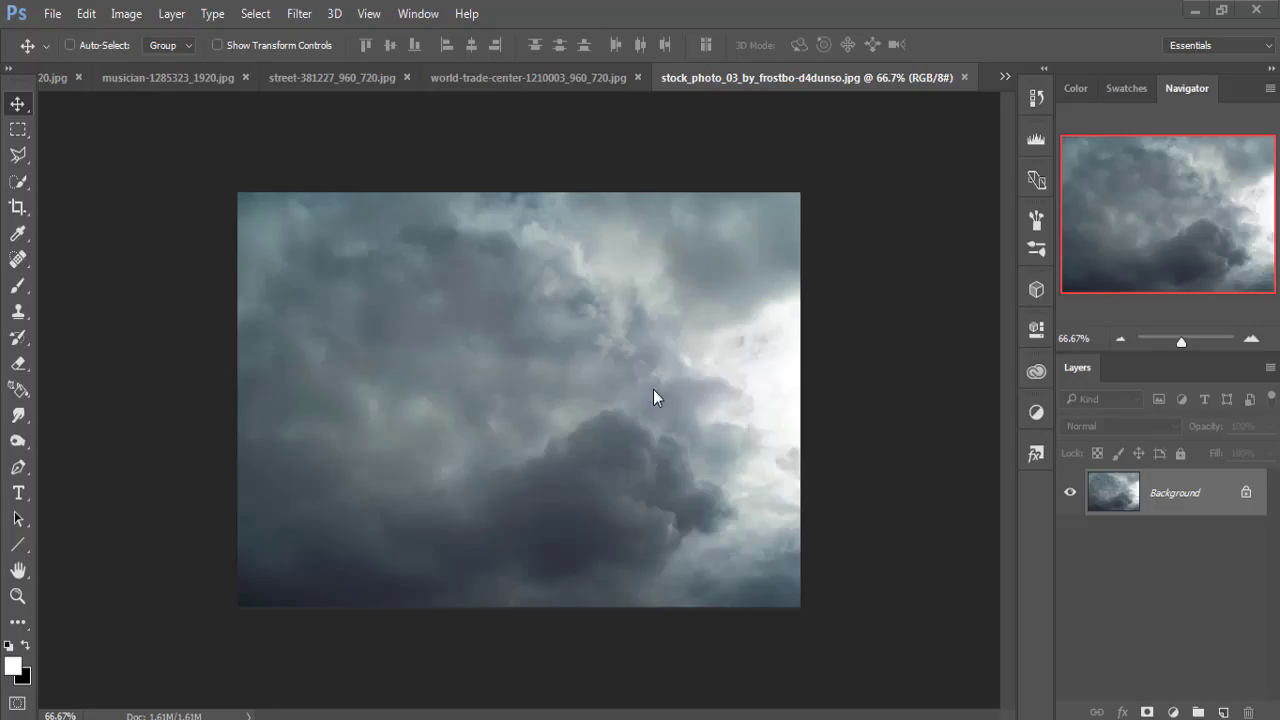
Create a new white document from the 1280 px × 720 px preset
{"action": "left_click", "coordinate": [653, 389]}
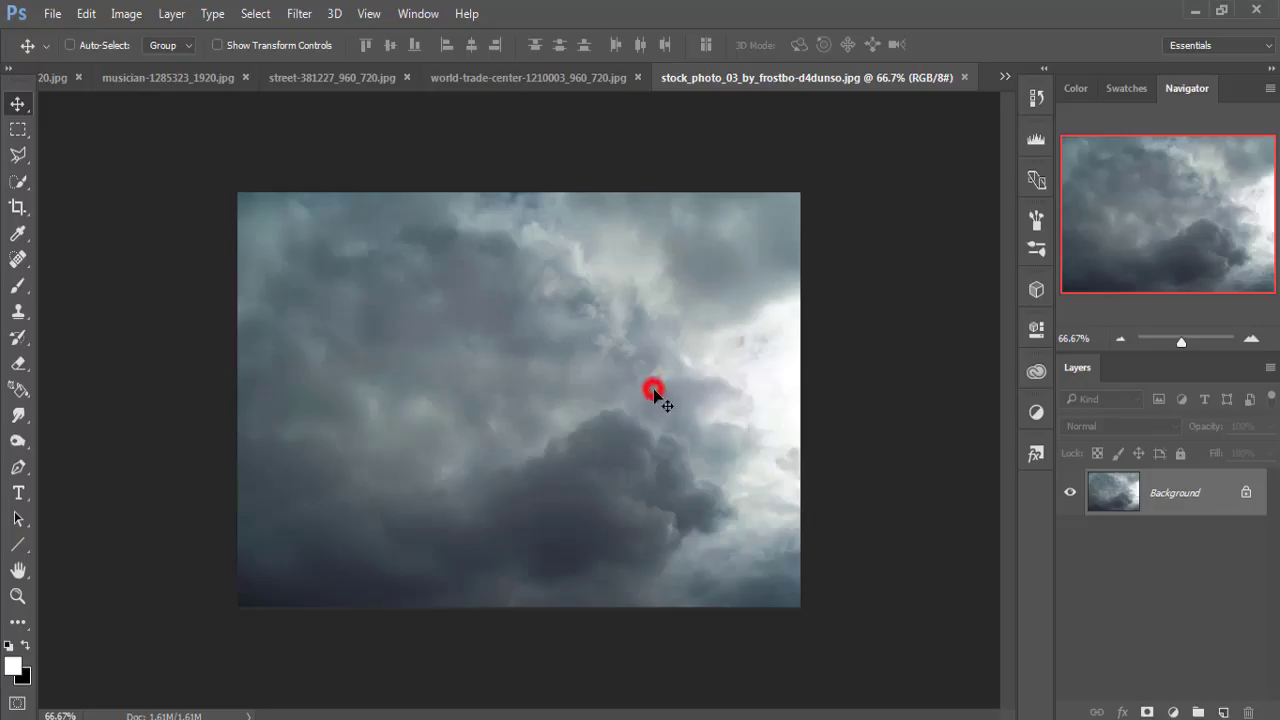
{"action": "left_click", "coordinate": [53, 14]}
{"action": "left_click", "coordinate": [60, 30]}
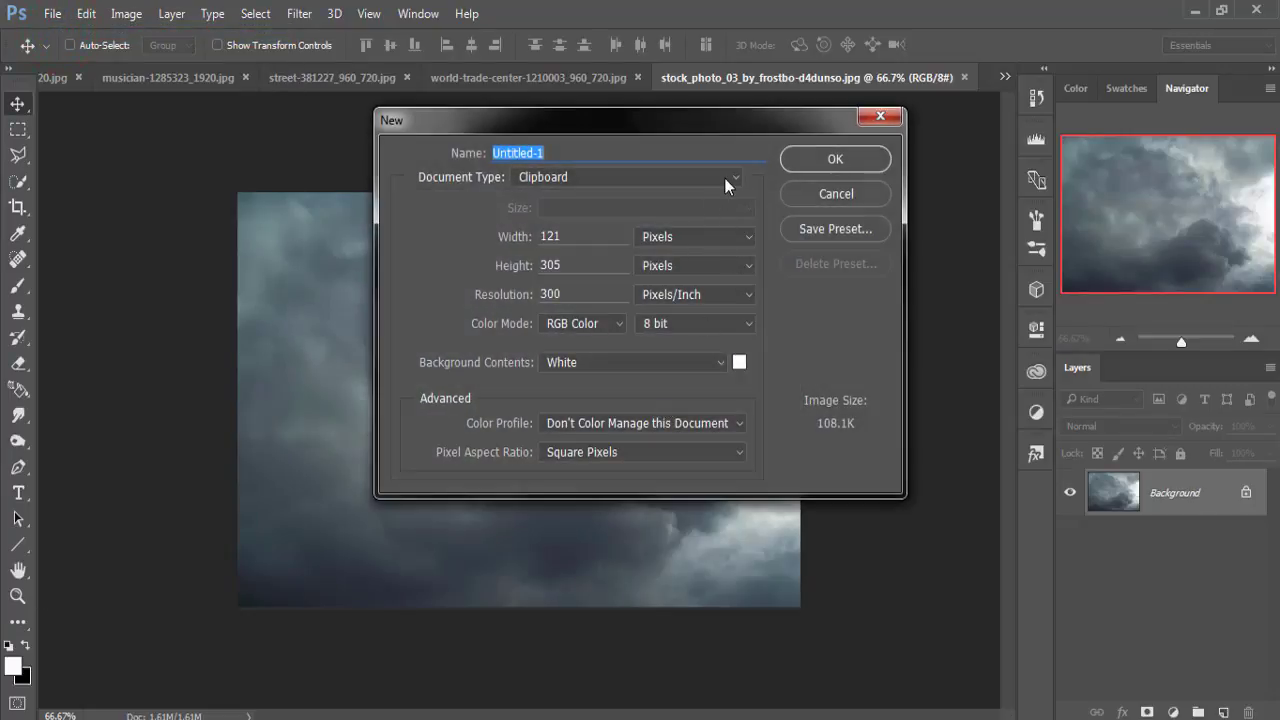
{"action": "left_click", "coordinate": [724, 177]}
{"action": "left_click", "coordinate": [666, 234]}
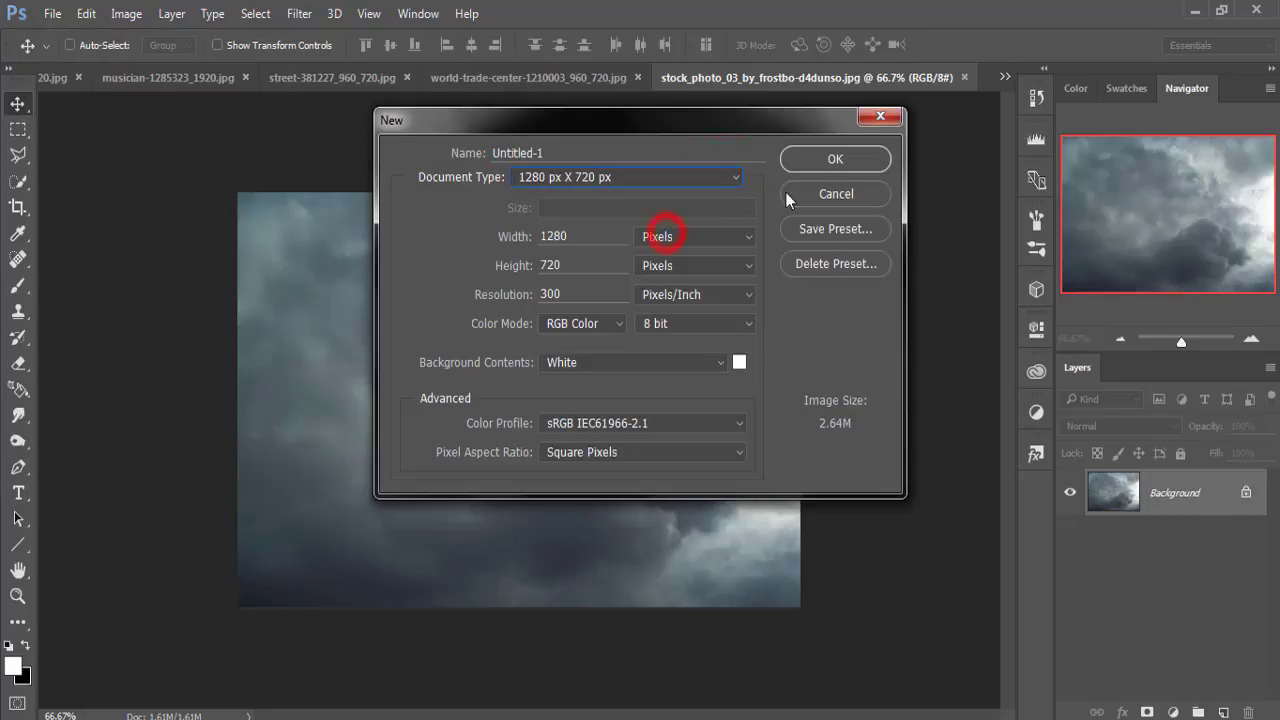
{"action": "left_click", "coordinate": [830, 160]}
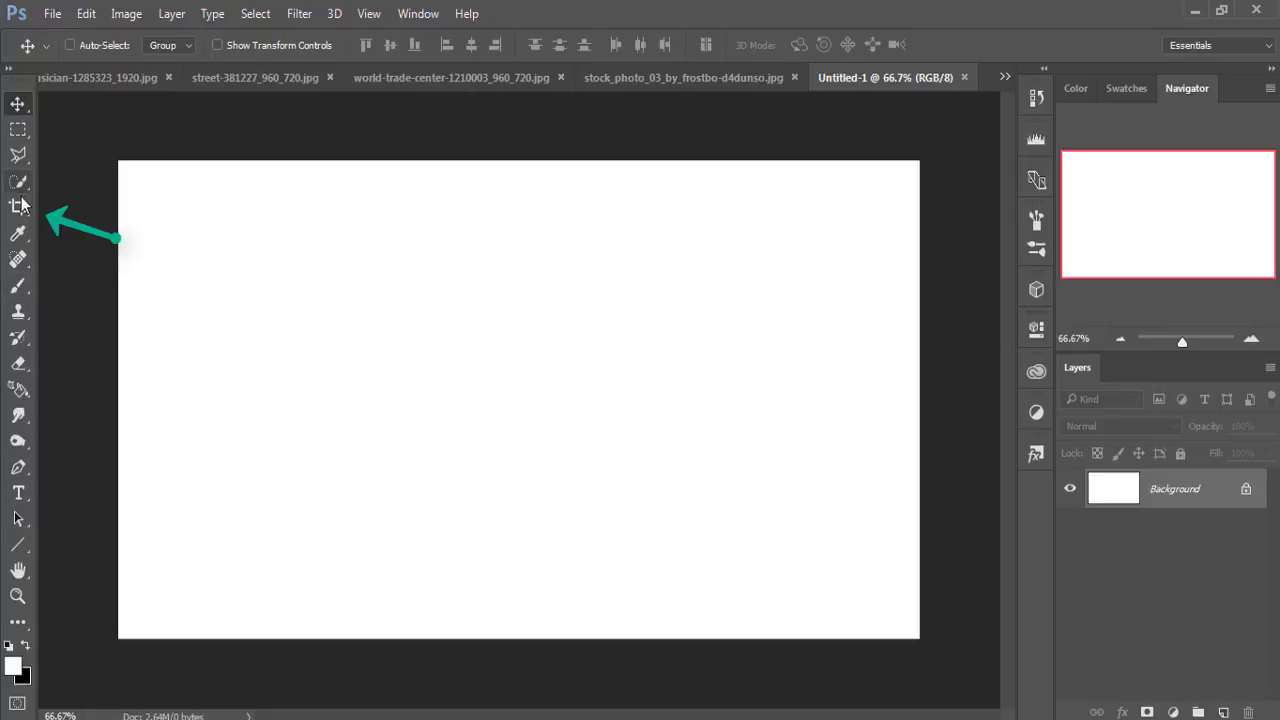
Trim the canvas sides down to a square and apply the crop
{"action": "mouse_move", "coordinate": [118, 391]}
{"action": "left_mouse_down"}
{"action": "mouse_move", "coordinate": [297, 391]}
{"action": "mouse_move", "coordinate": [286, 391]}
{"action": "left_mouse_up"}
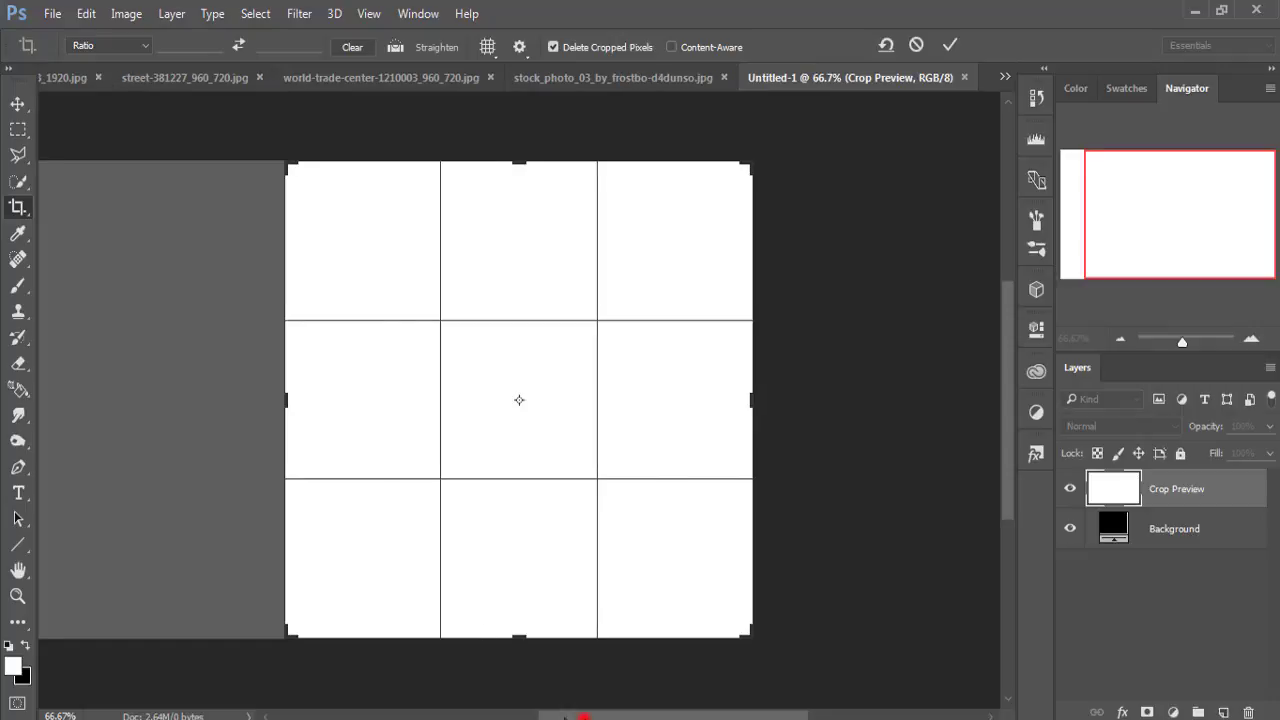
{"action": "left_click_drag", "start_coordinate": [583, 716], "coordinate": [556, 716]}
{"action": "left_click_drag", "start_coordinate": [383, 400], "coordinate": [275, 404]}
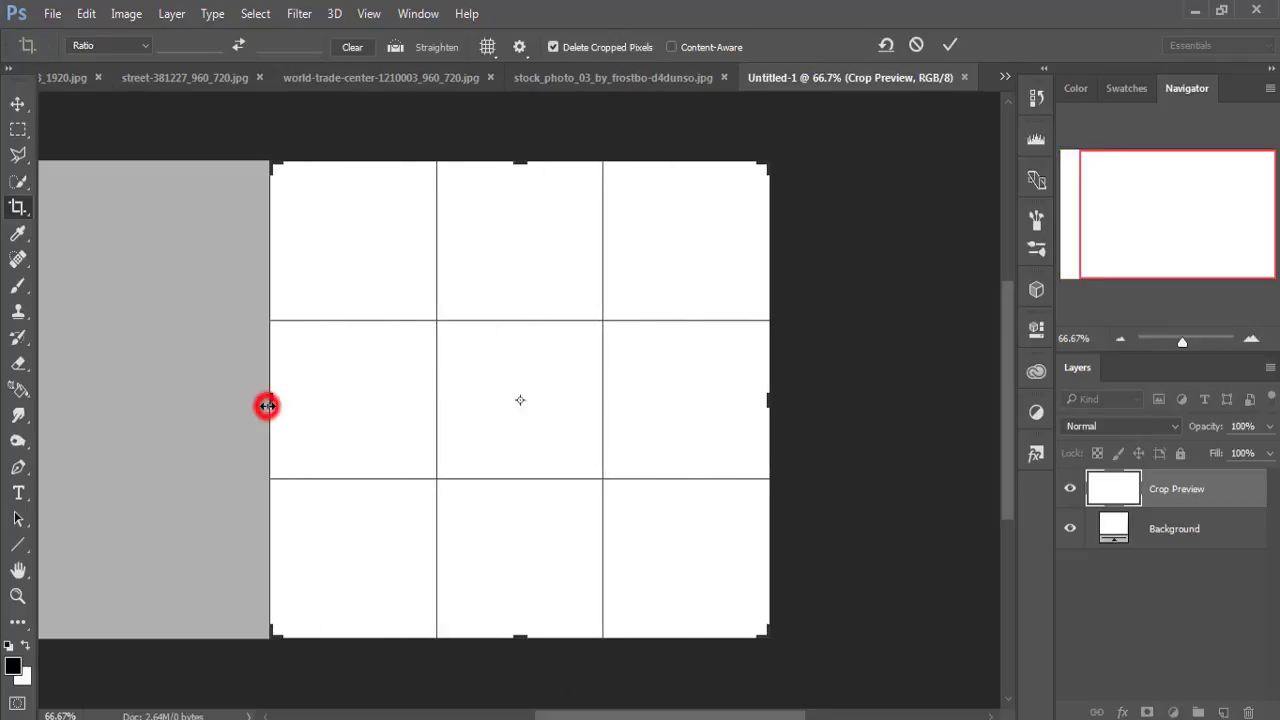
{"action": "left_click_drag", "start_coordinate": [517, 165], "coordinate": [517, 151]}
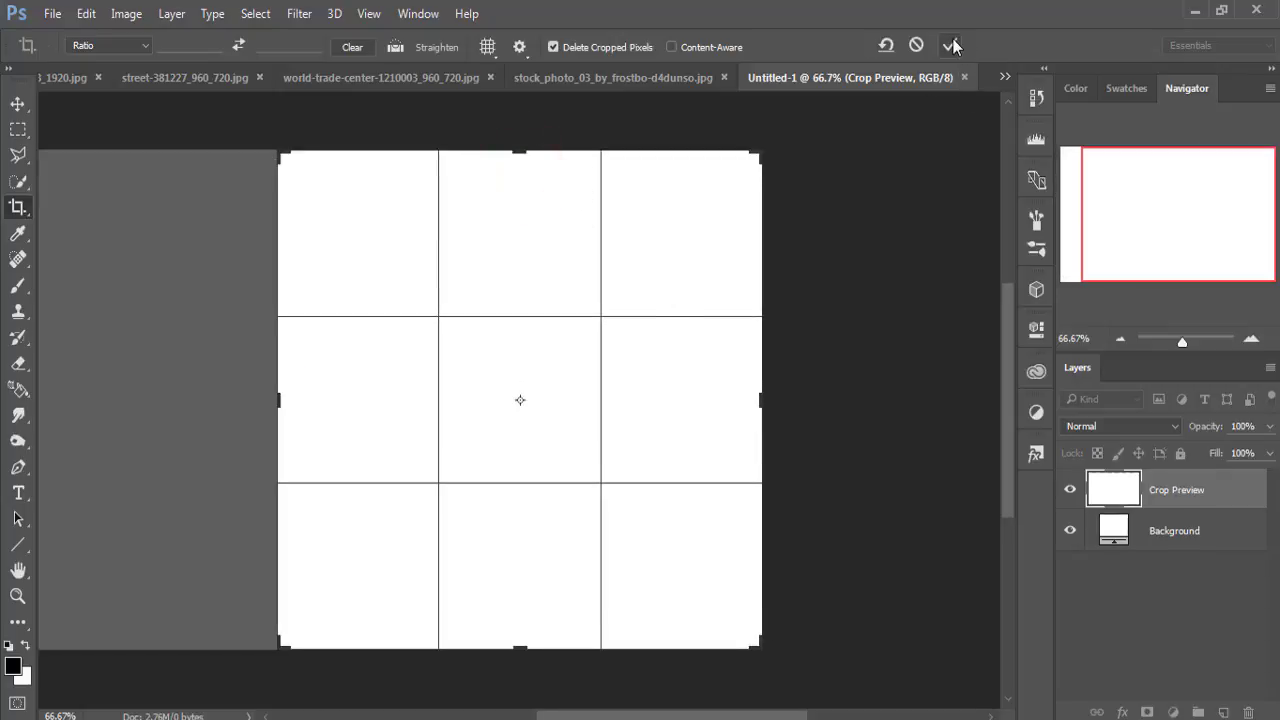
{"action": "left_click", "coordinate": [950, 42]}
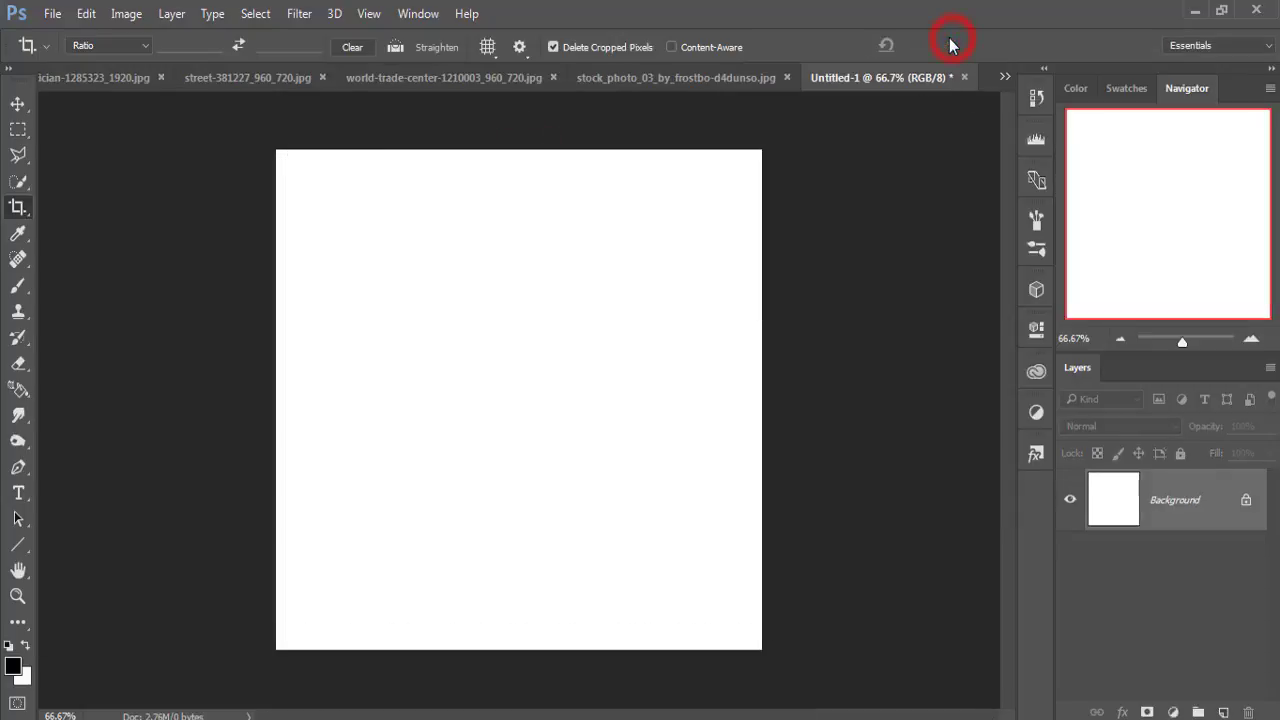
{"action": "left_click", "coordinate": [15, 104]}
Bring up the bmw-918407 photo at 200% on the rear bumper, ready for path tracing
{"action": "left_click", "coordinate": [1004, 77]}
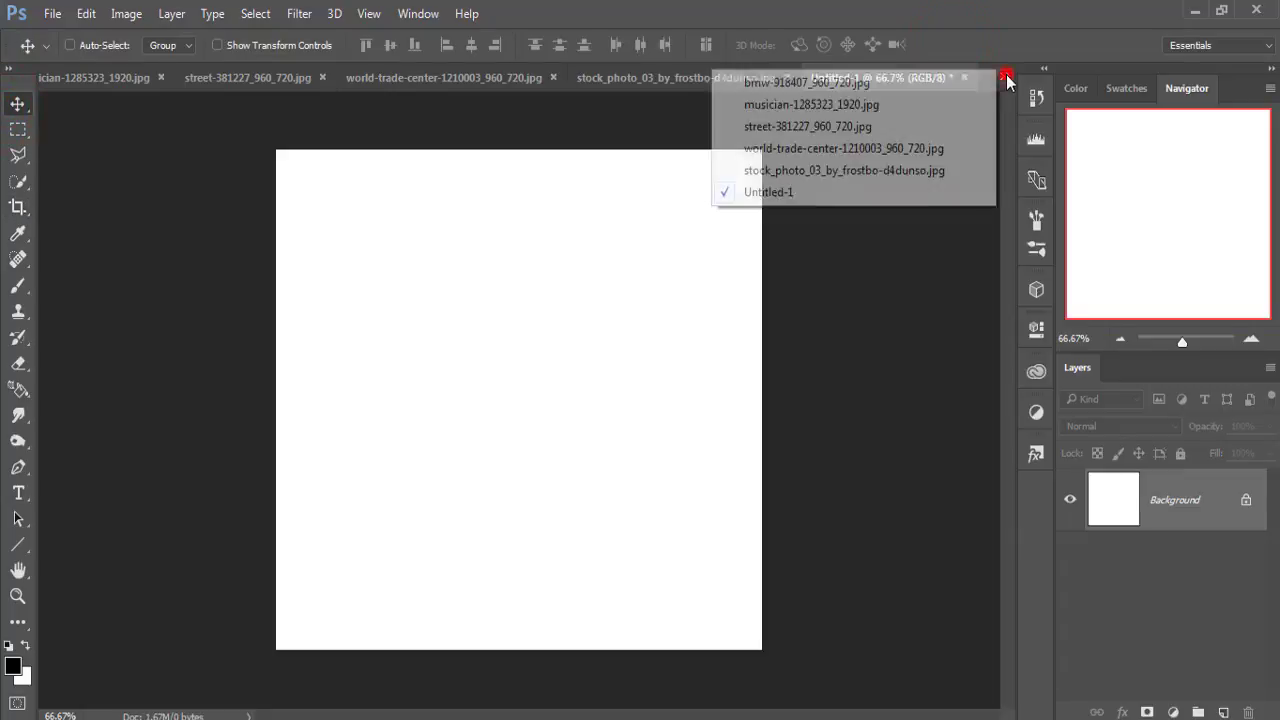
{"action": "left_click", "coordinate": [815, 86]}
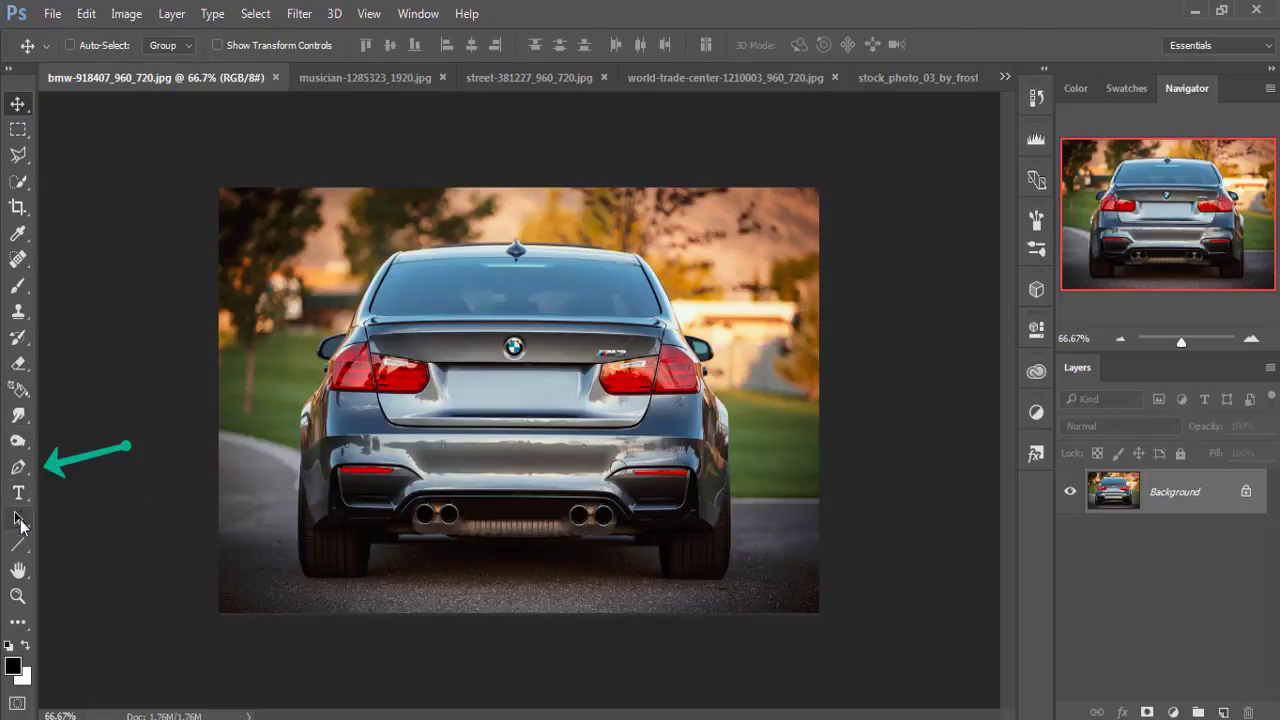
{"action": "left_click", "coordinate": [19, 469]}
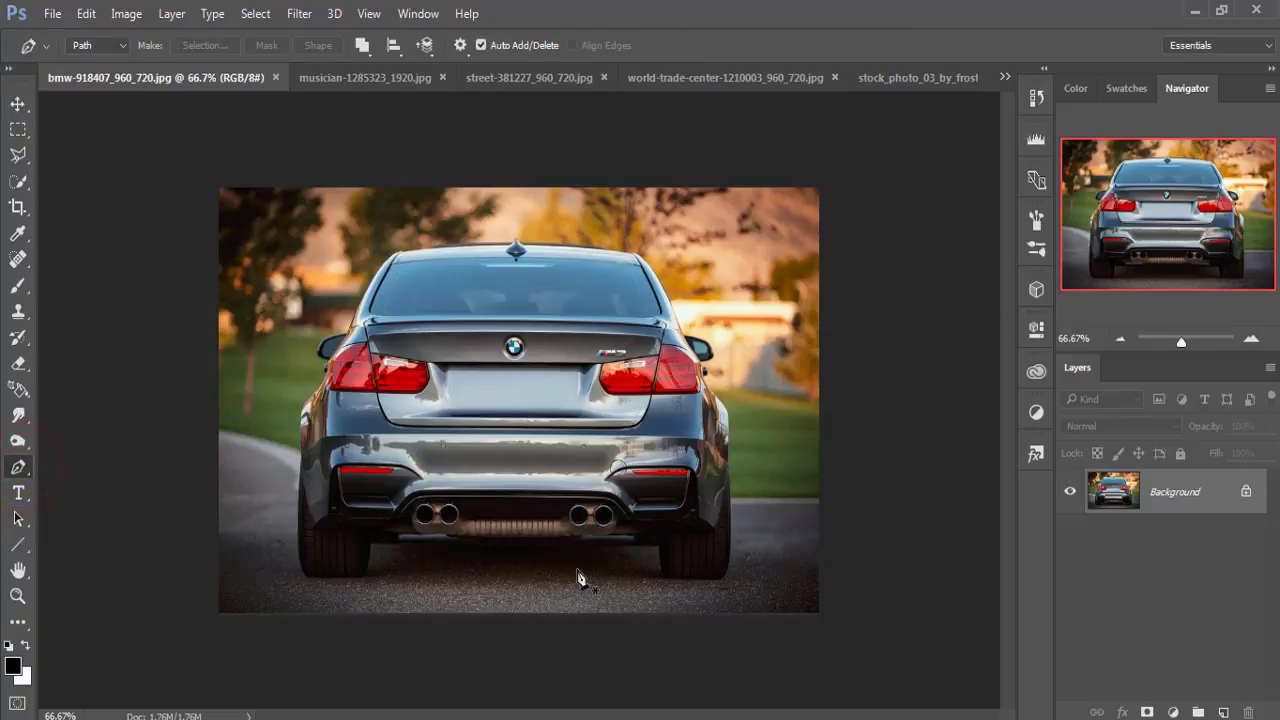
{"action": "key", "text": "ctrl+plus"}
{"action": "key", "text": "ctrl+plus"}
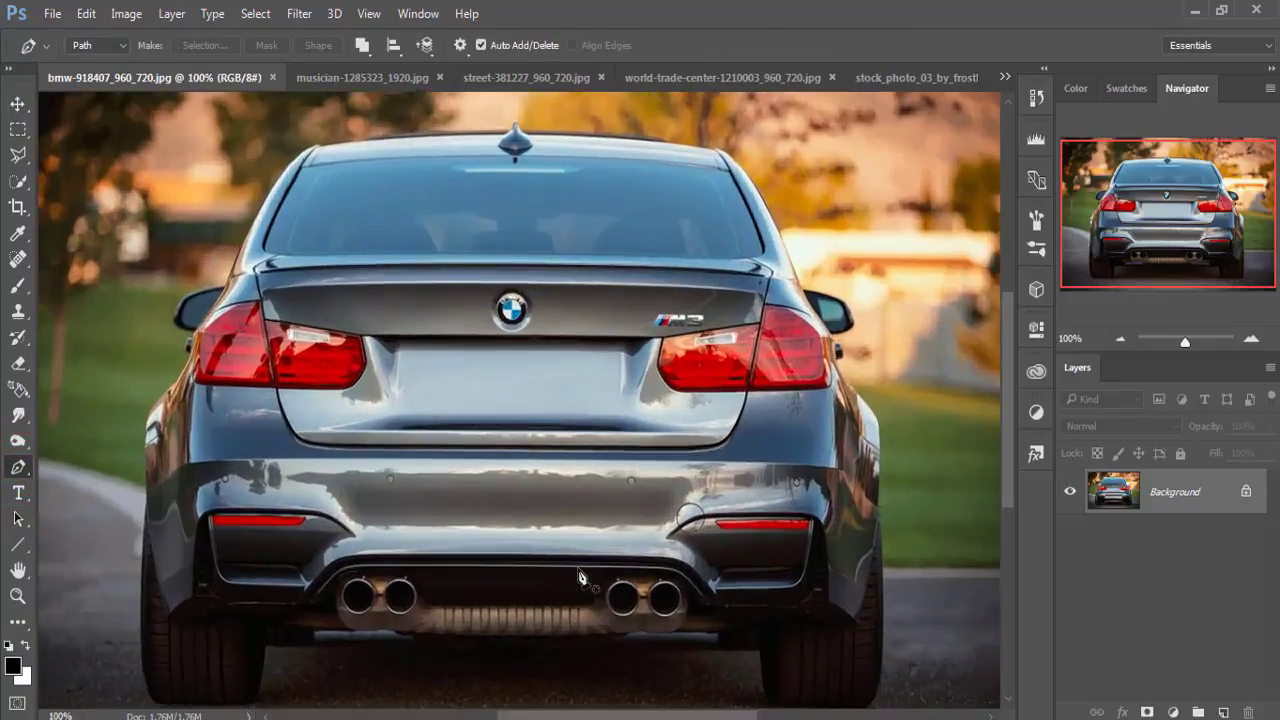
{"action": "left_click_drag", "start_coordinate": [617, 553], "coordinate": [475, 266]}
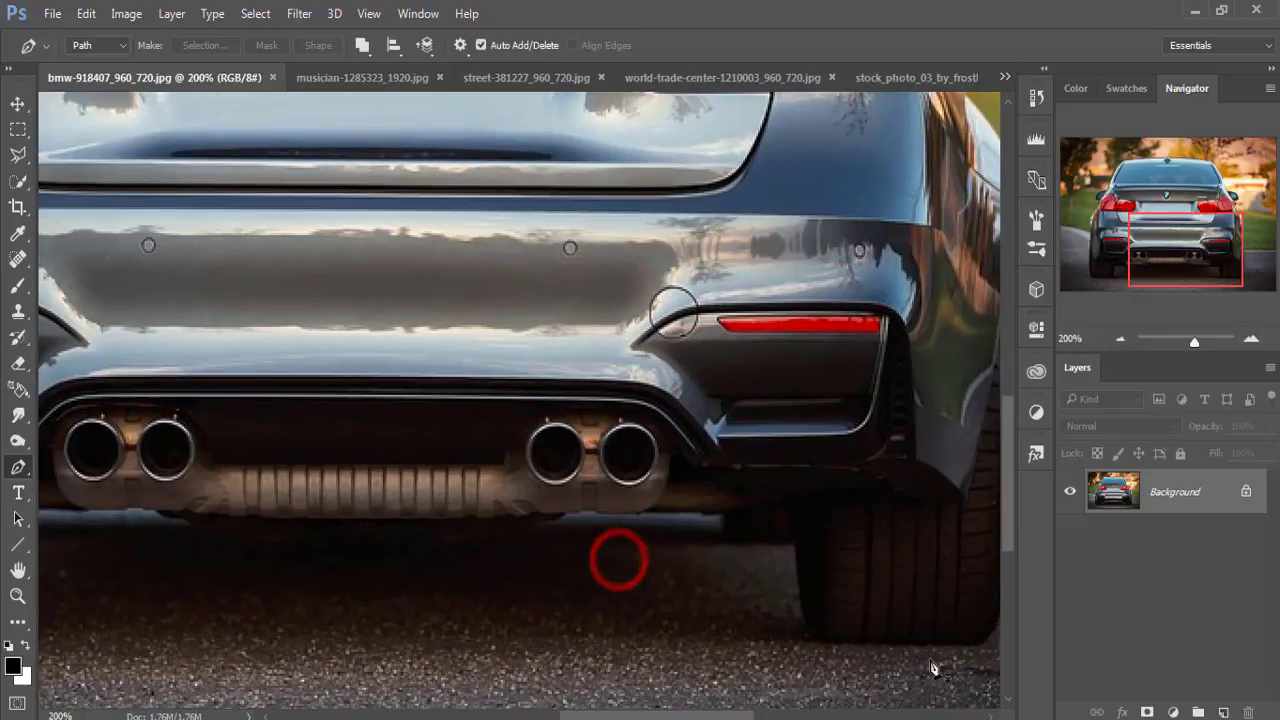
Place path points along the tyre, the ground and the bumper's underside
{"action": "left_click", "coordinate": [863, 642]}
{"action": "left_click", "coordinate": [833, 642]}
{"action": "left_click", "coordinate": [798, 602]}
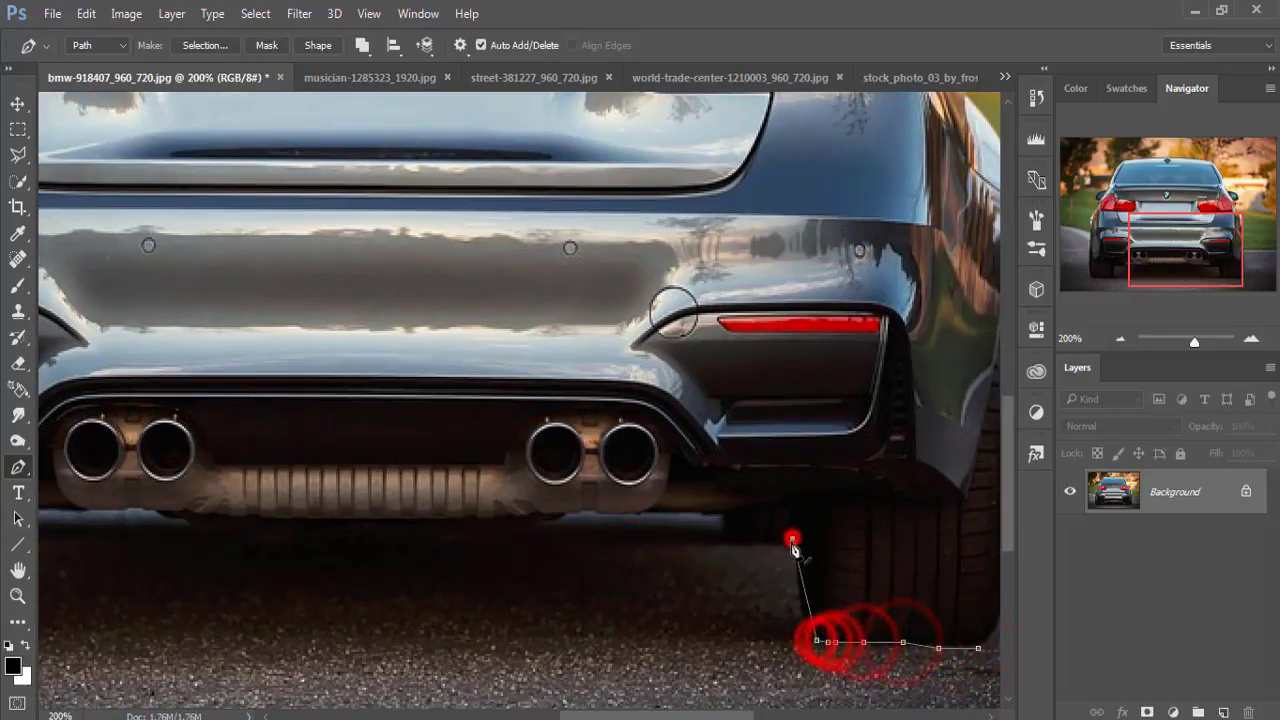
{"action": "left_click", "coordinate": [792, 540]}
{"action": "left_click", "coordinate": [733, 547]}
{"action": "left_click", "coordinate": [726, 517]}
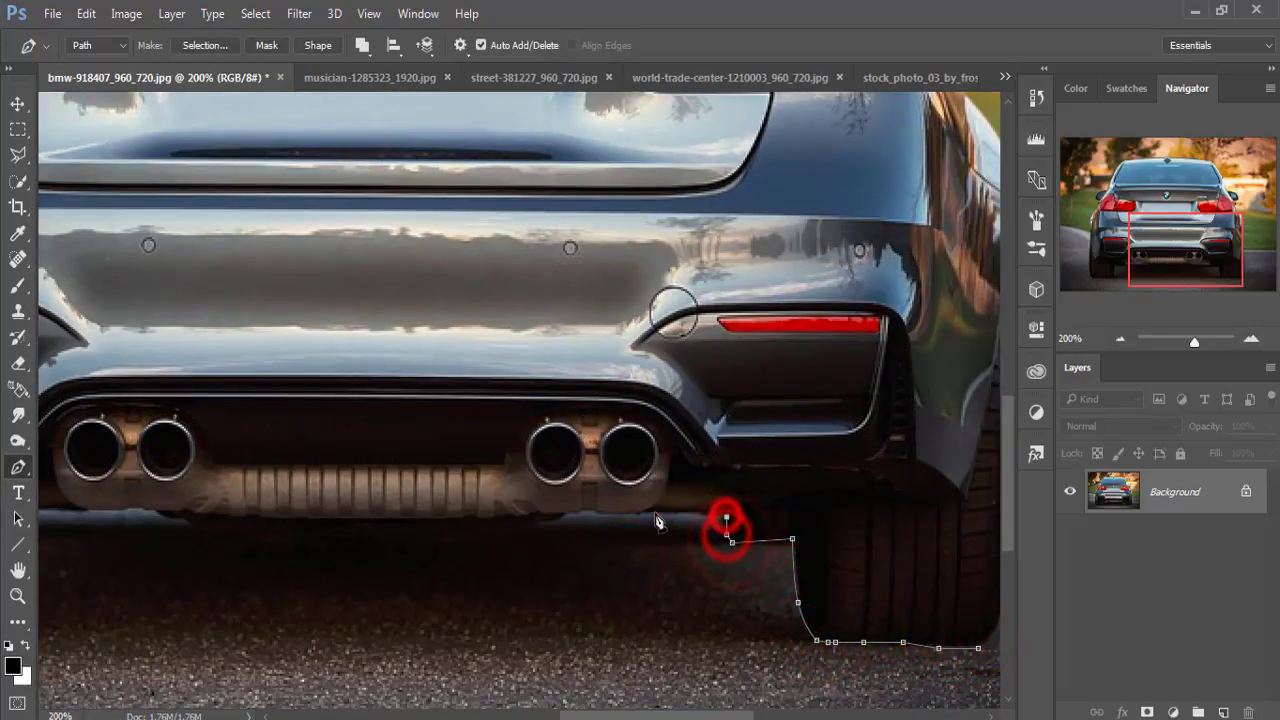
{"action": "left_click", "coordinate": [653, 513]}
{"action": "left_click", "coordinate": [575, 512]}
{"action": "mouse_move", "coordinate": [575, 512]}
{"action": "left_mouse_down"}
{"action": "mouse_move", "coordinate": [486, 537]}
{"action": "mouse_move", "coordinate": [206, 529]}
{"action": "mouse_move", "coordinate": [150, 512]}
{"action": "mouse_move", "coordinate": [660, 527]}
{"action": "left_mouse_up"}
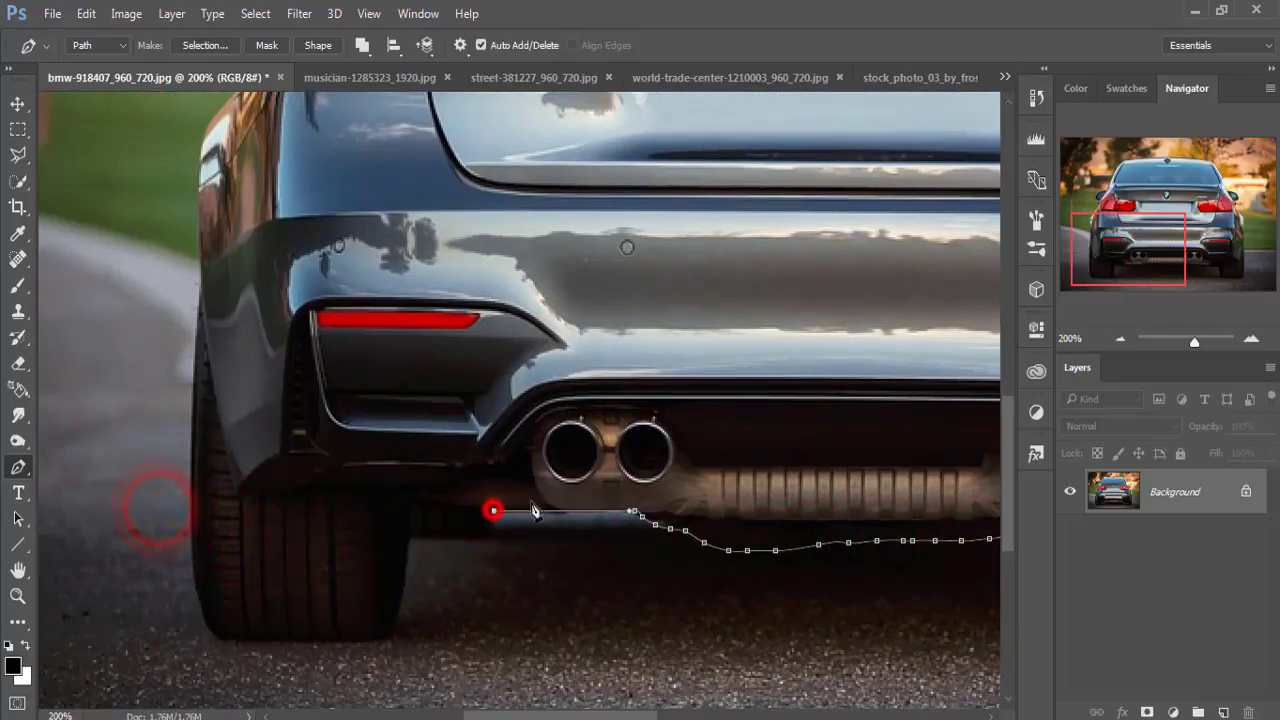
Continue the path to the left tyre, around its bottom and outer edge
{"action": "left_click", "coordinate": [490, 534]}
{"action": "left_click", "coordinate": [413, 538]}
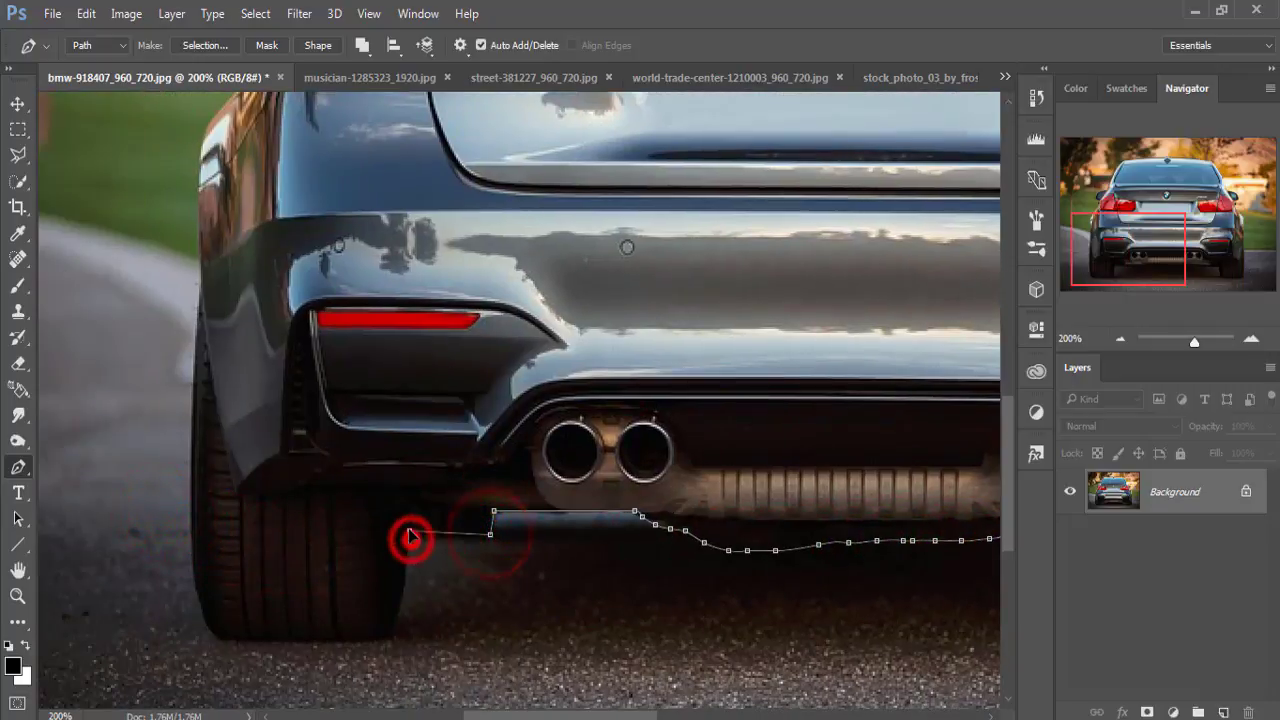
{"action": "left_click", "coordinate": [495, 513]}
{"action": "left_click", "coordinate": [387, 636]}
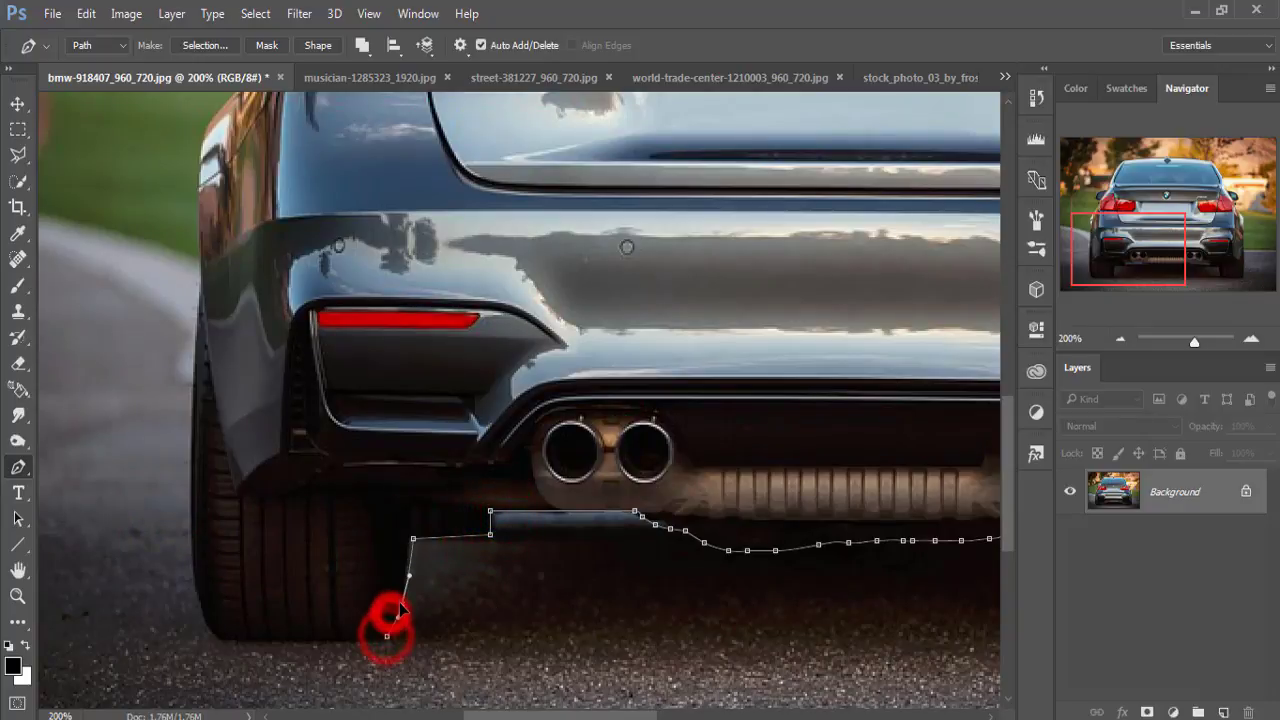
{"action": "left_click", "coordinate": [401, 604]}
{"action": "left_click", "coordinate": [219, 636]}
{"action": "left_click", "coordinate": [287, 637]}
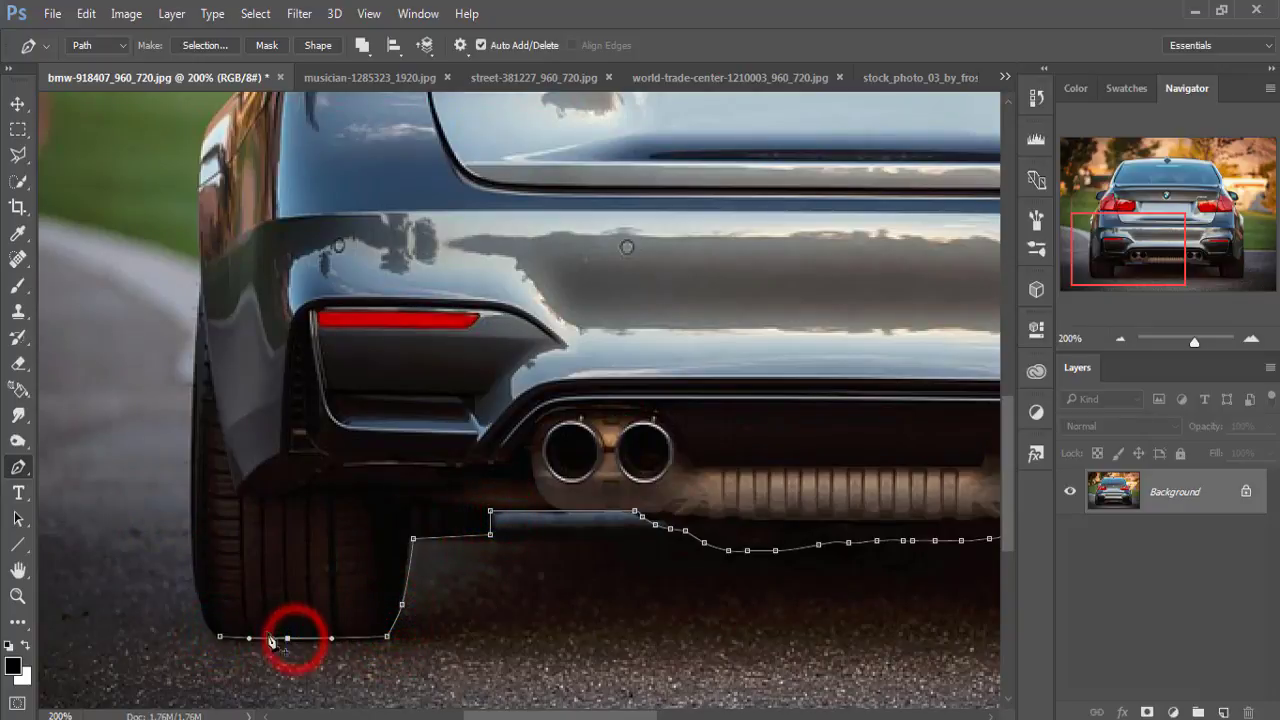
{"action": "left_click", "coordinate": [212, 565]}
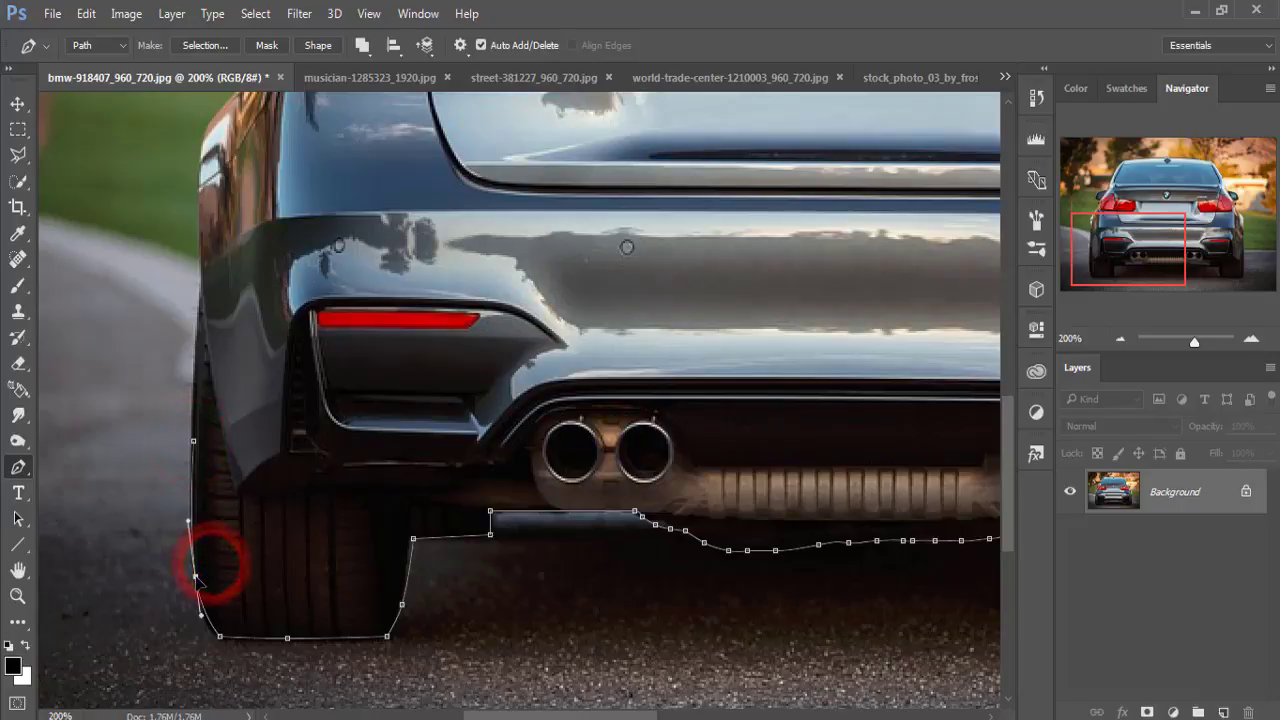
Extend the outline up the car's left side and over the roof to the rear window's right corner
{"action": "left_click_drag", "start_coordinate": [269, 527], "coordinate": [314, 632]}
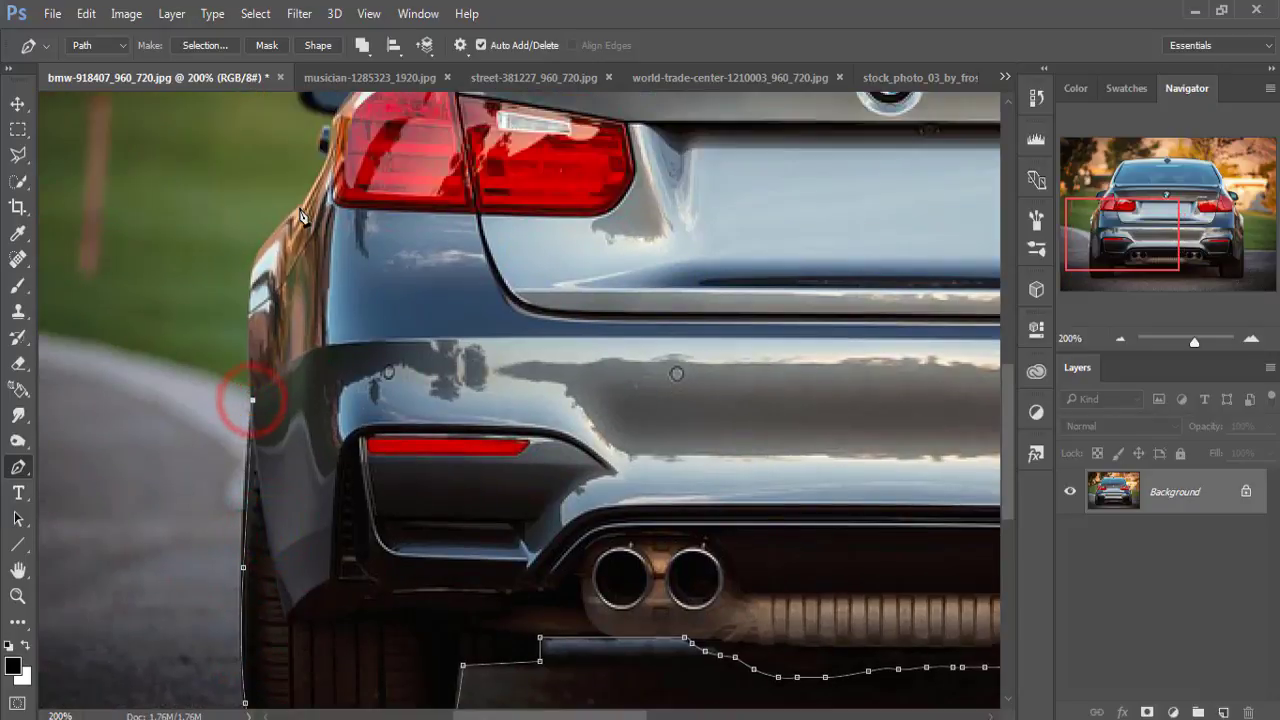
{"action": "left_click_drag", "start_coordinate": [250, 265], "coordinate": [260, 225]}
{"action": "left_click_drag", "start_coordinate": [315, 320], "coordinate": [313, 620]}
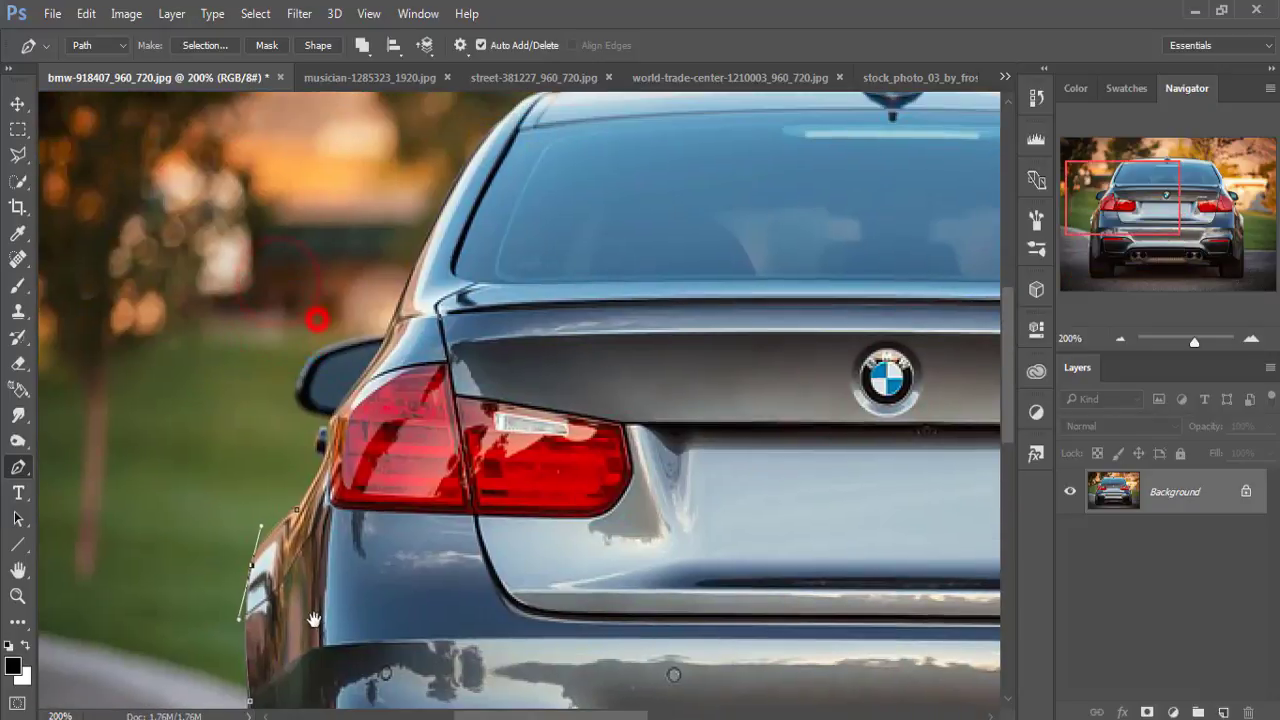
{"action": "left_click", "coordinate": [328, 427]}
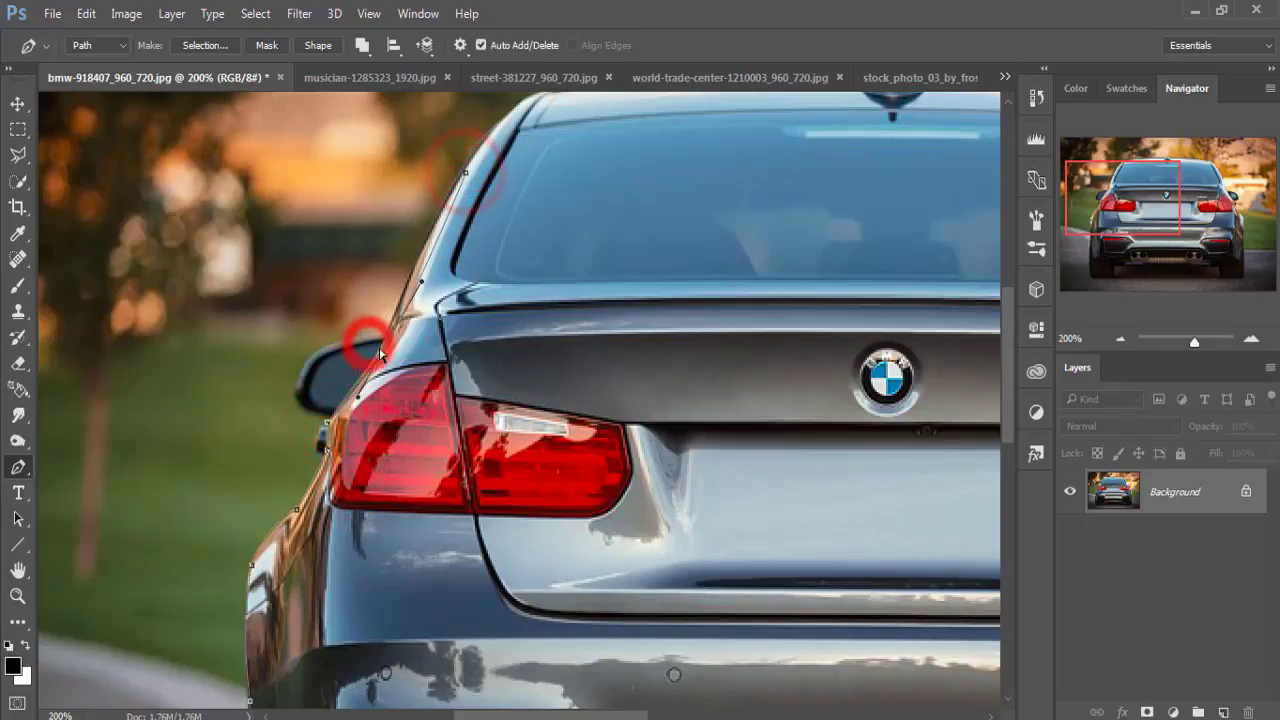
{"action": "left_click", "coordinate": [434, 243]}
{"action": "mouse_move", "coordinate": [559, 93]}
{"action": "left_mouse_down"}
{"action": "mouse_move", "coordinate": [523, 293]}
{"action": "mouse_move", "coordinate": [487, 311]}
{"action": "left_mouse_up"}
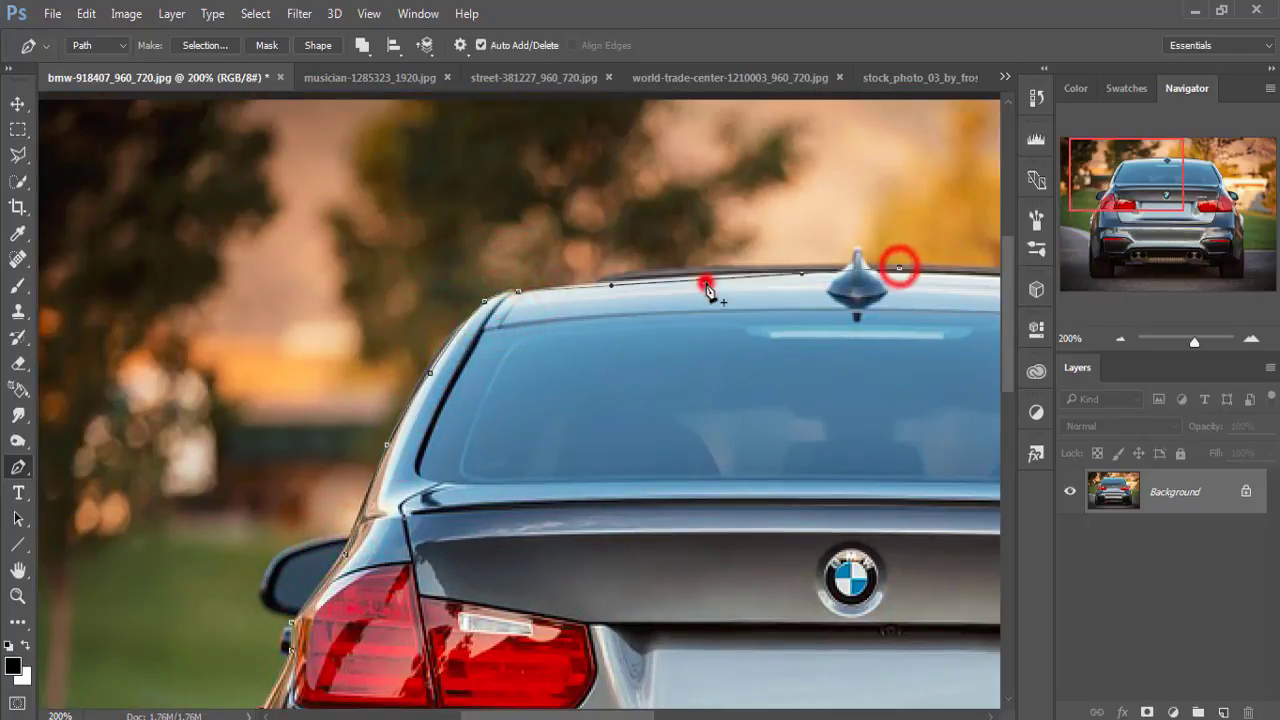
{"action": "left_click_drag", "start_coordinate": [811, 352], "coordinate": [351, 402]}
{"action": "left_click", "coordinate": [659, 333]}
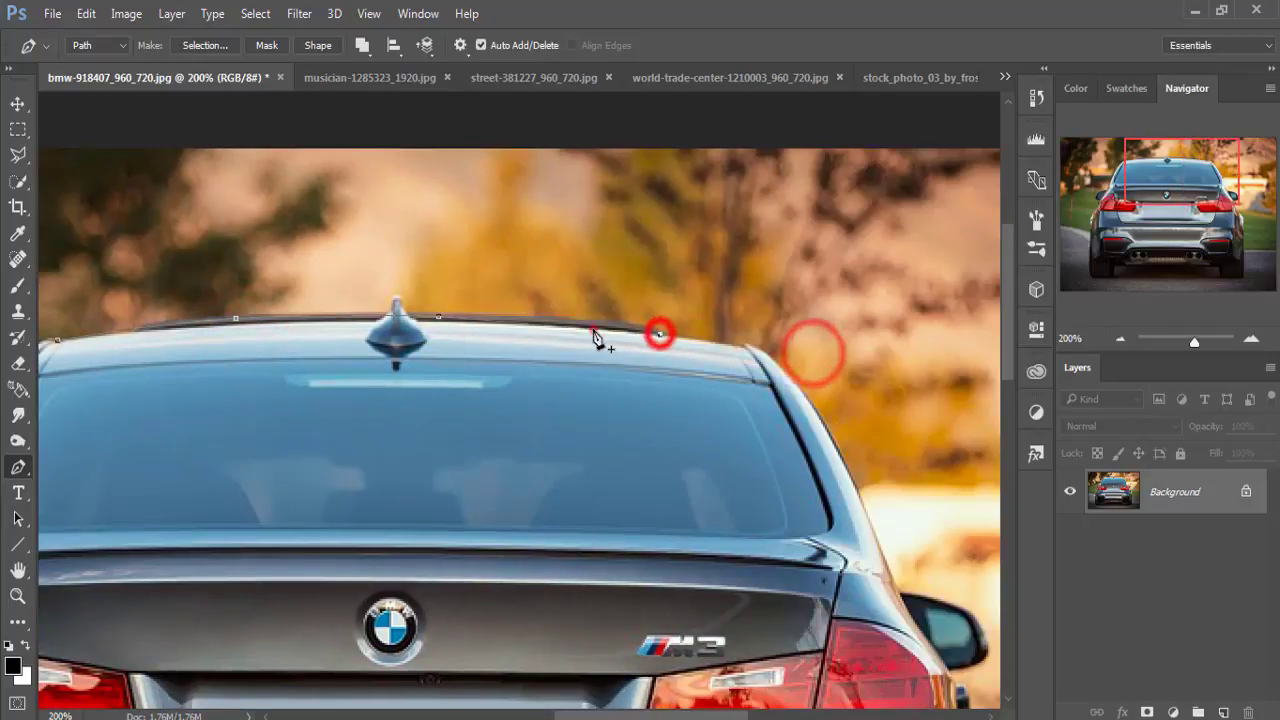
{"action": "left_click", "coordinate": [592, 320]}
{"action": "left_click", "coordinate": [745, 346]}
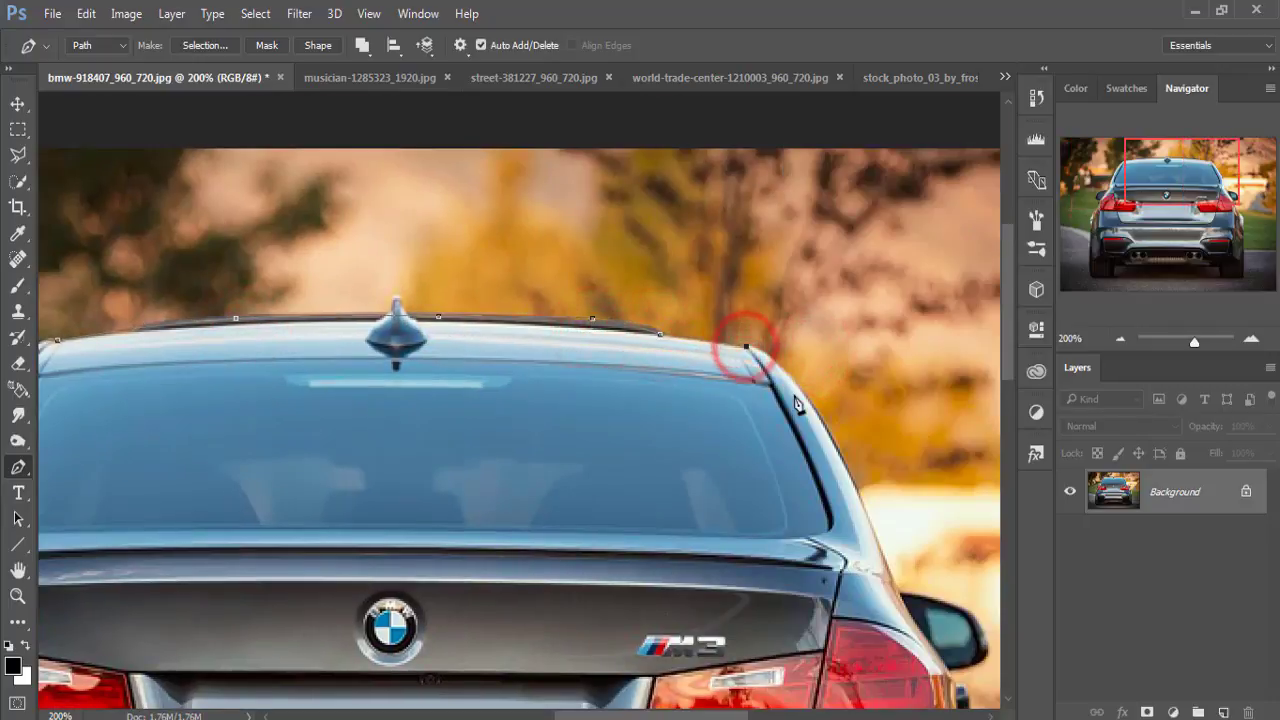
{"action": "left_click_drag", "start_coordinate": [816, 462], "coordinate": [807, 407]}
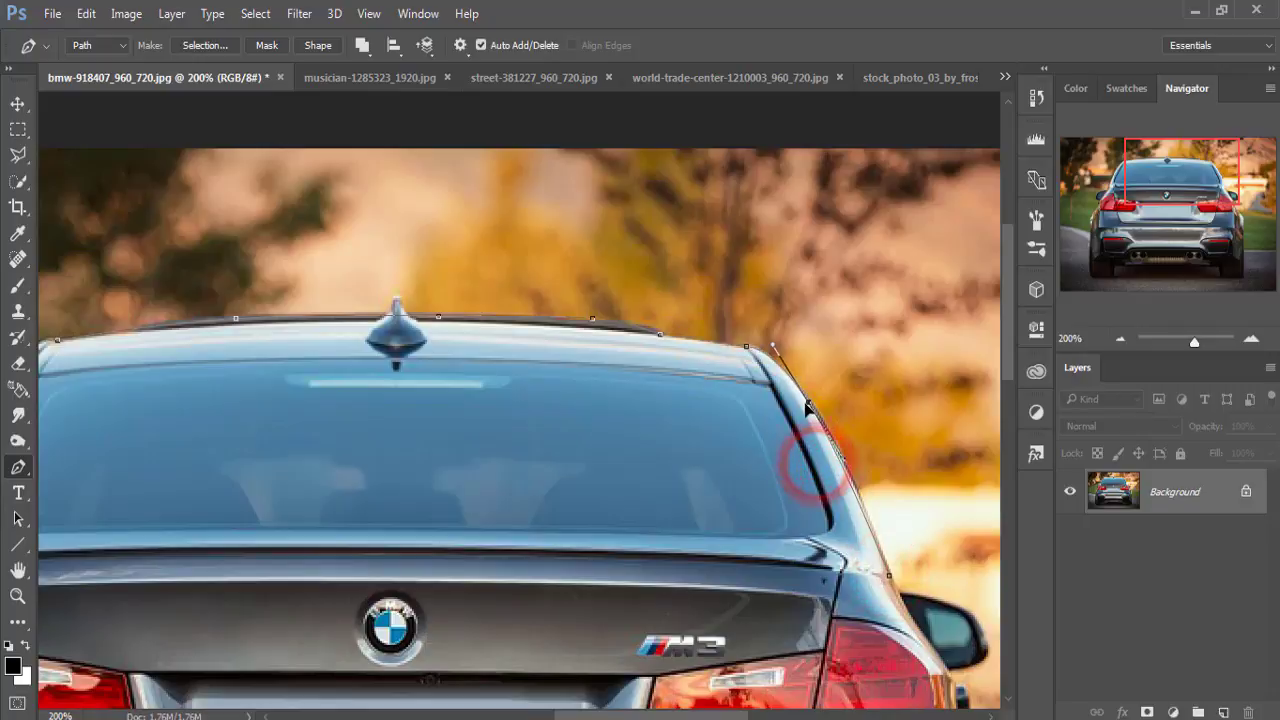
Trace past the right mirror and down the body edge to the right tire, then zoom out to 66.7%
{"action": "left_click_drag", "start_coordinate": [895, 575], "coordinate": [596, 367]}
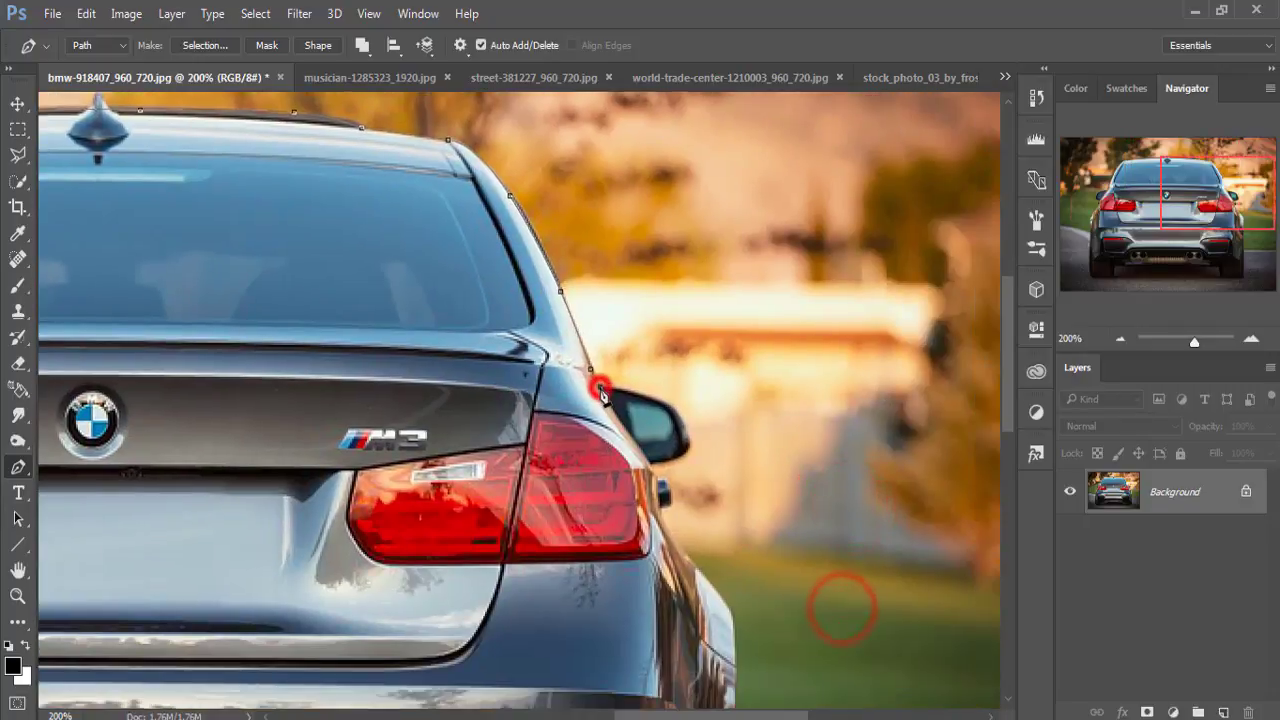
{"action": "left_click", "coordinate": [591, 368], "text": "alt"}
{"action": "left_click_drag", "start_coordinate": [688, 445], "coordinate": [655, 430]}
{"action": "left_click", "coordinate": [660, 402]}
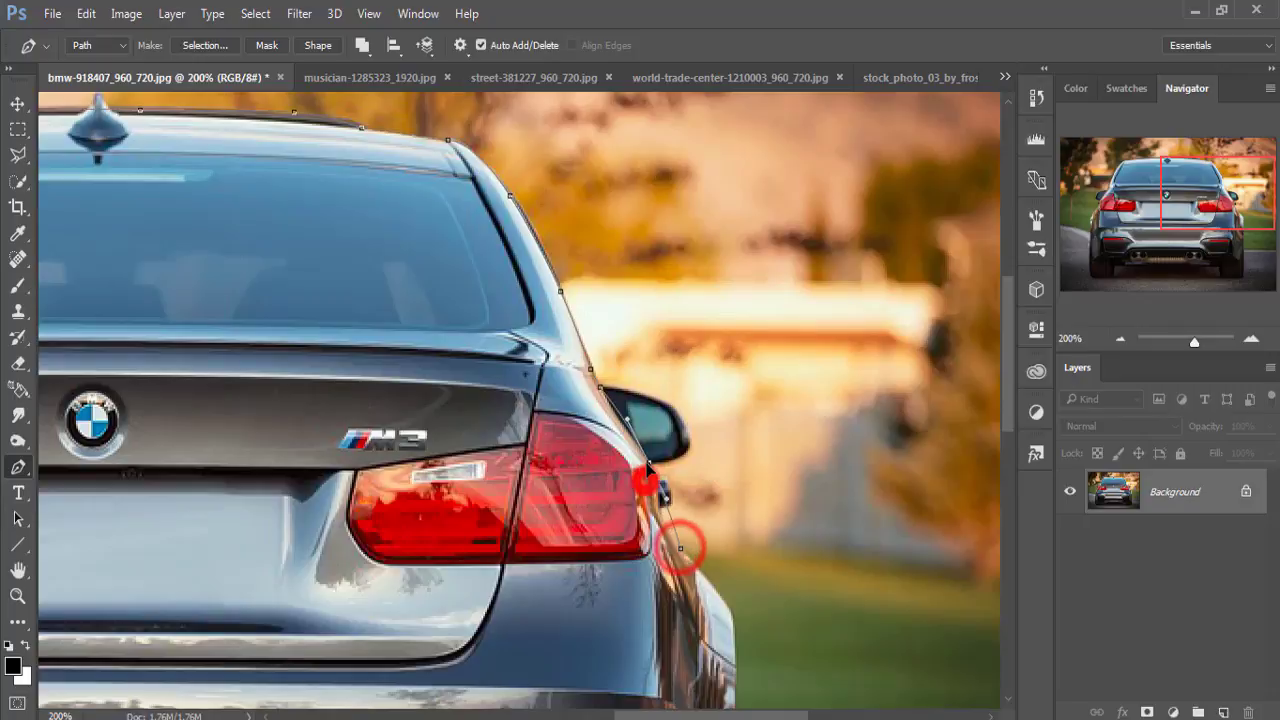
{"action": "left_click_drag", "start_coordinate": [620, 395], "coordinate": [680, 545]}
{"action": "left_click", "coordinate": [731, 615]}
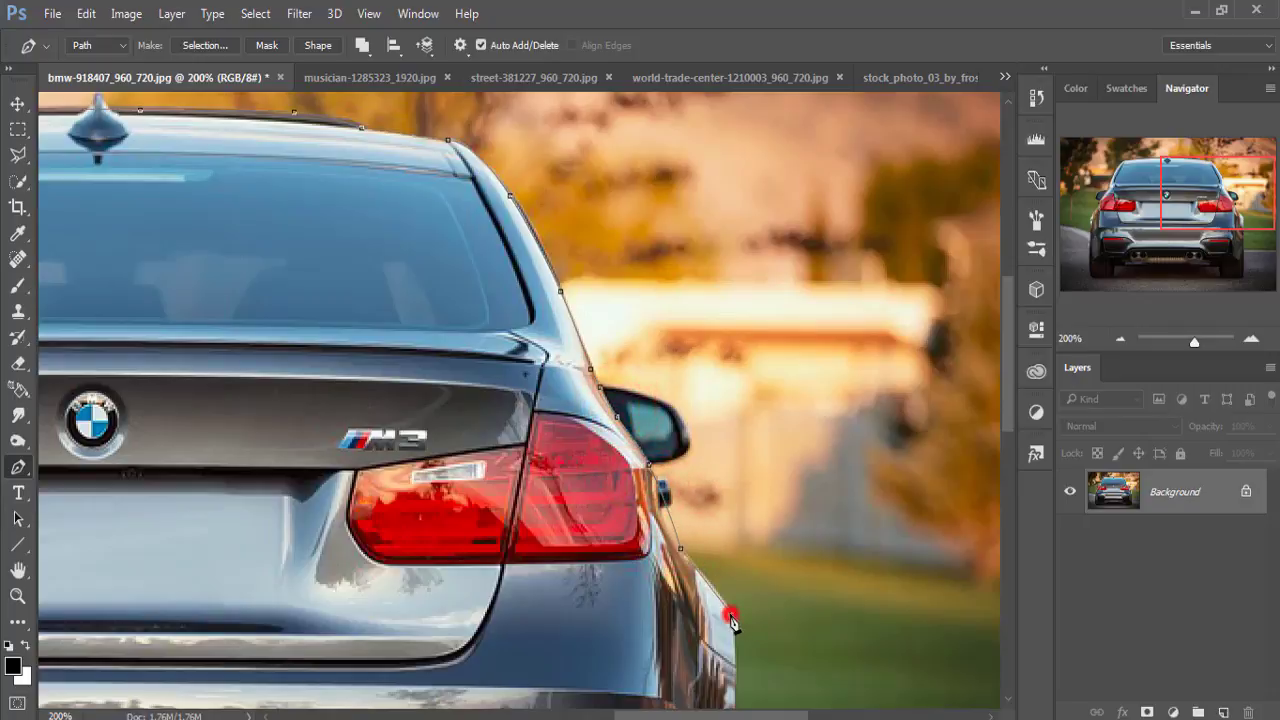
{"action": "left_click_drag", "start_coordinate": [717, 652], "coordinate": [720, 480]}
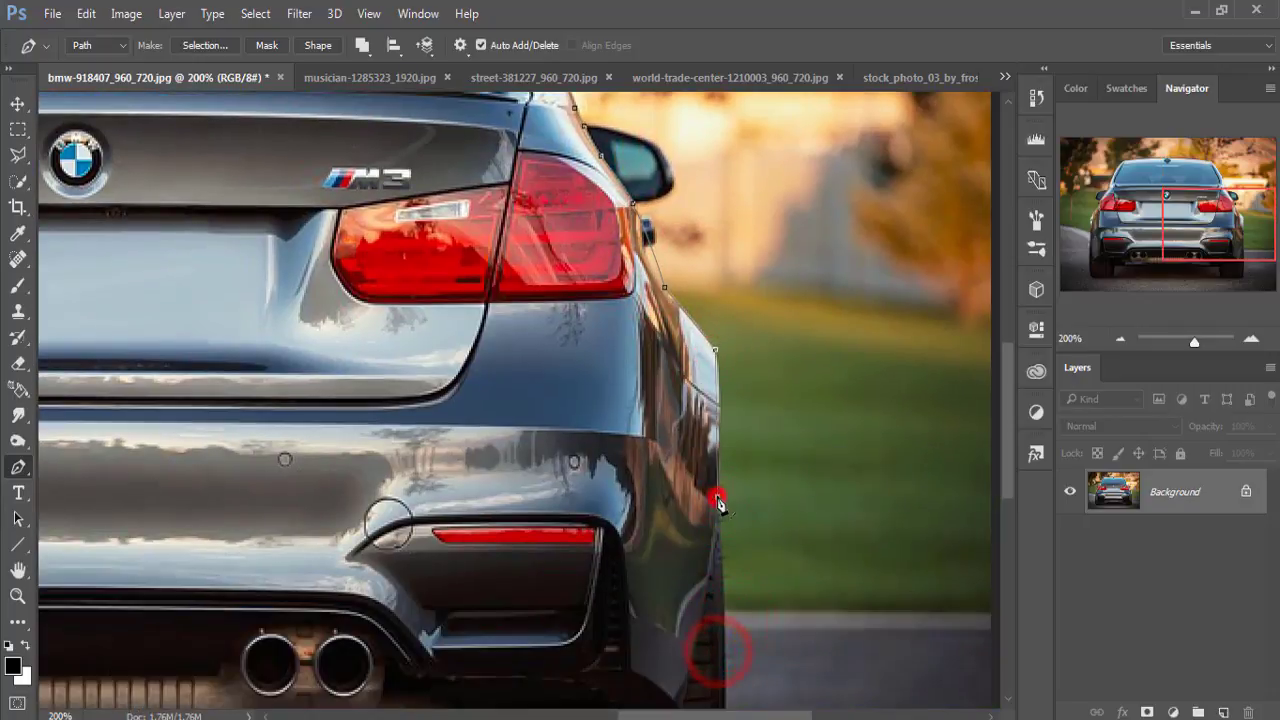
{"action": "left_click_drag", "start_coordinate": [728, 690], "coordinate": [704, 420]}
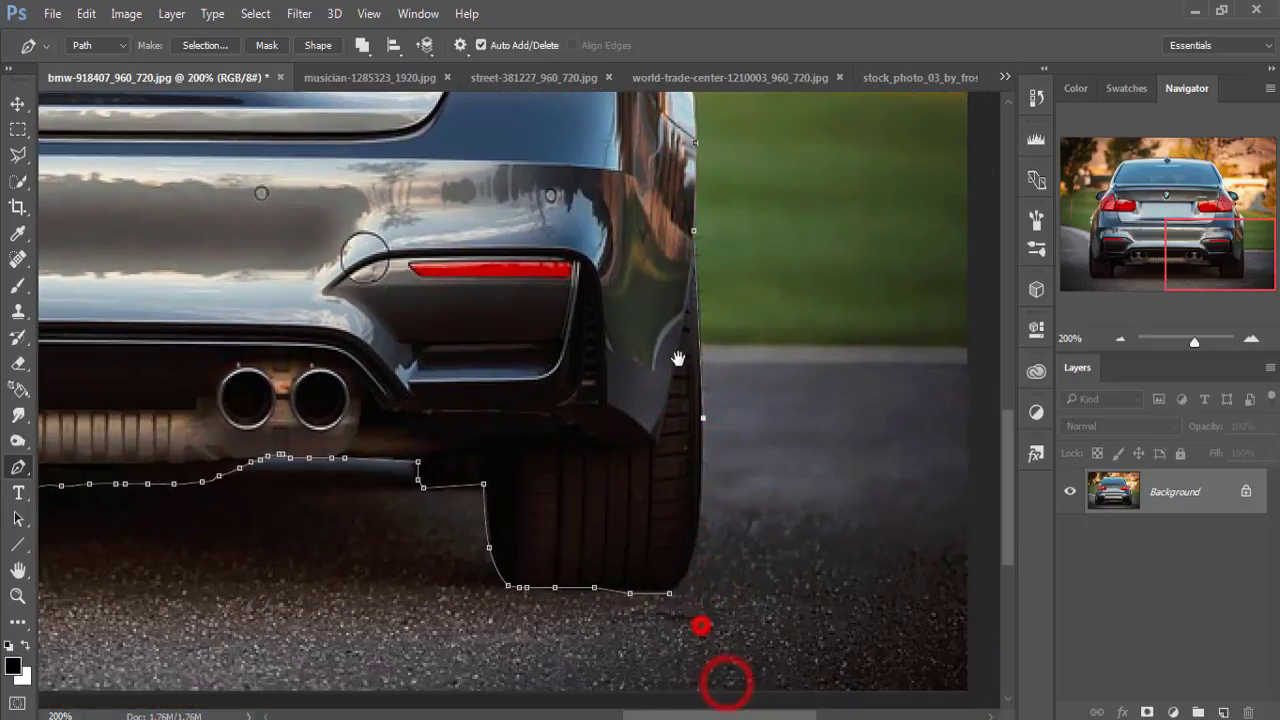
{"action": "left_click", "coordinate": [681, 533]}
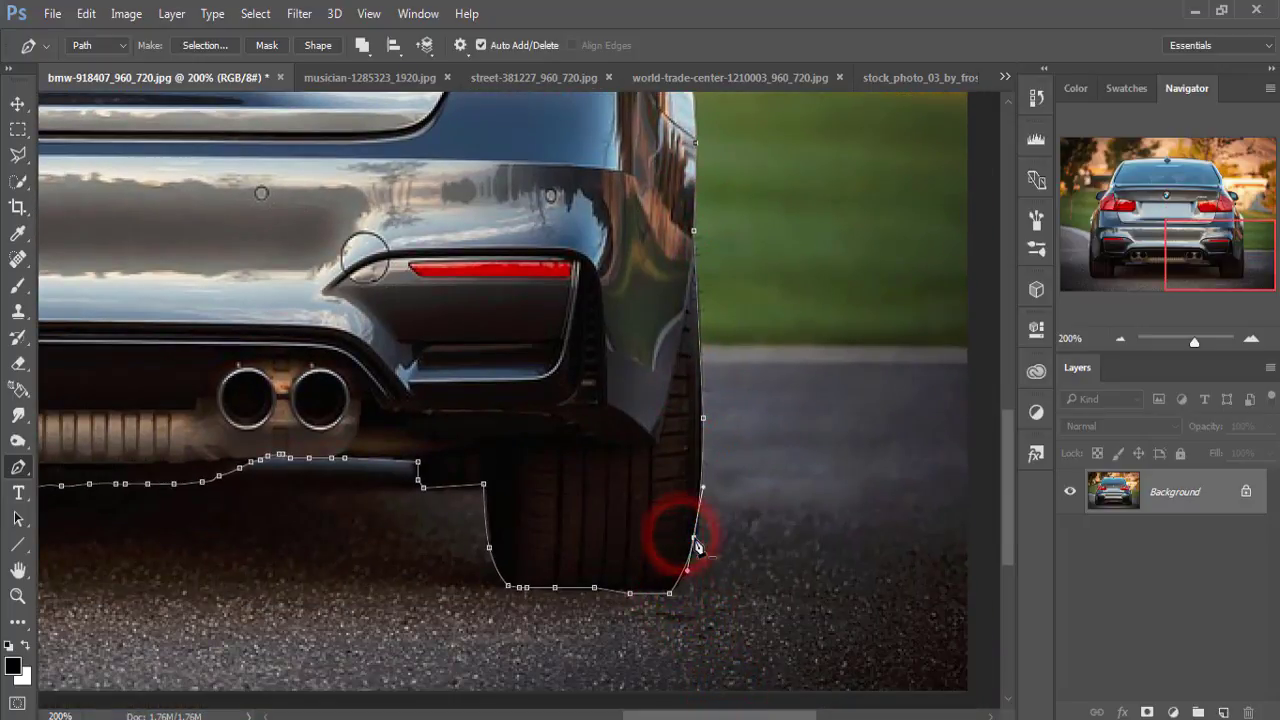
{"action": "key", "text": "ctrl+minus"}
{"action": "key", "text": "ctrl+minus"}
Convert the car path into a selection with a feather radius of 0
{"action": "right_click", "coordinate": [560, 378]}
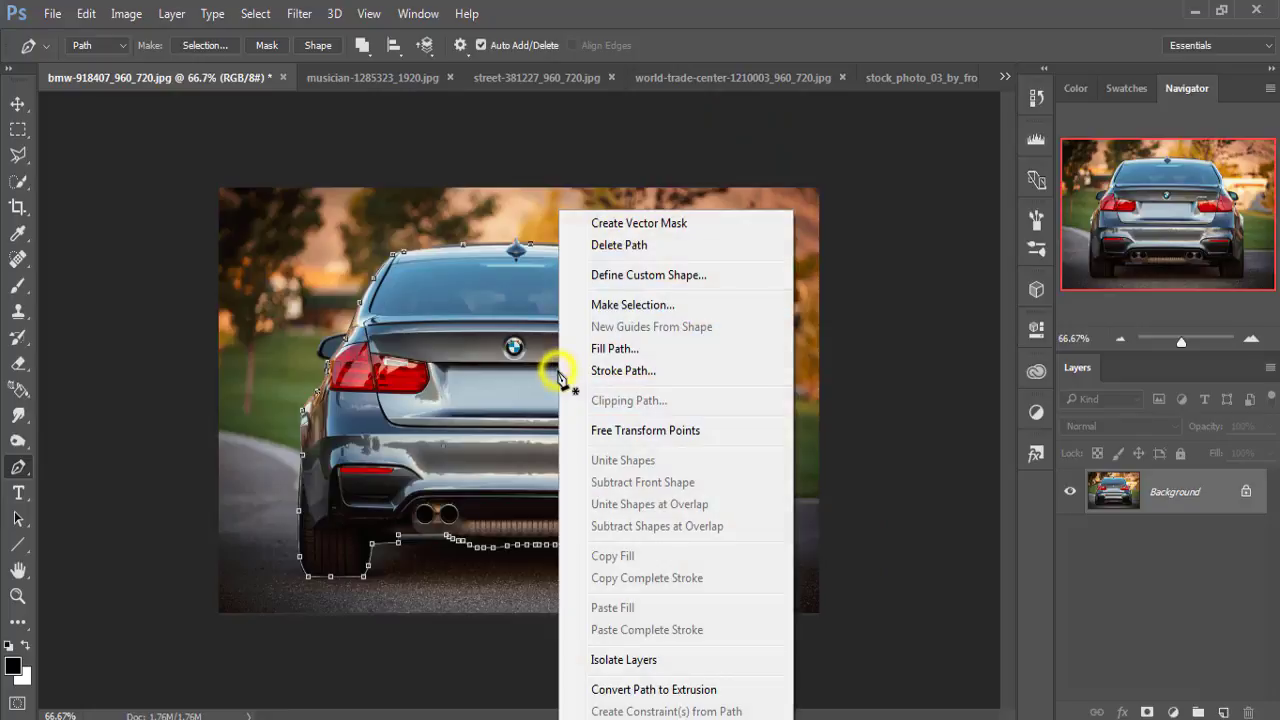
{"action": "left_click", "coordinate": [742, 310]}
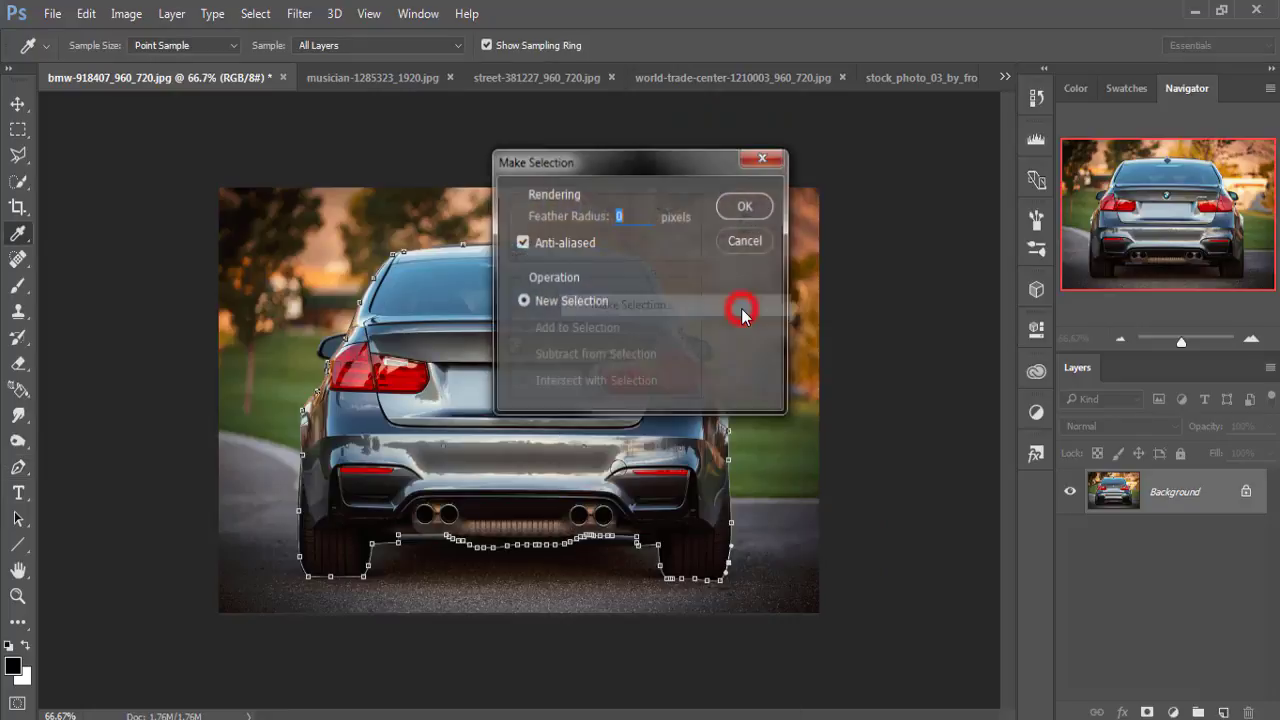
{"action": "left_click", "coordinate": [750, 204]}
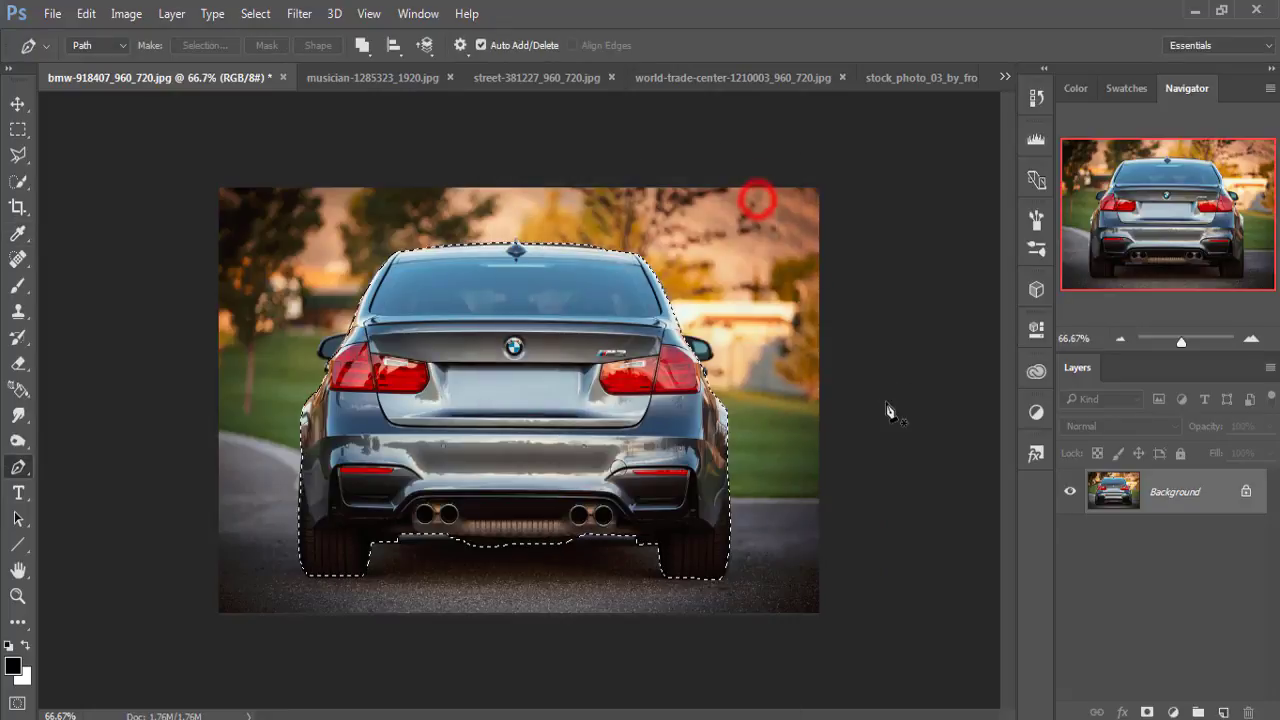
Copy the selected car into Untitled-1 as Layer 1, then switch to the street-381227 photo
{"action": "left_click", "coordinate": [17, 103]}
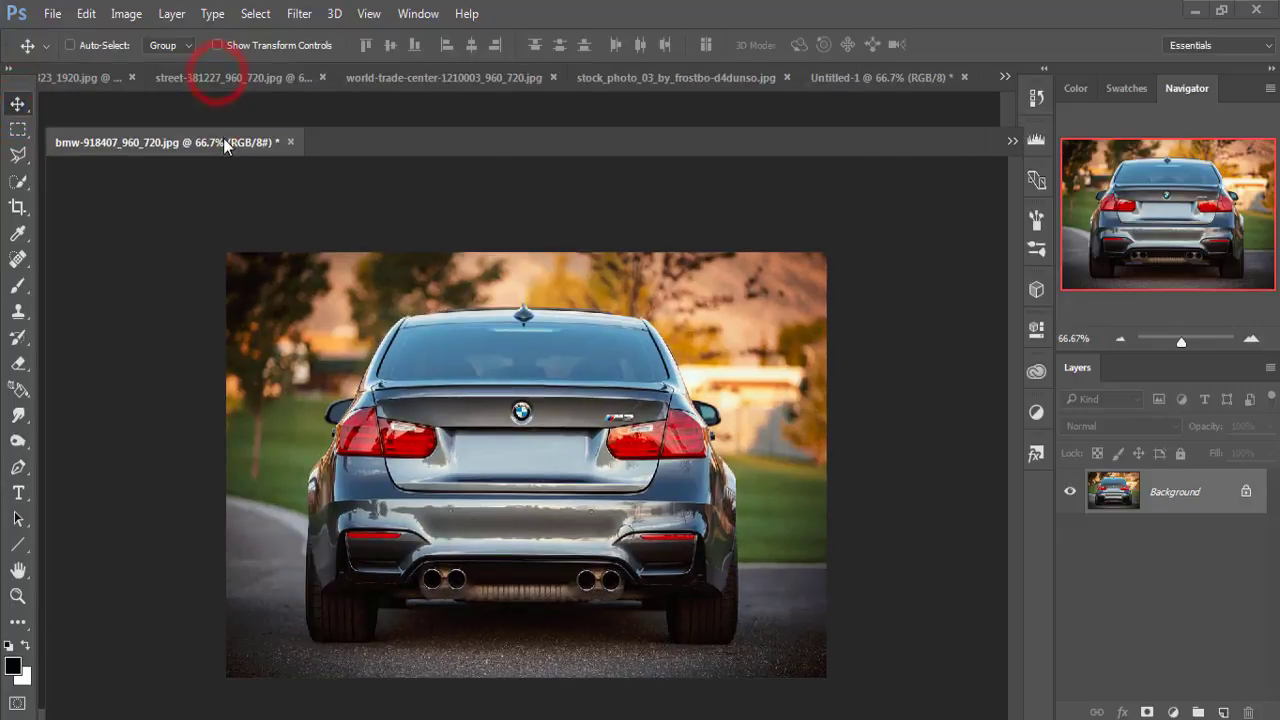
{"action": "left_click_drag", "start_coordinate": [223, 138], "coordinate": [668, 157]}
{"action": "left_click_drag", "start_coordinate": [823, 340], "coordinate": [342, 366]}
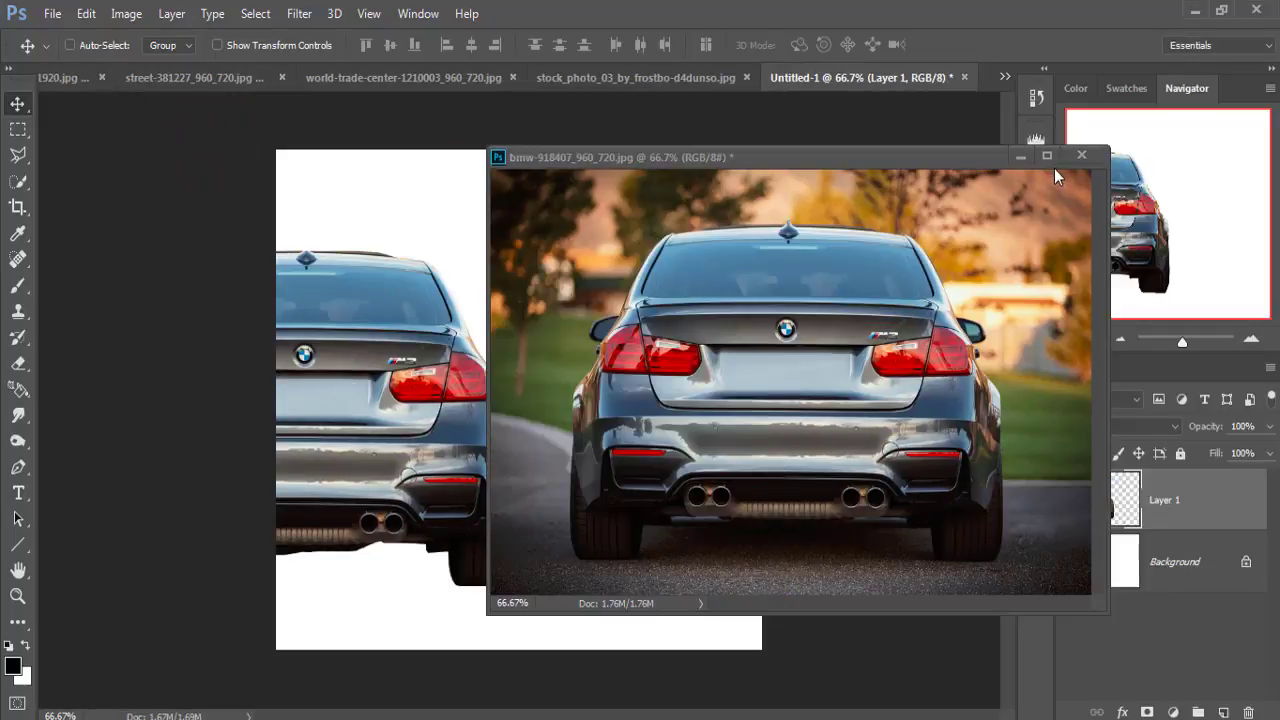
{"action": "left_click", "coordinate": [1020, 157]}
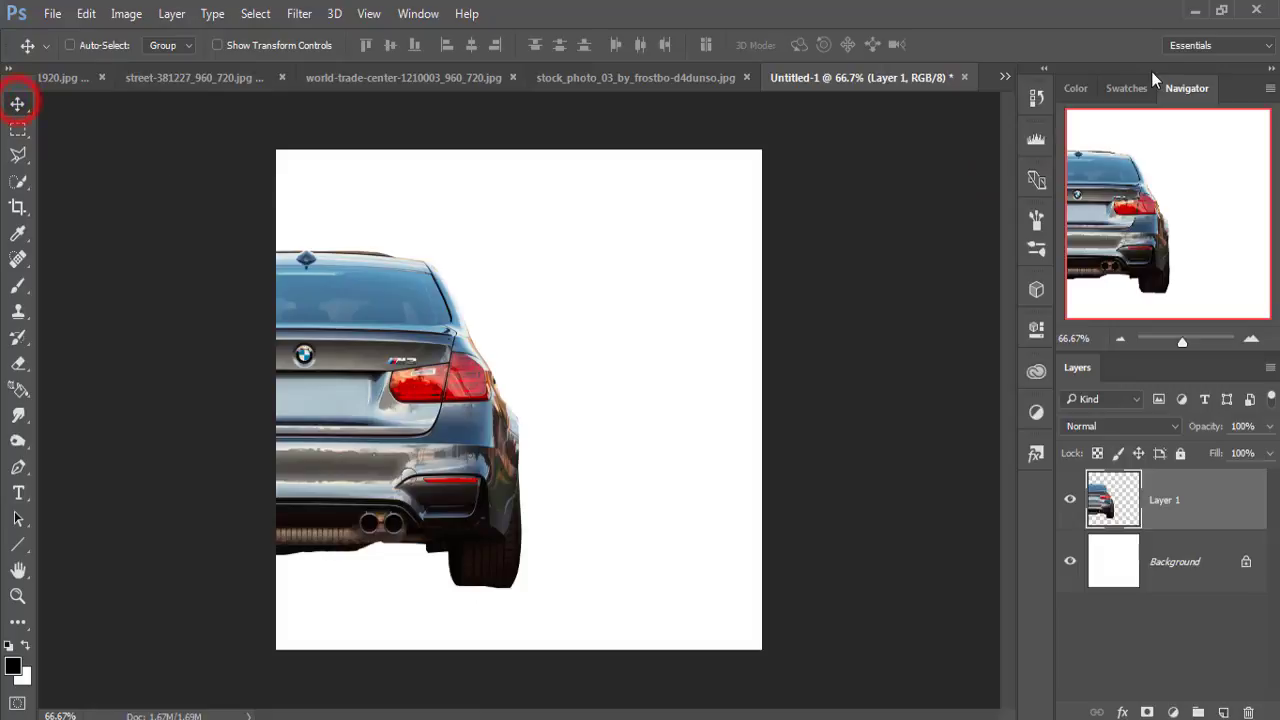
{"action": "left_click", "coordinate": [1007, 78]}
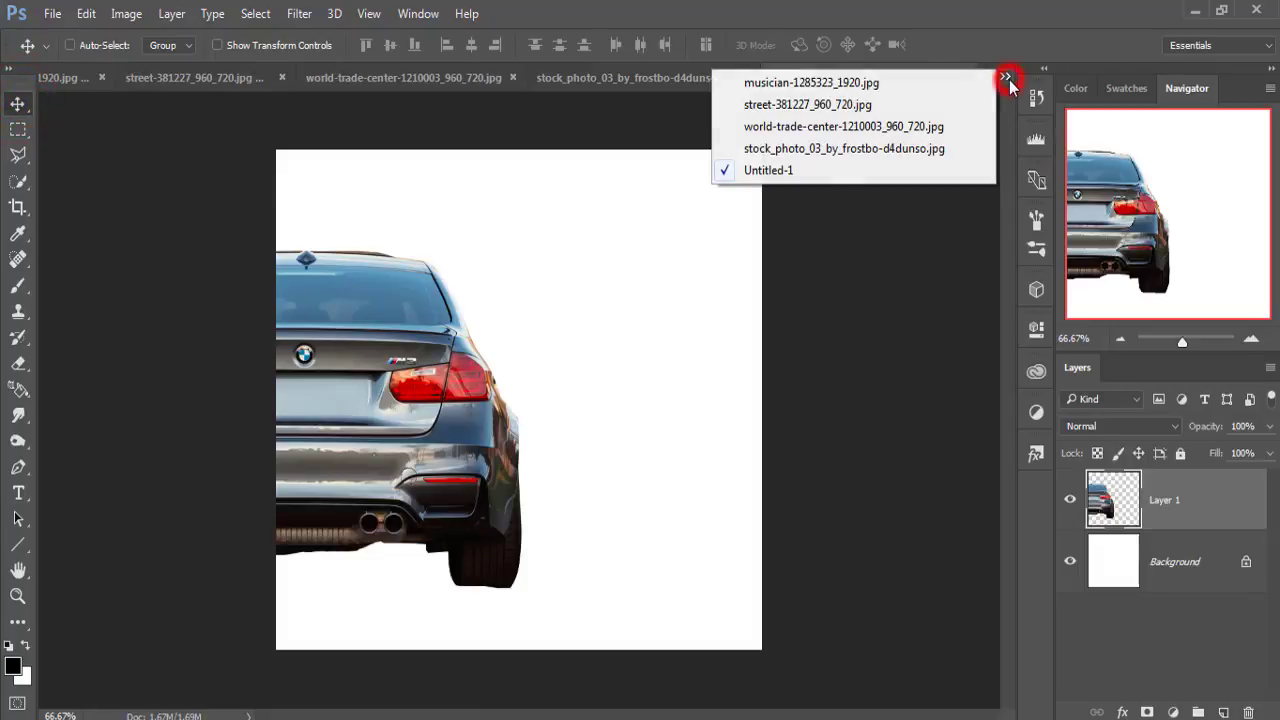
{"action": "left_click", "coordinate": [845, 106]}
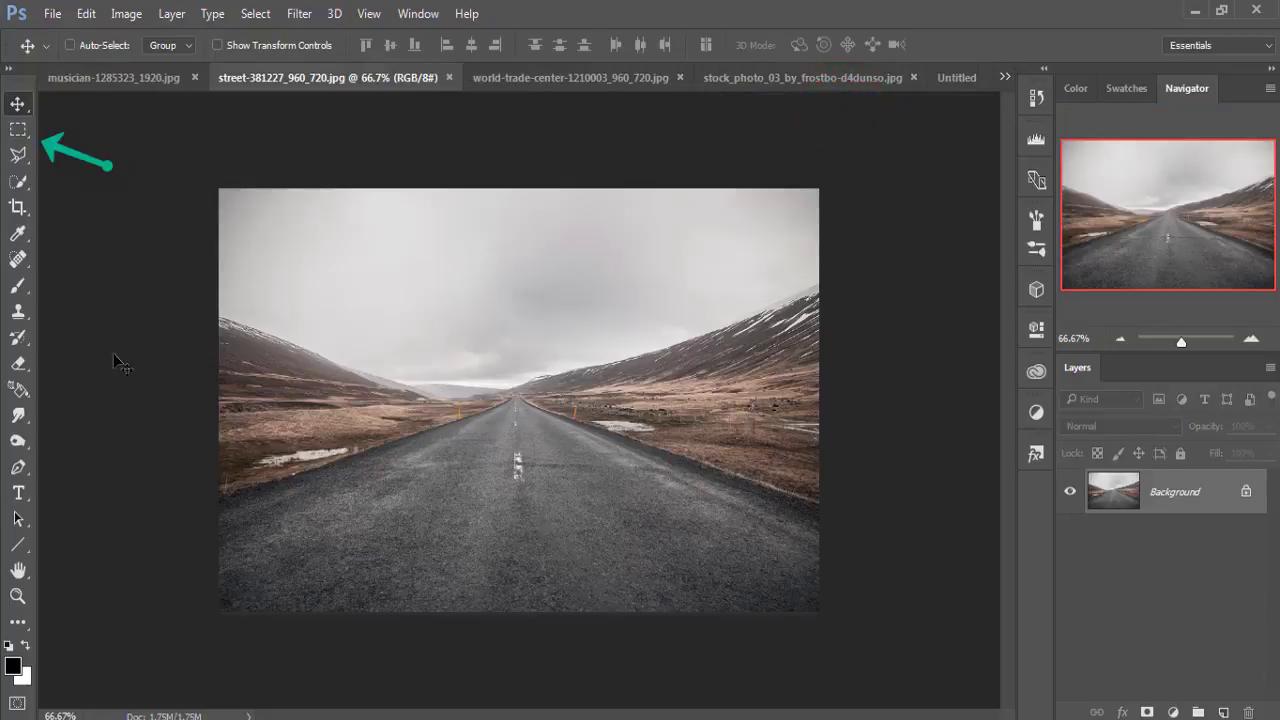
Select the lower road in the street photo and copy it into the composite as Layer 2
{"action": "left_click", "coordinate": [19, 138]}
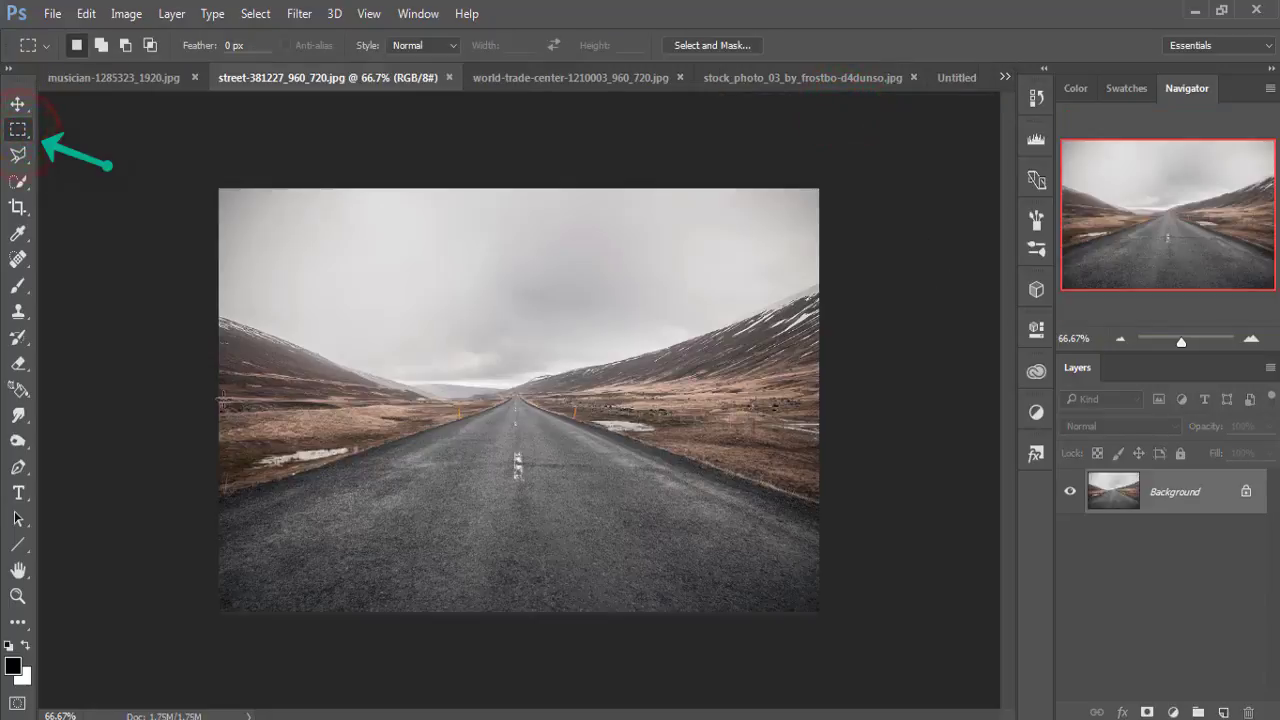
{"action": "left_click_drag", "start_coordinate": [212, 396], "coordinate": [778, 562]}
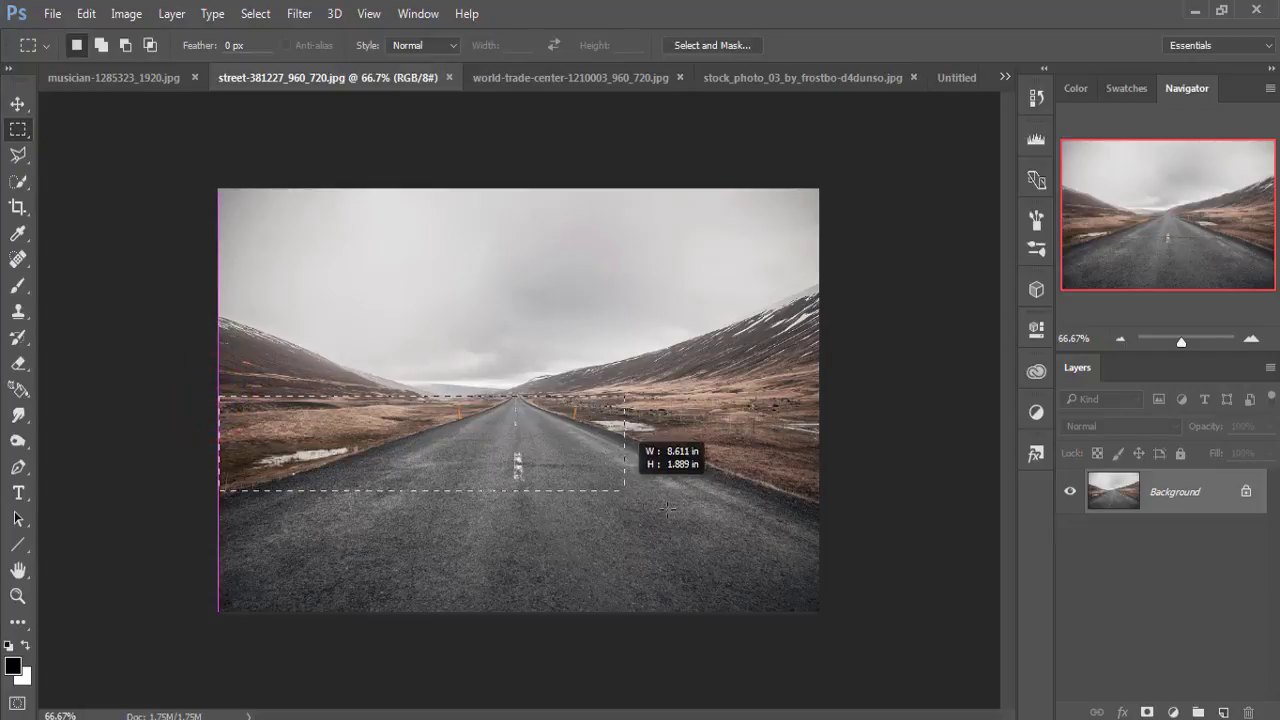
{"action": "left_click_drag", "start_coordinate": [778, 562], "coordinate": [902, 601]}
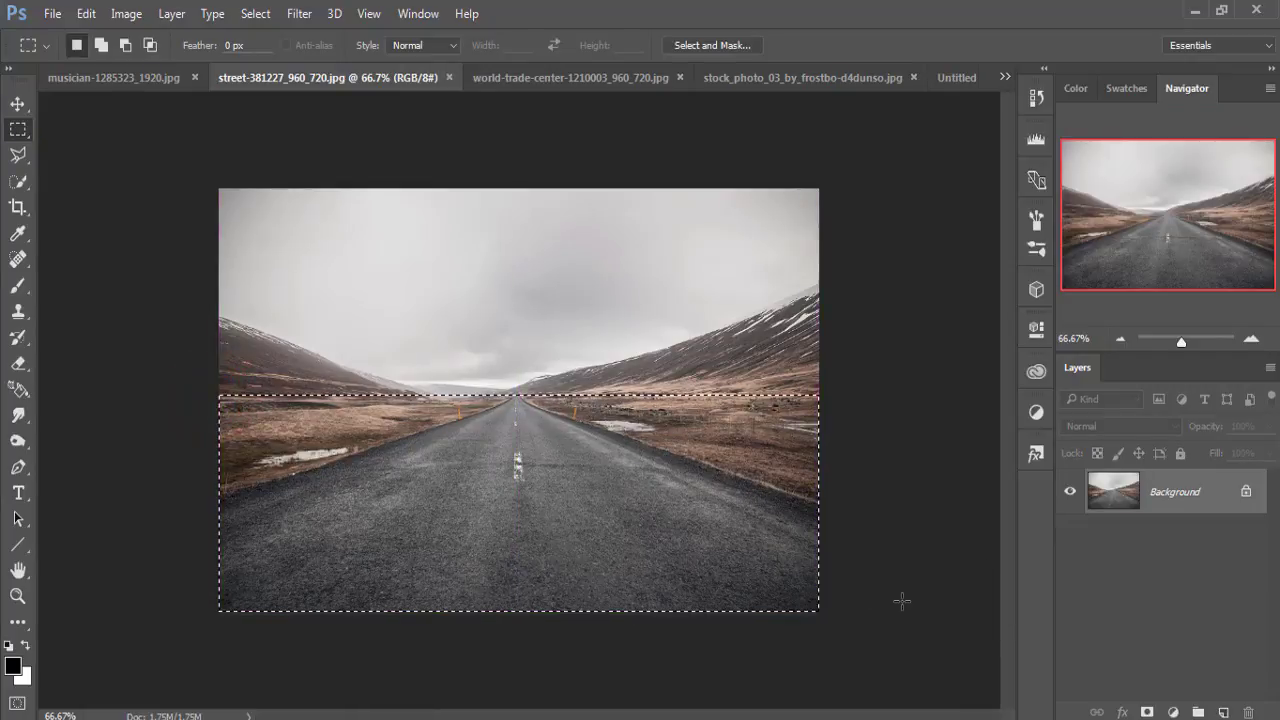
{"action": "key", "text": "v"}
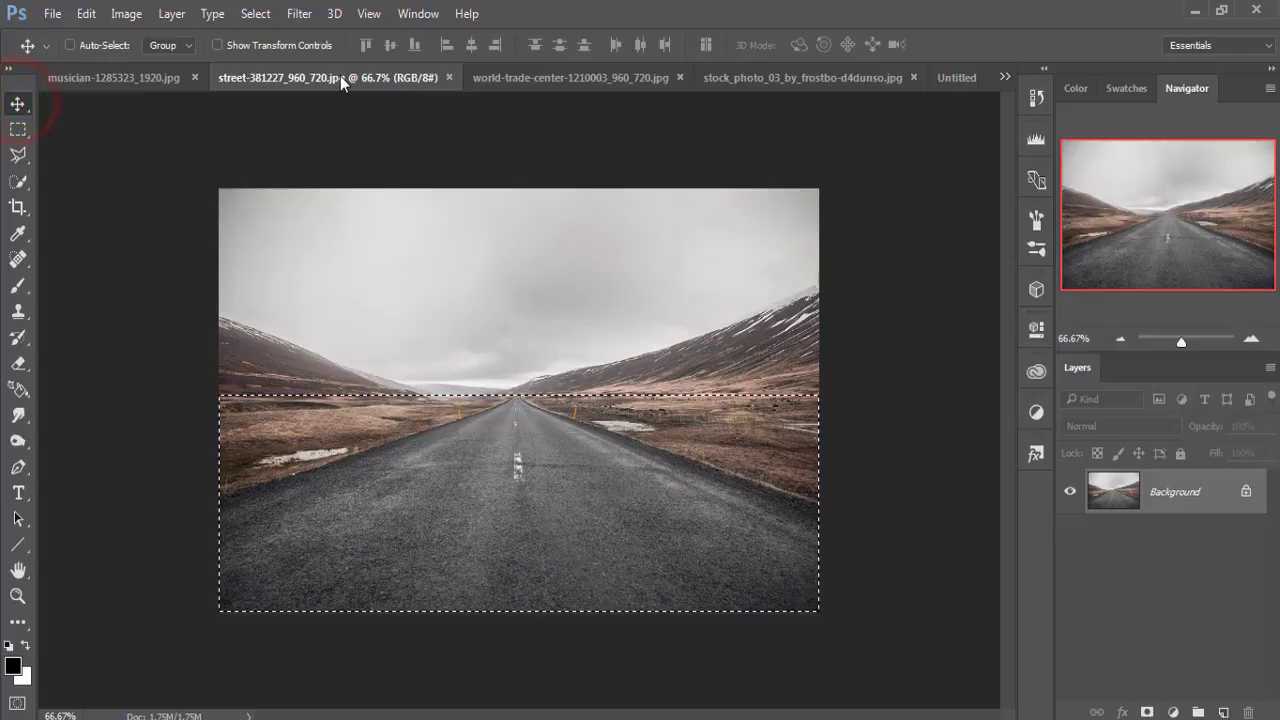
{"action": "left_click_drag", "start_coordinate": [340, 76], "coordinate": [845, 133]}
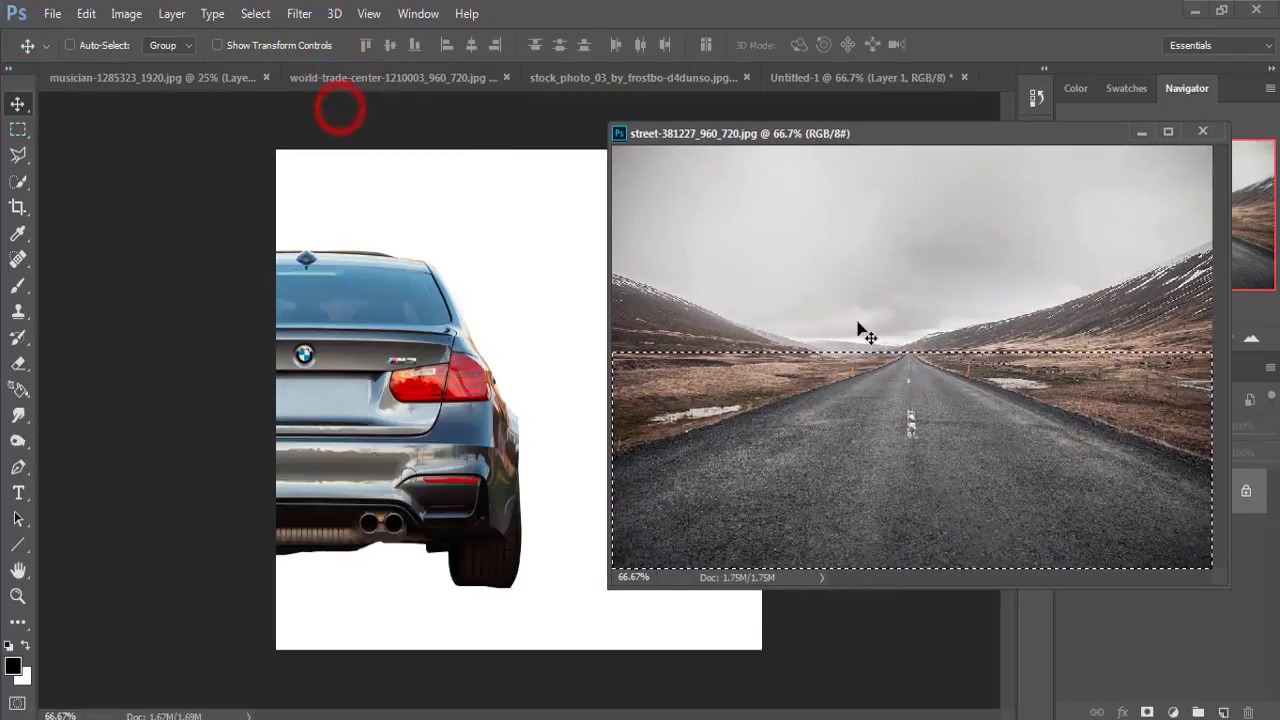
{"action": "left_click_drag", "start_coordinate": [858, 324], "coordinate": [514, 513]}
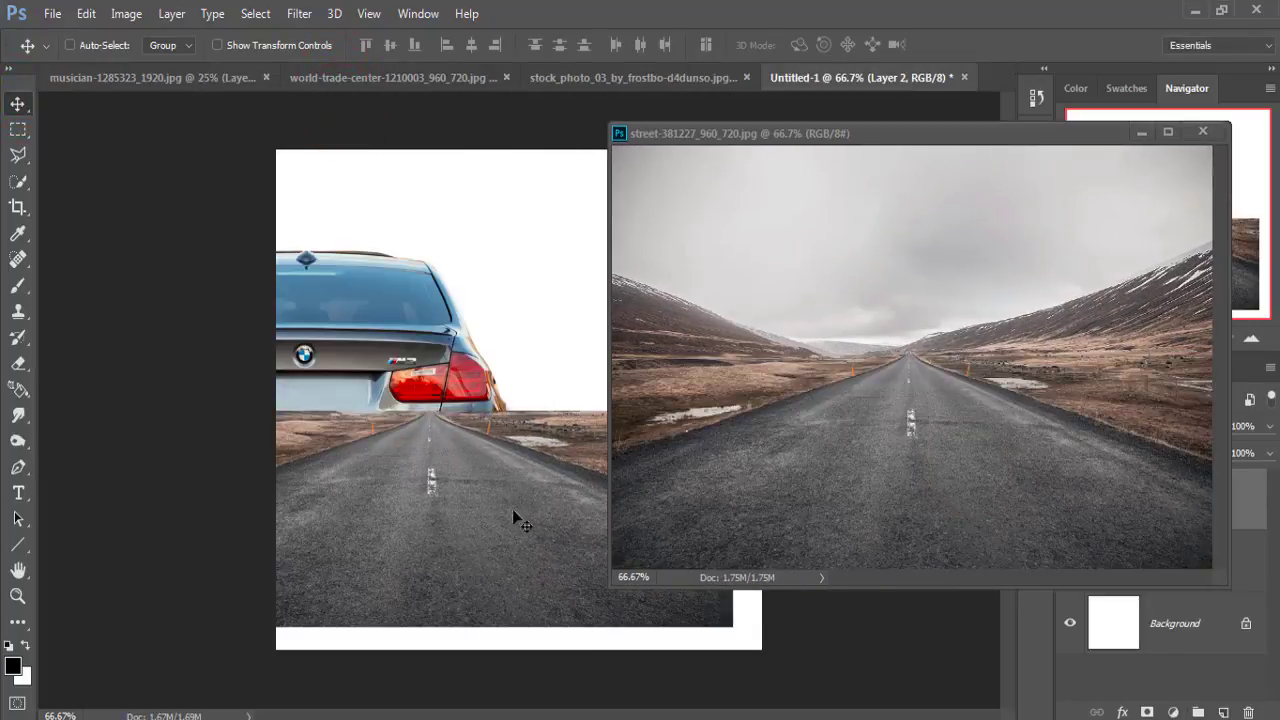
{"action": "left_click", "coordinate": [1147, 130]}
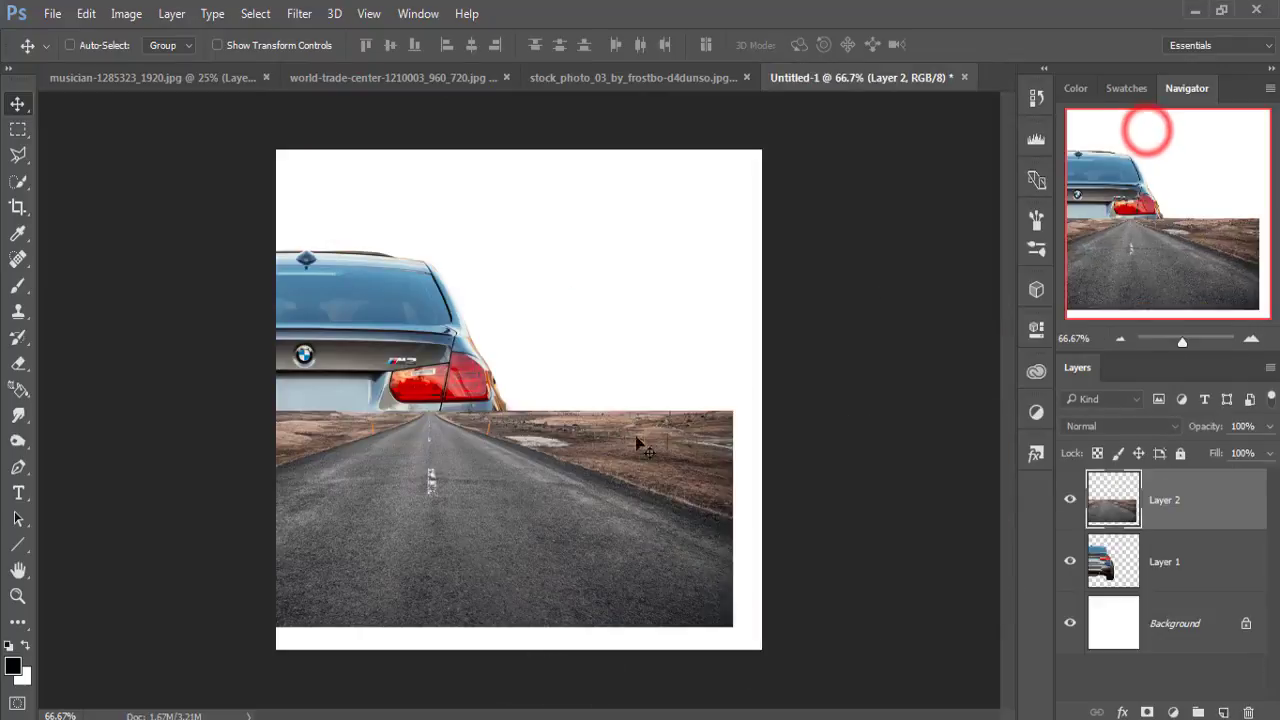
Fit the road to the canvas bottom beneath Layer 1 and shift the car lower-left
{"action": "mouse_move", "coordinate": [633, 465]}
{"action": "left_mouse_down"}
{"action": "mouse_move", "coordinate": [687, 518]}
{"action": "mouse_move", "coordinate": [687, 551]}
{"action": "mouse_move", "coordinate": [707, 508]}
{"action": "left_mouse_up"}
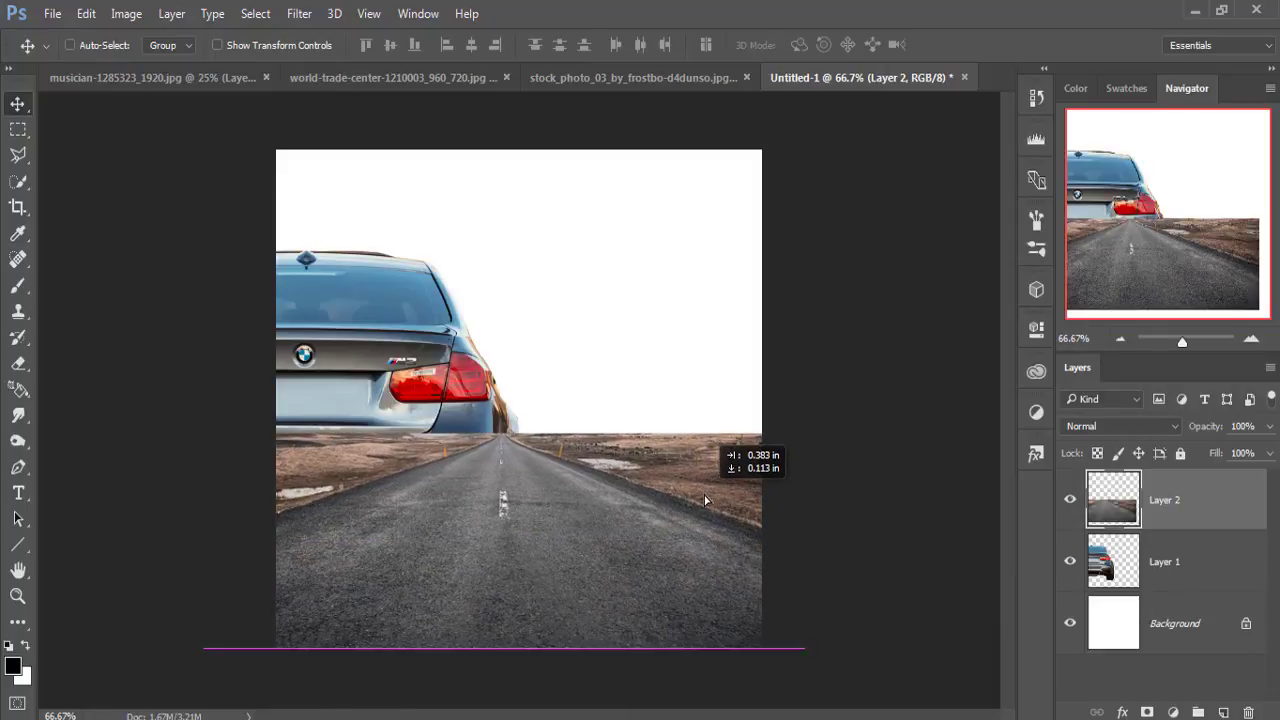
{"action": "left_click_drag", "start_coordinate": [707, 508], "coordinate": [709, 484]}
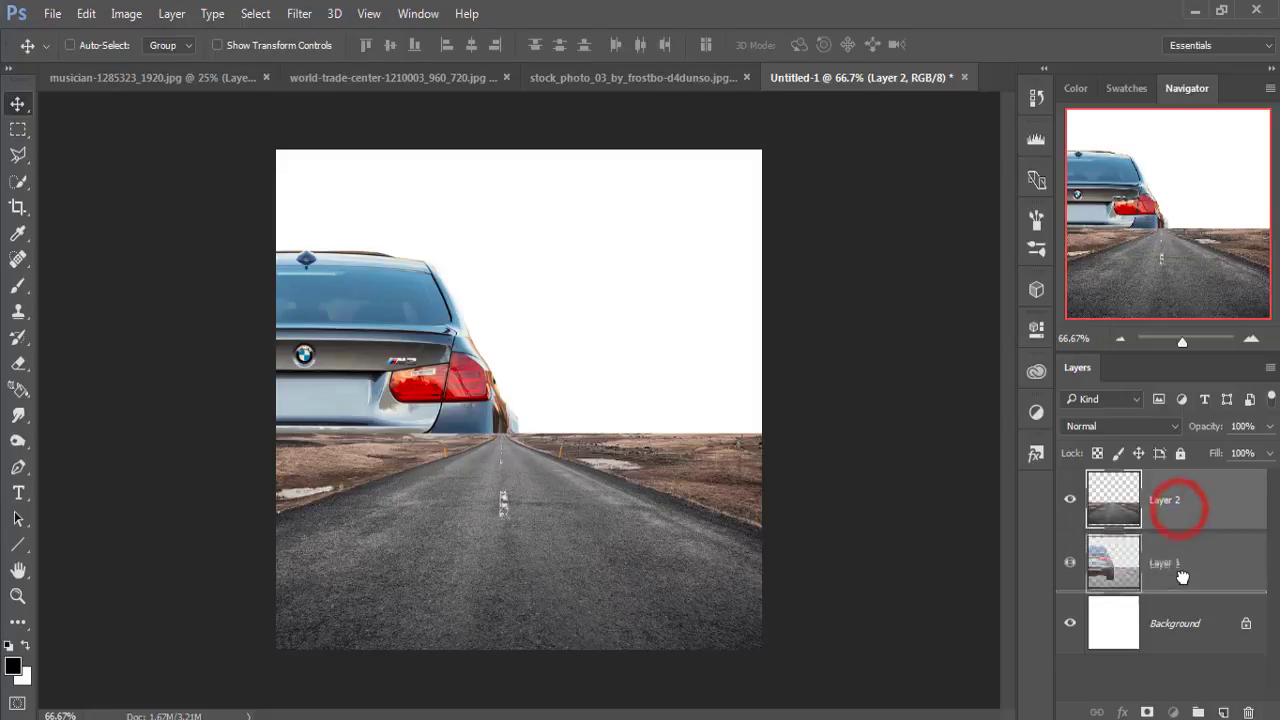
{"action": "left_click_drag", "start_coordinate": [1172, 515], "coordinate": [1178, 585]}
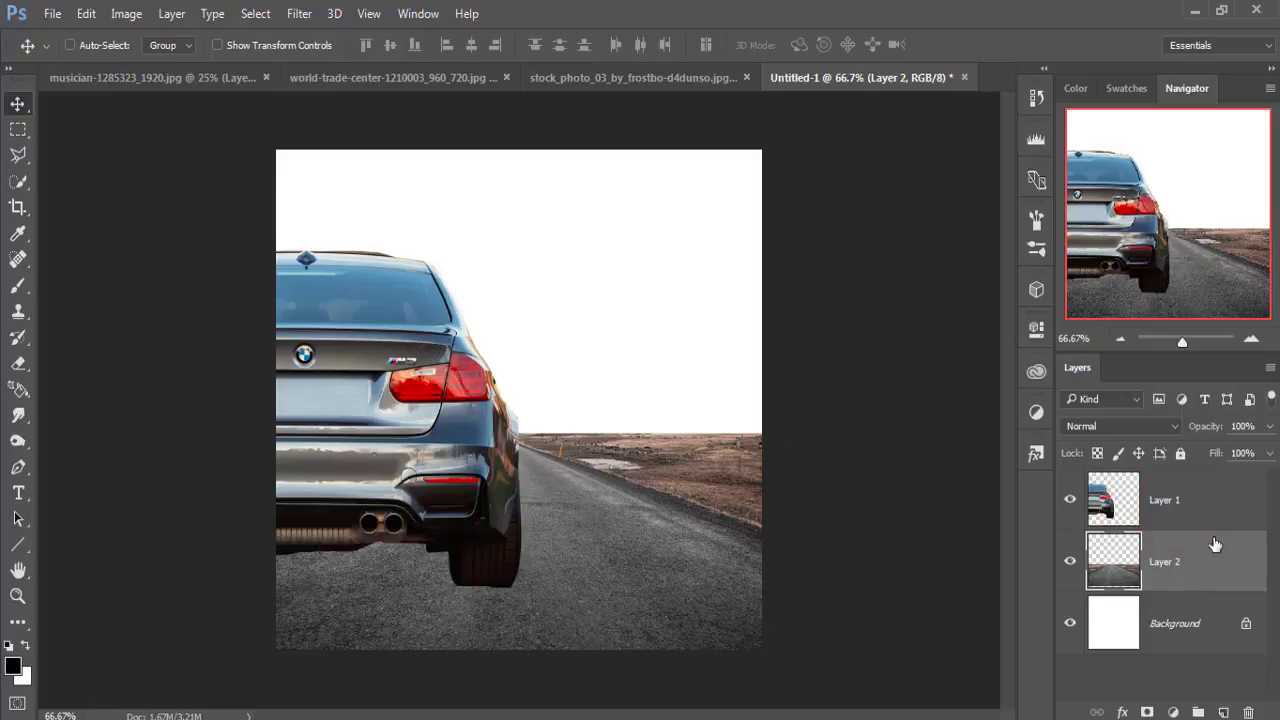
{"action": "left_click", "coordinate": [1118, 510]}
{"action": "mouse_move", "coordinate": [465, 372]}
{"action": "left_mouse_down"}
{"action": "mouse_move", "coordinate": [408, 408]}
{"action": "mouse_move", "coordinate": [426, 441]}
{"action": "left_mouse_up"}
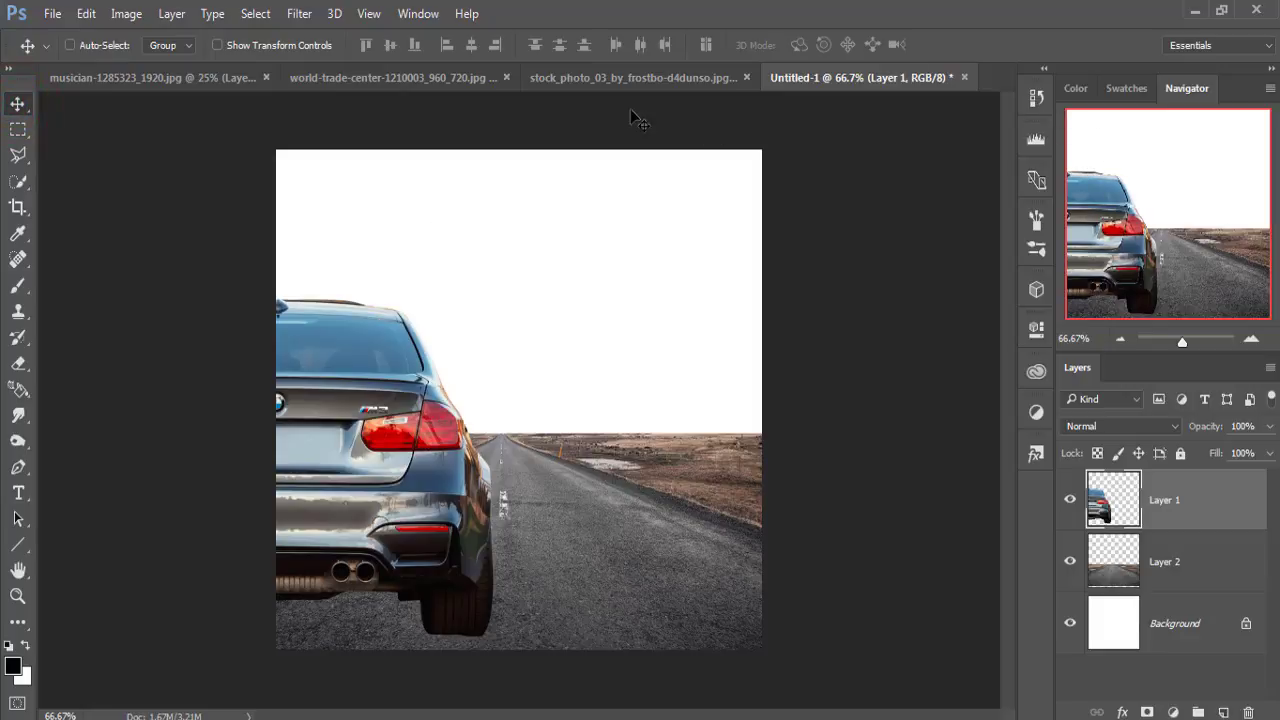
Quick-select the world-trade-center skyline buildings and subtract the sky beside the tallest tower
{"action": "left_click", "coordinate": [447, 80]}
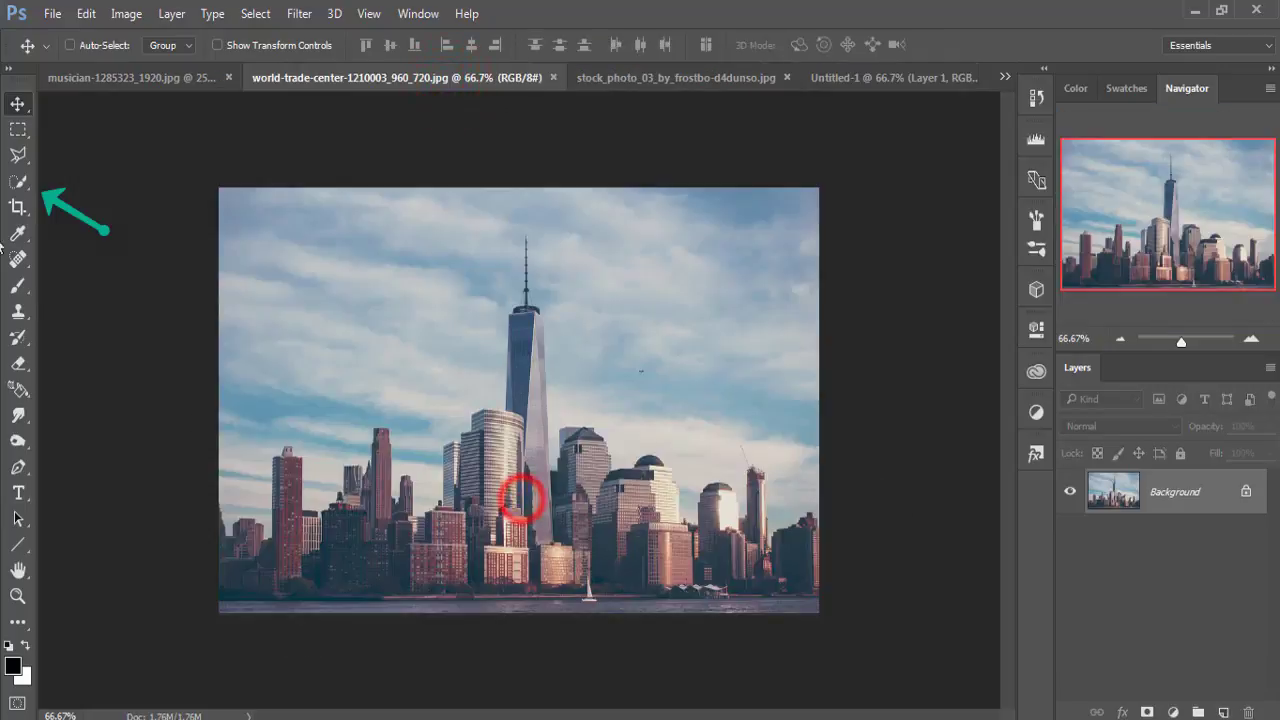
{"action": "left_click", "coordinate": [12, 185]}
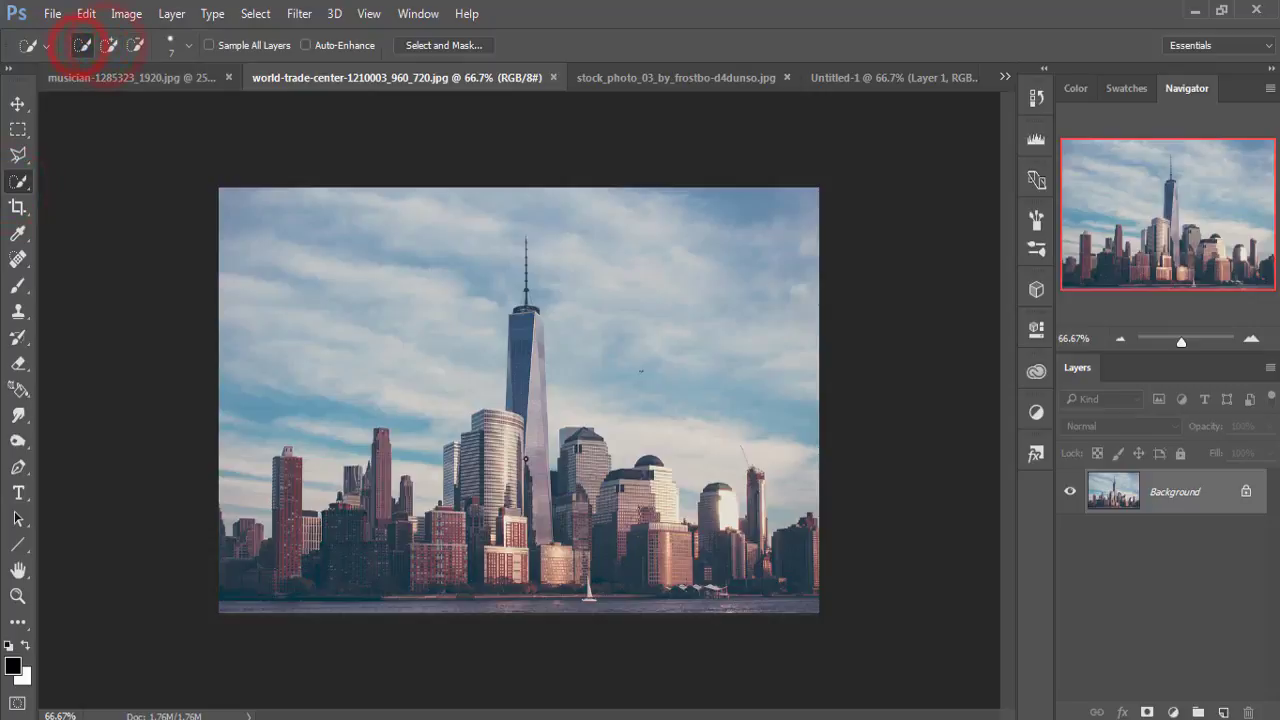
{"action": "mouse_move", "coordinate": [523, 443]}
{"action": "left_mouse_down"}
{"action": "mouse_move", "coordinate": [459, 463]}
{"action": "mouse_move", "coordinate": [646, 503]}
{"action": "left_mouse_up"}
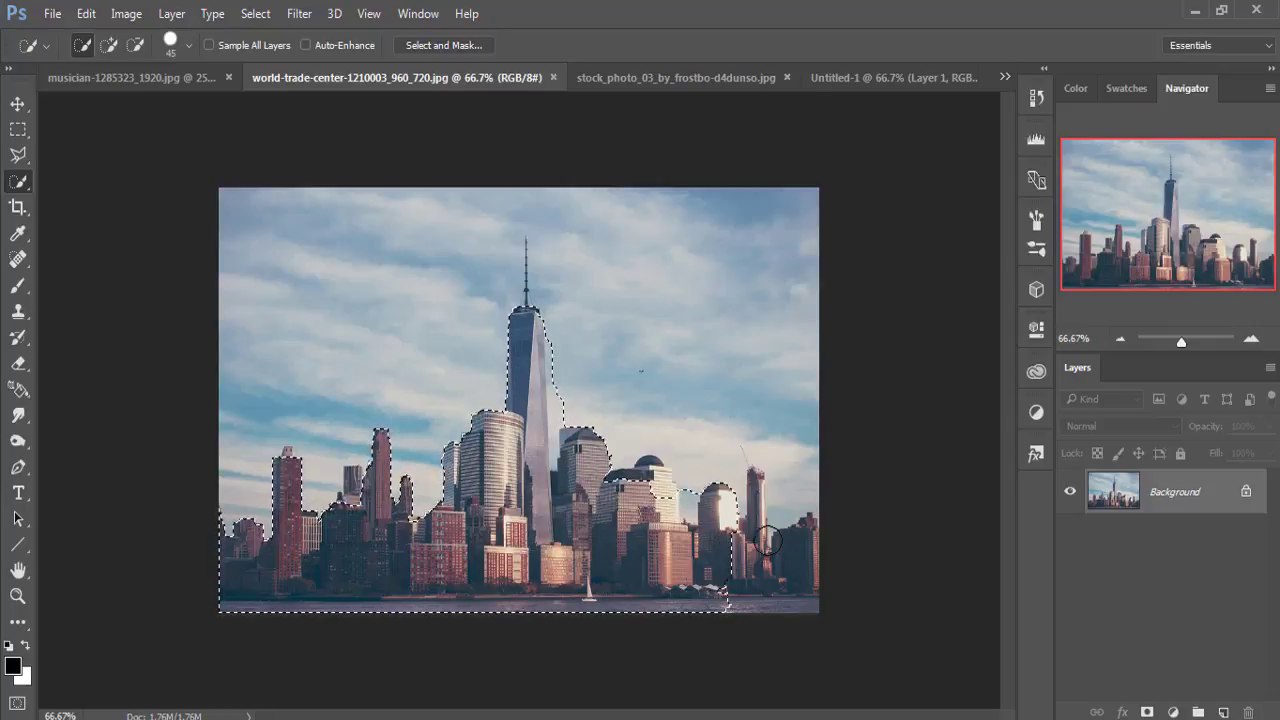
{"action": "key", "text": "ctrl+plus"}
{"action": "key", "text": "ctrl+plus"}
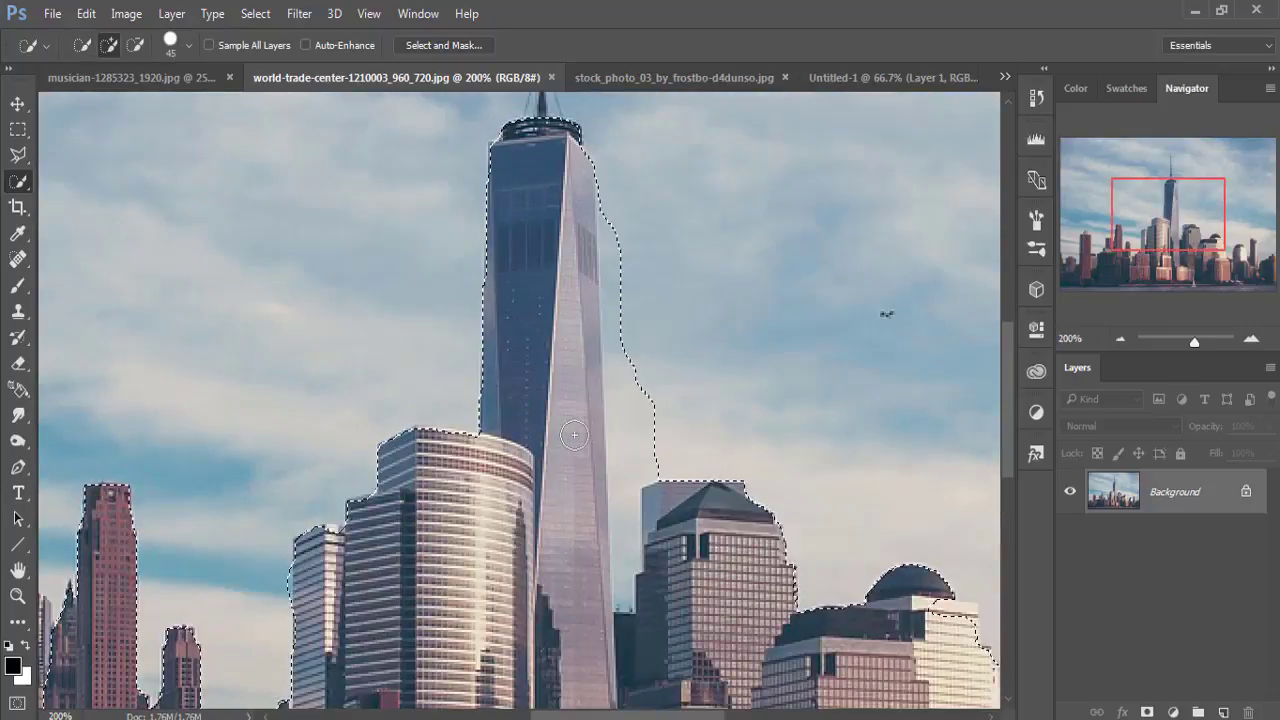
{"action": "key", "text": "bracketleft"}
{"action": "key", "text": "bracketleft"}
{"action": "key", "text": "bracketleft"}
{"action": "left_click_drag", "start_coordinate": [529, 320], "coordinate": [550, 625]}
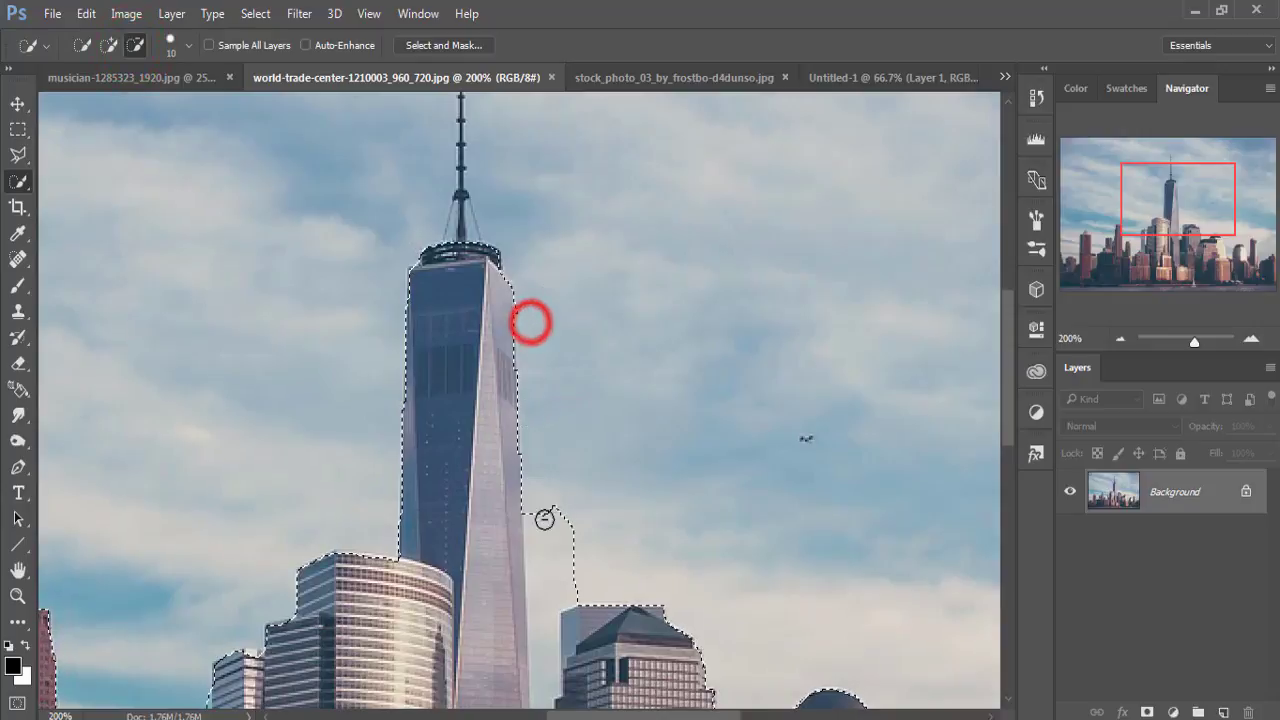
{"action": "mouse_move", "coordinate": [523, 306]}
{"action": "left_mouse_down"}
{"action": "mouse_move", "coordinate": [486, 660]}
{"action": "mouse_move", "coordinate": [383, 553]}
{"action": "mouse_move", "coordinate": [313, 378]}
{"action": "left_mouse_up"}
Add the domed building to the selection and touch up the left buildings at full view
{"action": "left_click", "coordinate": [135, 44]}
{"action": "left_click", "coordinate": [775, 472]}
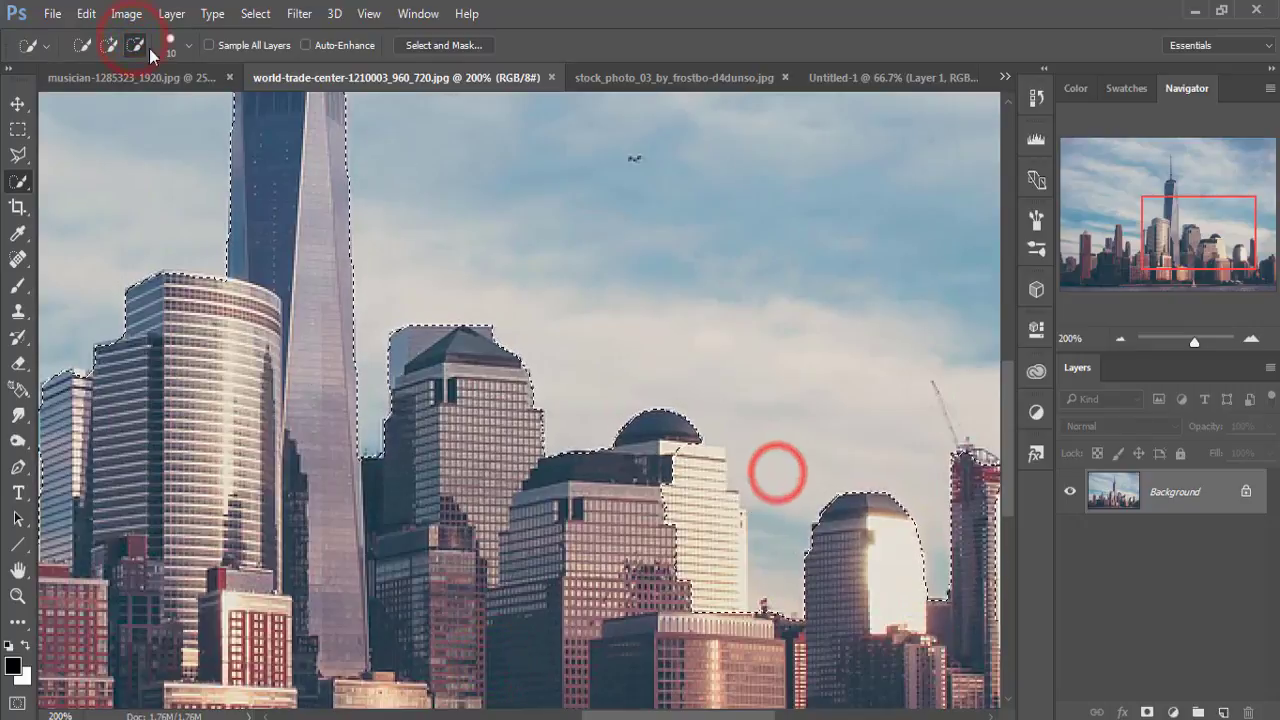
{"action": "left_click", "coordinate": [110, 44]}
{"action": "left_click_drag", "start_coordinate": [651, 549], "coordinate": [693, 504]}
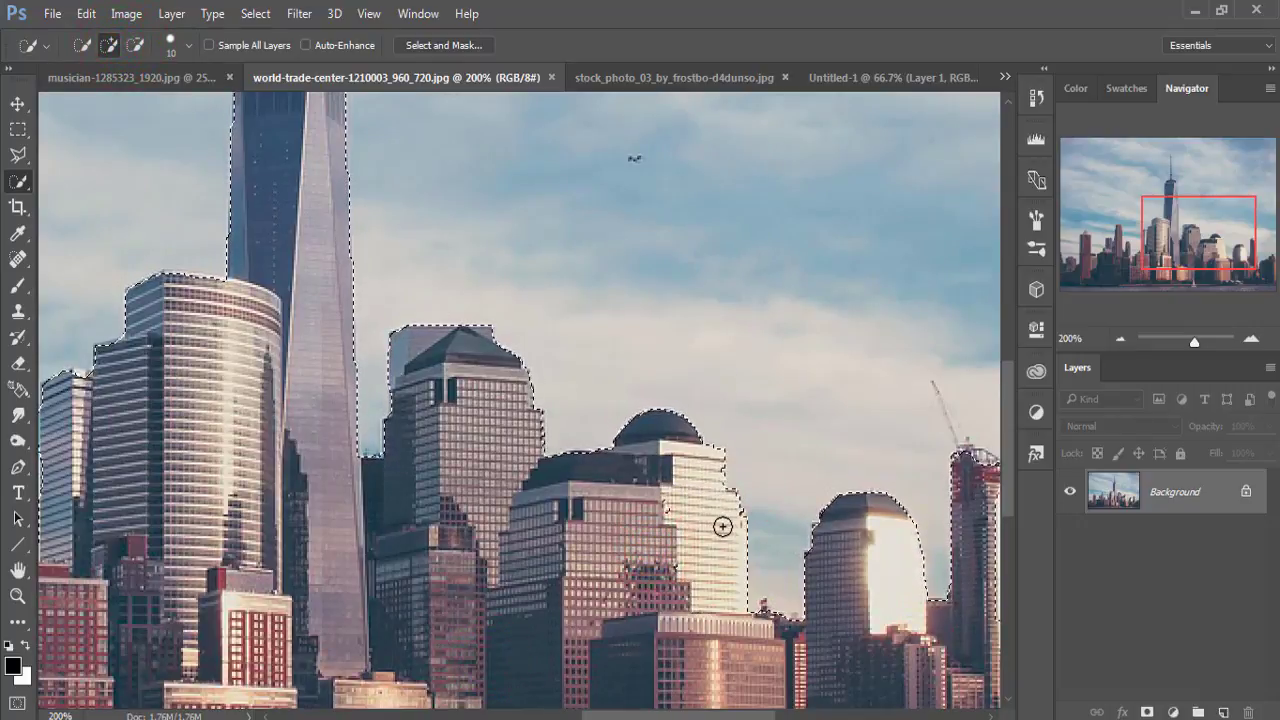
{"action": "key", "text": "ctrl+1"}
{"action": "key", "text": "ctrl+minus"}
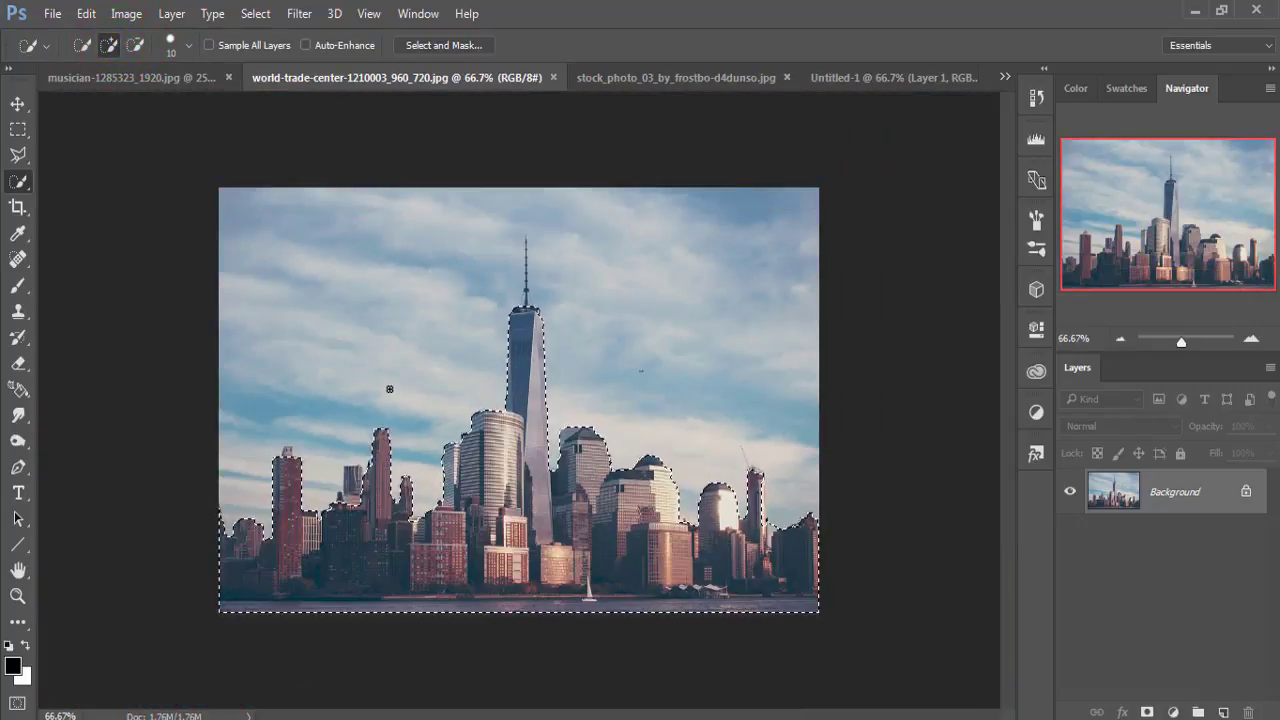
{"action": "left_click_drag", "start_coordinate": [360, 514], "coordinate": [363, 529]}
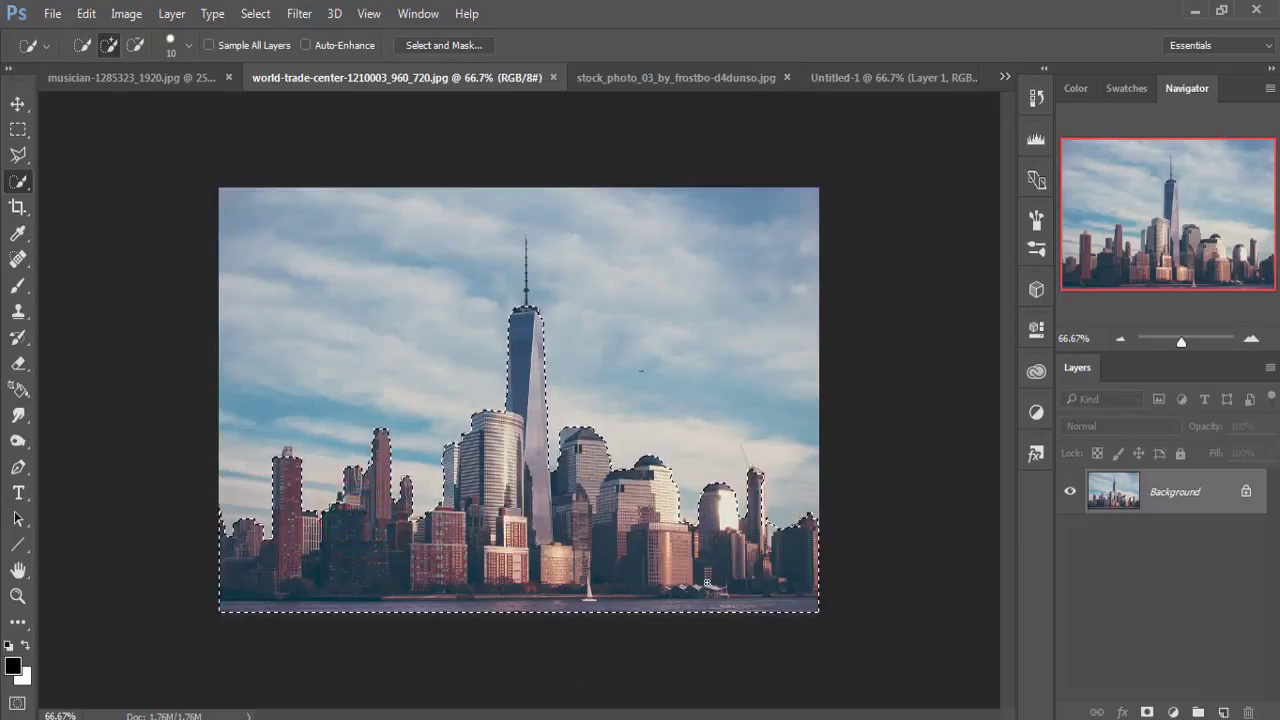
{"action": "left_click", "coordinate": [16, 103]}
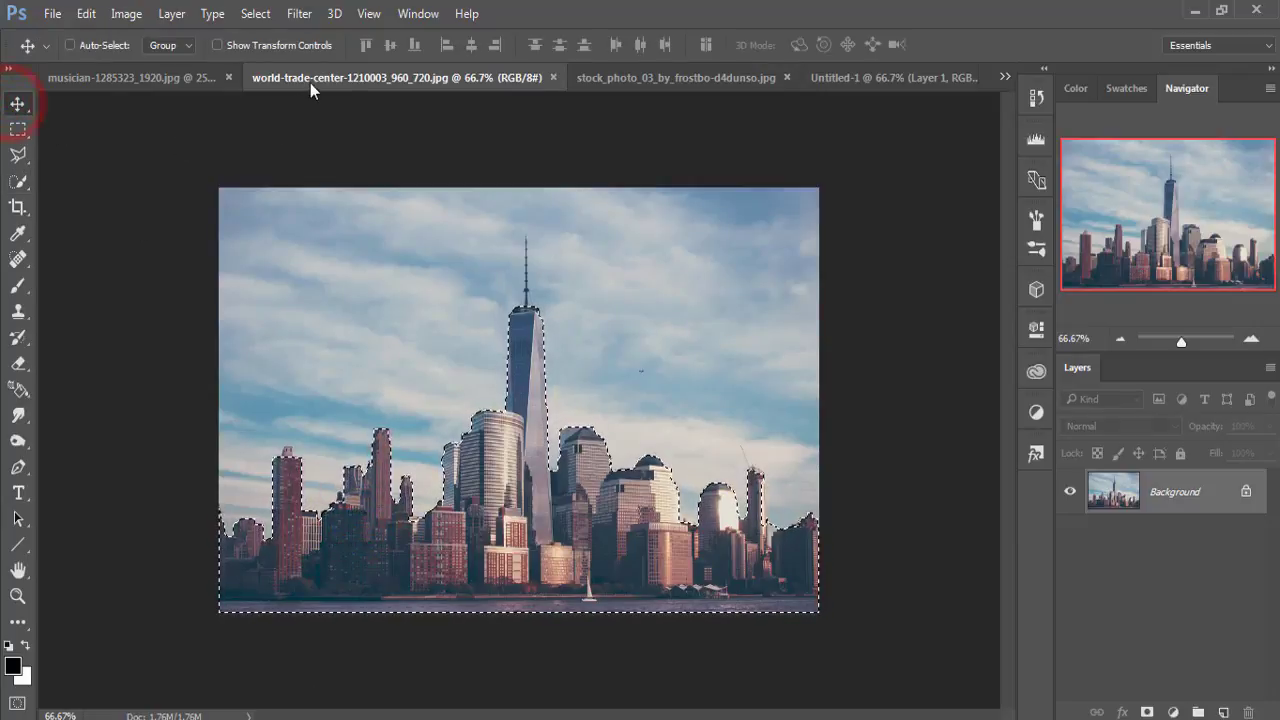
Copy the skyline into Untitled-1 as Layer 3, stack it above Background, and raise it
{"action": "mouse_move", "coordinate": [310, 82]}
{"action": "left_mouse_down"}
{"action": "mouse_move", "coordinate": [311, 101]}
{"action": "mouse_move", "coordinate": [689, 137]}
{"action": "left_mouse_up"}
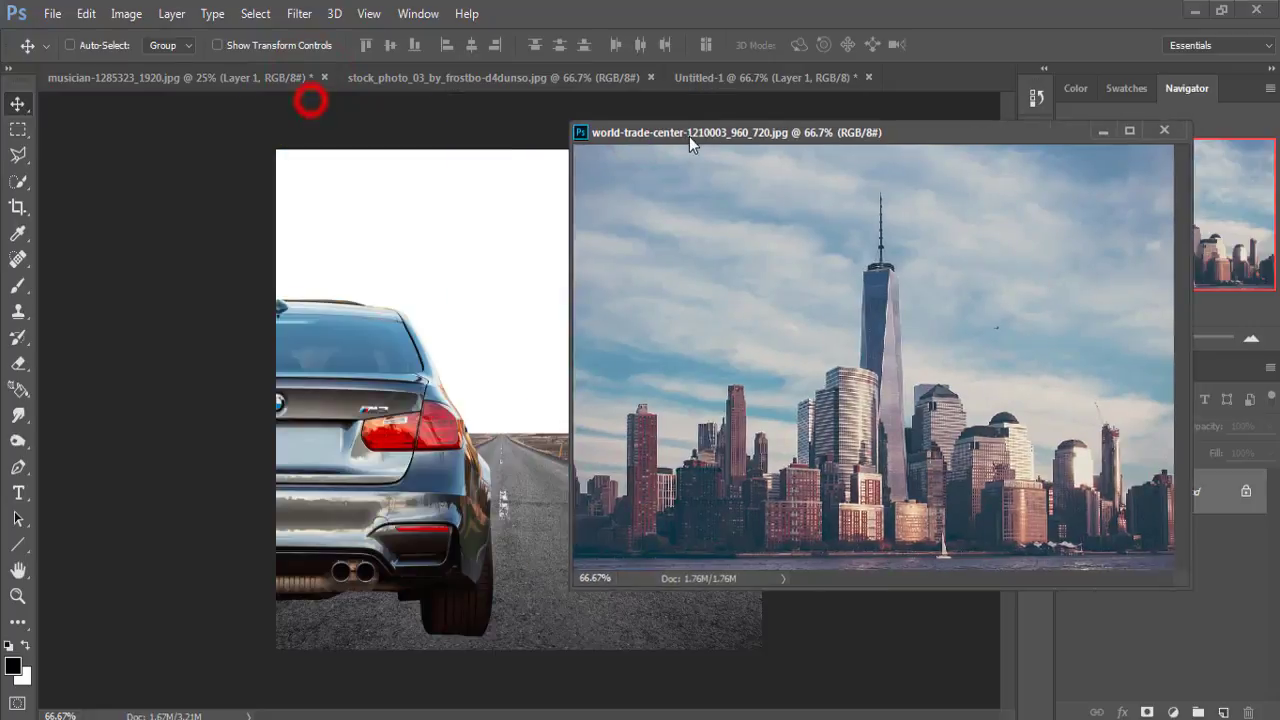
{"action": "mouse_move", "coordinate": [935, 407]}
{"action": "left_mouse_down"}
{"action": "mouse_move", "coordinate": [733, 395]}
{"action": "mouse_move", "coordinate": [447, 318]}
{"action": "left_mouse_up"}
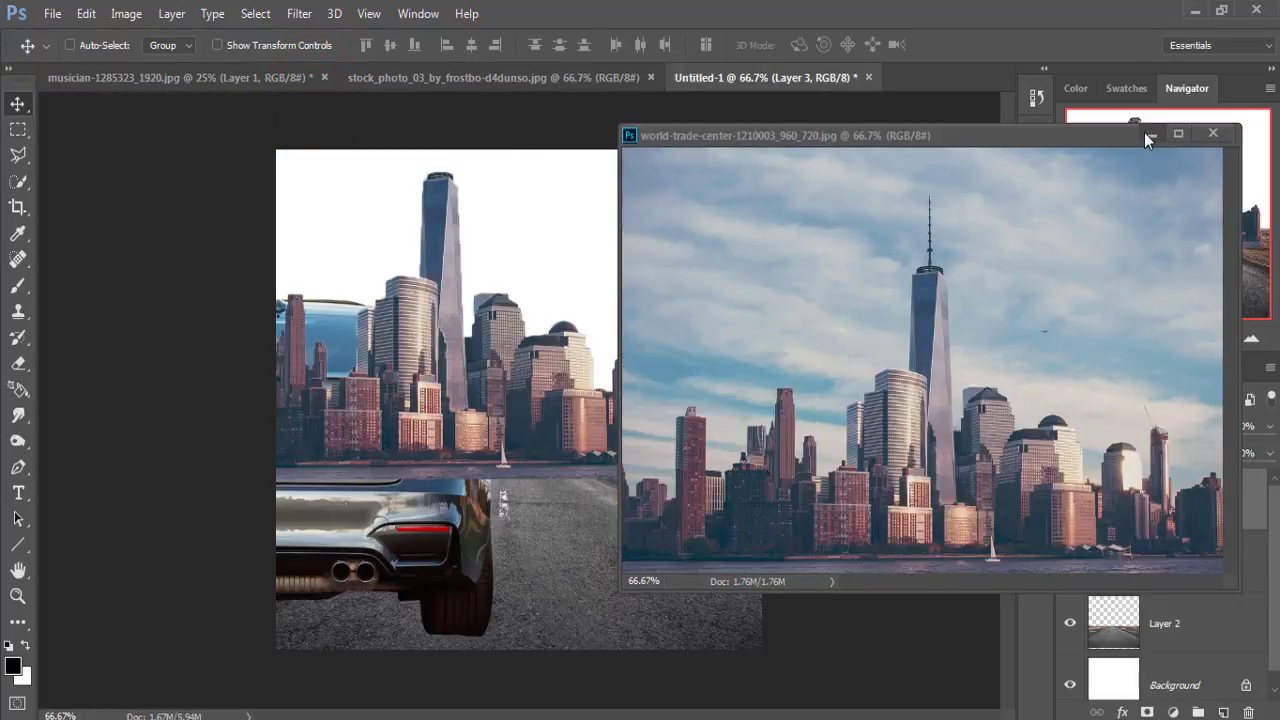
{"action": "left_click", "coordinate": [1150, 133]}
{"action": "mouse_move", "coordinate": [440, 298]}
{"action": "left_mouse_down"}
{"action": "mouse_move", "coordinate": [567, 347]}
{"action": "mouse_move", "coordinate": [507, 350]}
{"action": "left_mouse_up"}
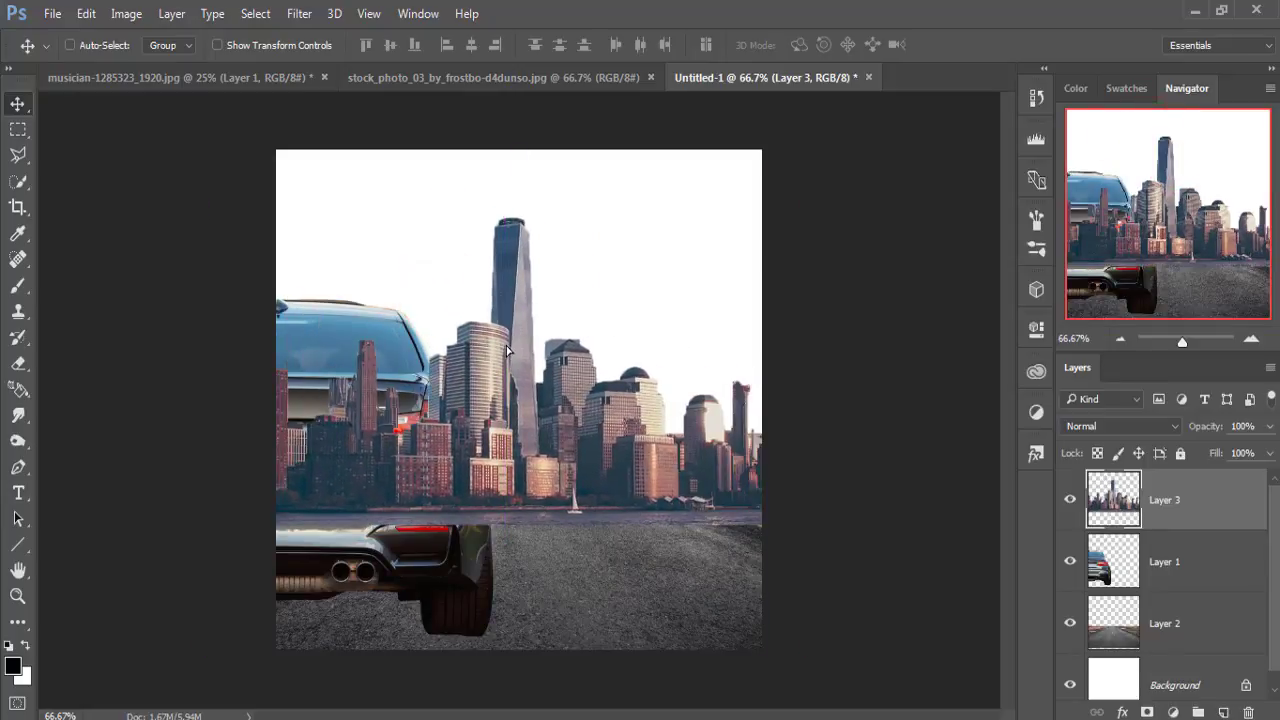
{"action": "left_click_drag", "start_coordinate": [1194, 508], "coordinate": [1212, 655]}
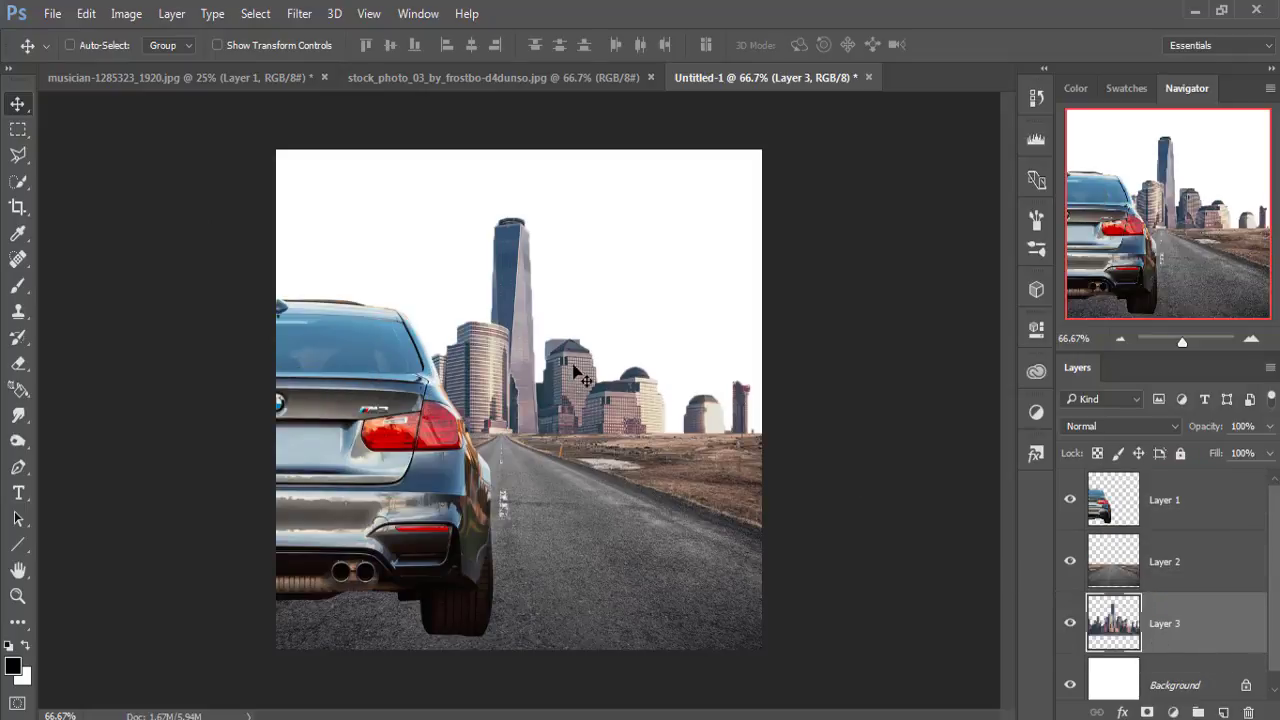
{"action": "mouse_move", "coordinate": [537, 345]}
{"action": "left_mouse_down"}
{"action": "mouse_move", "coordinate": [537, 296]}
{"action": "mouse_move", "coordinate": [537, 312]}
{"action": "left_mouse_up"}
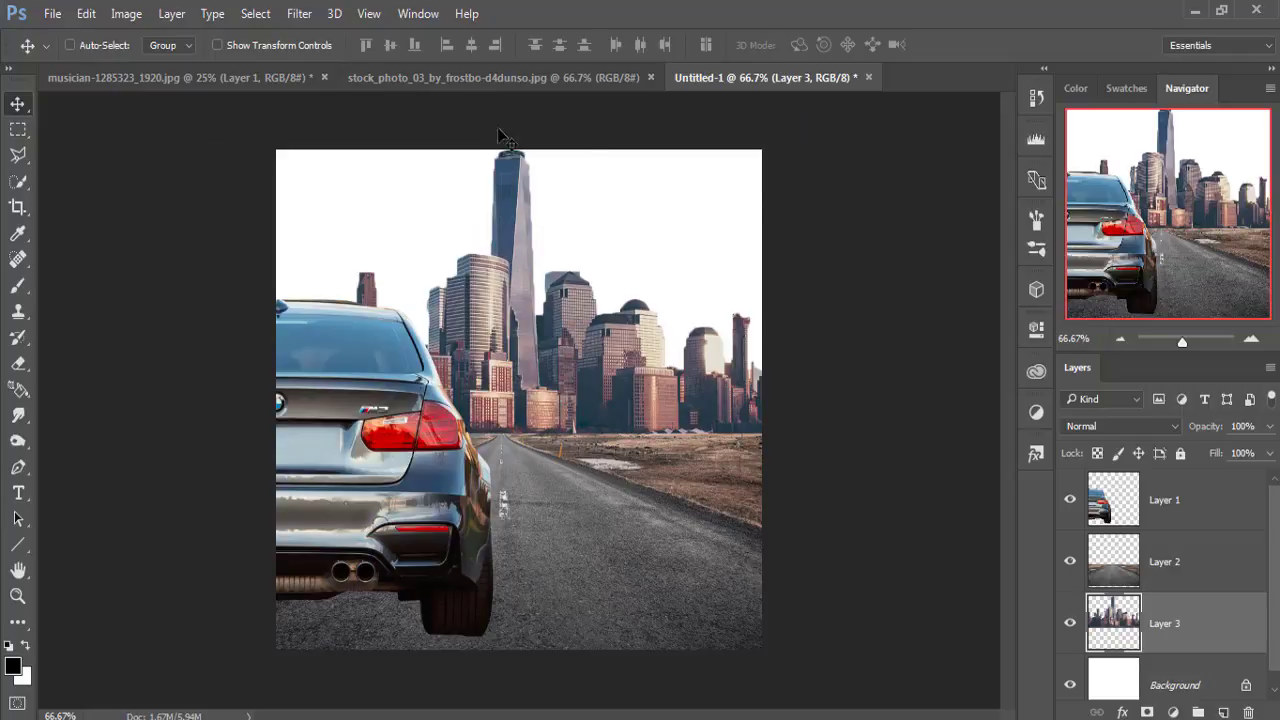
Scale the skyline to about 65%, set it on the horizon, and bring up the guitarist document
{"action": "left_click", "coordinate": [217, 45]}
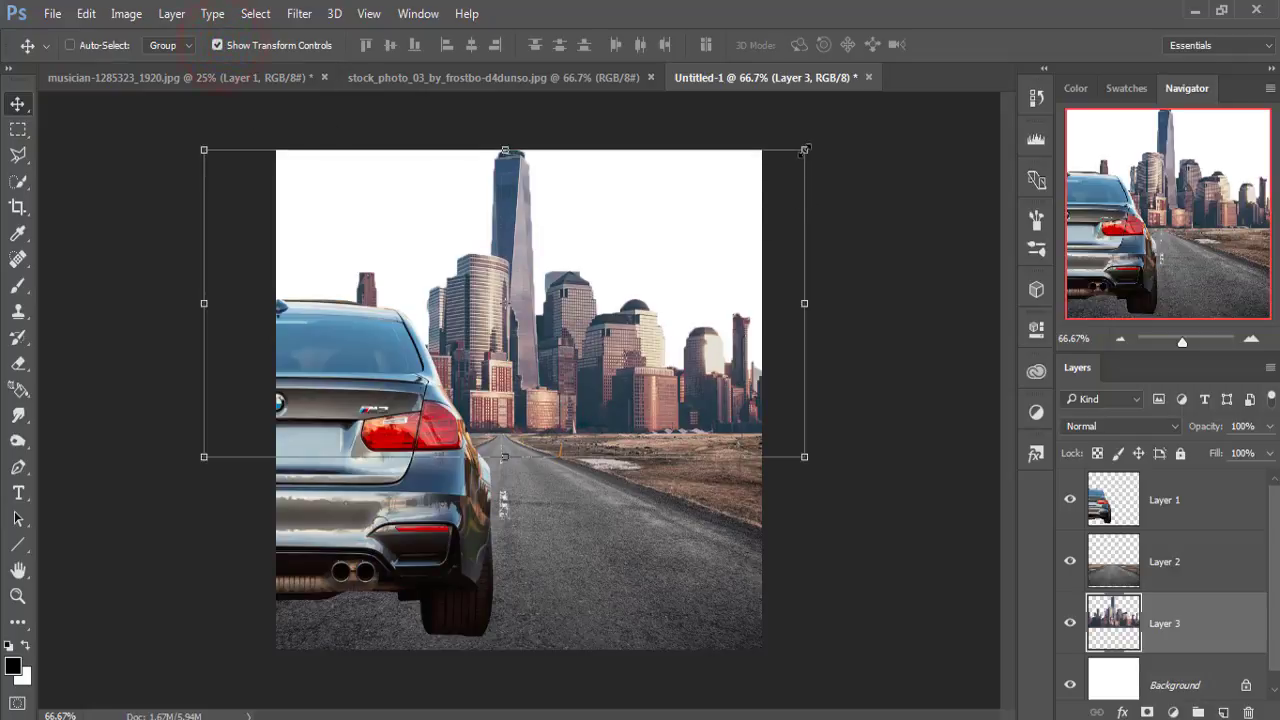
{"action": "left_click_drag", "start_coordinate": [804, 149], "coordinate": [734, 272]}
{"action": "left_click_drag", "start_coordinate": [526, 317], "coordinate": [564, 366]}
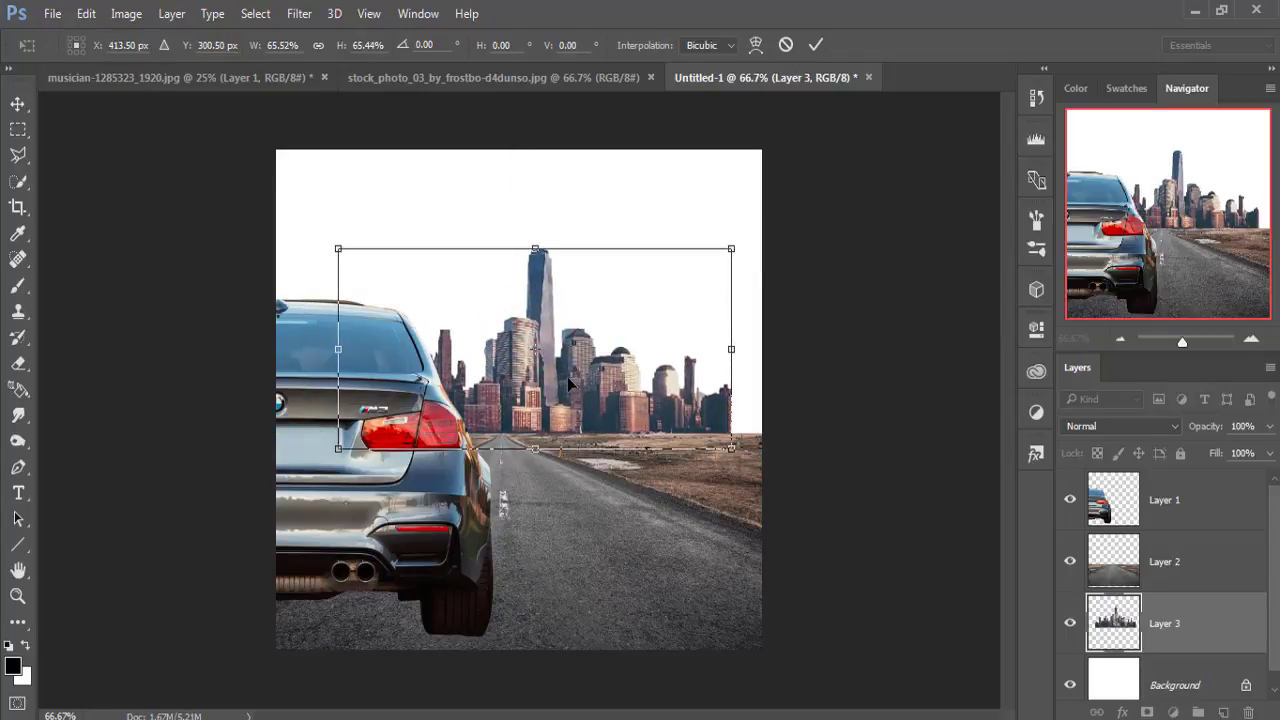
{"action": "left_click", "coordinate": [815, 46]}
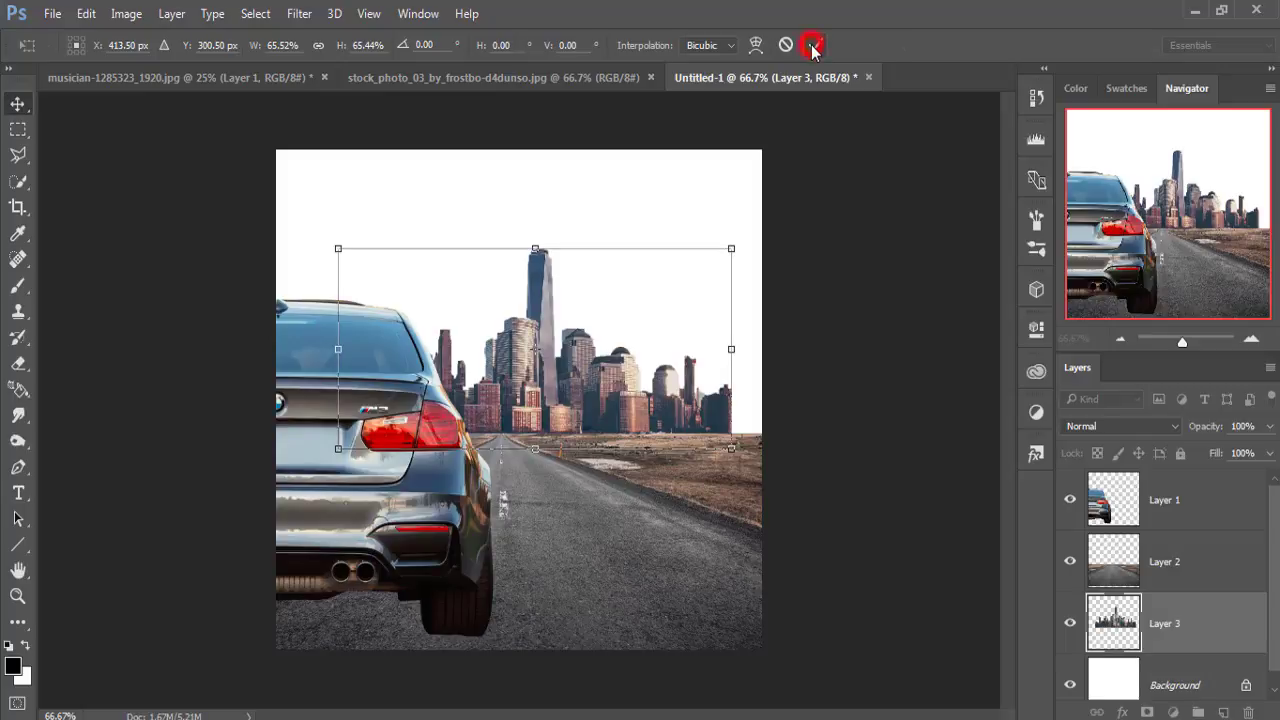
{"action": "left_click", "coordinate": [535, 332]}
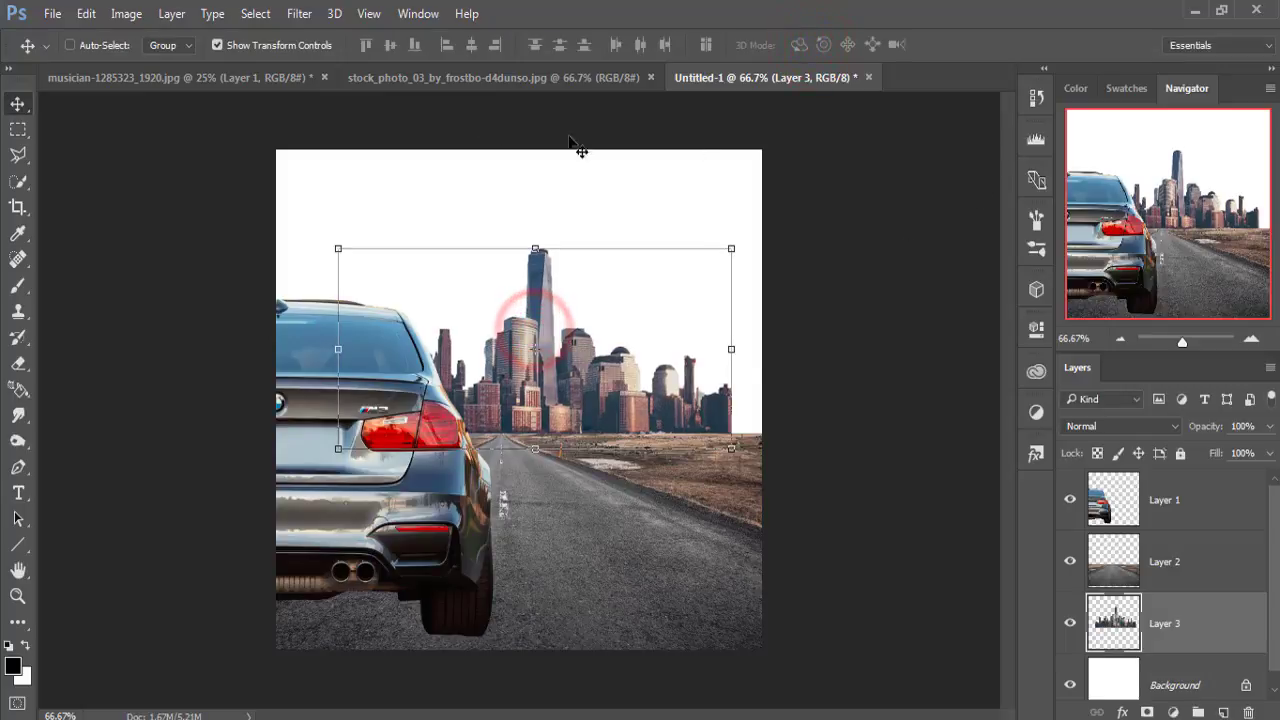
{"action": "left_click", "coordinate": [179, 85]}
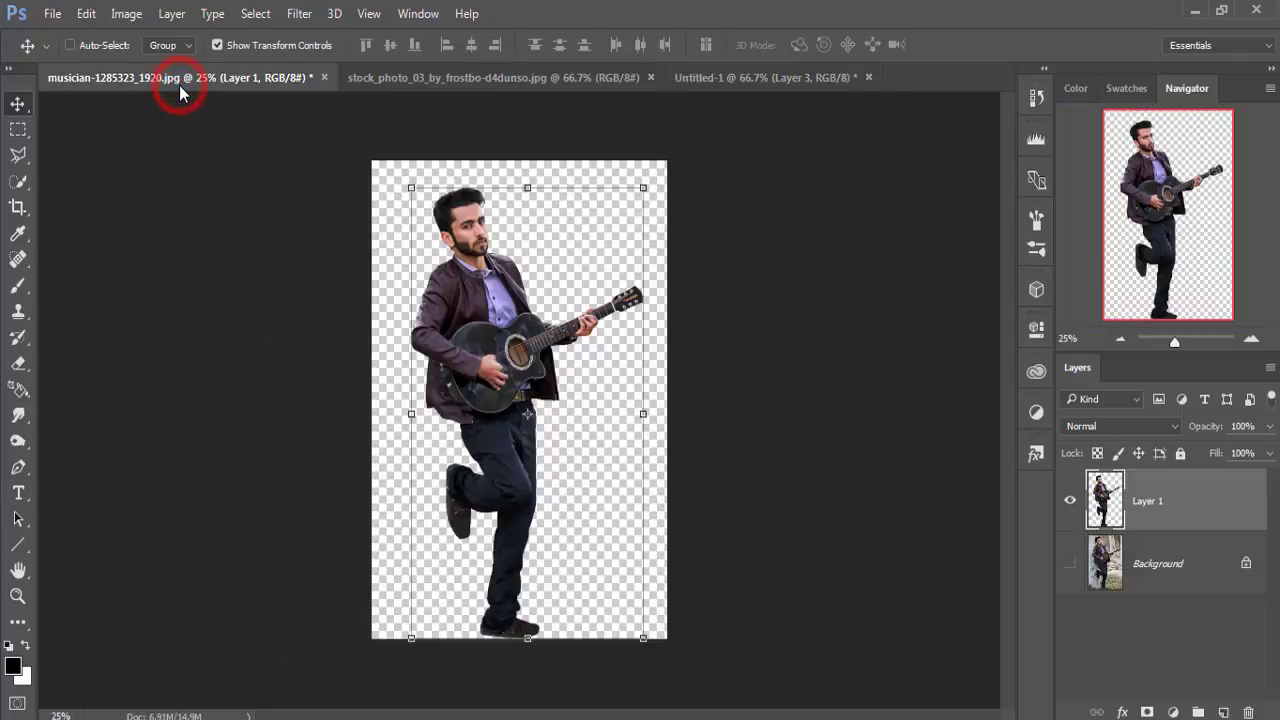
Copy the stormy clouds into the composite as Layer 4 across the top, below Layer 3
{"action": "left_click", "coordinate": [391, 94]}
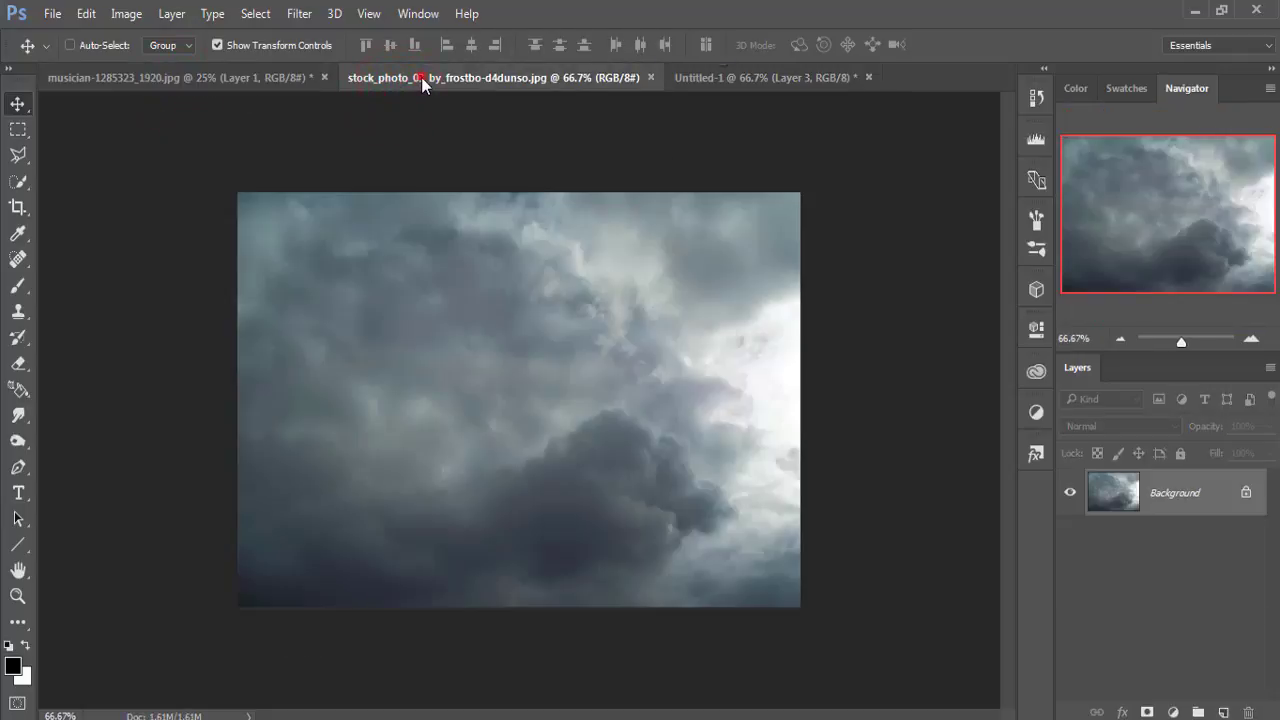
{"action": "mouse_move", "coordinate": [421, 80]}
{"action": "left_mouse_down"}
{"action": "mouse_move", "coordinate": [421, 134]}
{"action": "mouse_move", "coordinate": [680, 170]}
{"action": "left_mouse_up"}
{"action": "left_click", "coordinate": [419, 77]}
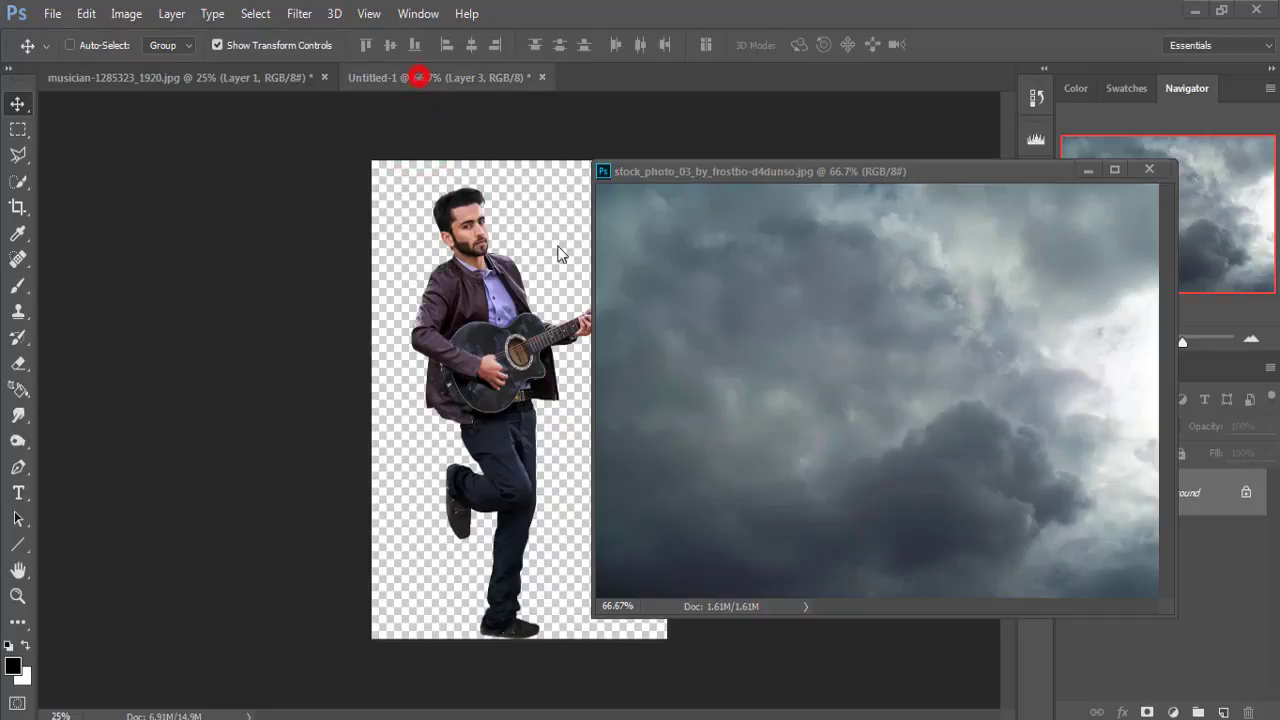
{"action": "left_click_drag", "start_coordinate": [884, 352], "coordinate": [381, 226]}
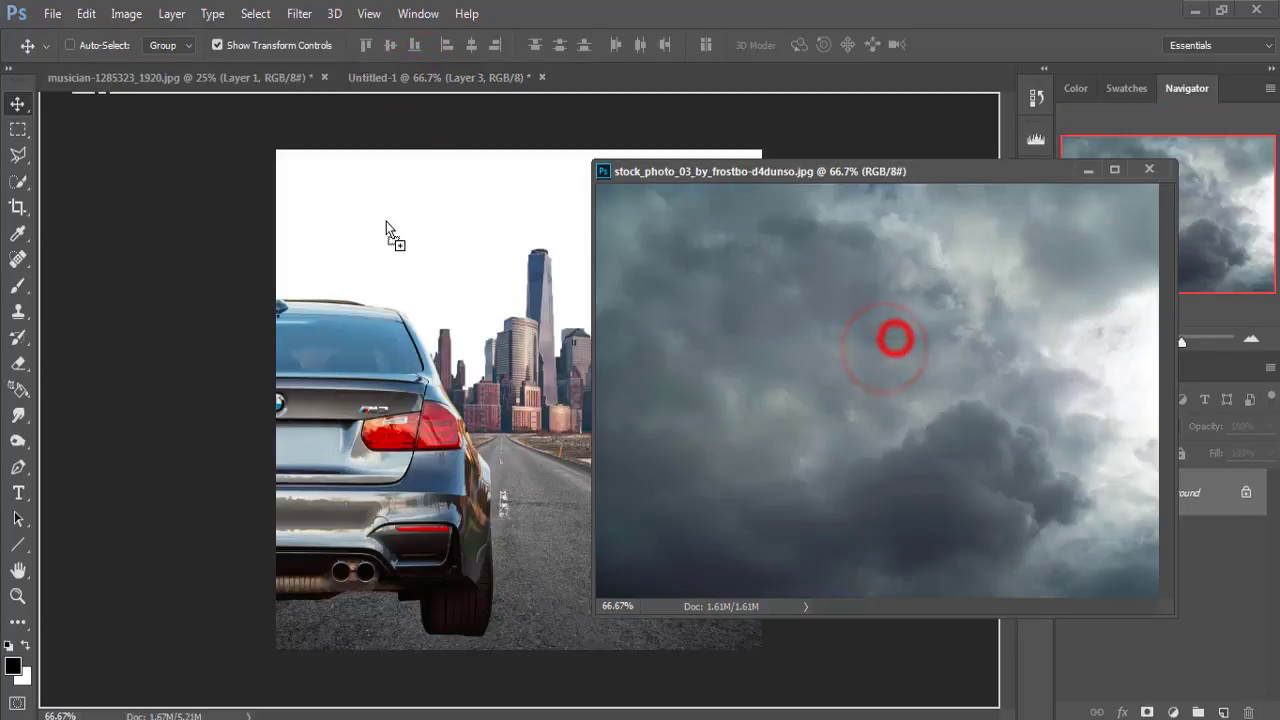
{"action": "left_click", "coordinate": [1082, 171]}
{"action": "mouse_move", "coordinate": [483, 205]}
{"action": "left_mouse_down"}
{"action": "mouse_move", "coordinate": [645, 340]}
{"action": "mouse_move", "coordinate": [679, 261]}
{"action": "left_mouse_up"}
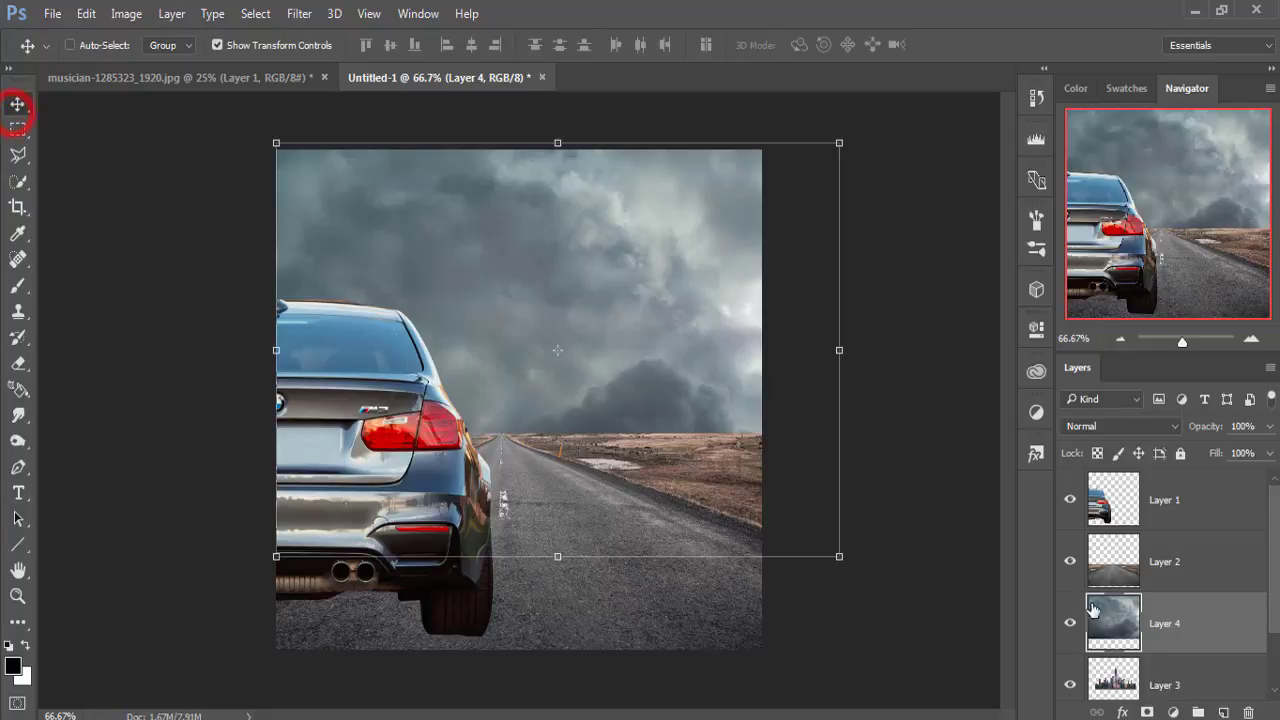
{"action": "left_click_drag", "start_coordinate": [1171, 614], "coordinate": [1178, 681]}
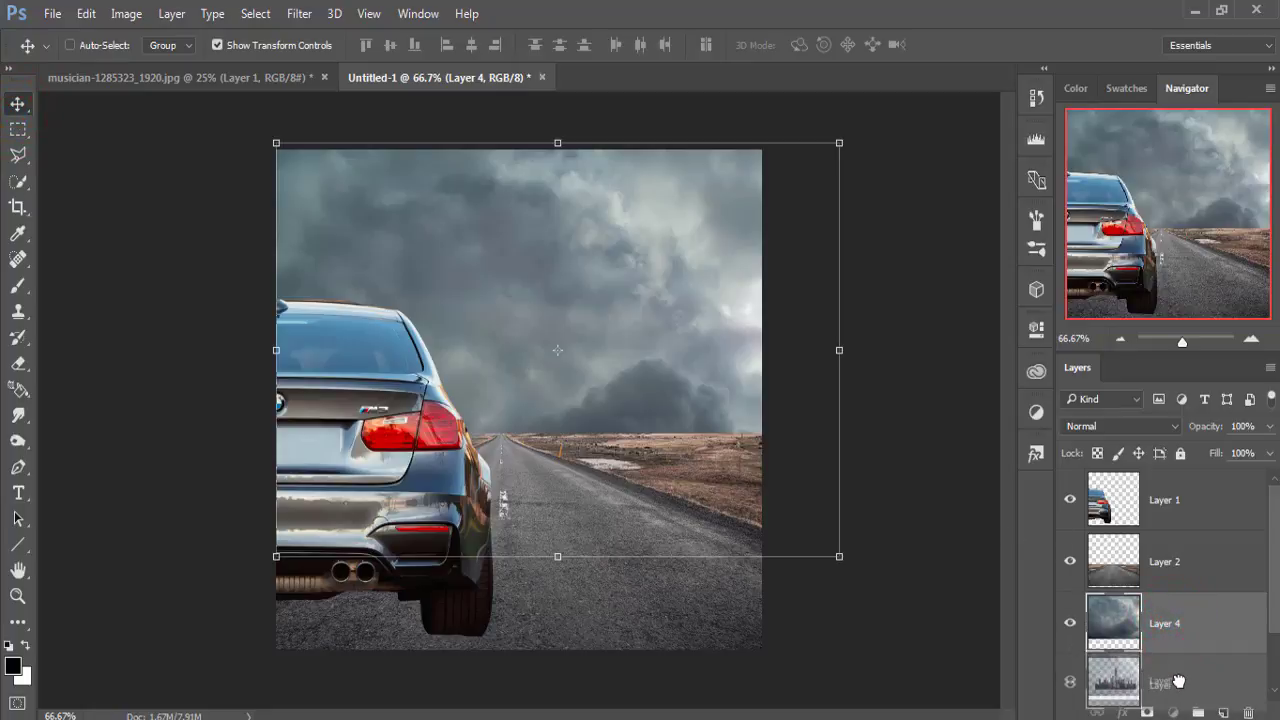
{"action": "left_click_drag", "start_coordinate": [1178, 681], "coordinate": [1180, 640]}
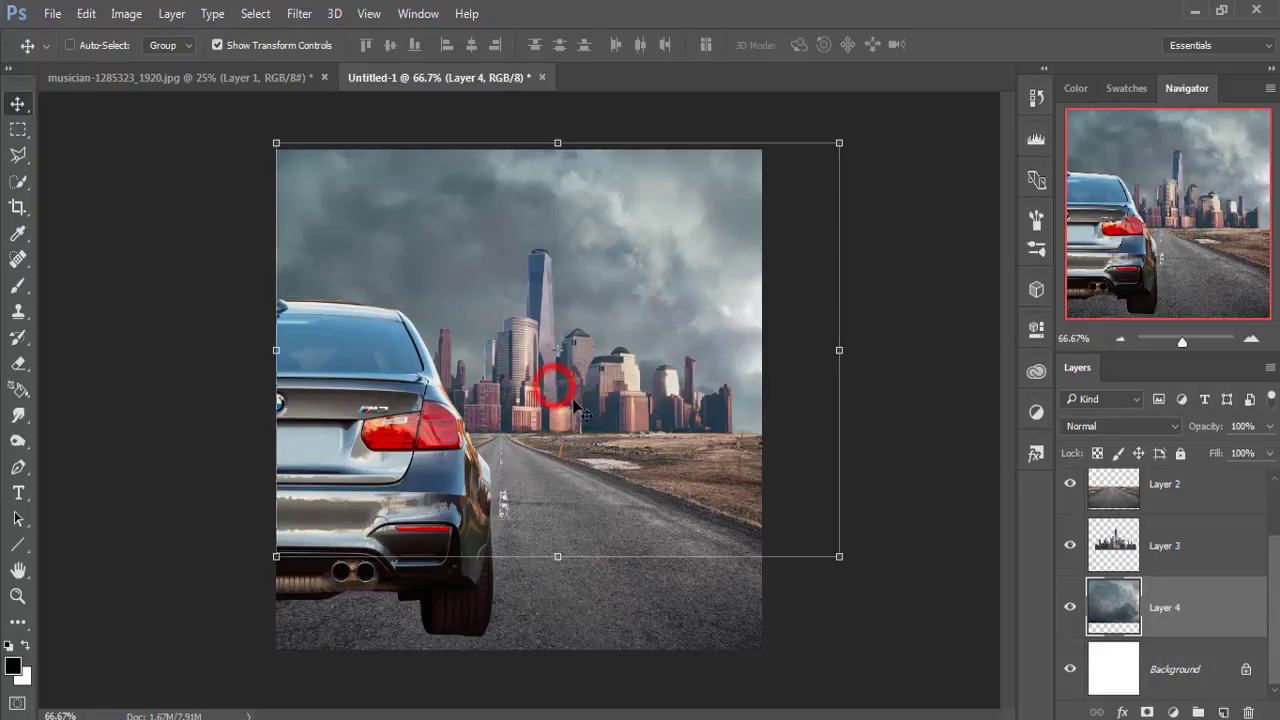
Mask Layer 2 and paint along the horizon at 300% with a 20 px brush
{"action": "left_click", "coordinate": [1138, 502]}
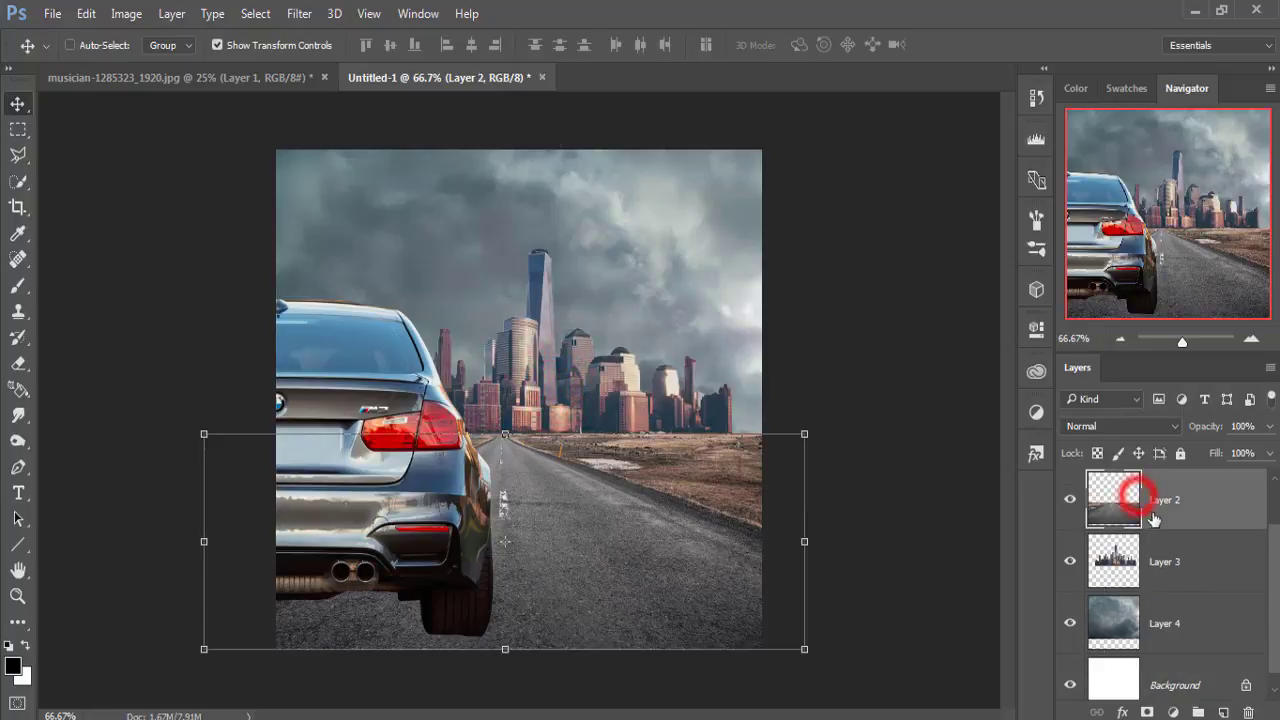
{"action": "left_click", "coordinate": [1149, 711]}
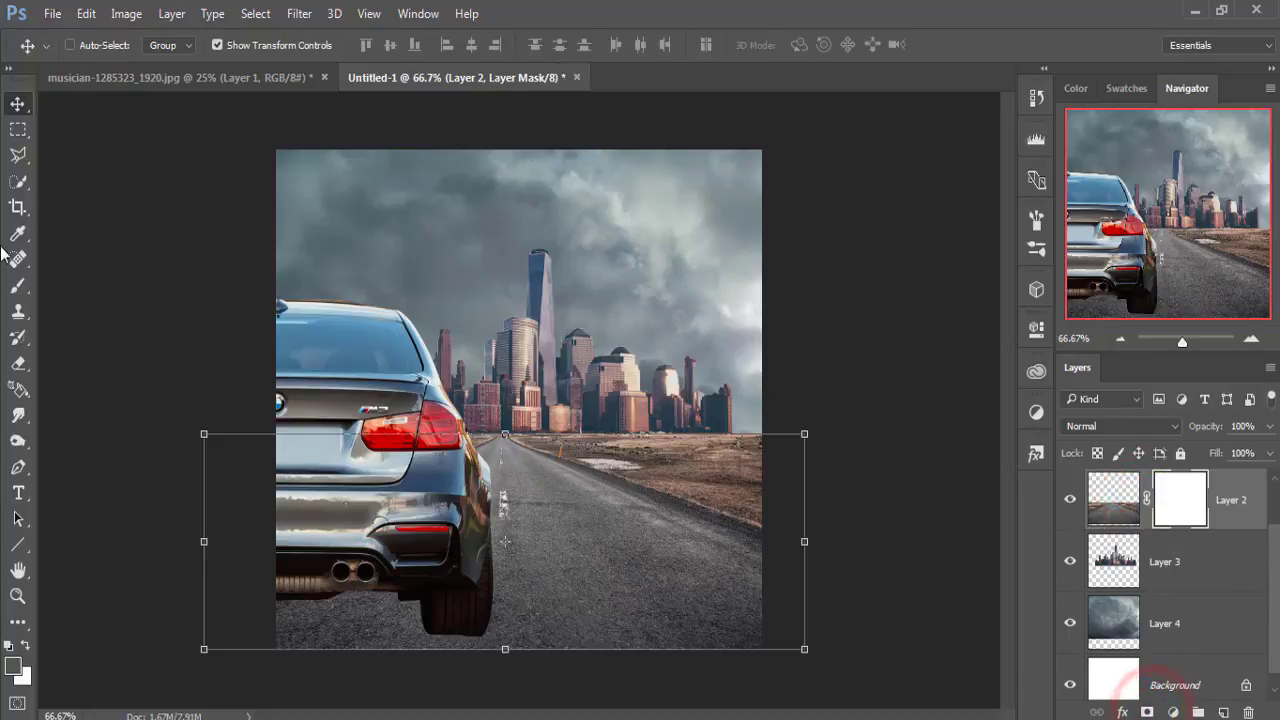
{"action": "left_click", "coordinate": [18, 285]}
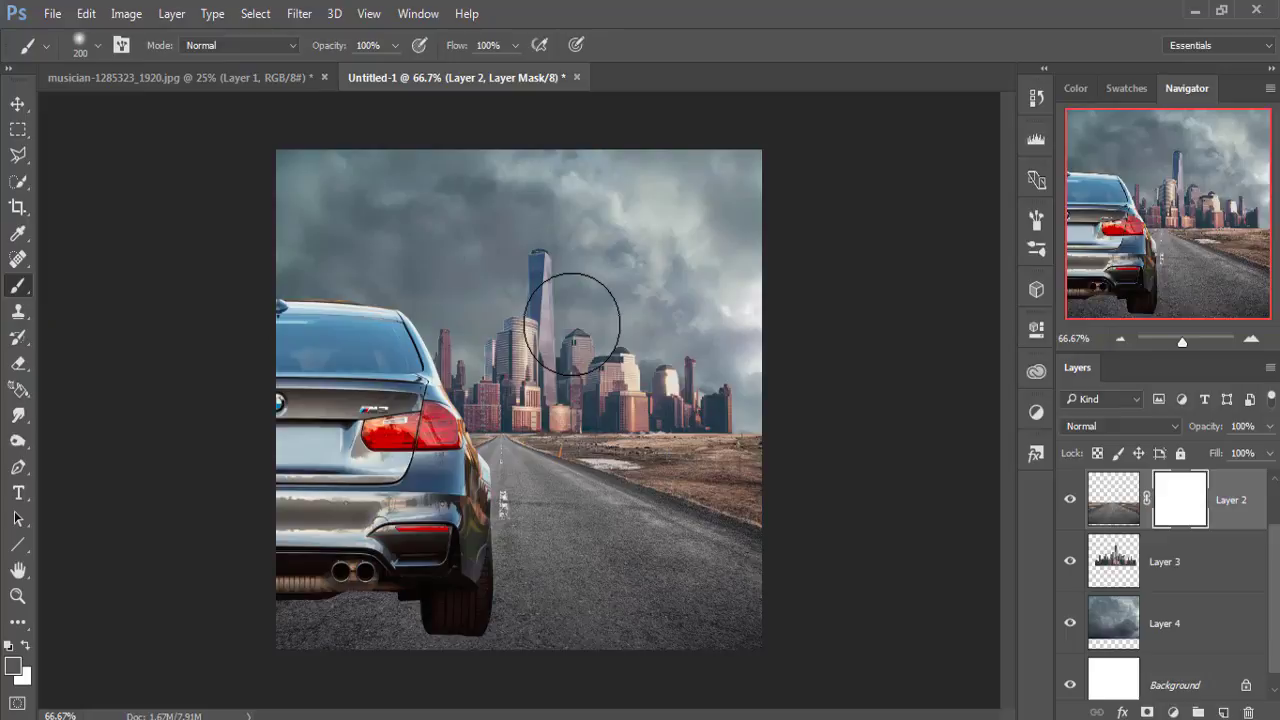
{"action": "key", "text": "ctrl+plus"}
{"action": "key", "text": "ctrl+plus"}
{"action": "key", "text": "ctrl+plus"}
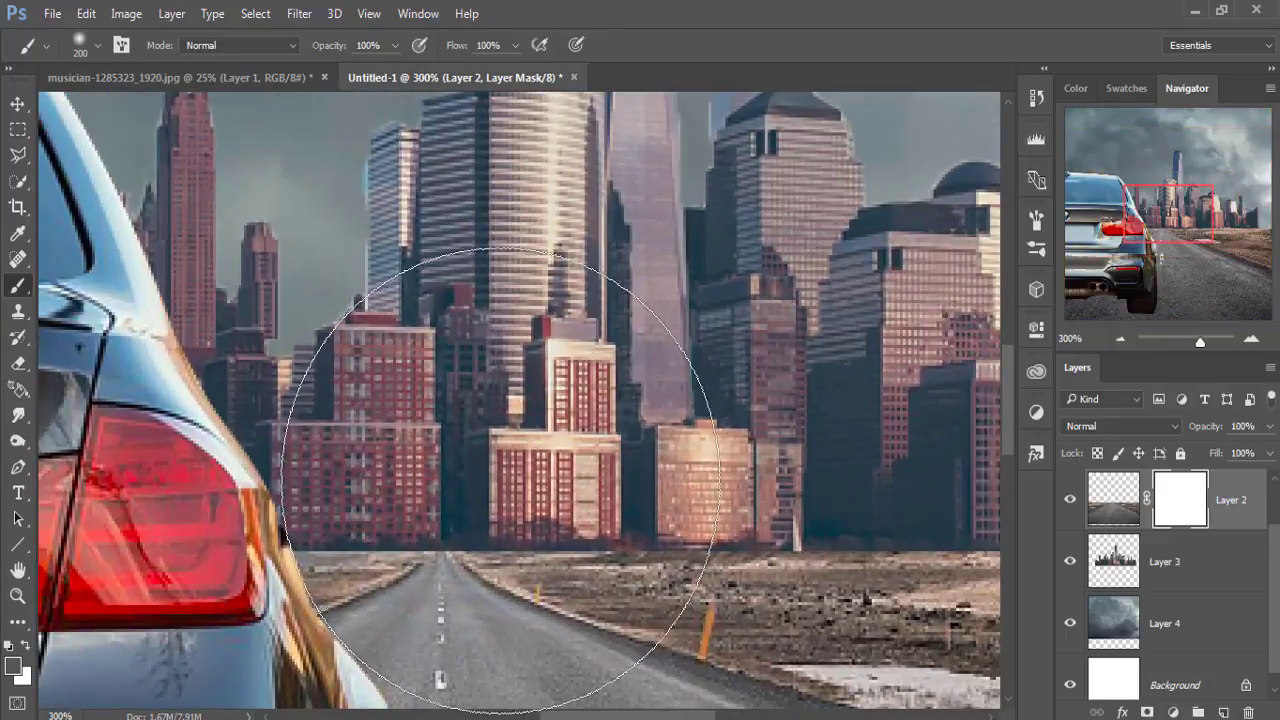
{"action": "left_click_drag", "start_coordinate": [498, 332], "coordinate": [520, 394]}
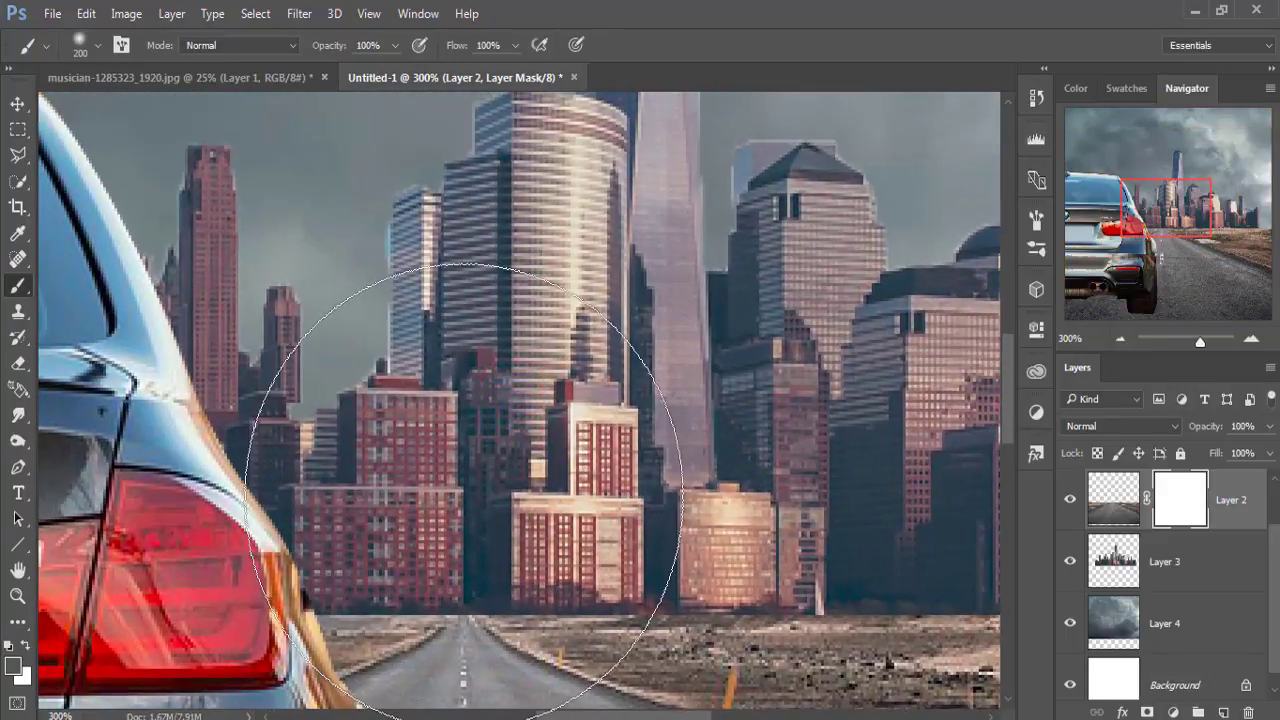
{"action": "key", "text": "bracketleft"}
{"action": "key", "text": "bracketleft"}
{"action": "key", "text": "bracketleft"}
{"action": "key", "text": "bracketleft"}
{"action": "key", "text": "bracketleft"}
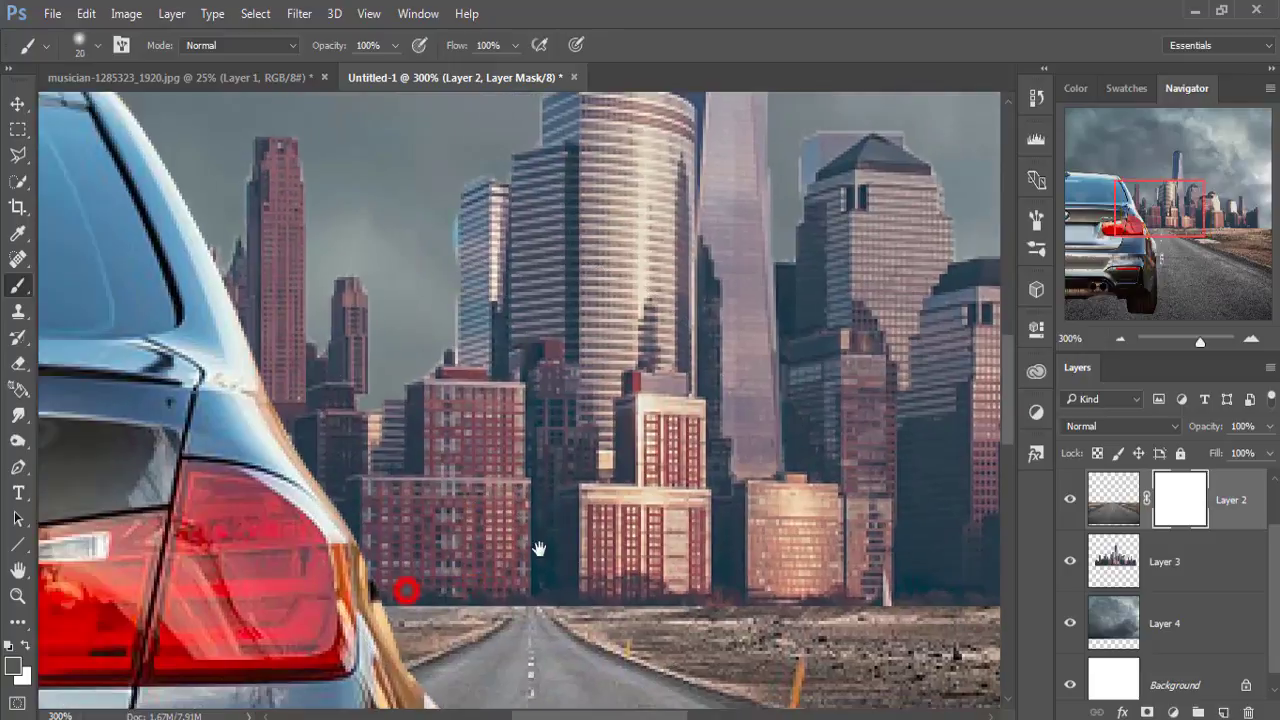
{"action": "left_click_drag", "start_coordinate": [410, 571], "coordinate": [544, 531]}
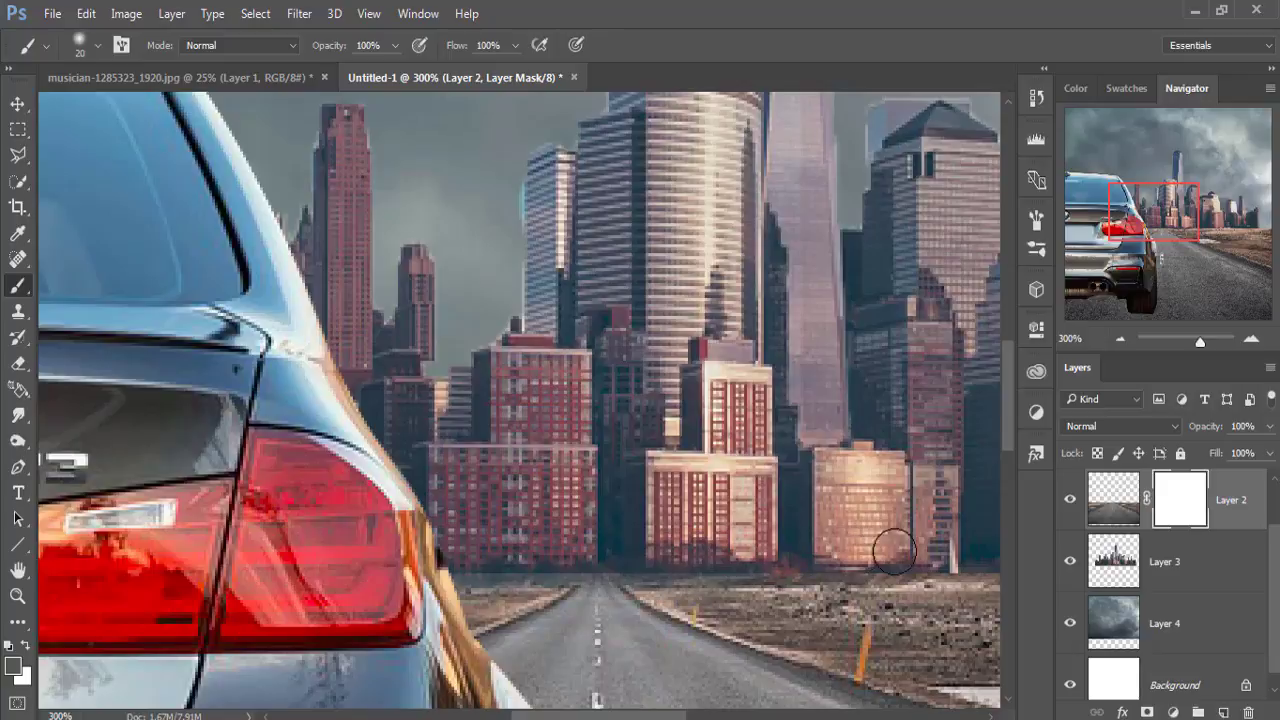
{"action": "left_click_drag", "start_coordinate": [843, 570], "coordinate": [440, 530]}
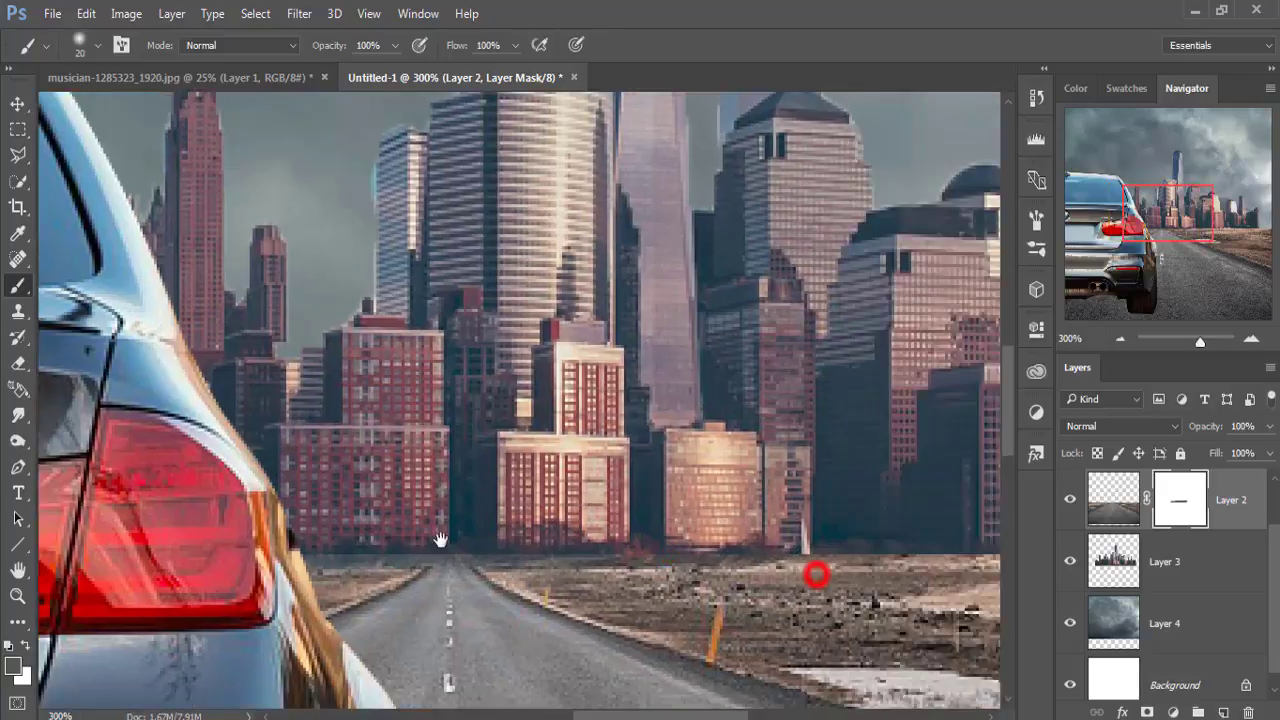
{"action": "mouse_move", "coordinate": [553, 530]}
{"action": "left_mouse_down"}
{"action": "mouse_move", "coordinate": [626, 523]}
{"action": "mouse_move", "coordinate": [517, 523]}
{"action": "mouse_move", "coordinate": [822, 515]}
{"action": "mouse_move", "coordinate": [760, 530]}
{"action": "mouse_move", "coordinate": [938, 531]}
{"action": "mouse_move", "coordinate": [430, 536]}
{"action": "mouse_move", "coordinate": [689, 509]}
{"action": "mouse_move", "coordinate": [488, 513]}
{"action": "mouse_move", "coordinate": [894, 520]}
{"action": "mouse_move", "coordinate": [749, 528]}
{"action": "mouse_move", "coordinate": [849, 517]}
{"action": "mouse_move", "coordinate": [776, 472]}
{"action": "left_mouse_up"}
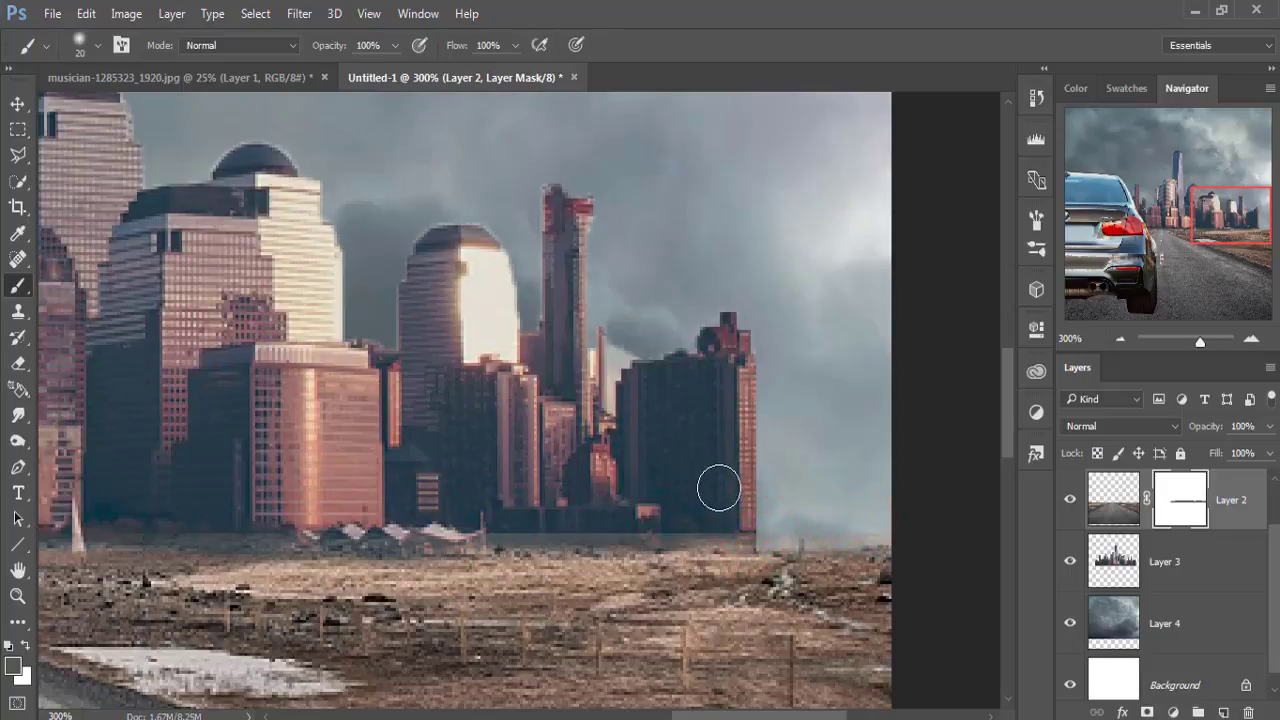
{"action": "left_click", "coordinate": [759, 536]}
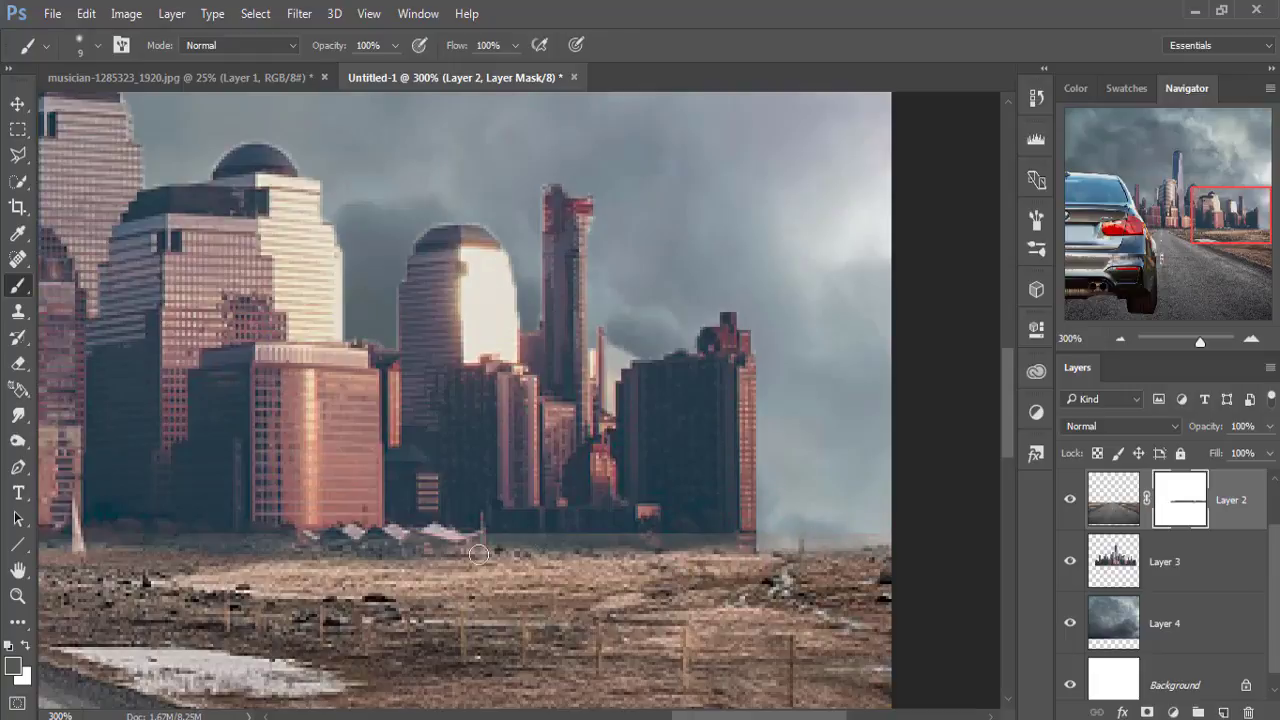
Set the foreground colour to black and keep masking the road along the horizon
{"action": "left_click", "coordinate": [12, 665]}
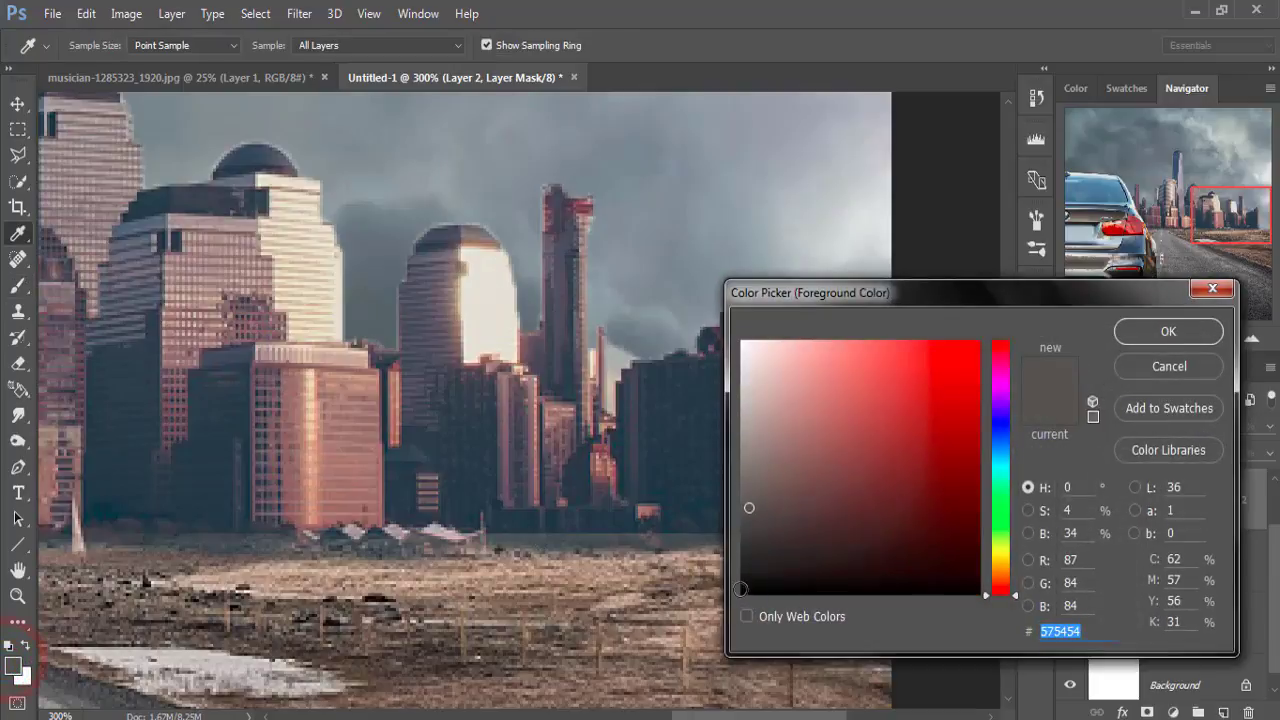
{"action": "left_click", "coordinate": [740, 592]}
{"action": "left_click", "coordinate": [1141, 336]}
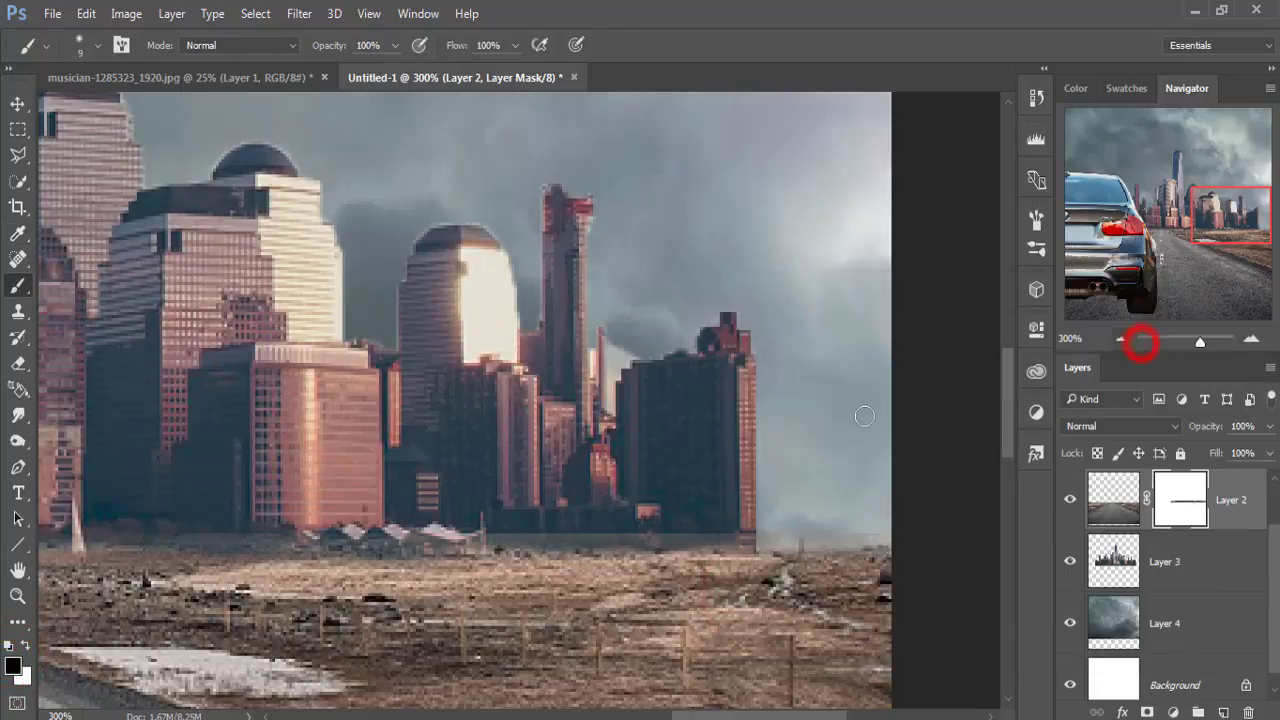
{"action": "left_click_drag", "start_coordinate": [216, 531], "coordinate": [450, 532]}
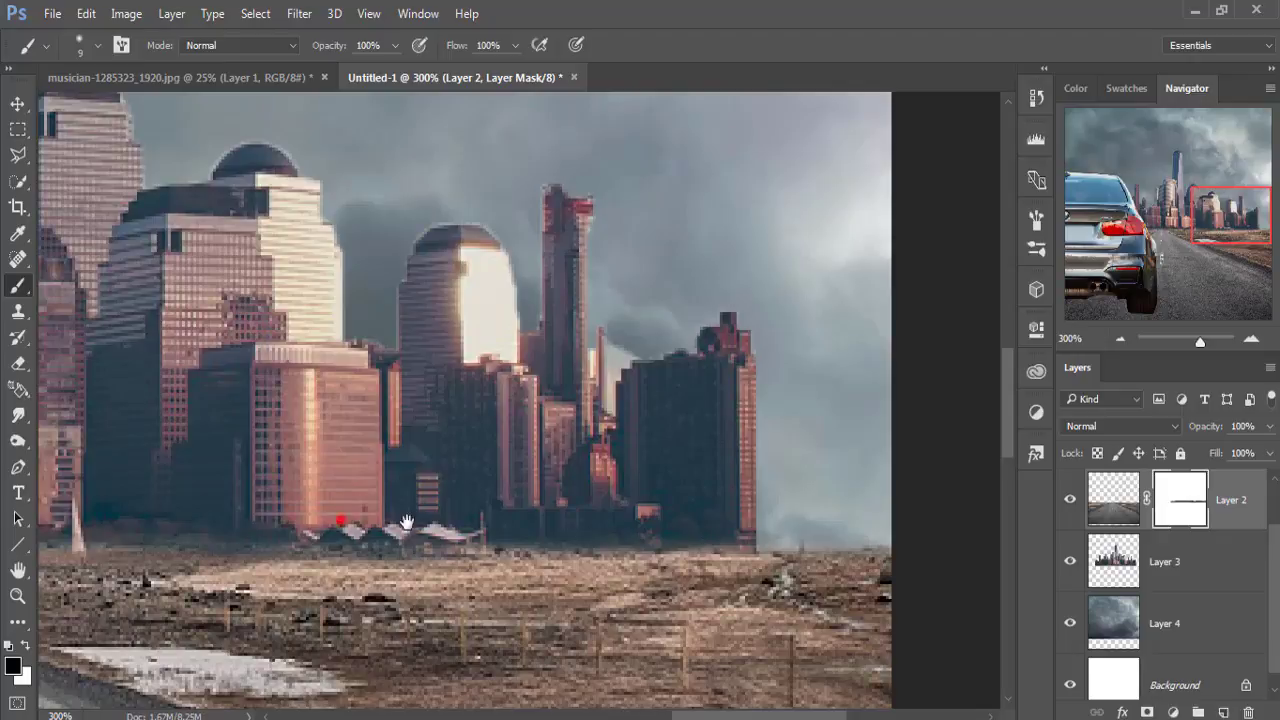
{"action": "left_click_drag", "start_coordinate": [407, 522], "coordinate": [429, 509]}
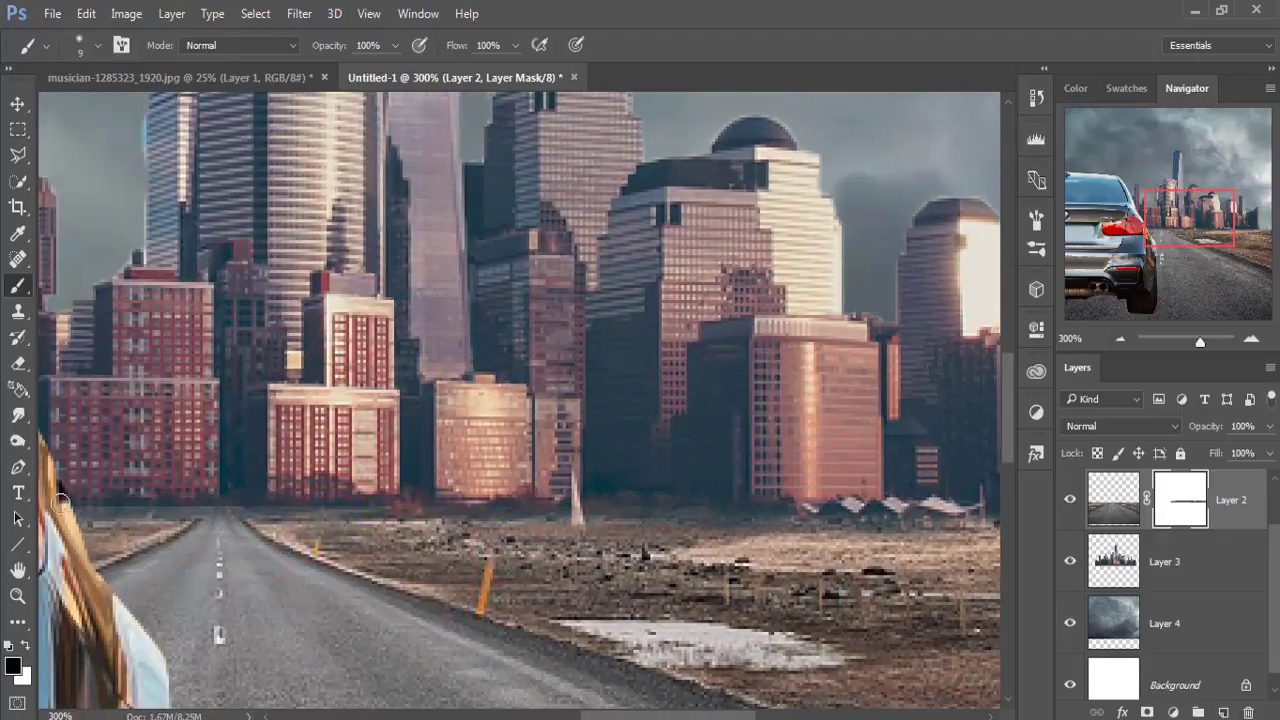
{"action": "left_click_drag", "start_coordinate": [66, 503], "coordinate": [200, 501]}
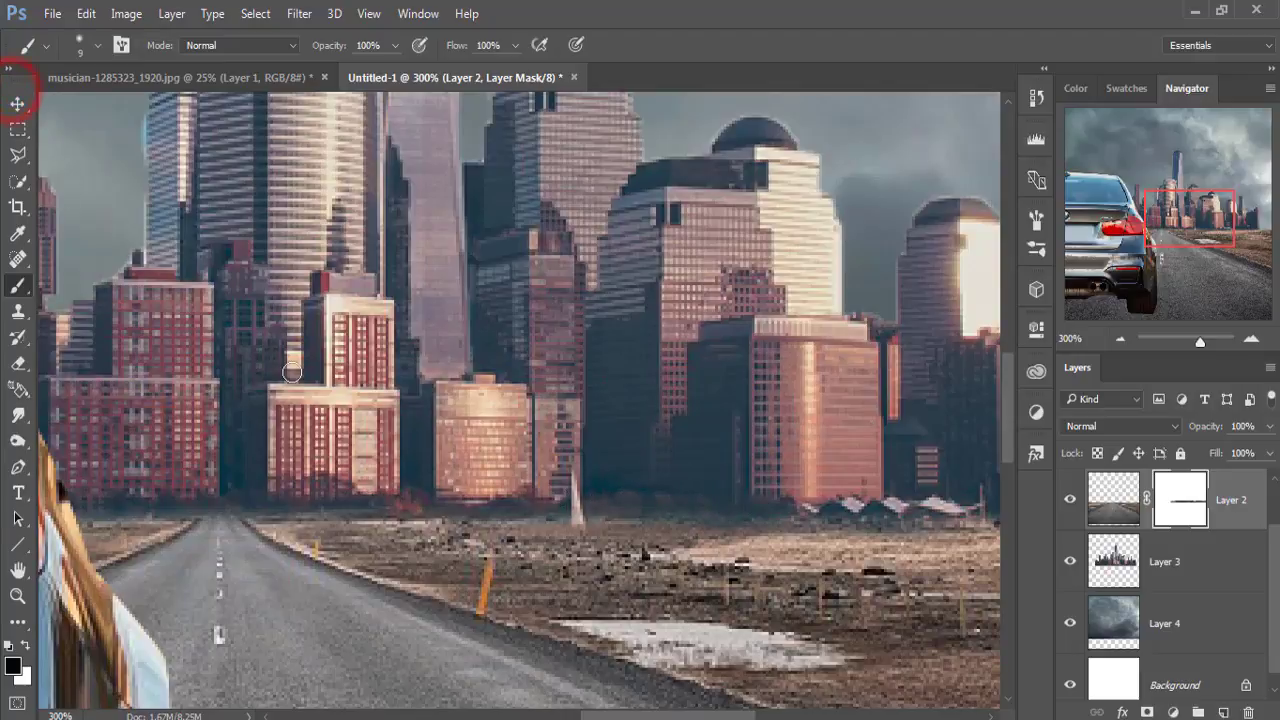
Zoom out to 66.67% on the whole composite and float the musician document in its own window
{"action": "key", "text": "ctrl+minus"}
{"action": "key", "text": "ctrl+minus"}
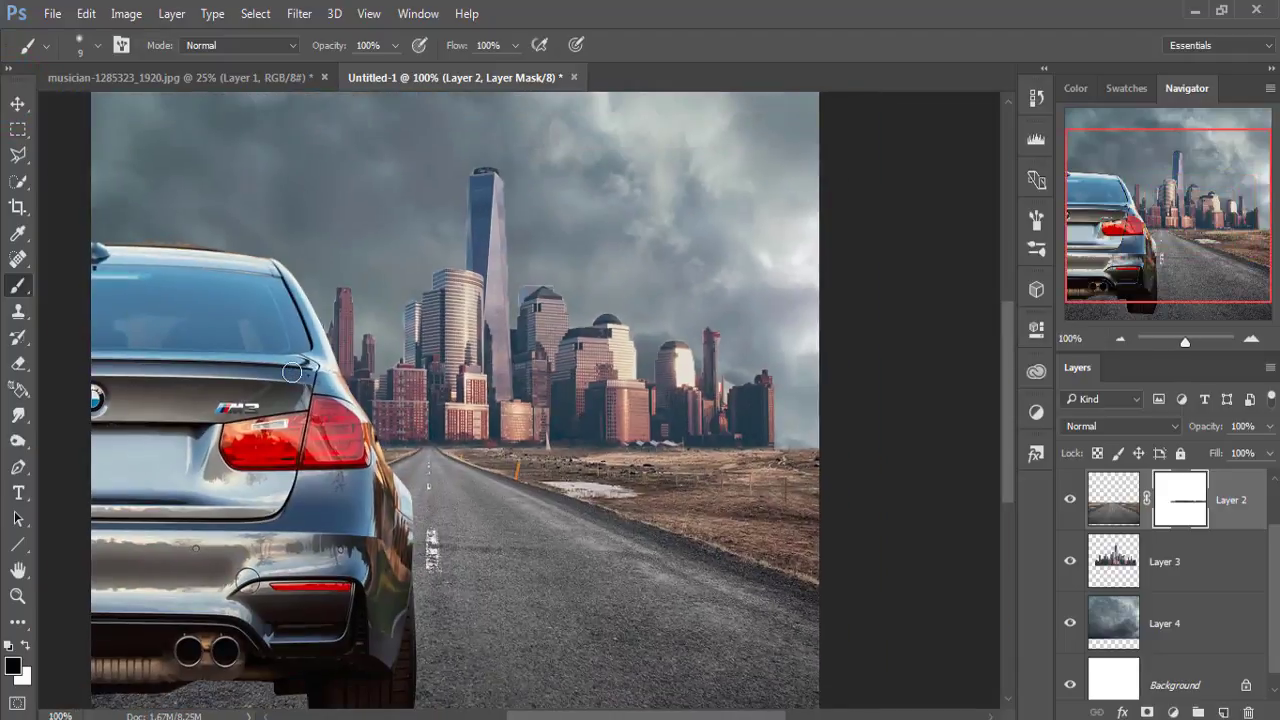
{"action": "key", "text": "ctrl+minus"}
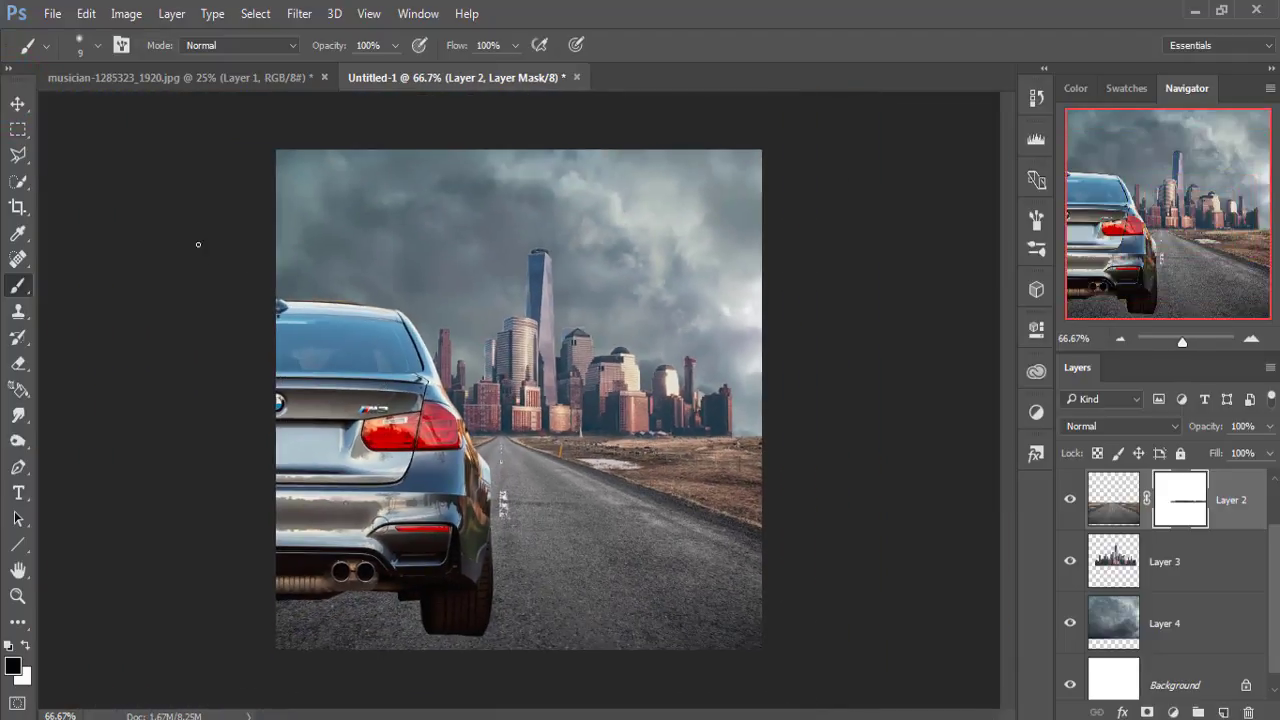
{"action": "left_click", "coordinate": [17, 104]}
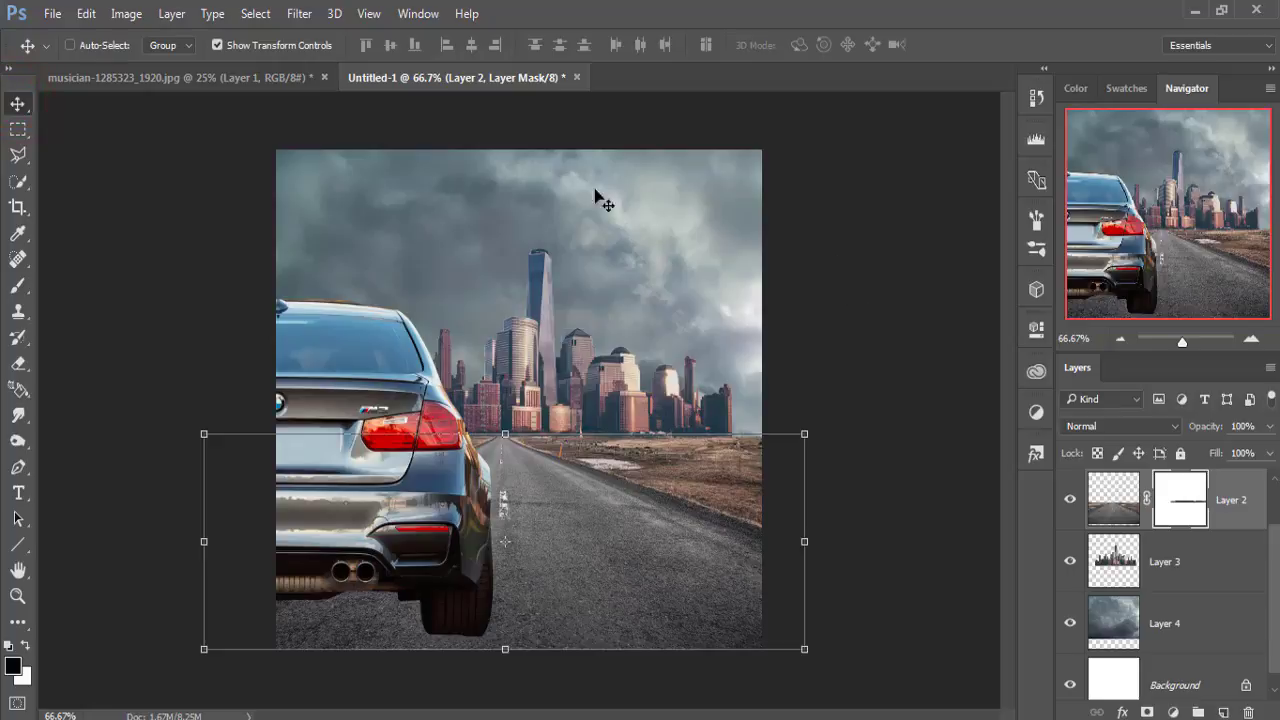
{"action": "mouse_move", "coordinate": [255, 77]}
{"action": "left_mouse_down"}
{"action": "mouse_move", "coordinate": [247, 114]}
{"action": "mouse_move", "coordinate": [888, 122]}
{"action": "left_mouse_up"}
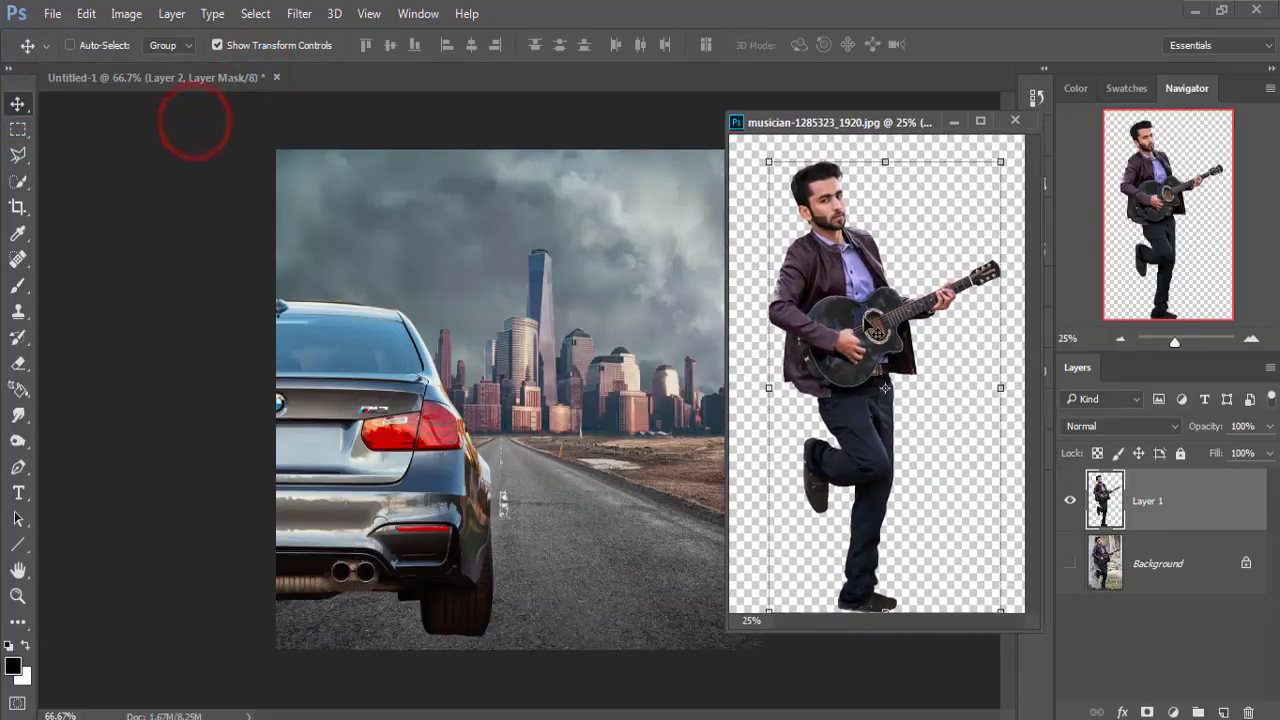
Copy the guitarist cutout into Untitled-1 as Layer 5, close the musician document, and lower him
{"action": "left_click_drag", "start_coordinate": [873, 327], "coordinate": [461, 311]}
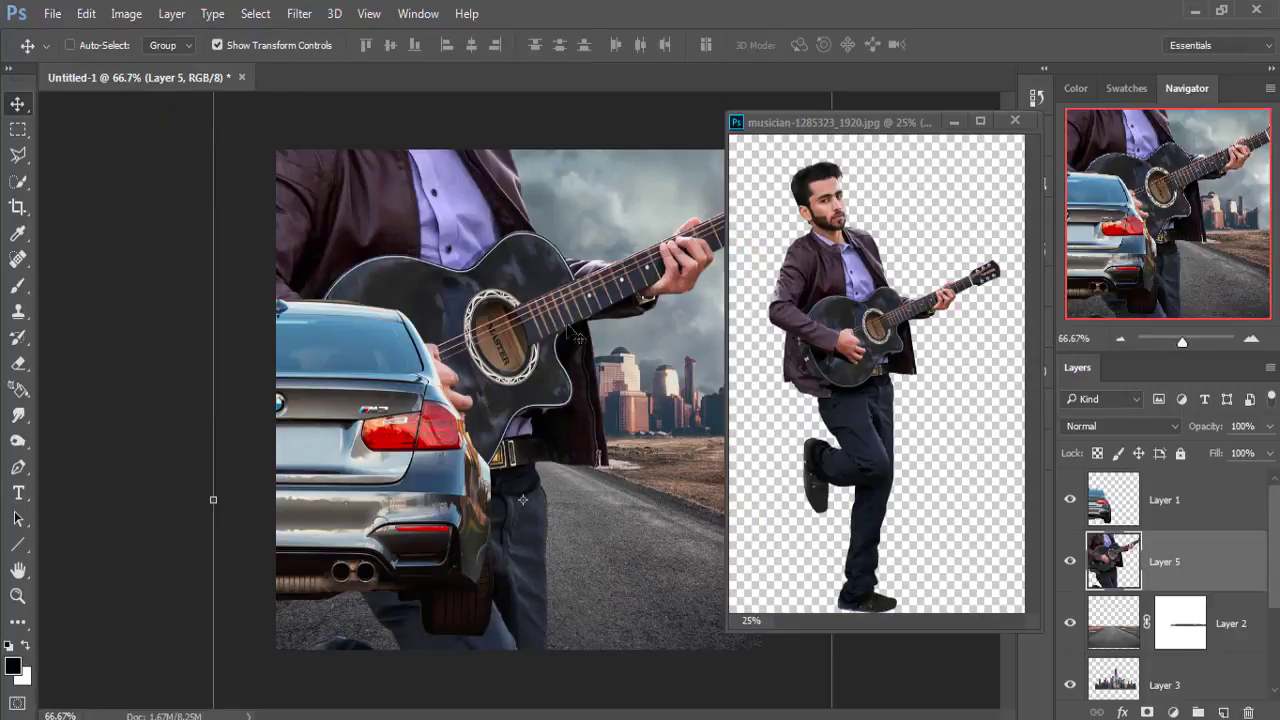
{"action": "left_click", "coordinate": [953, 121]}
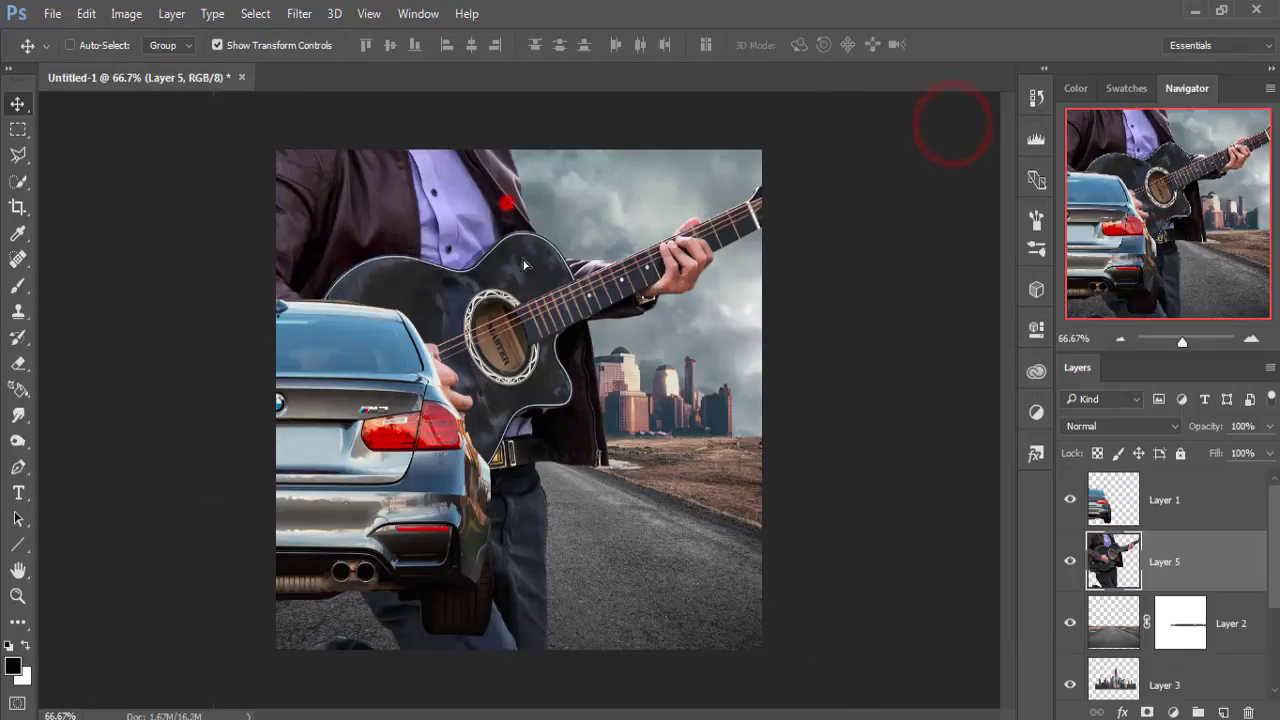
{"action": "left_click_drag", "start_coordinate": [508, 200], "coordinate": [520, 330]}
{"action": "left_click_drag", "start_coordinate": [523, 246], "coordinate": [548, 354]}
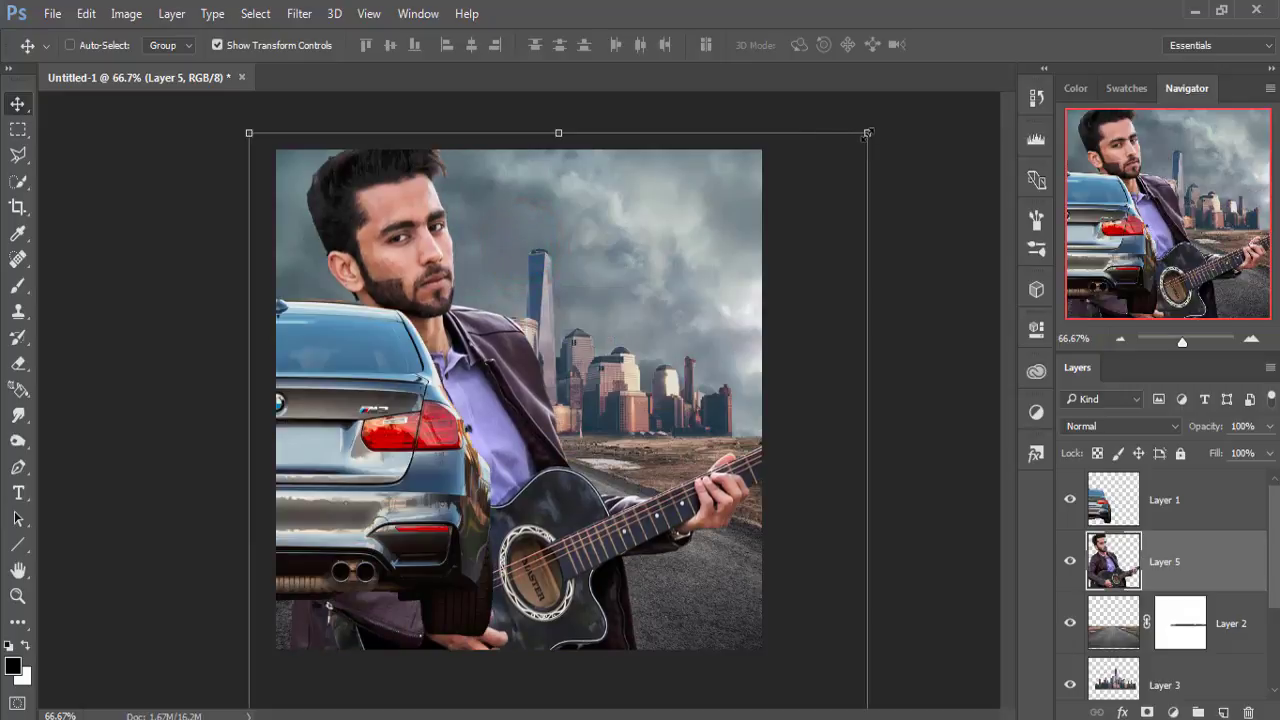
Scale the guitarist to about 41% and place him on the road beside the BMW
{"action": "left_click_drag", "start_coordinate": [867, 133], "coordinate": [640, 542]}
{"action": "left_click_drag", "start_coordinate": [550, 474], "coordinate": [538, 292]}
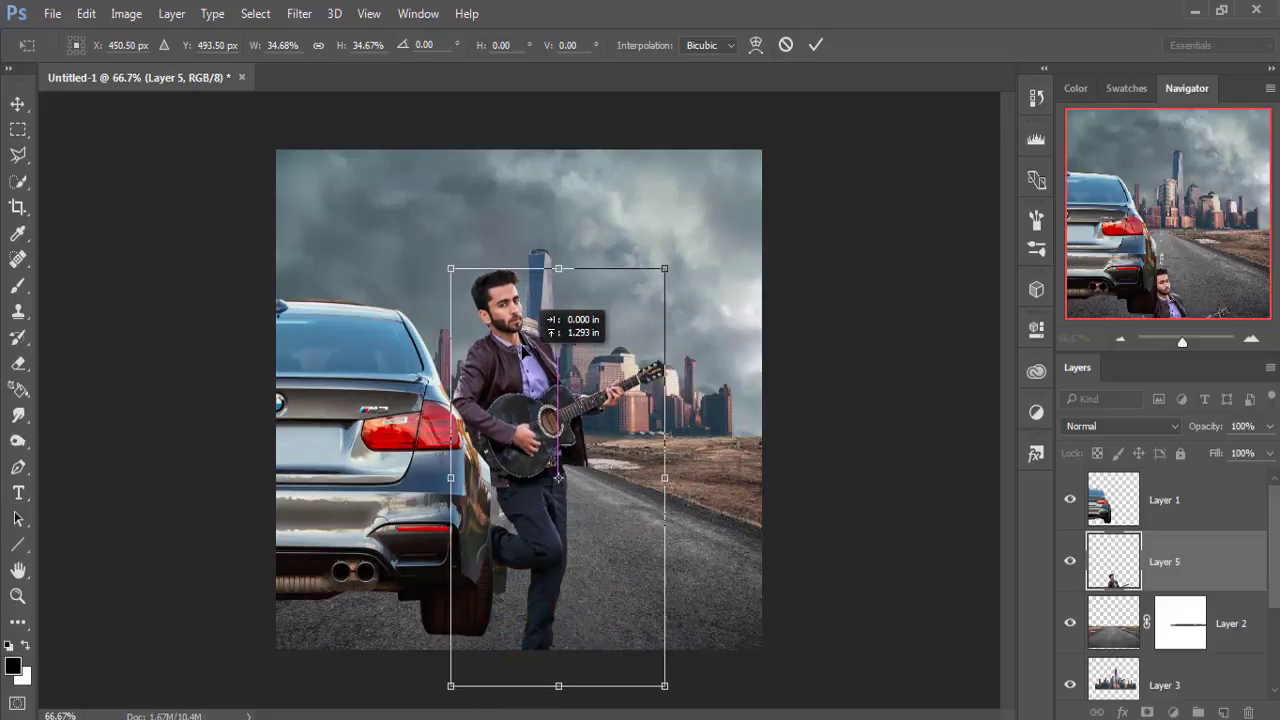
{"action": "left_click_drag", "start_coordinate": [559, 478], "coordinate": [559, 468]}
{"action": "left_click_drag", "start_coordinate": [524, 345], "coordinate": [524, 345]}
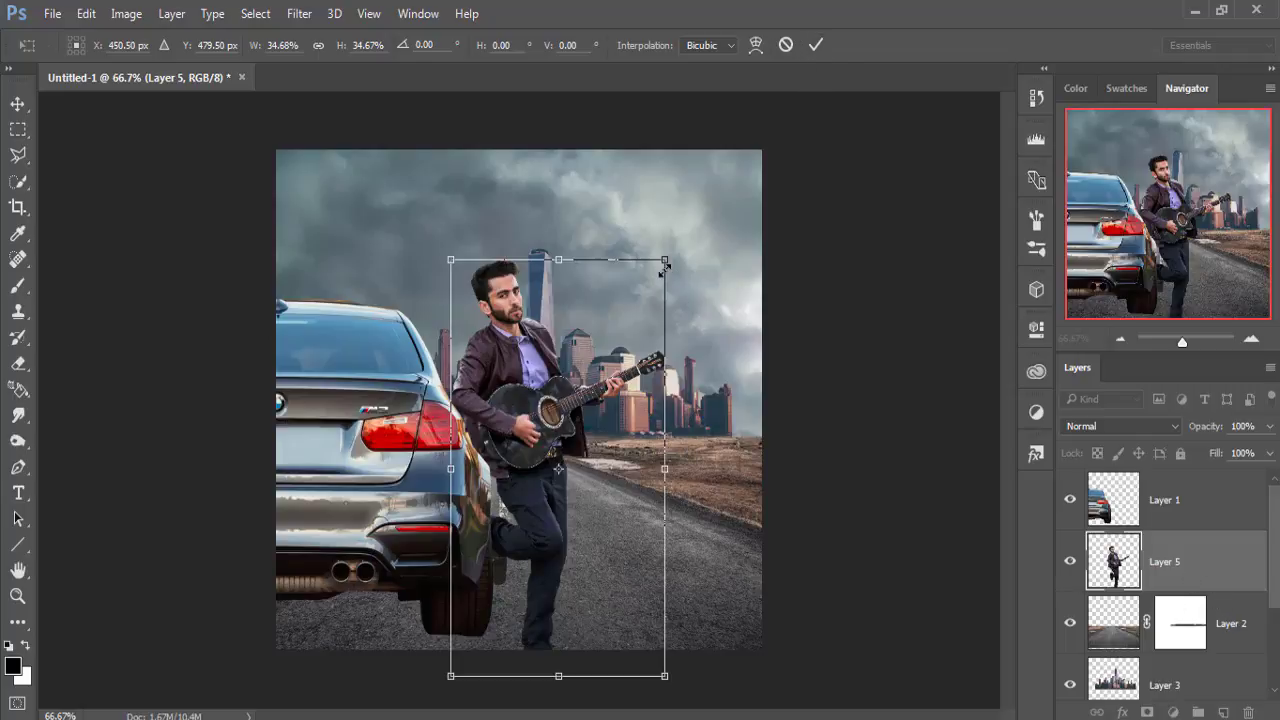
{"action": "left_click_drag", "start_coordinate": [665, 262], "coordinate": [692, 230]}
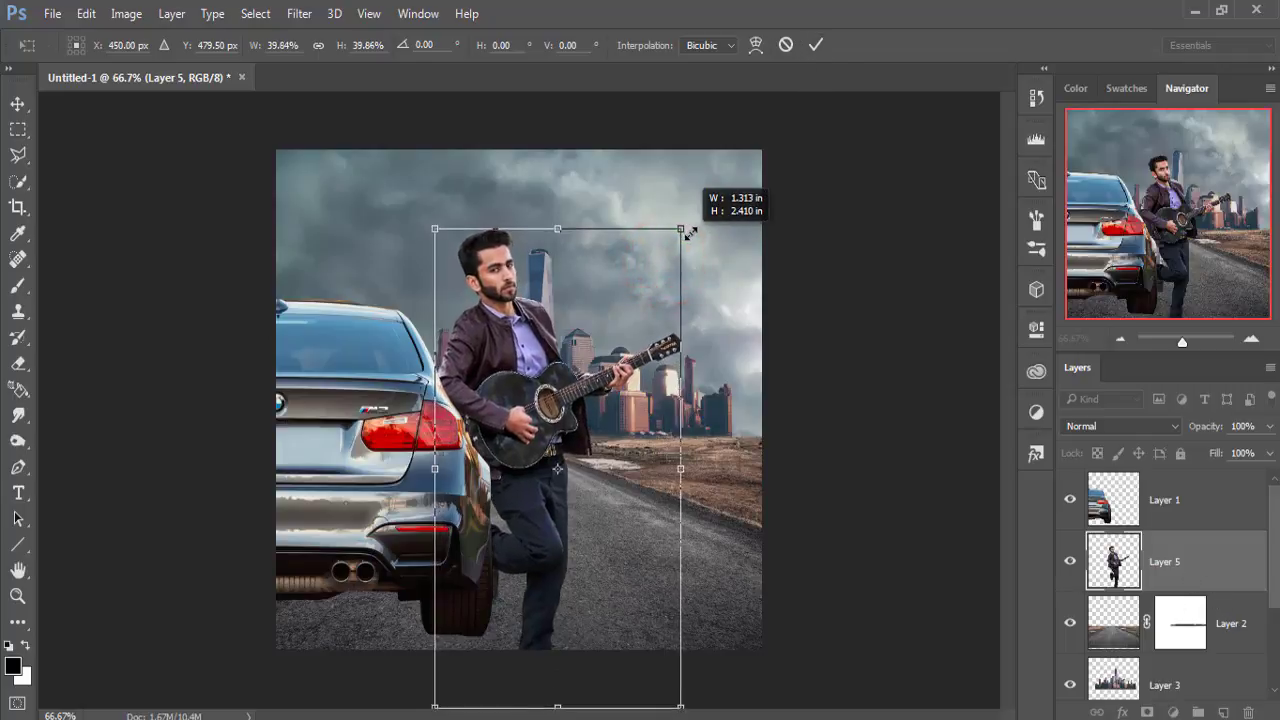
{"action": "mouse_move", "coordinate": [545, 449]}
{"action": "left_mouse_down"}
{"action": "mouse_move", "coordinate": [552, 365]}
{"action": "mouse_move", "coordinate": [564, 403]}
{"action": "mouse_move", "coordinate": [548, 397]}
{"action": "left_mouse_up"}
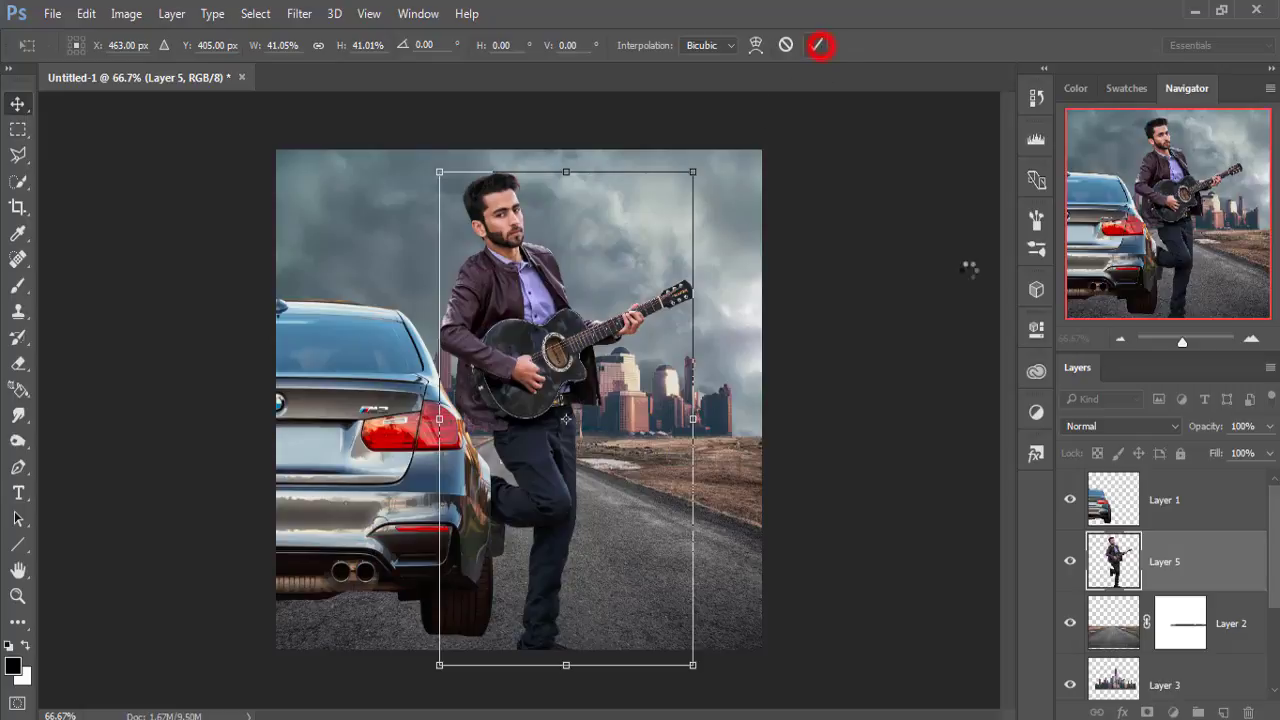
Stack Layer 5 above the car's Layer 1, slide the guitarist left, and select both layers
{"action": "left_click_drag", "start_coordinate": [1185, 556], "coordinate": [1180, 490]}
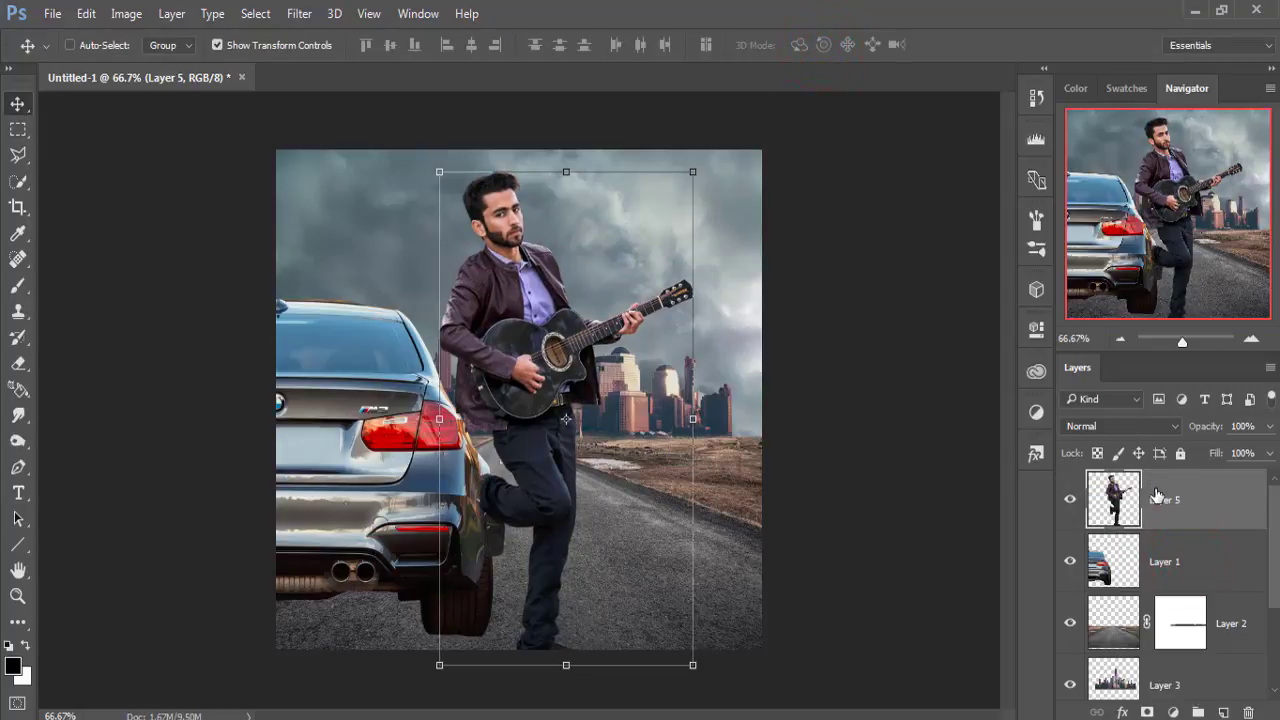
{"action": "left_click_drag", "start_coordinate": [567, 419], "coordinate": [535, 407]}
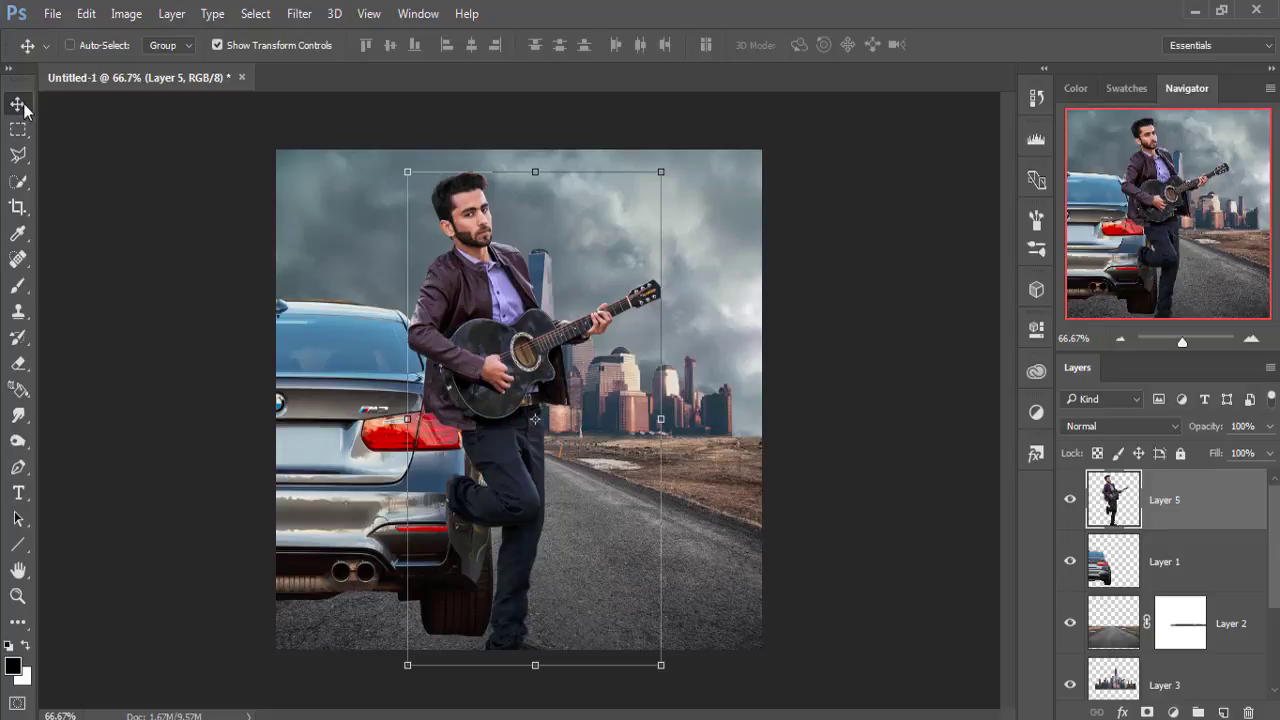
{"action": "left_click", "coordinate": [1207, 571]}
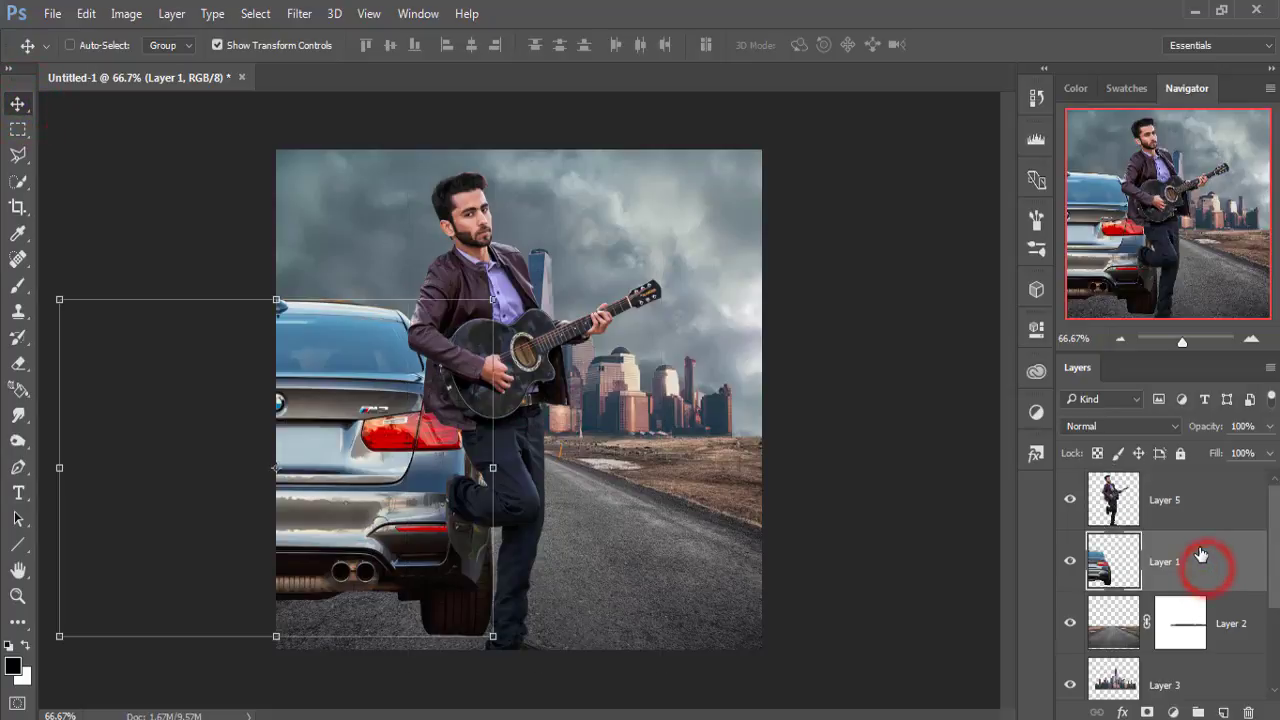
{"action": "left_click", "coordinate": [1198, 514], "text": "shift"}
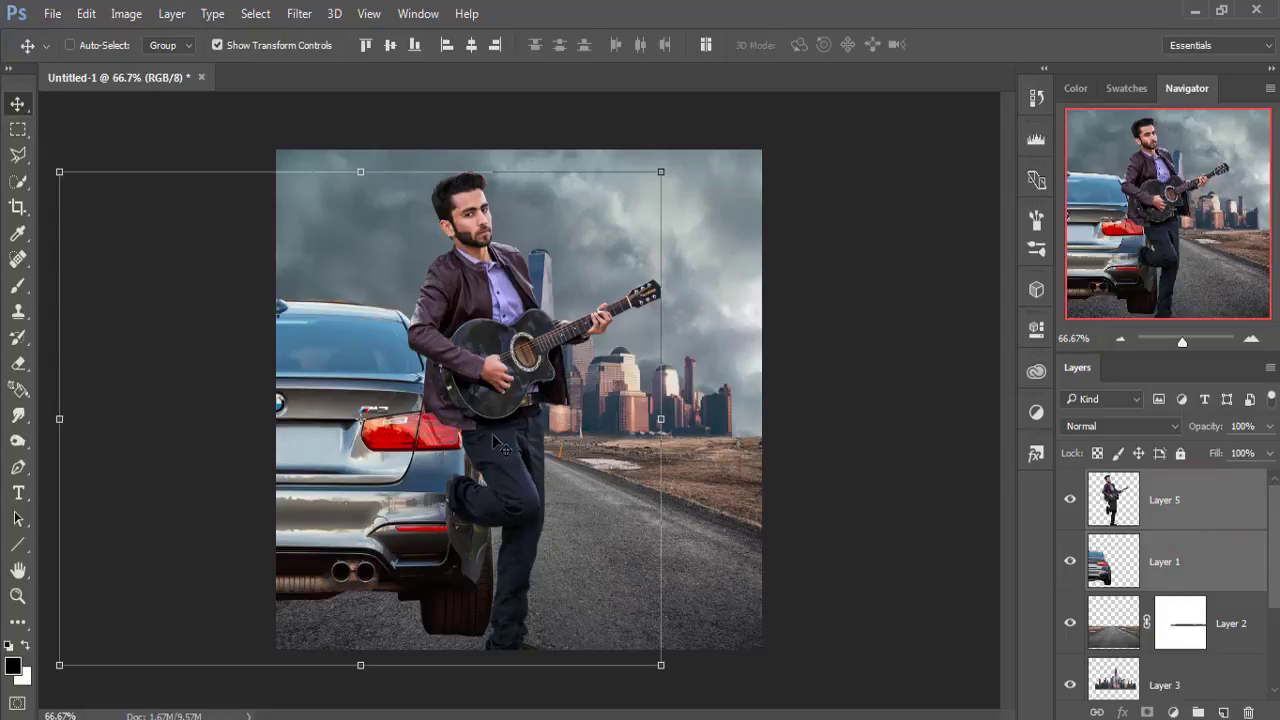
Nudge the car and guitarist together slightly left to align them against each other
{"action": "left_click_drag", "start_coordinate": [493, 437], "coordinate": [509, 437]}
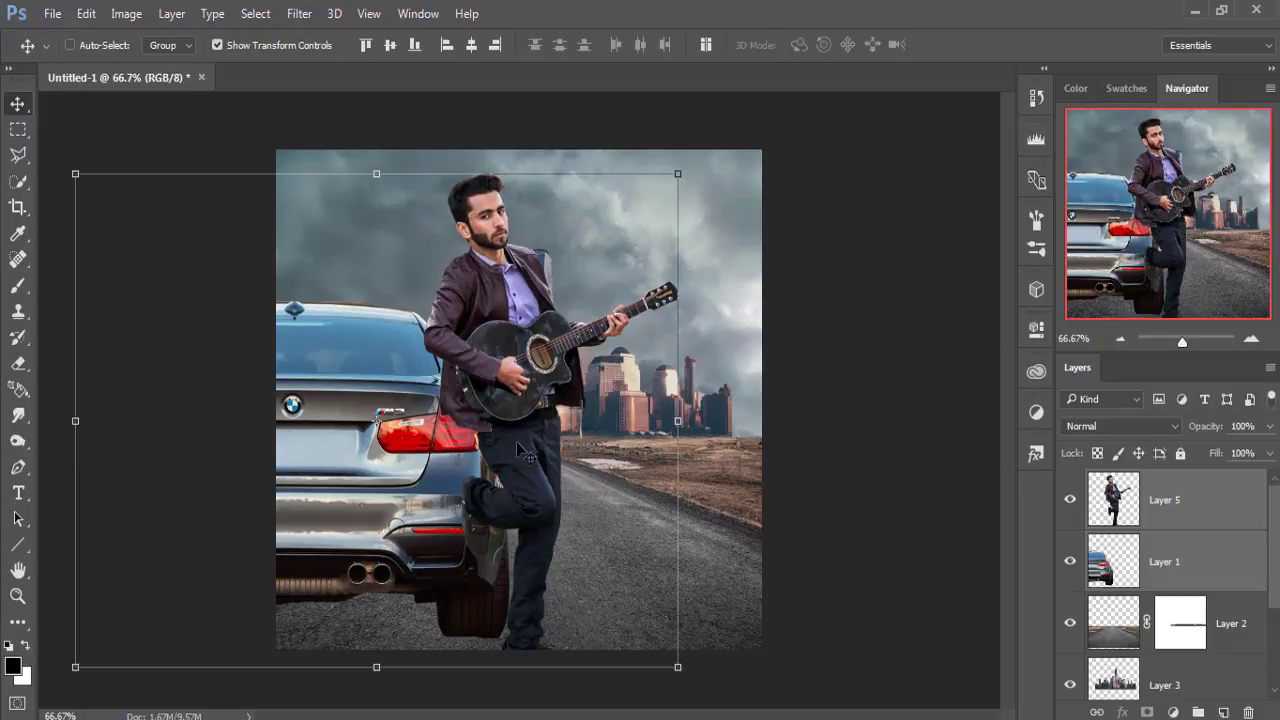
{"action": "left_click_drag", "start_coordinate": [523, 439], "coordinate": [515, 440]}
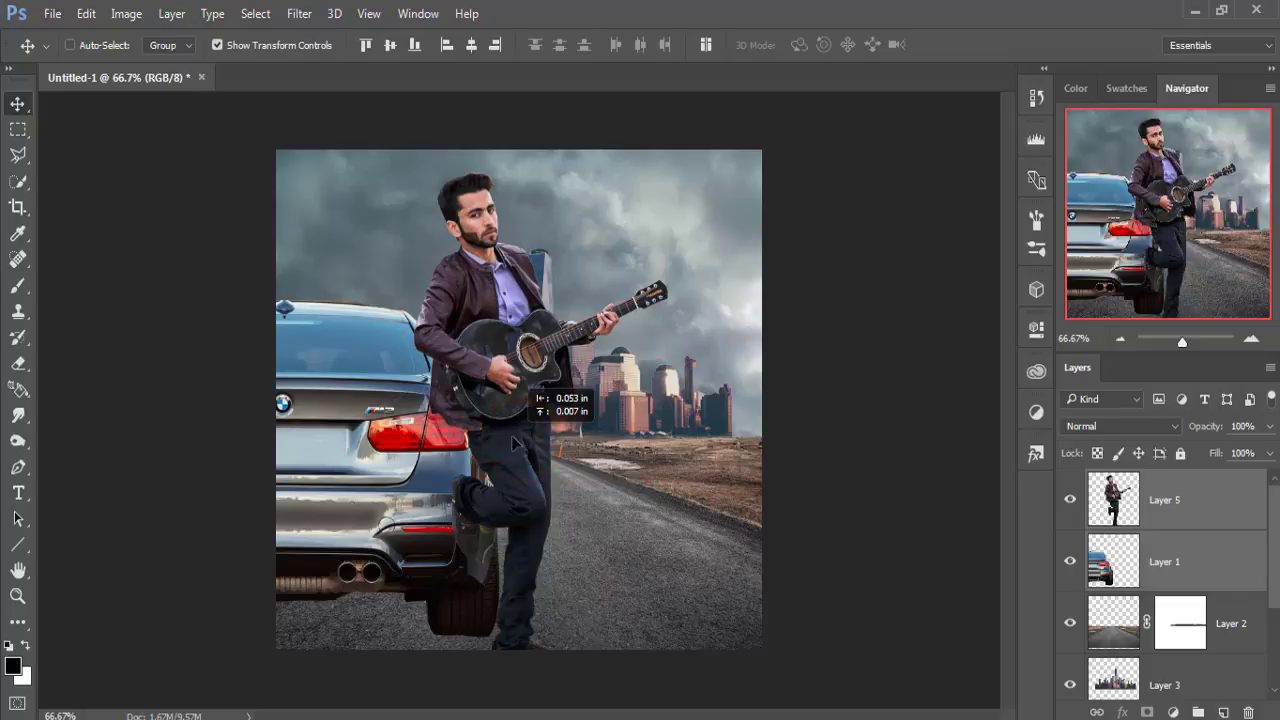
{"action": "left_click_drag", "start_coordinate": [516, 443], "coordinate": [508, 443]}
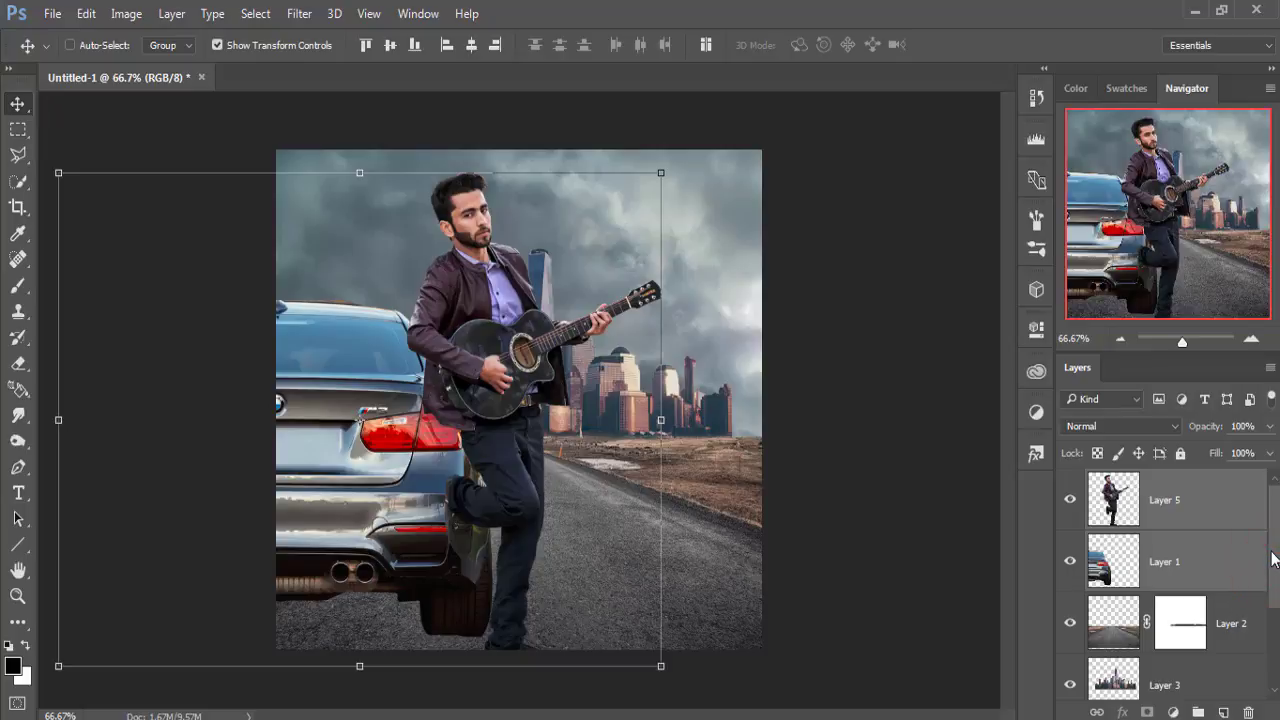
{"action": "left_click", "coordinate": [1108, 560]}
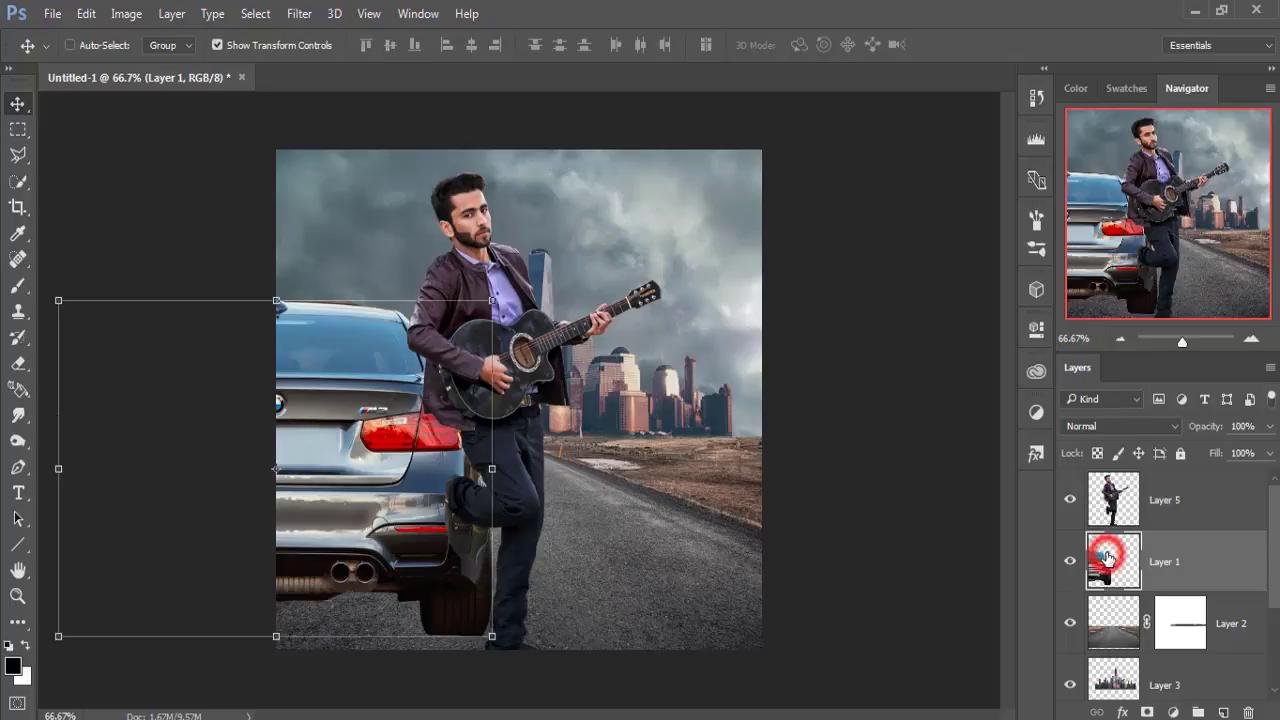
Apply Camera Raw to the car: Temperature +11, Highlights -81, Shadows -18, Whites -42, Clarity +21, Saturation +4
{"action": "left_click", "coordinate": [299, 14]}
{"action": "left_click", "coordinate": [314, 120]}
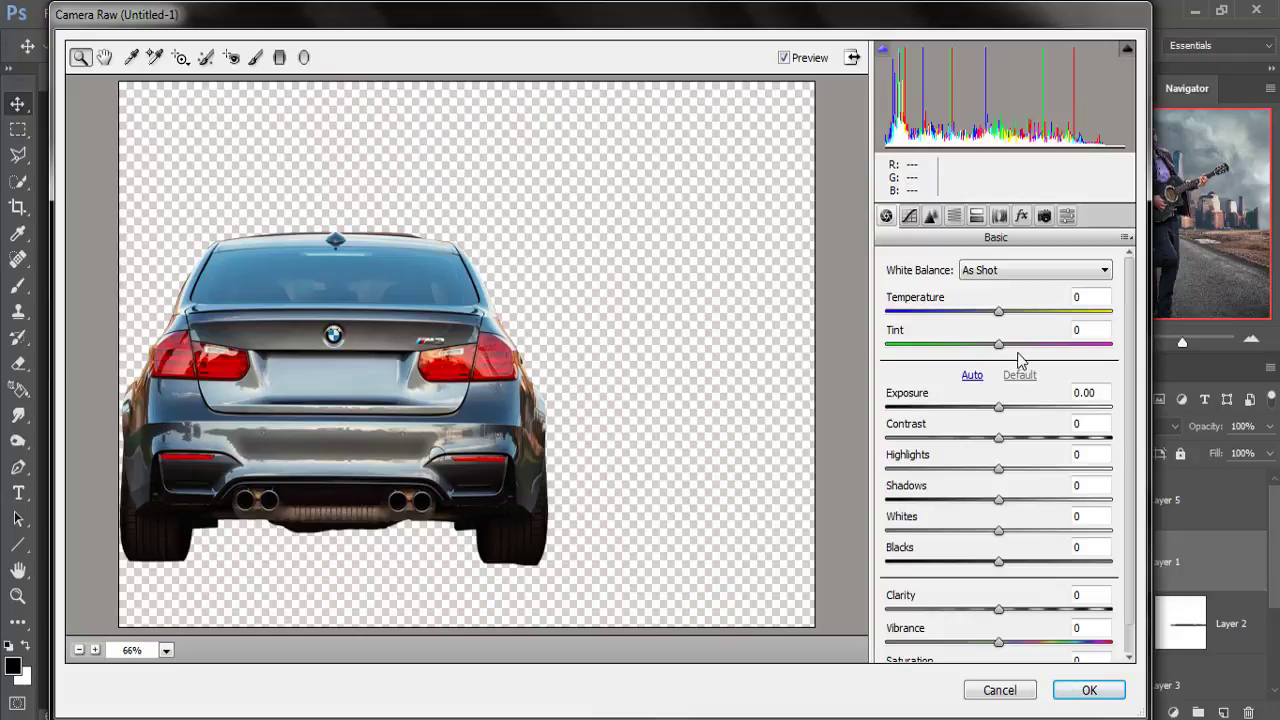
{"action": "left_click_drag", "start_coordinate": [1000, 314], "coordinate": [1013, 318]}
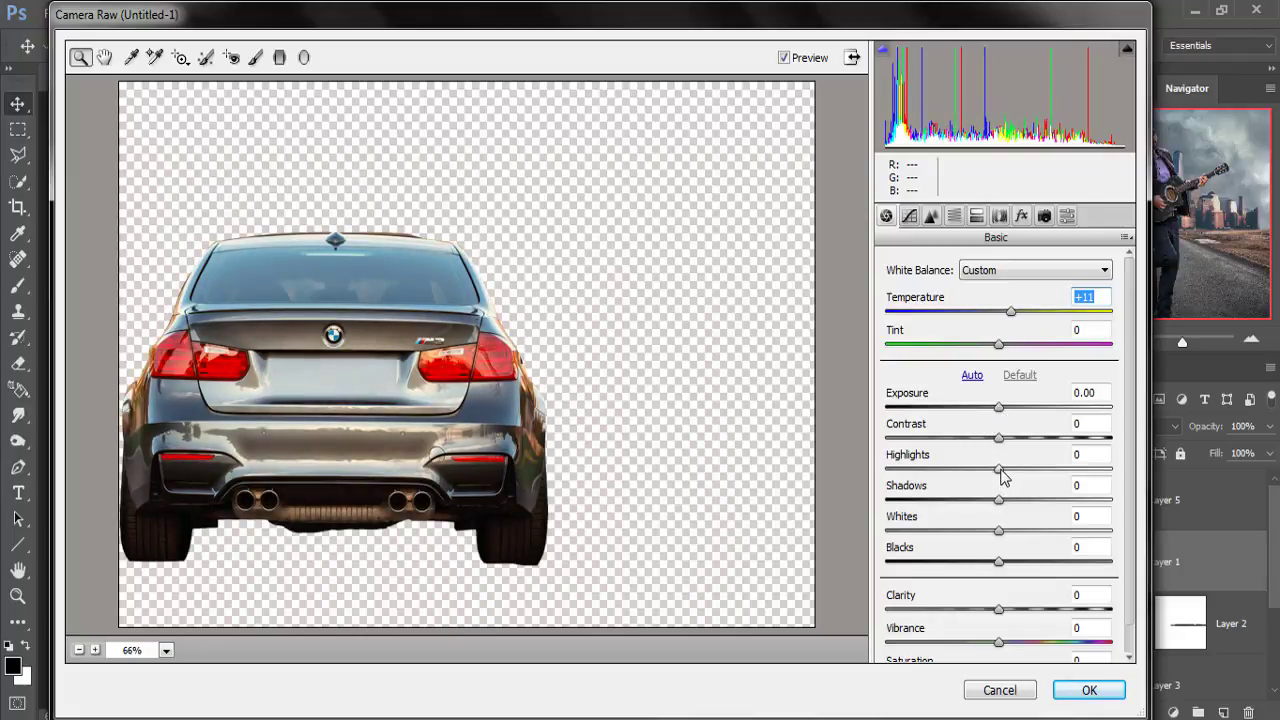
{"action": "left_click_drag", "start_coordinate": [999, 469], "coordinate": [908, 469]}
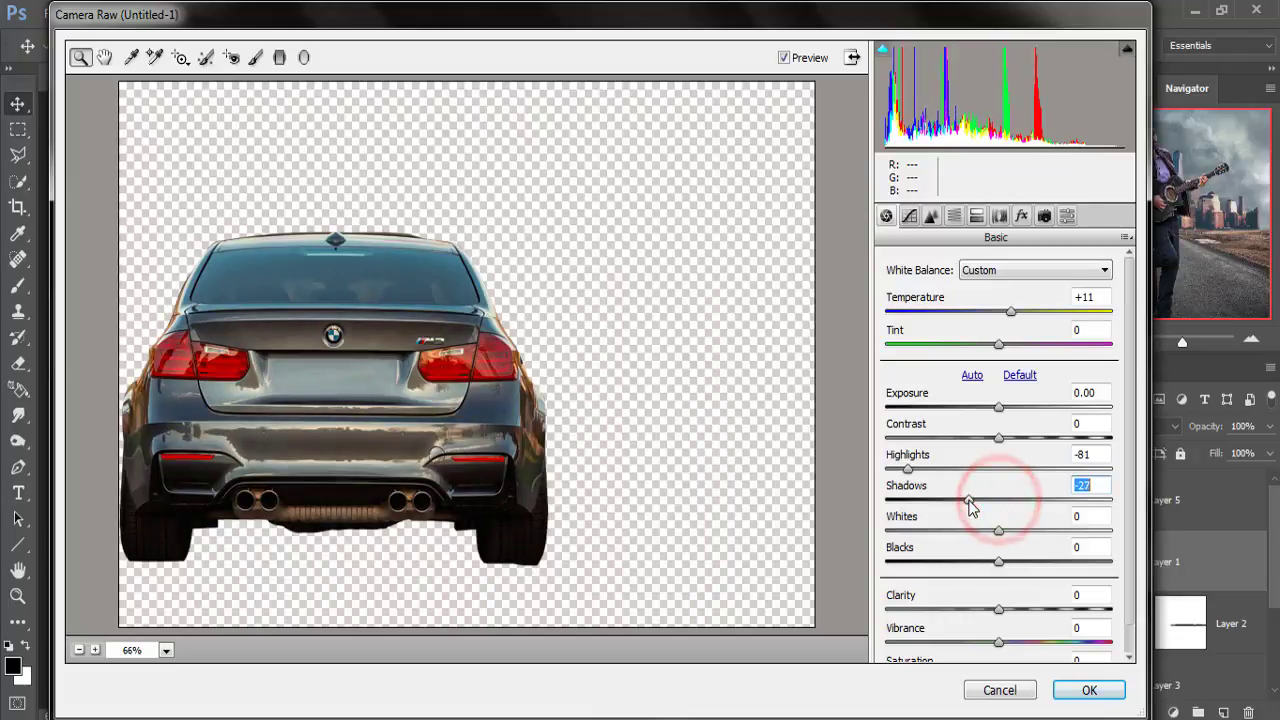
{"action": "mouse_move", "coordinate": [999, 500]}
{"action": "left_mouse_down"}
{"action": "mouse_move", "coordinate": [1037, 500]}
{"action": "mouse_move", "coordinate": [978, 503]}
{"action": "mouse_move", "coordinate": [948, 542]}
{"action": "left_mouse_up"}
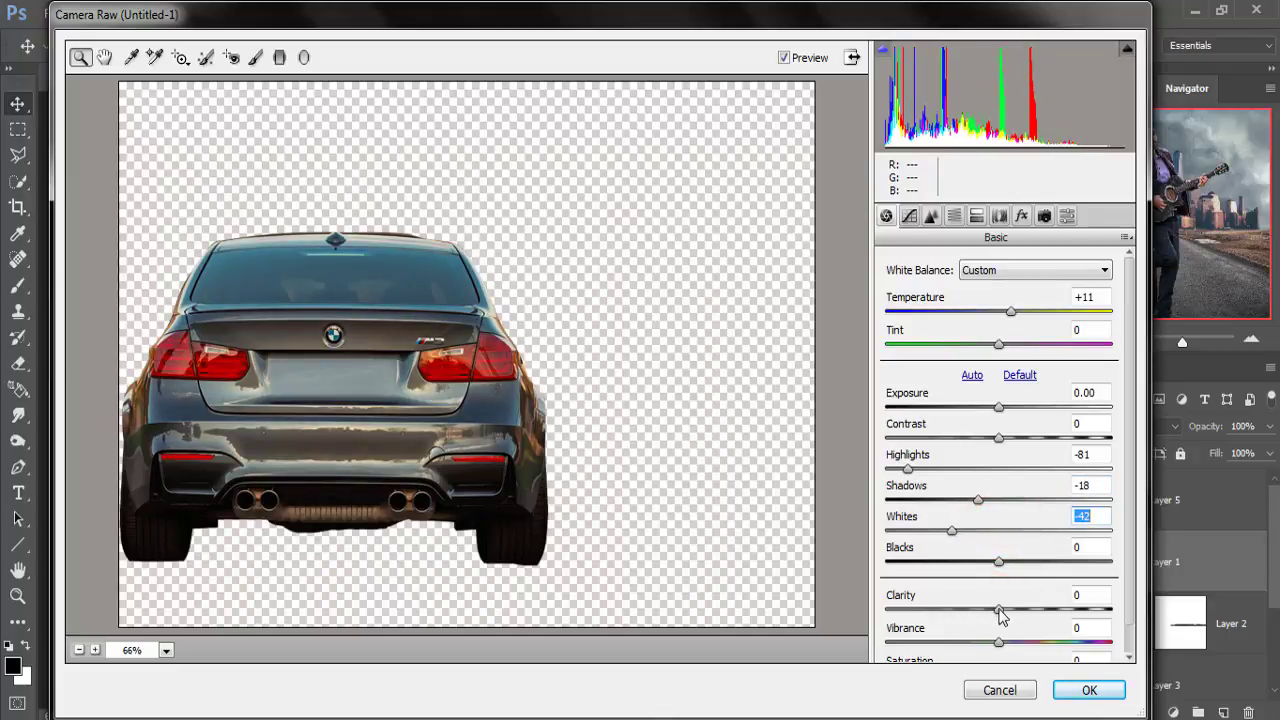
{"action": "left_click_drag", "start_coordinate": [1000, 612], "coordinate": [1024, 612]}
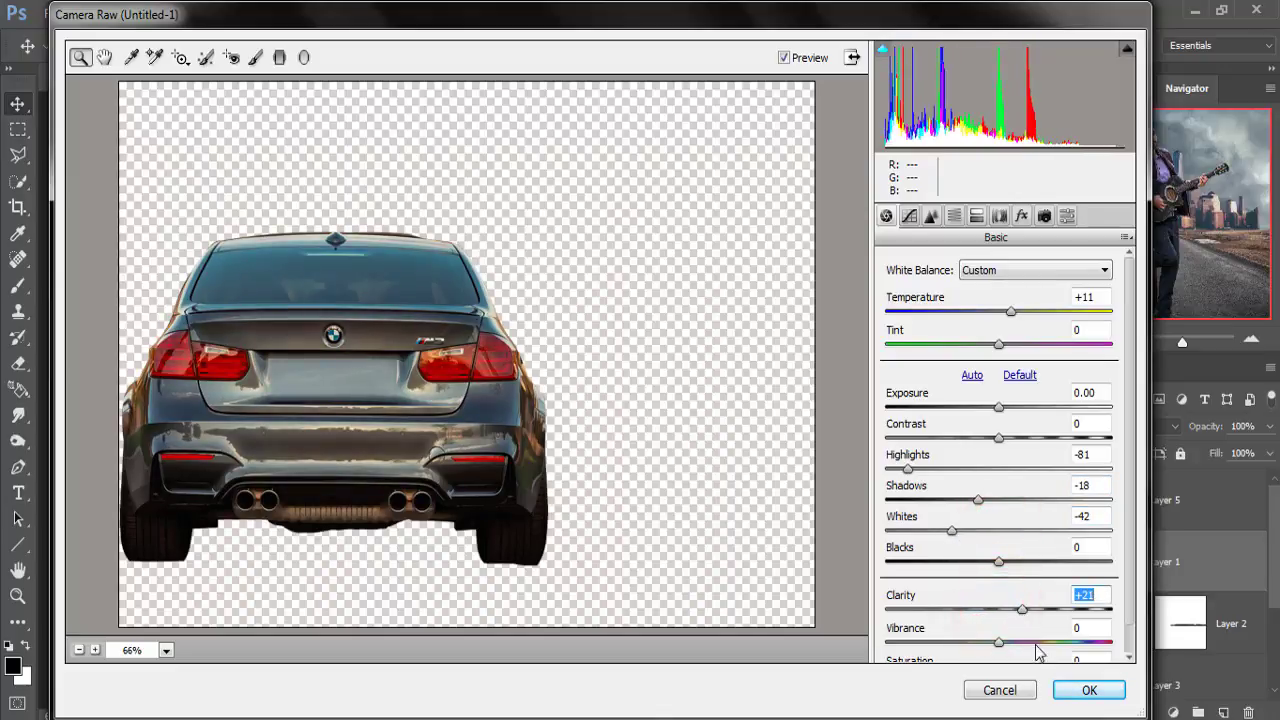
{"action": "left_click", "coordinate": [1133, 530]}
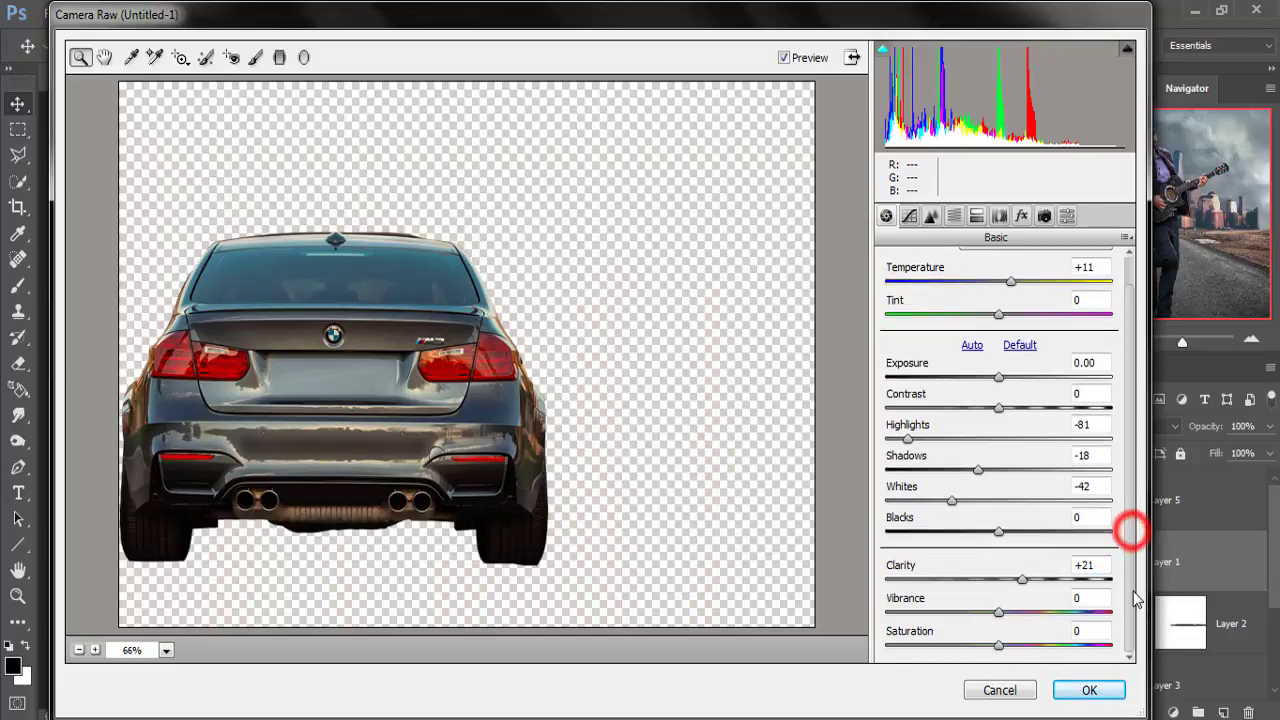
{"action": "left_click", "coordinate": [1000, 645]}
{"action": "left_click_drag", "start_coordinate": [1000, 645], "coordinate": [1004, 645]}
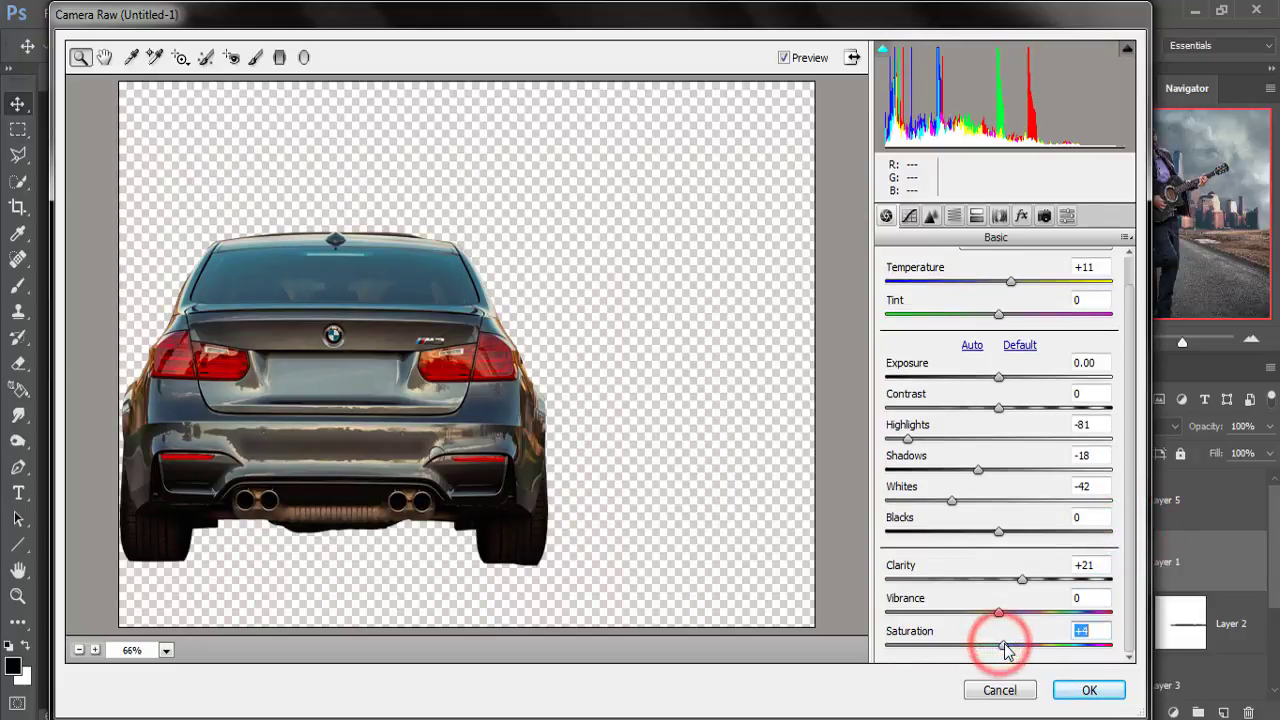
{"action": "left_click", "coordinate": [1088, 692]}
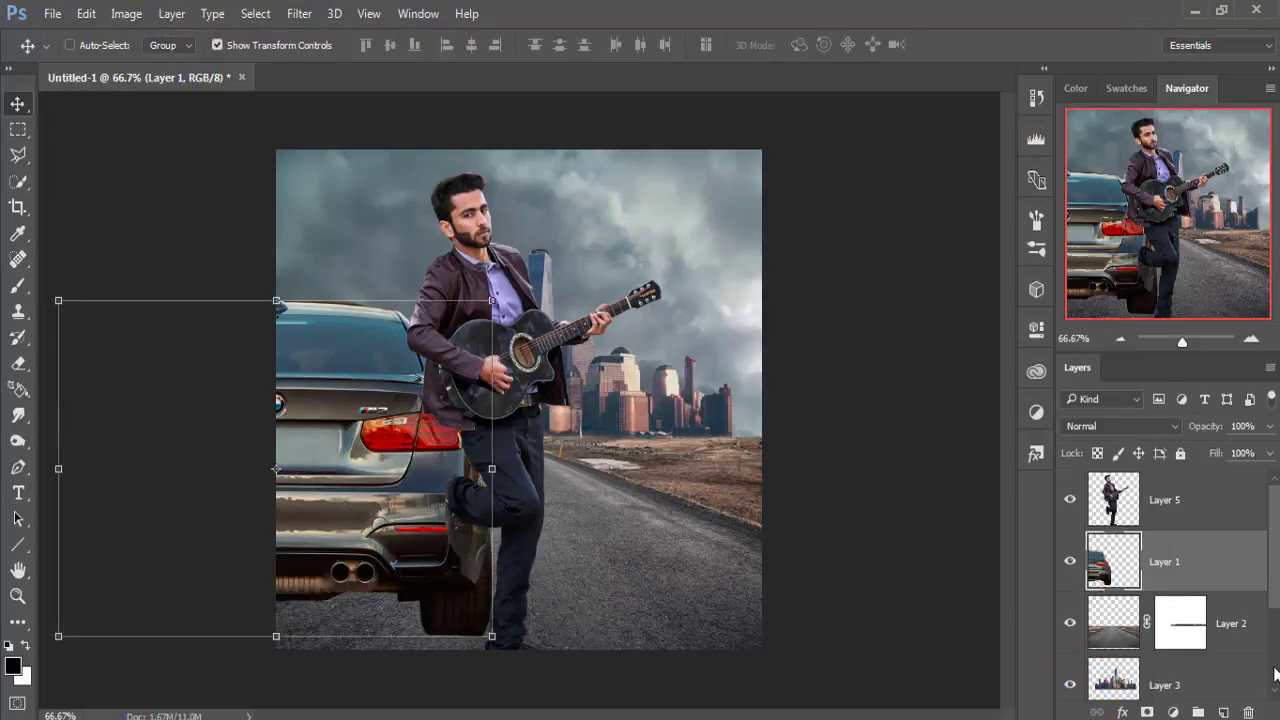
Select Layer 5, choose the Smudge tool at 85% strength, and zoom in on the guitarist's head
{"action": "left_click", "coordinate": [1224, 500]}
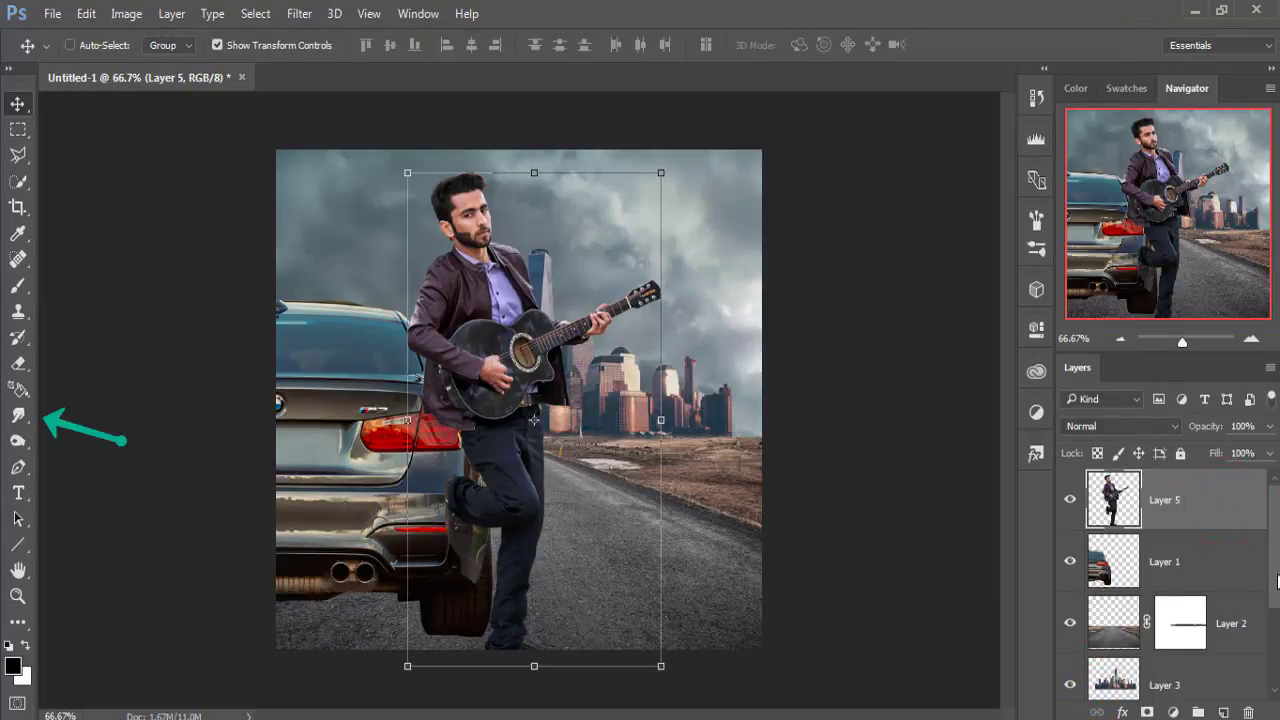
{"action": "left_click", "coordinate": [19, 418]}
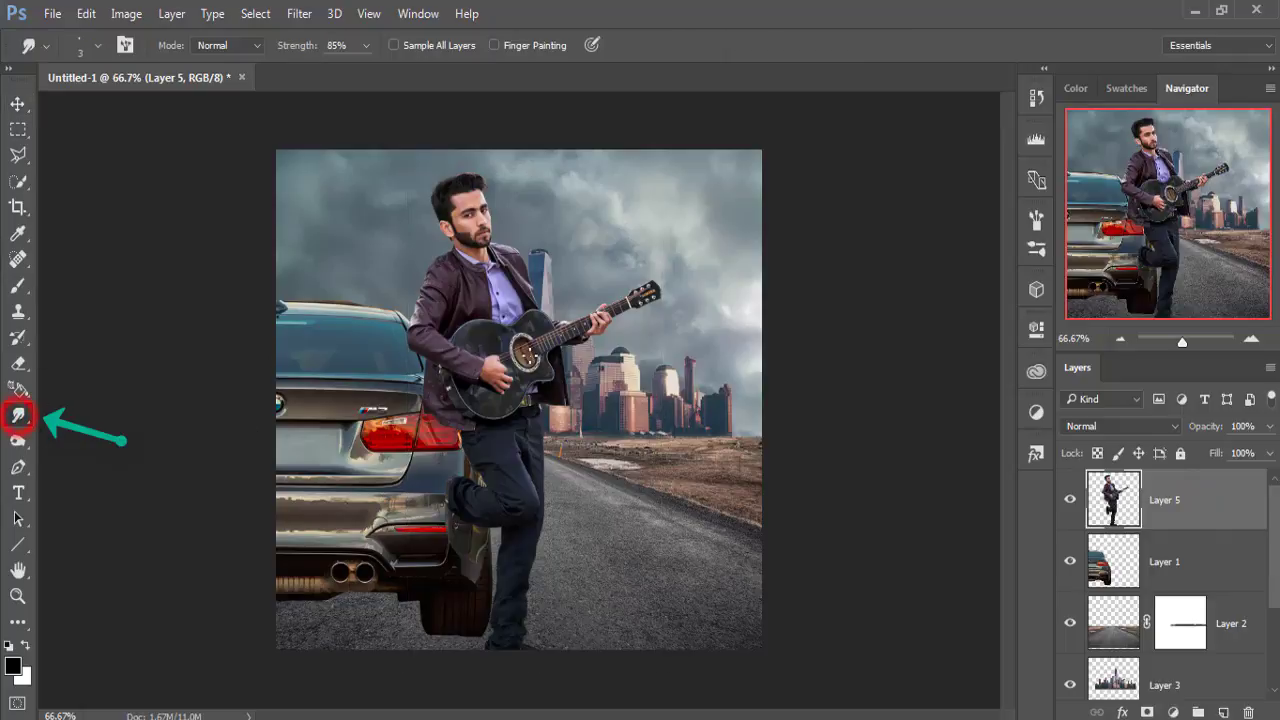
{"action": "scroll", "coordinate": [520, 395], "scroll_direction": "up", "scroll_amount": 1}
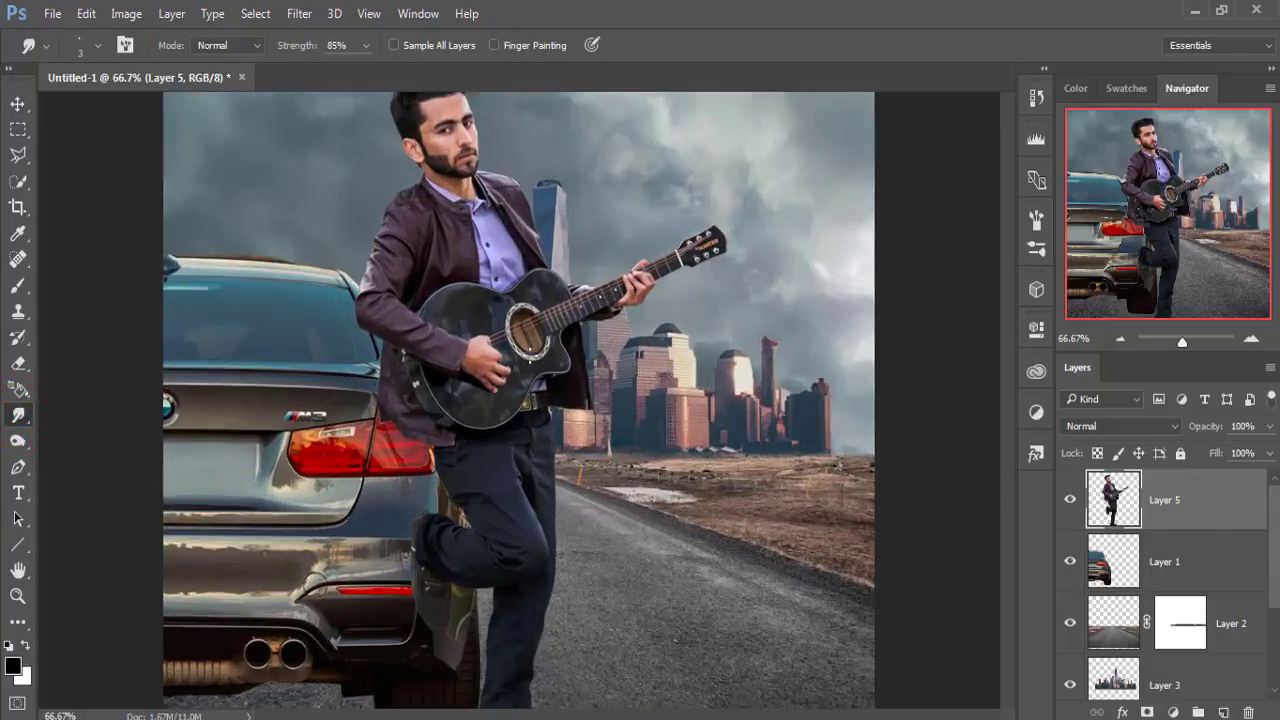
{"action": "scroll", "coordinate": [525, 380], "scroll_direction": "up", "scroll_amount": 2}
{"action": "scroll", "coordinate": [528, 365], "scroll_direction": "up", "scroll_amount": 2}
{"action": "scroll", "coordinate": [530, 355], "scroll_direction": "up", "scroll_amount": 1}
{"action": "scroll", "coordinate": [530, 355], "scroll_direction": "up", "scroll_amount": 1}
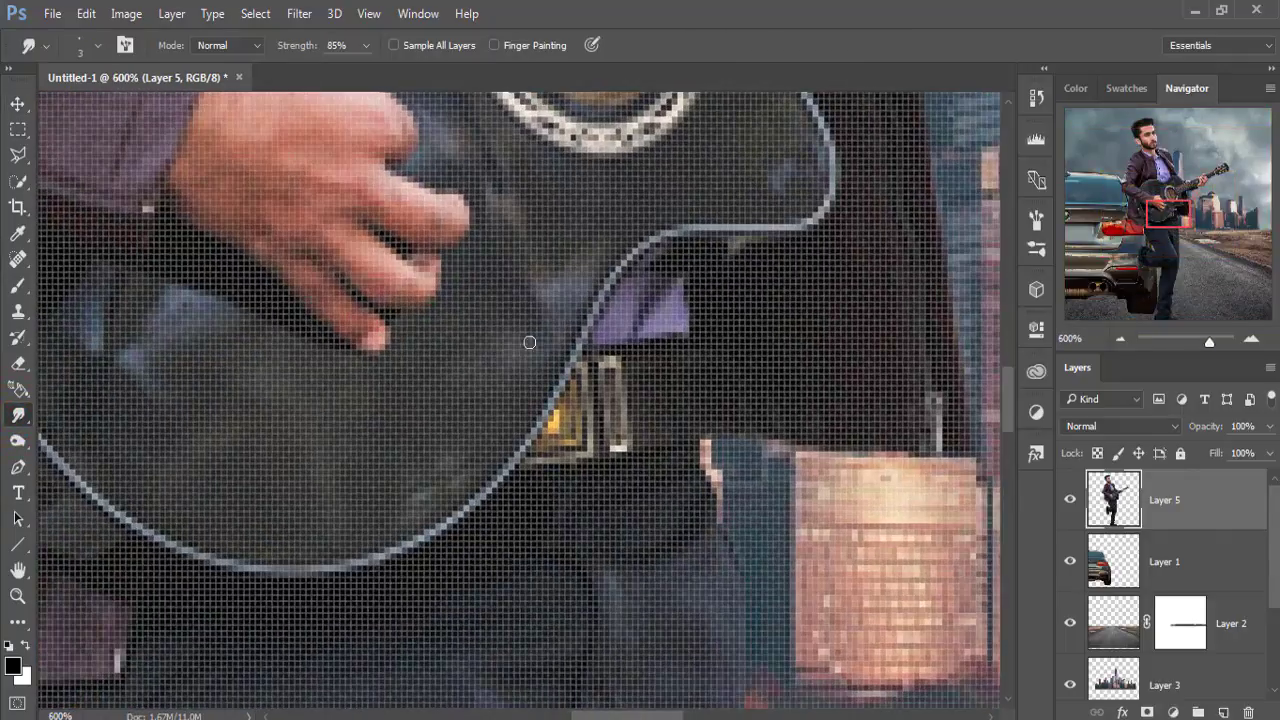
{"action": "left_click_drag", "start_coordinate": [503, 260], "coordinate": [620, 556]}
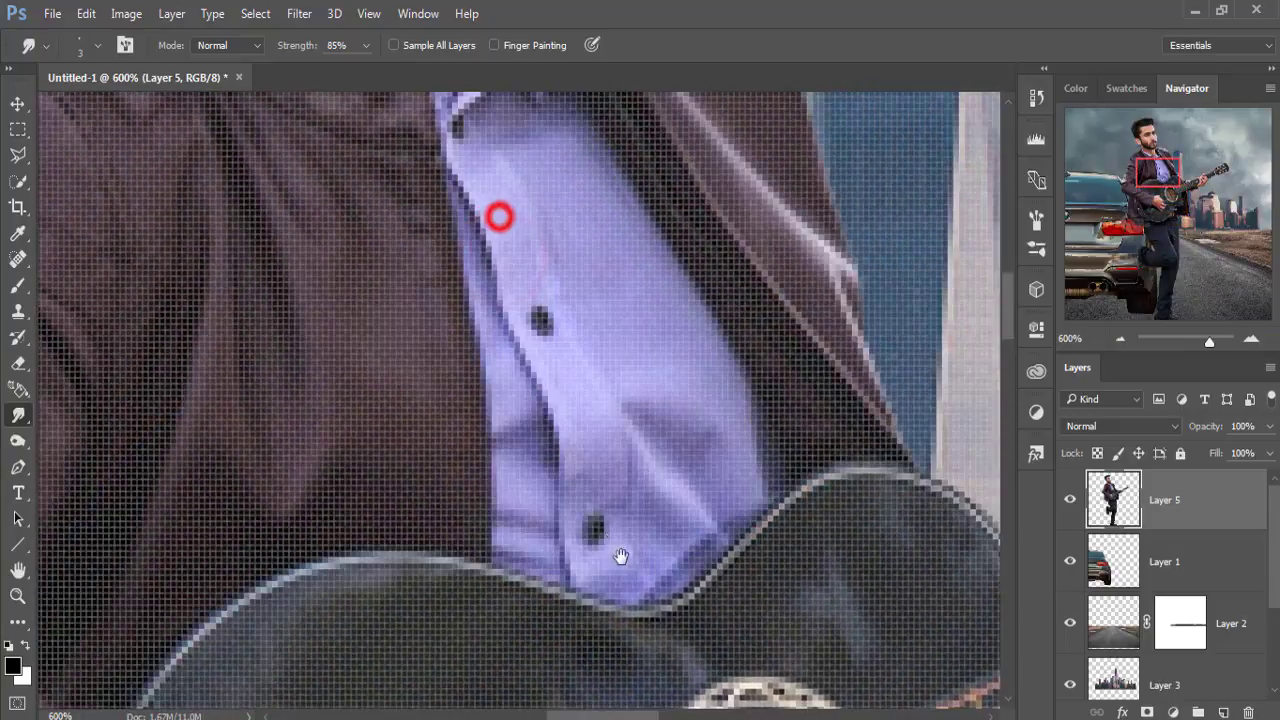
{"action": "left_click_drag", "start_coordinate": [500, 214], "coordinate": [600, 530]}
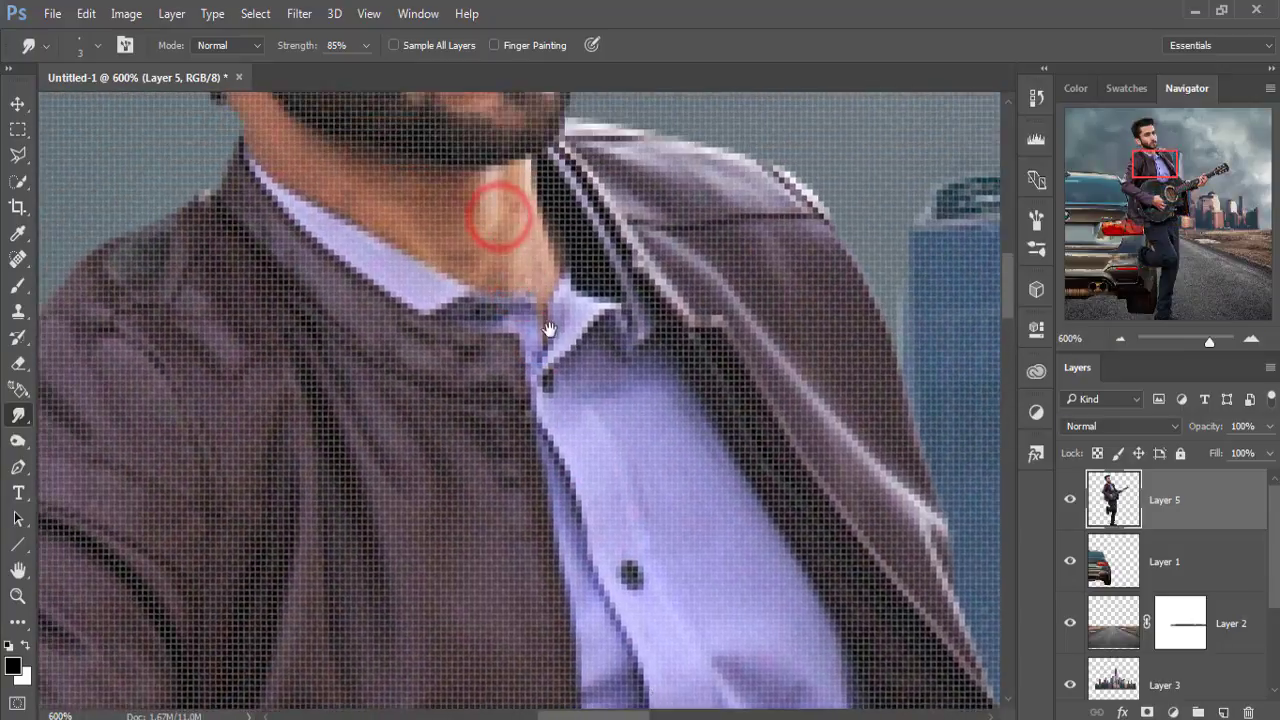
{"action": "mouse_move", "coordinate": [543, 320]}
{"action": "left_mouse_down"}
{"action": "mouse_move", "coordinate": [608, 534]}
{"action": "mouse_move", "coordinate": [600, 520]}
{"action": "left_mouse_up"}
{"action": "left_click_drag", "start_coordinate": [514, 287], "coordinate": [588, 478]}
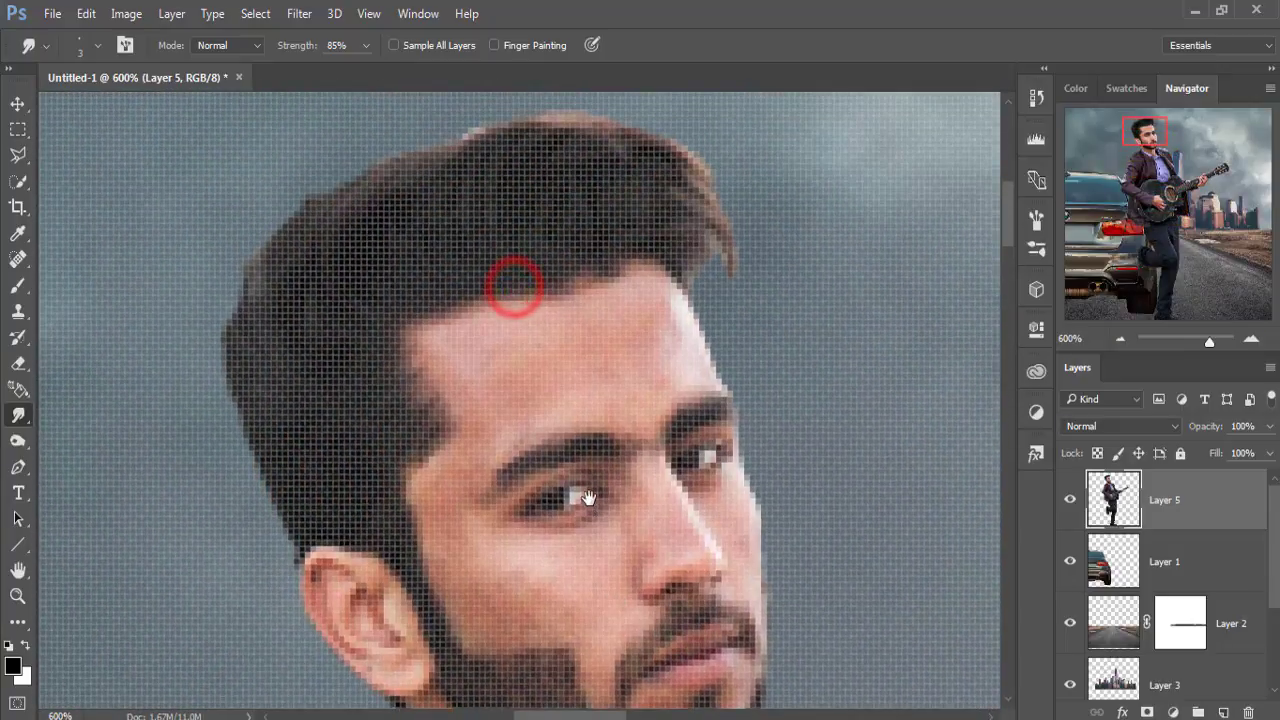
{"action": "left_click_drag", "start_coordinate": [514, 280], "coordinate": [590, 498]}
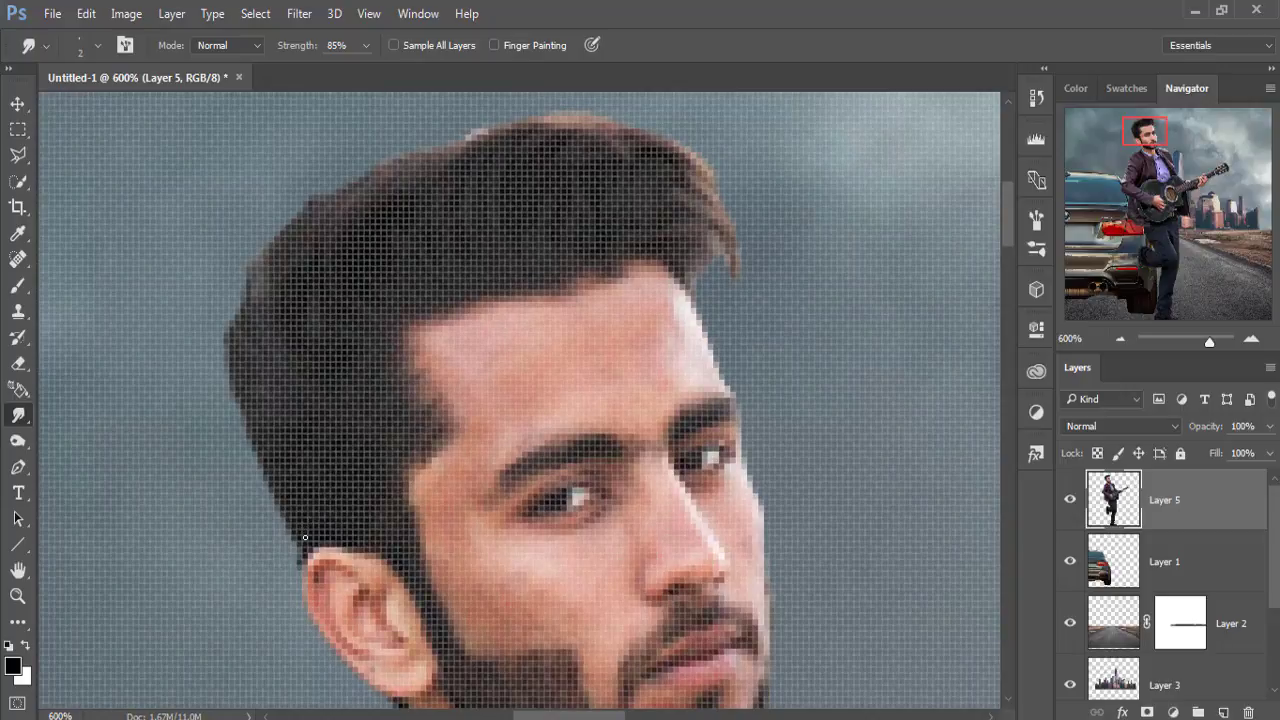
Smudge the hair edge above the ear and around the crown into wispy strands
{"action": "mouse_move", "coordinate": [305, 539]}
{"action": "left_mouse_down"}
{"action": "mouse_move", "coordinate": [225, 357]}
{"action": "mouse_move", "coordinate": [270, 247]}
{"action": "mouse_move", "coordinate": [300, 210]}
{"action": "mouse_move", "coordinate": [316, 219]}
{"action": "left_mouse_up"}
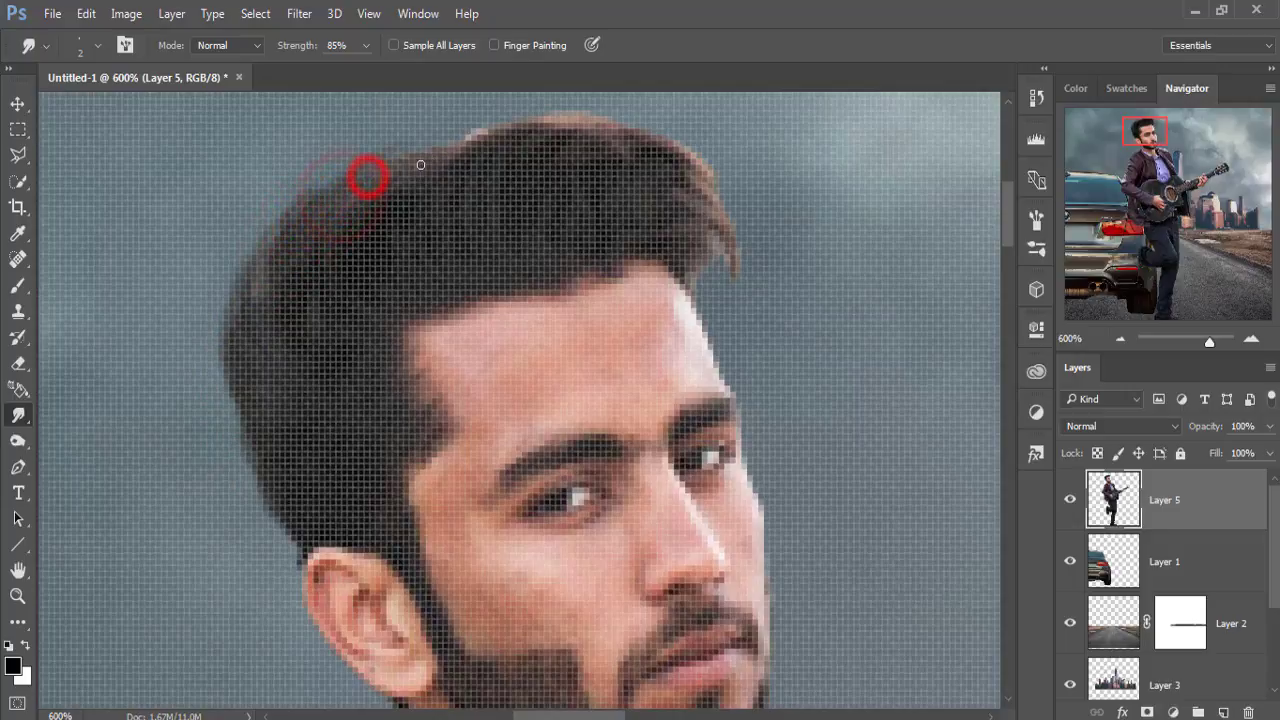
{"action": "mouse_move", "coordinate": [420, 164]}
{"action": "left_mouse_down"}
{"action": "mouse_move", "coordinate": [487, 148]}
{"action": "mouse_move", "coordinate": [495, 115]}
{"action": "left_mouse_up"}
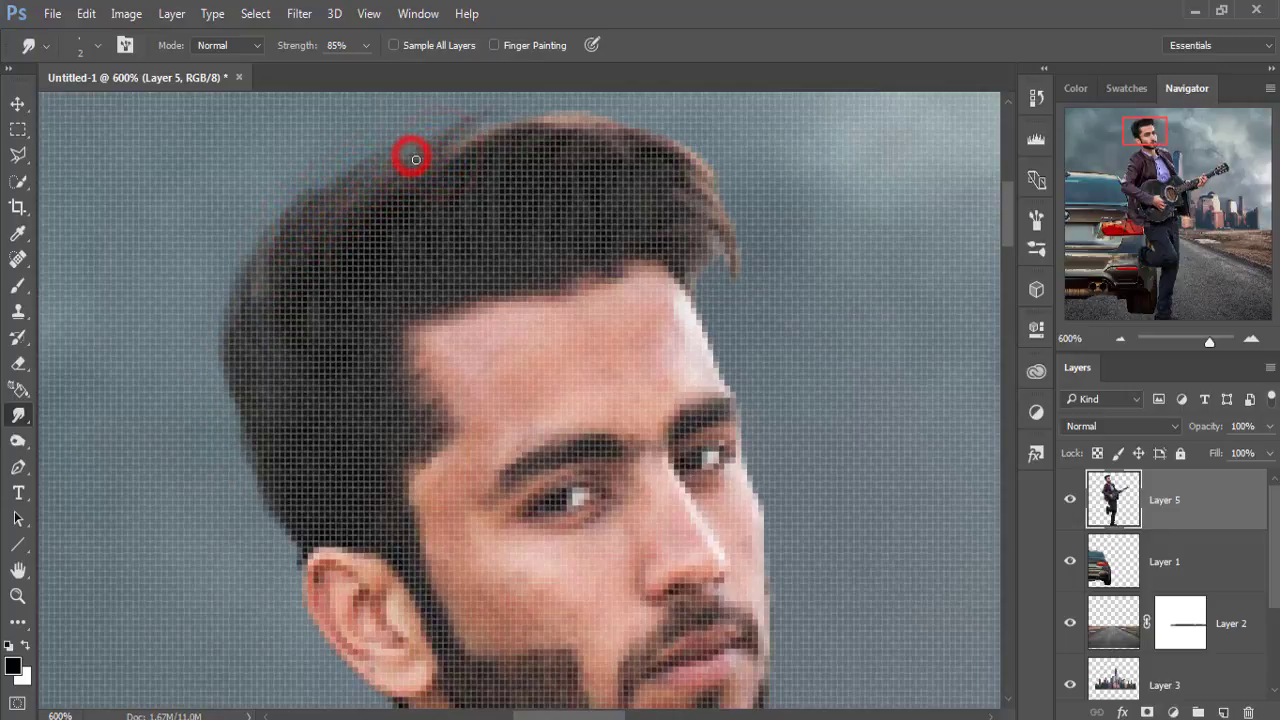
{"action": "mouse_move", "coordinate": [415, 159]}
{"action": "left_mouse_down"}
{"action": "mouse_move", "coordinate": [518, 129]}
{"action": "mouse_move", "coordinate": [654, 125]}
{"action": "left_mouse_up"}
{"action": "left_click_drag", "start_coordinate": [692, 163], "coordinate": [738, 255]}
{"action": "mouse_move", "coordinate": [706, 209]}
{"action": "left_mouse_down"}
{"action": "mouse_move", "coordinate": [734, 262]}
{"action": "mouse_move", "coordinate": [712, 204]}
{"action": "mouse_move", "coordinate": [750, 255]}
{"action": "mouse_move", "coordinate": [745, 300]}
{"action": "left_mouse_up"}
{"action": "left_click", "coordinate": [696, 186]}
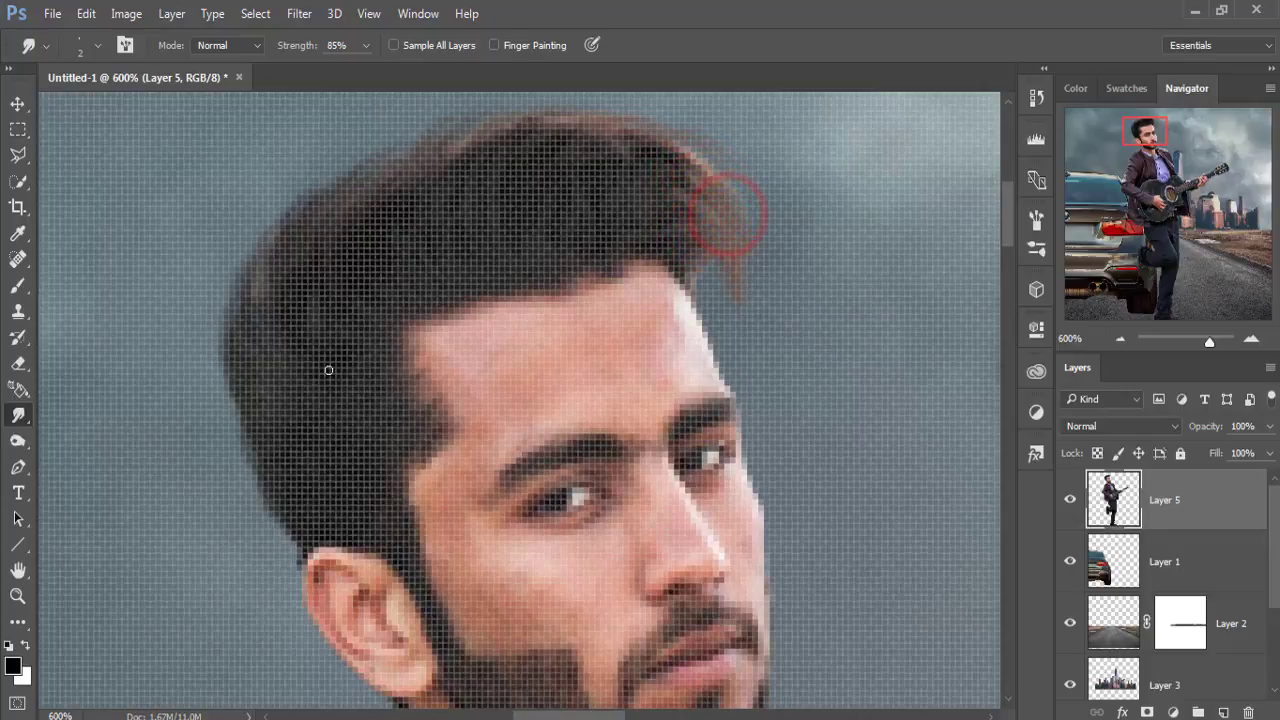
Pull wispy strands out along the left hair edge, near the ear, and along the top hairline
{"action": "left_click_drag", "start_coordinate": [202, 349], "coordinate": [263, 417]}
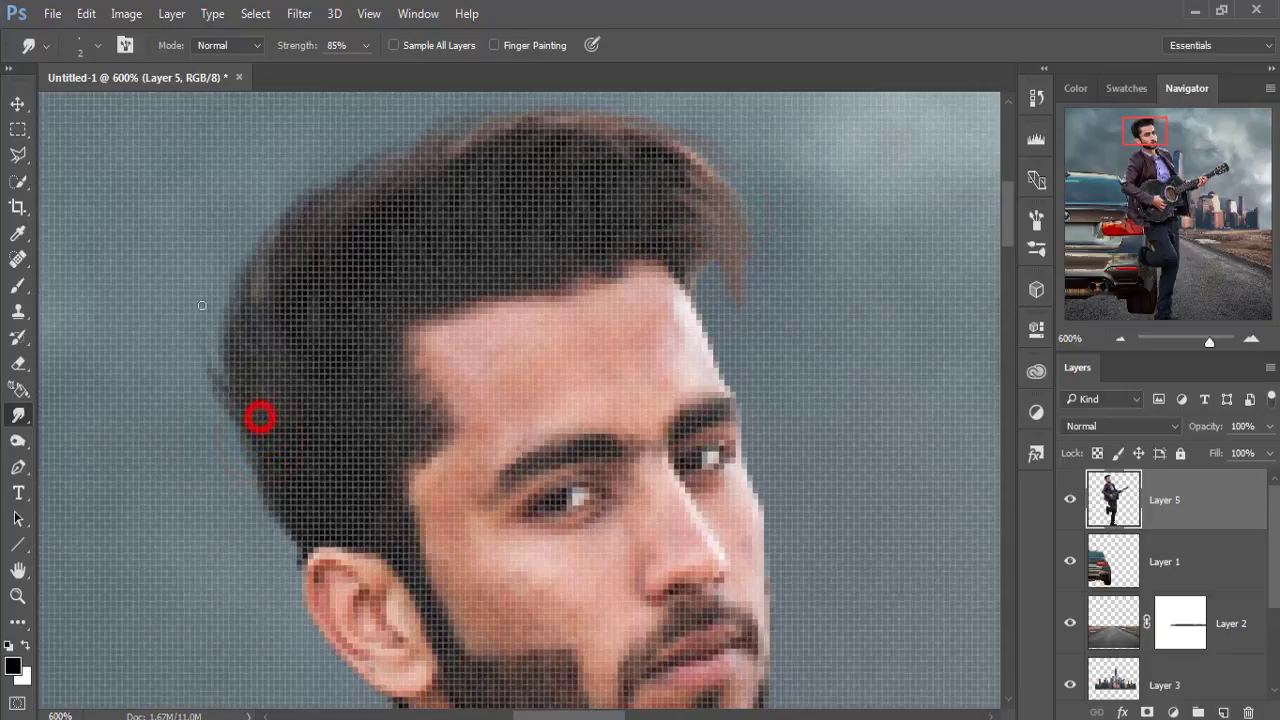
{"action": "left_click_drag", "start_coordinate": [202, 305], "coordinate": [258, 431]}
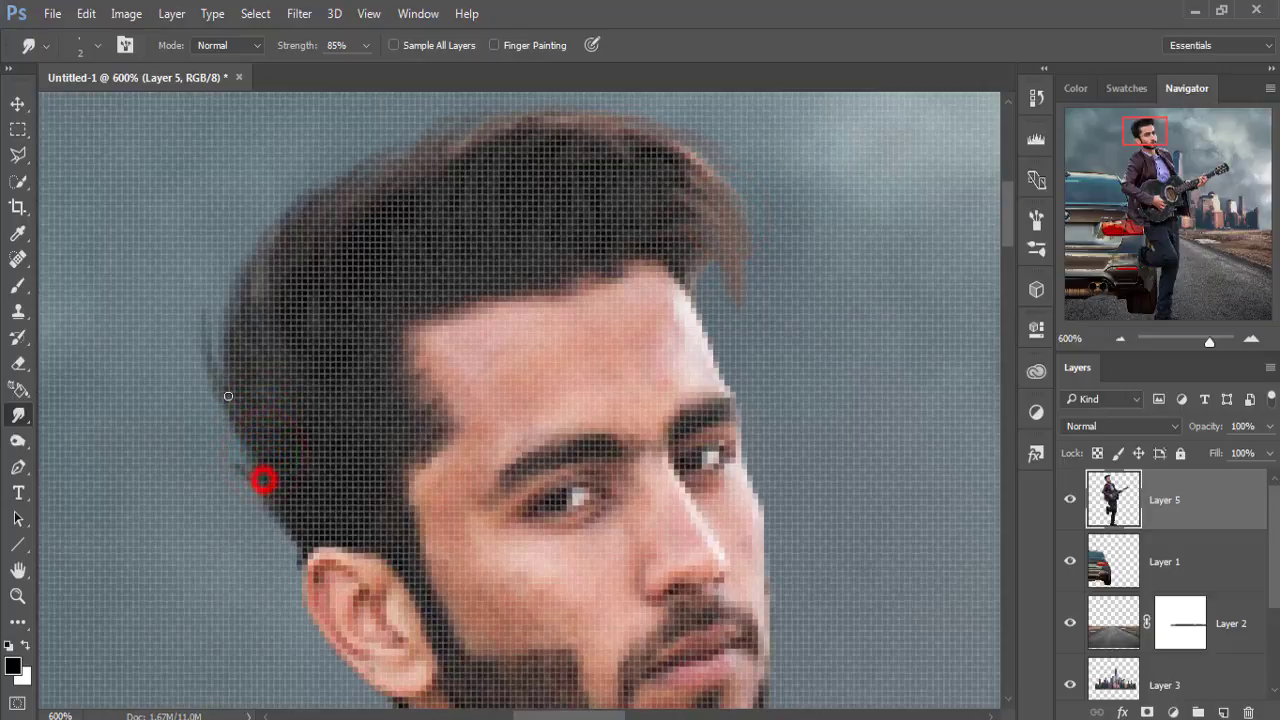
{"action": "left_click_drag", "start_coordinate": [277, 491], "coordinate": [271, 449]}
{"action": "mouse_move", "coordinate": [287, 510]}
{"action": "left_mouse_down"}
{"action": "mouse_move", "coordinate": [234, 377]}
{"action": "mouse_move", "coordinate": [215, 279]}
{"action": "mouse_move", "coordinate": [250, 306]}
{"action": "left_mouse_up"}
{"action": "left_click_drag", "start_coordinate": [349, 196], "coordinate": [452, 119]}
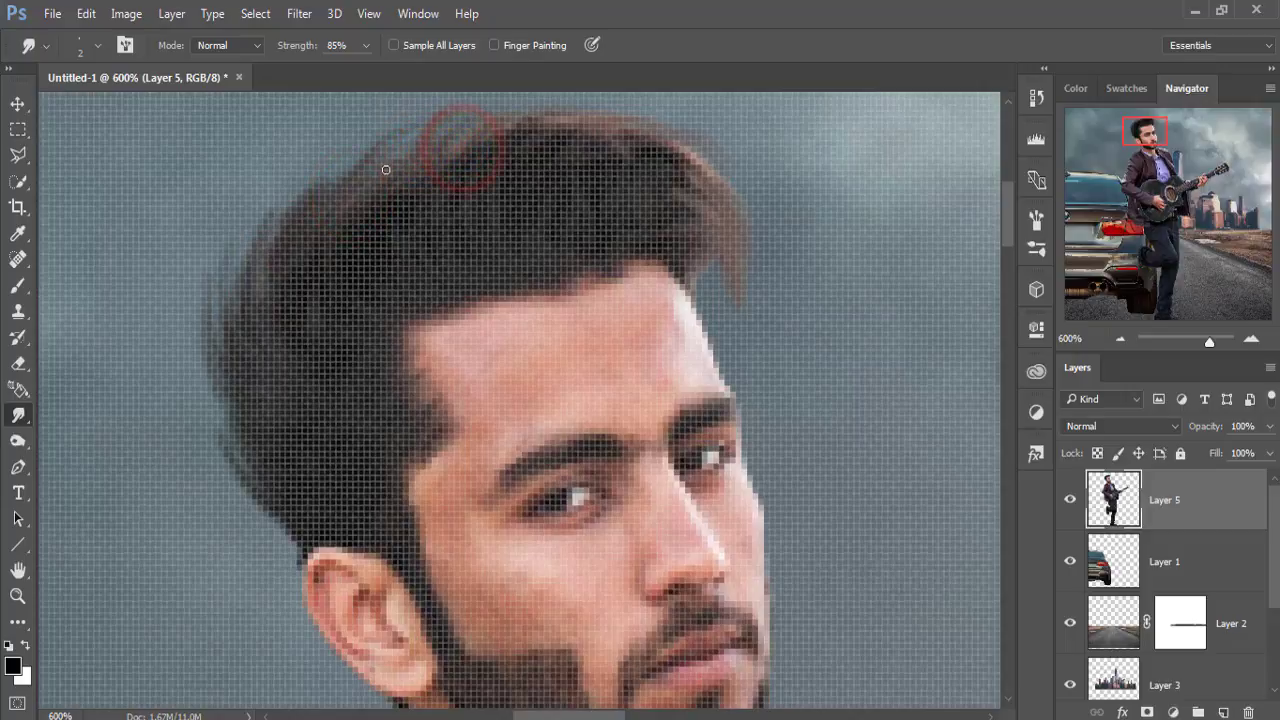
{"action": "left_click_drag", "start_coordinate": [445, 128], "coordinate": [460, 118]}
{"action": "mouse_move", "coordinate": [571, 131]}
{"action": "left_mouse_down"}
{"action": "mouse_move", "coordinate": [653, 138]}
{"action": "mouse_move", "coordinate": [719, 179]}
{"action": "mouse_move", "coordinate": [706, 175]}
{"action": "left_mouse_up"}
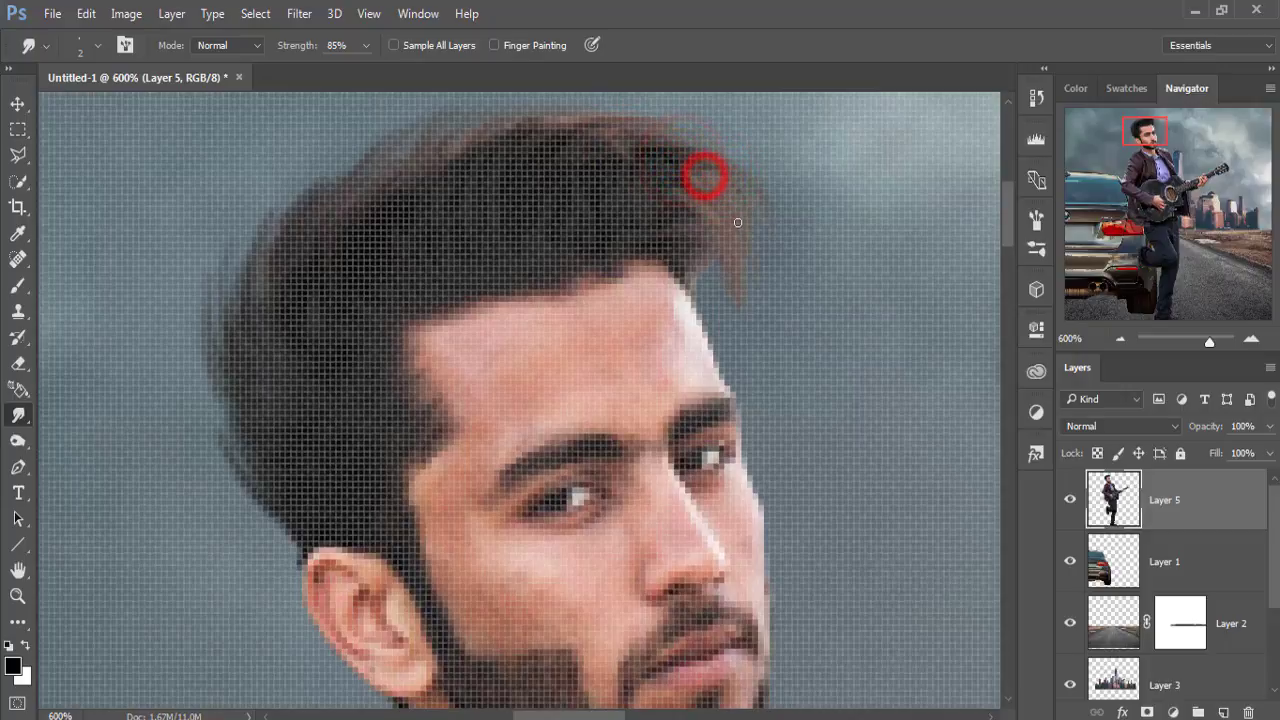
{"action": "left_click_drag", "start_coordinate": [737, 222], "coordinate": [740, 216]}
Zoom out and add a new empty Layer 6 above the car's Layer 1
{"action": "left_click", "coordinate": [17, 104]}
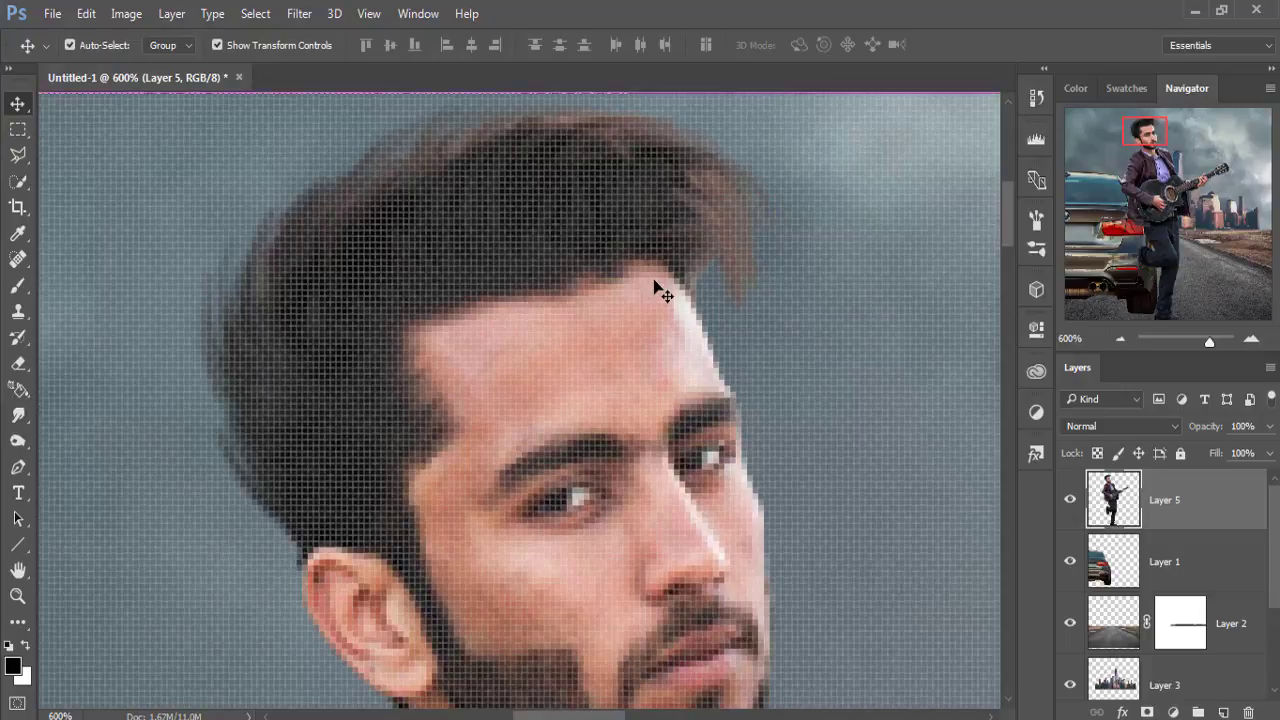
{"action": "key", "text": "ctrl+minus"}
{"action": "key", "text": "ctrl+minus"}
{"action": "key", "text": "ctrl+minus"}
{"action": "key", "text": "ctrl+minus"}
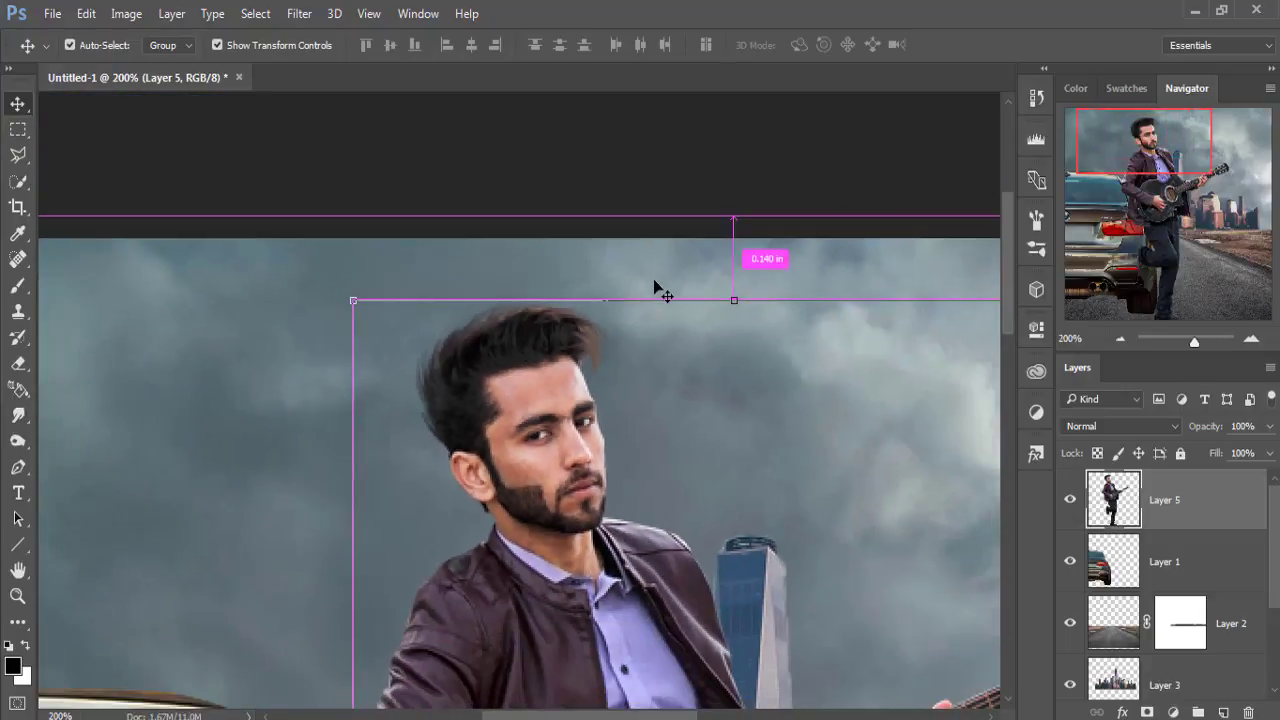
{"action": "key", "text": "ctrl+minus"}
{"action": "key", "text": "ctrl+minus"}
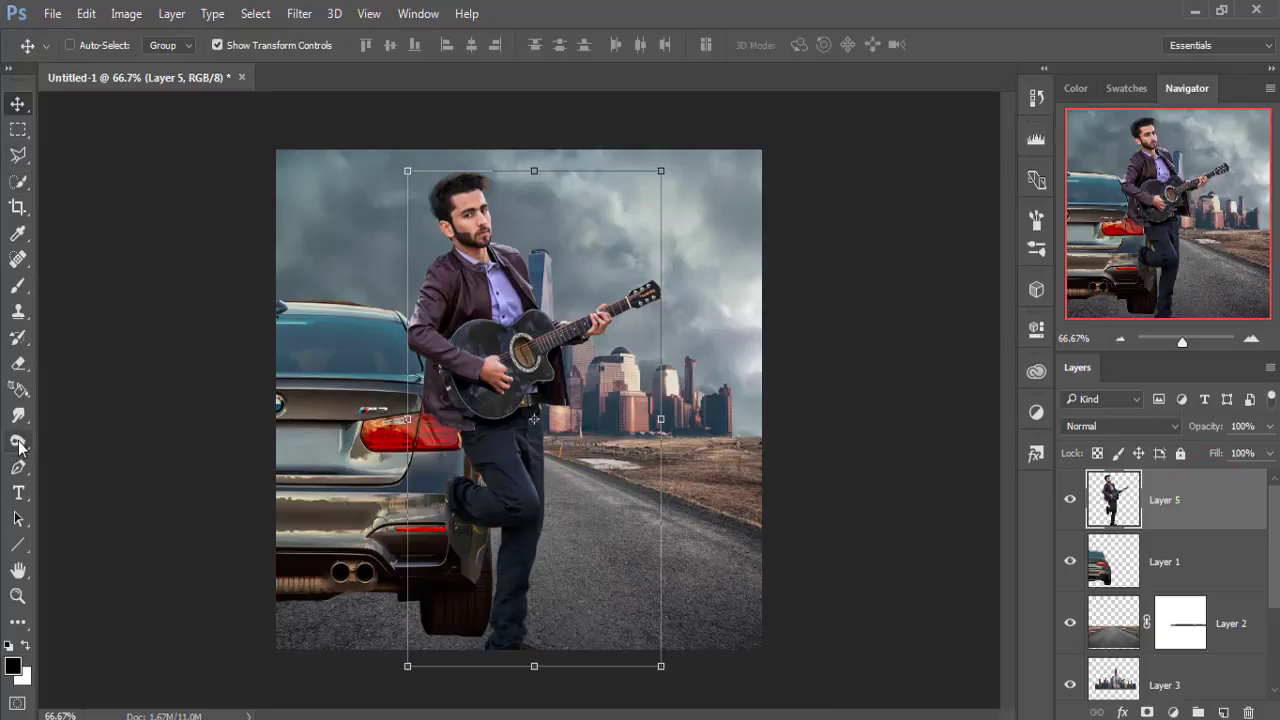
{"action": "left_click", "coordinate": [1209, 582]}
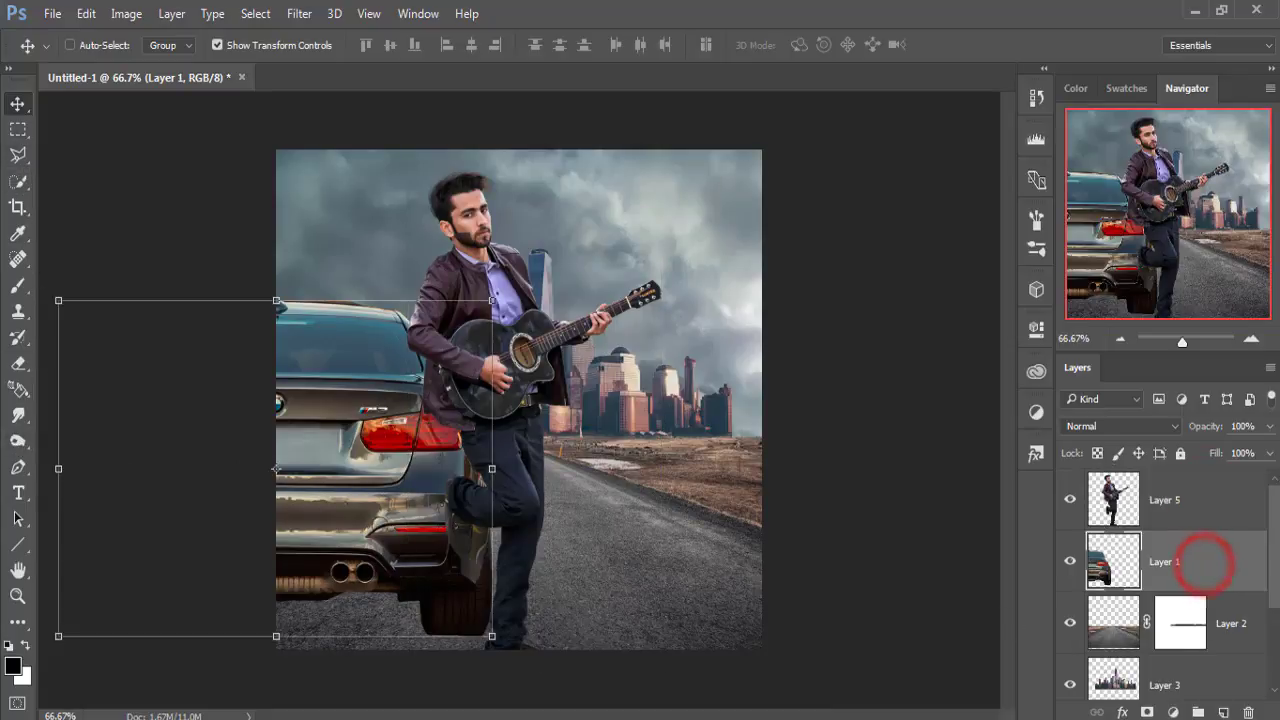
{"action": "left_click", "coordinate": [1222, 712]}
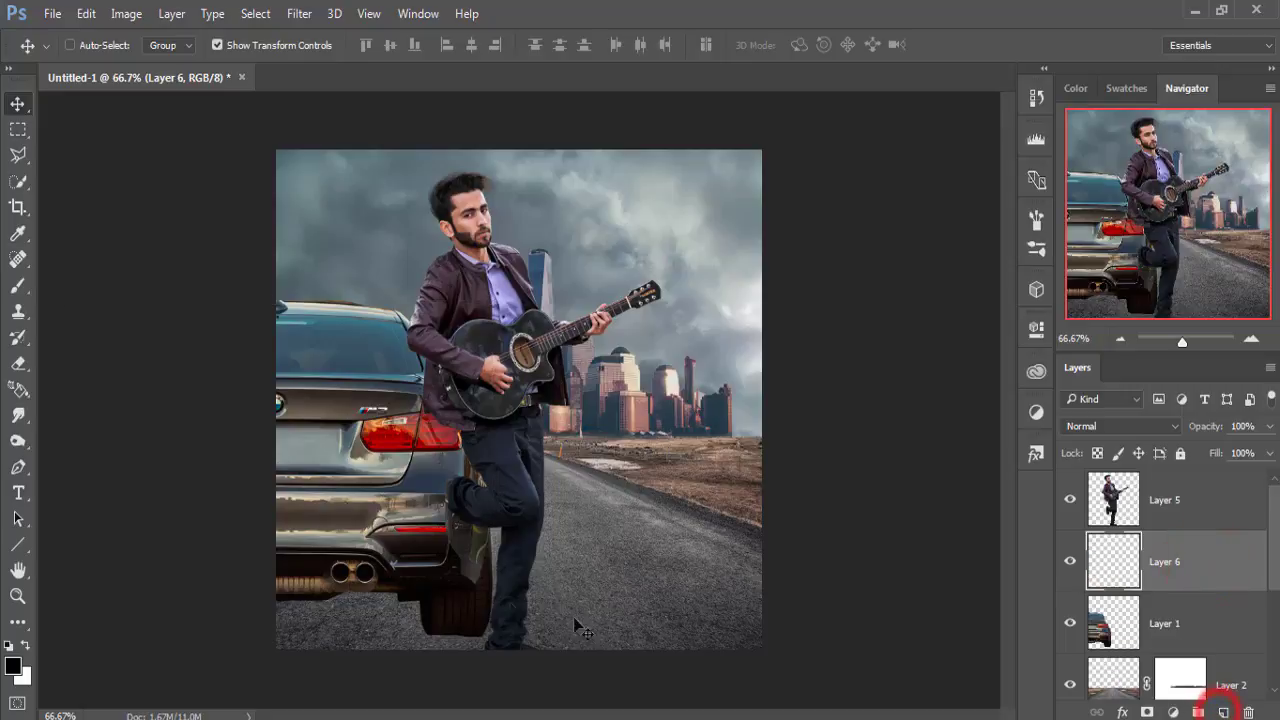
Choose the Brush tool and lower its opacity to about 36%
{"action": "left_click", "coordinate": [18, 286]}
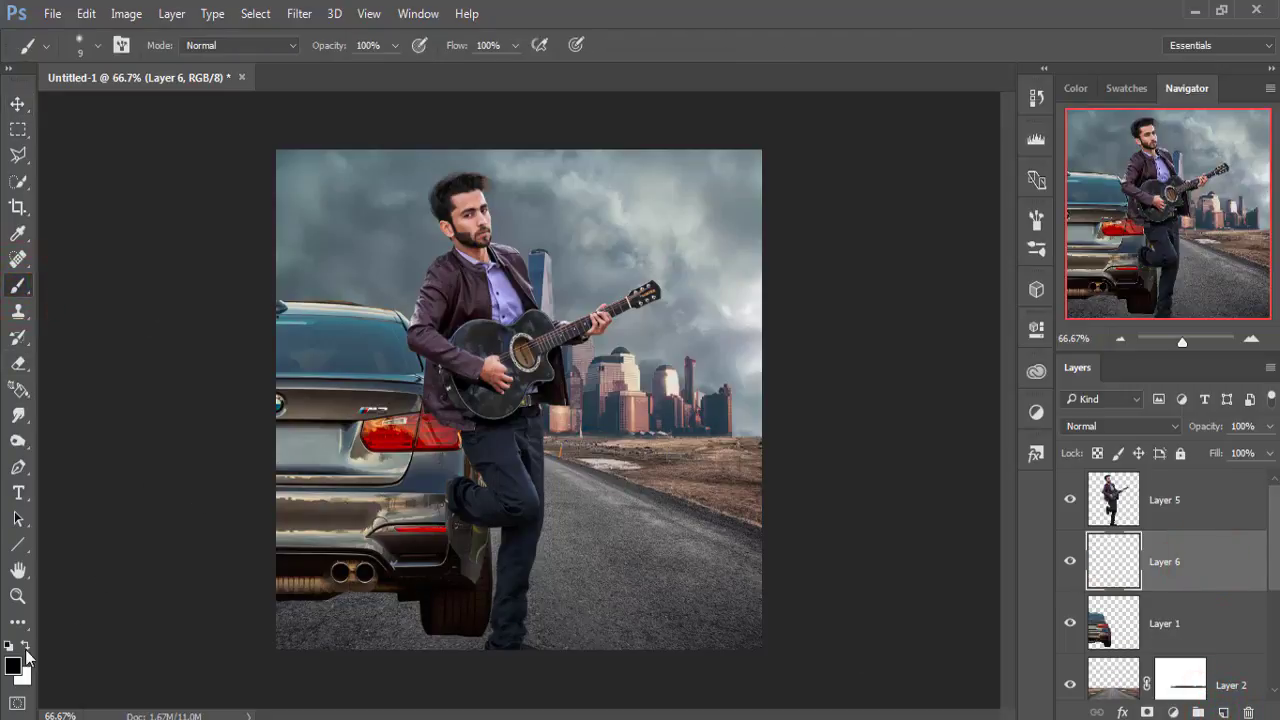
{"action": "left_click", "coordinate": [391, 46]}
{"action": "left_click_drag", "start_coordinate": [388, 67], "coordinate": [359, 68]}
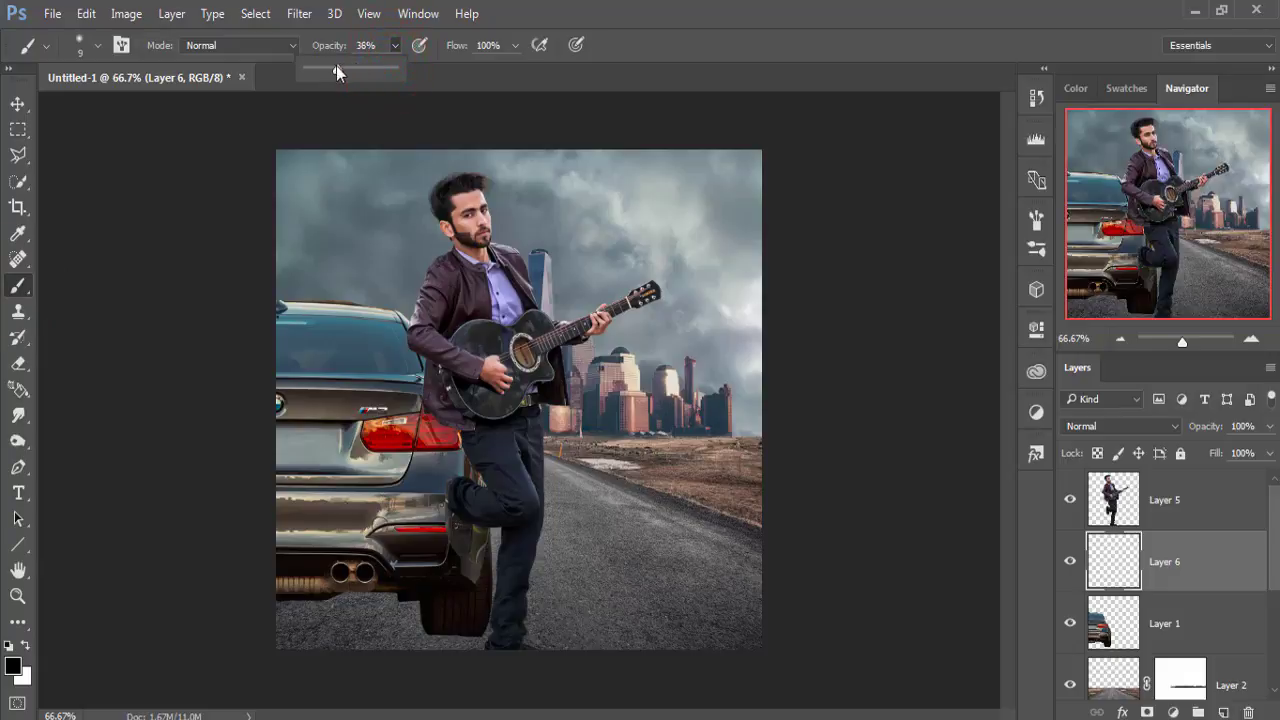
Zoom in on the knee and bumper and paint a soft 28% black shadow along the knee's left edge
{"action": "left_click", "coordinate": [388, 207]}
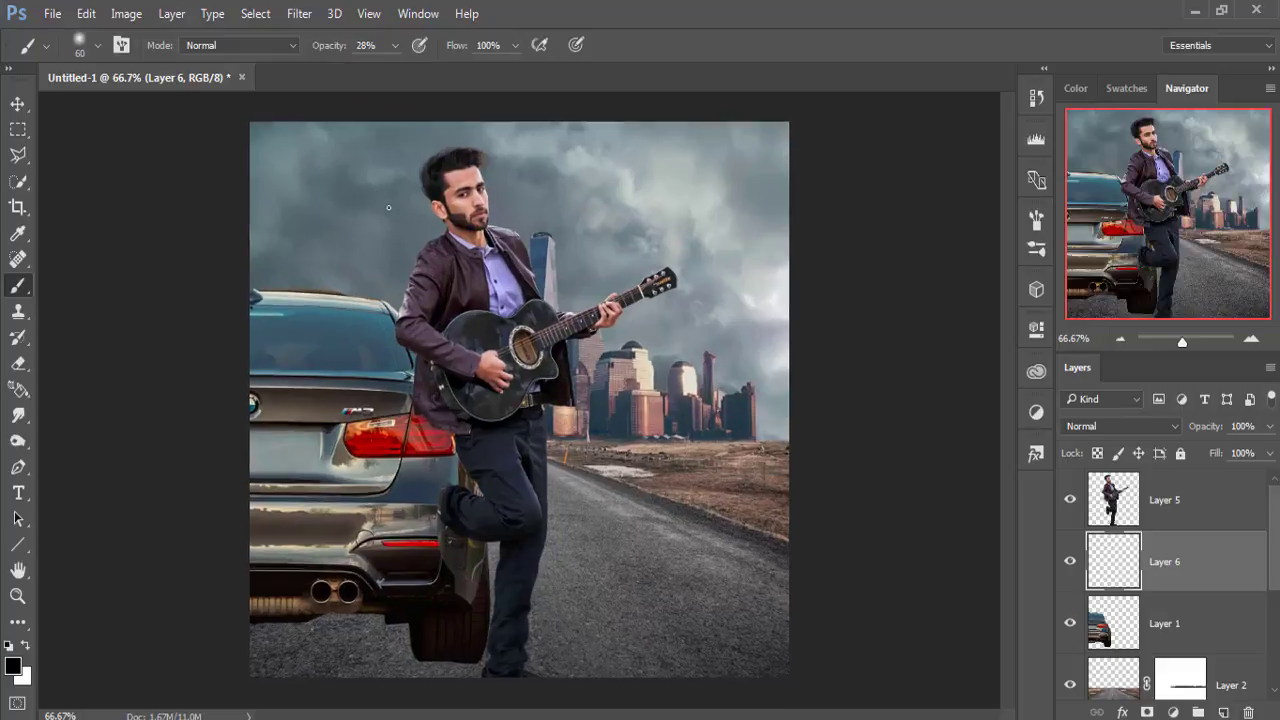
{"action": "scroll", "coordinate": [391, 514], "scroll_direction": "up", "scroll_amount": 4}
{"action": "scroll", "coordinate": [391, 514], "scroll_direction": "up", "scroll_amount": 3}
{"action": "mouse_move", "coordinate": [497, 356]}
{"action": "left_mouse_down"}
{"action": "mouse_move", "coordinate": [602, 243]}
{"action": "mouse_move", "coordinate": [747, 13]}
{"action": "left_mouse_up"}
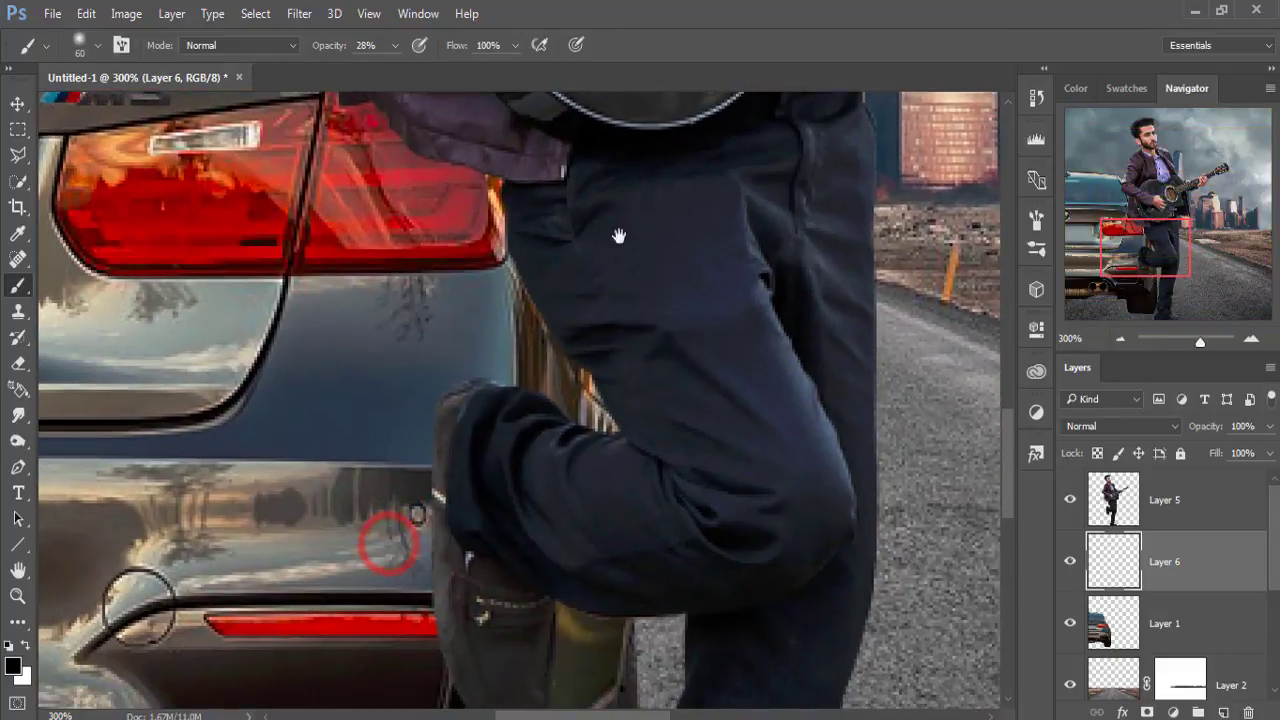
{"action": "key", "text": "bracketleft"}
{"action": "key", "text": "bracketleft"}
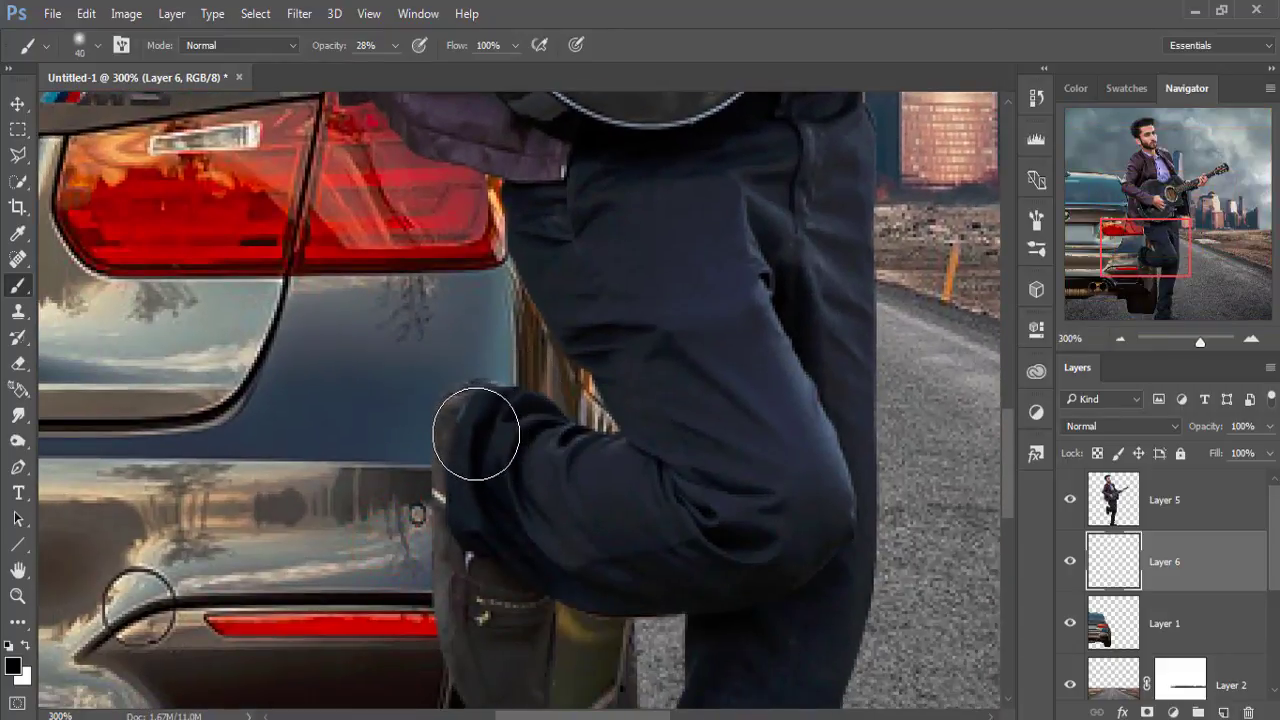
{"action": "left_click", "coordinate": [466, 425]}
{"action": "left_click_drag", "start_coordinate": [460, 447], "coordinate": [453, 470]}
{"action": "key", "text": "bracketleft"}
{"action": "left_click", "coordinate": [451, 452]}
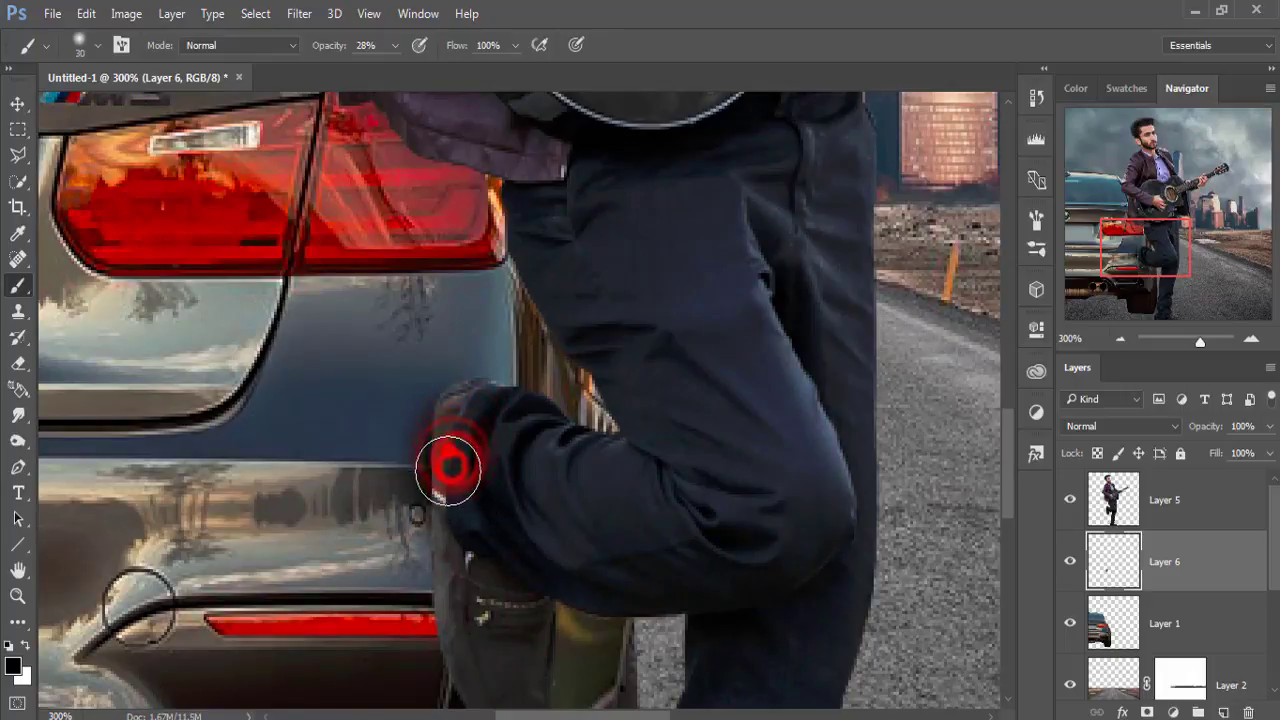
{"action": "mouse_move", "coordinate": [458, 522]}
{"action": "left_mouse_down"}
{"action": "mouse_move", "coordinate": [457, 668]}
{"action": "mouse_move", "coordinate": [472, 440]}
{"action": "mouse_move", "coordinate": [490, 515]}
{"action": "mouse_move", "coordinate": [530, 530]}
{"action": "left_mouse_up"}
Dab shadow down the boot's left edge where the shoe meets the car
{"action": "mouse_move", "coordinate": [514, 442]}
{"action": "left_mouse_down"}
{"action": "mouse_move", "coordinate": [511, 467]}
{"action": "mouse_move", "coordinate": [514, 443]}
{"action": "left_mouse_up"}
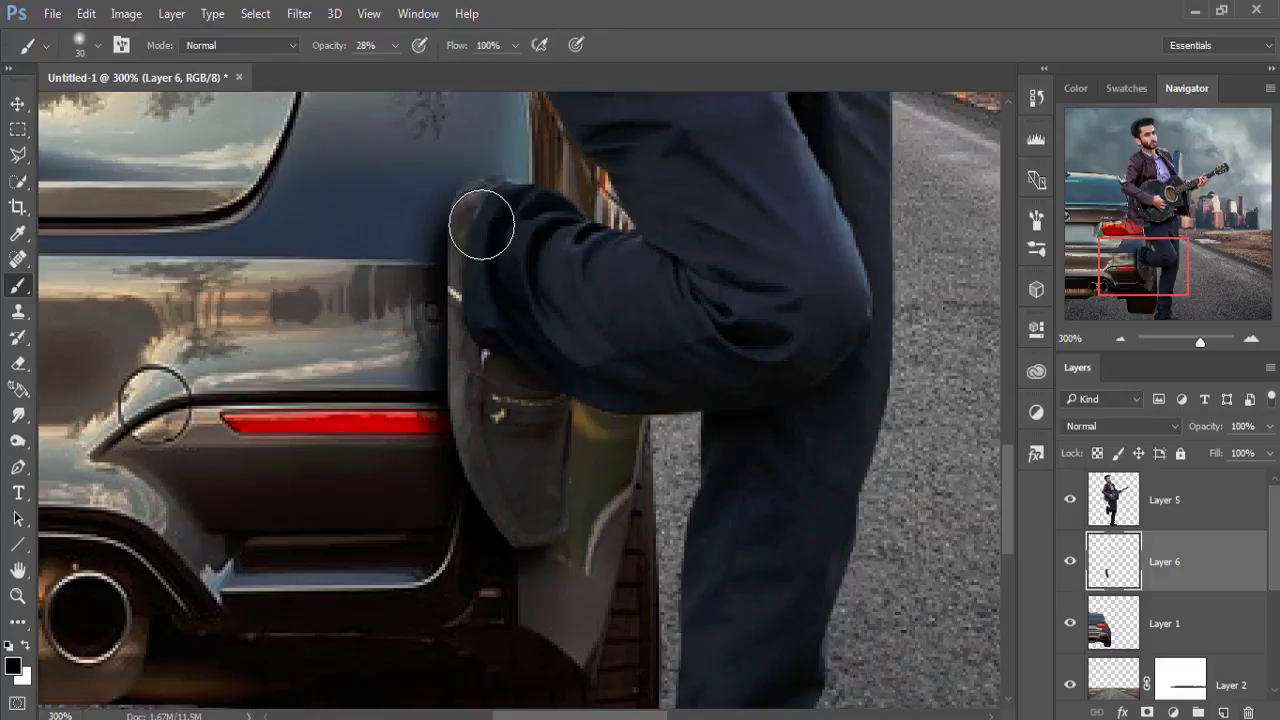
{"action": "key", "text": "bracketleft"}
{"action": "left_click", "coordinate": [480, 200]}
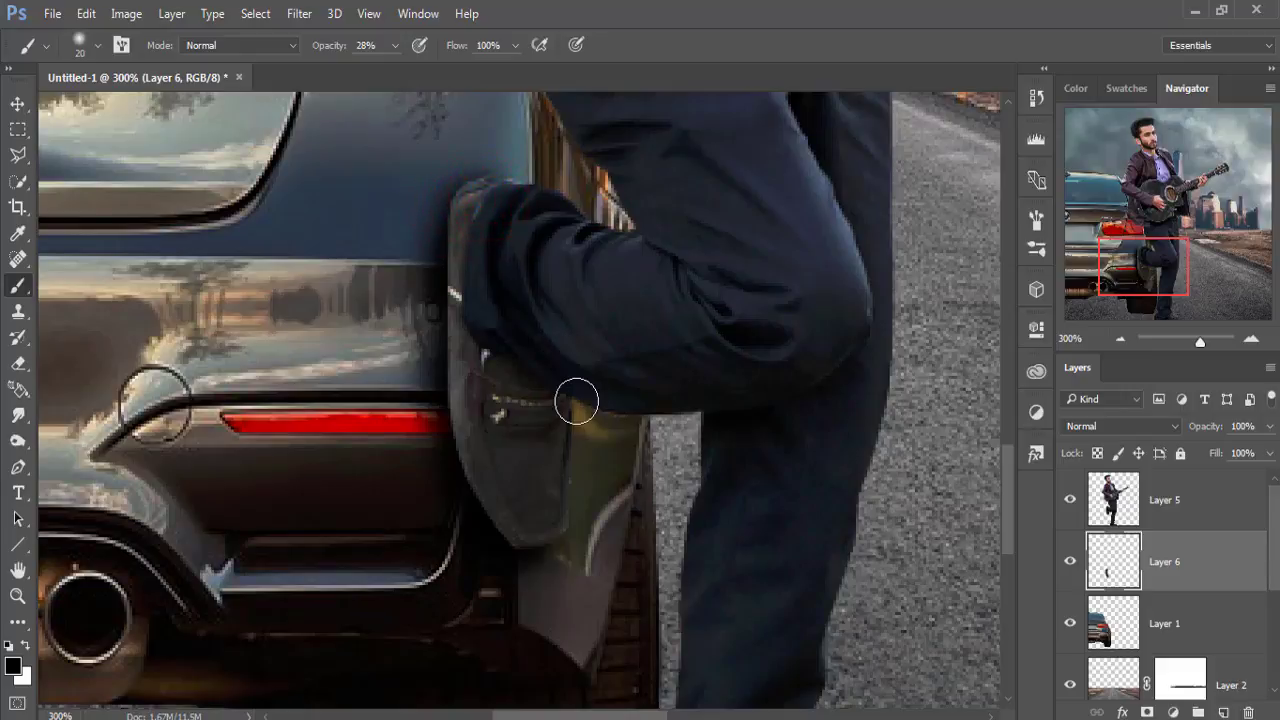
{"action": "left_click", "coordinate": [466, 223]}
{"action": "left_click", "coordinate": [466, 300]}
{"action": "left_click", "coordinate": [457, 296]}
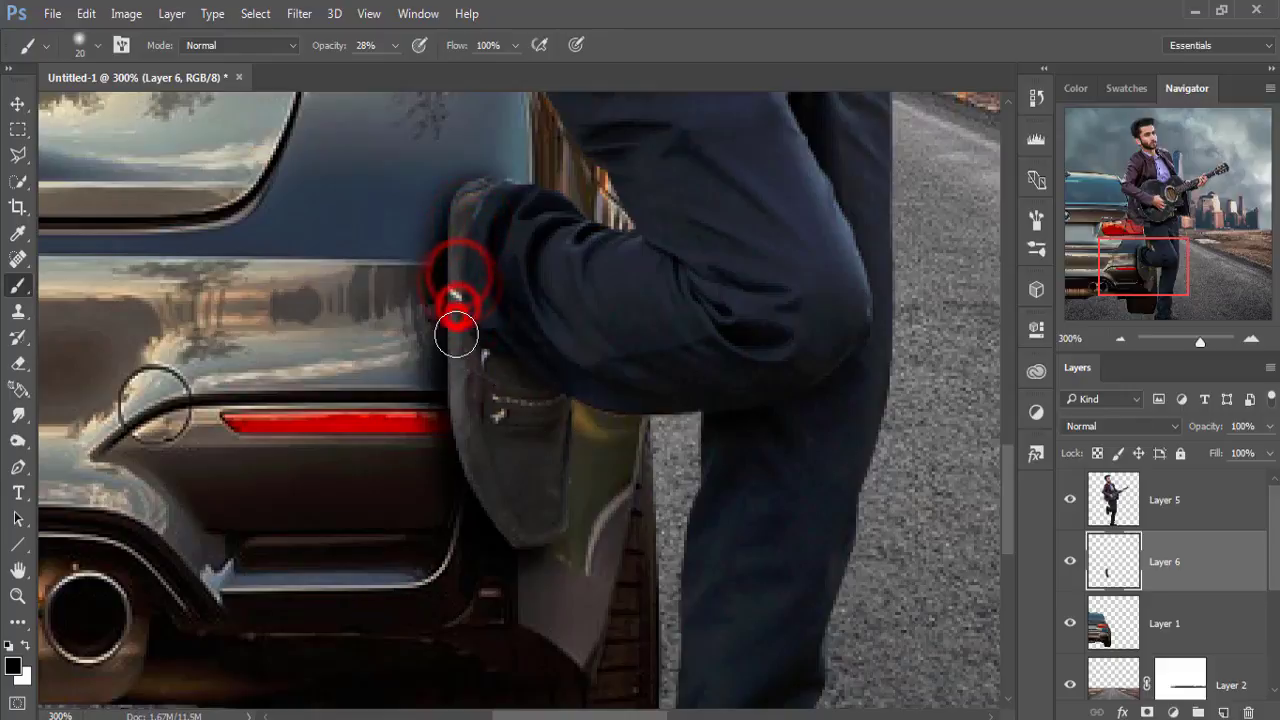
{"action": "left_click", "coordinate": [462, 372]}
{"action": "left_click", "coordinate": [463, 423]}
{"action": "left_click", "coordinate": [470, 455]}
{"action": "left_click", "coordinate": [498, 497]}
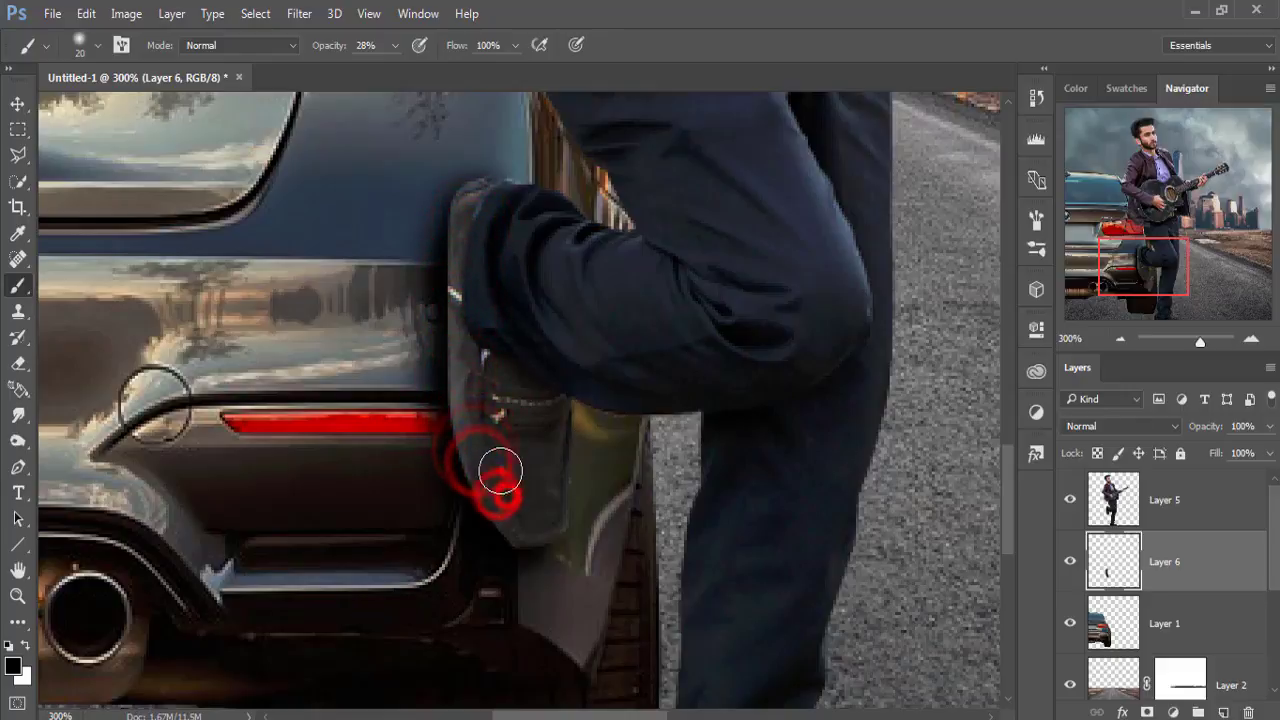
{"action": "left_click", "coordinate": [500, 471]}
{"action": "left_click", "coordinate": [540, 522]}
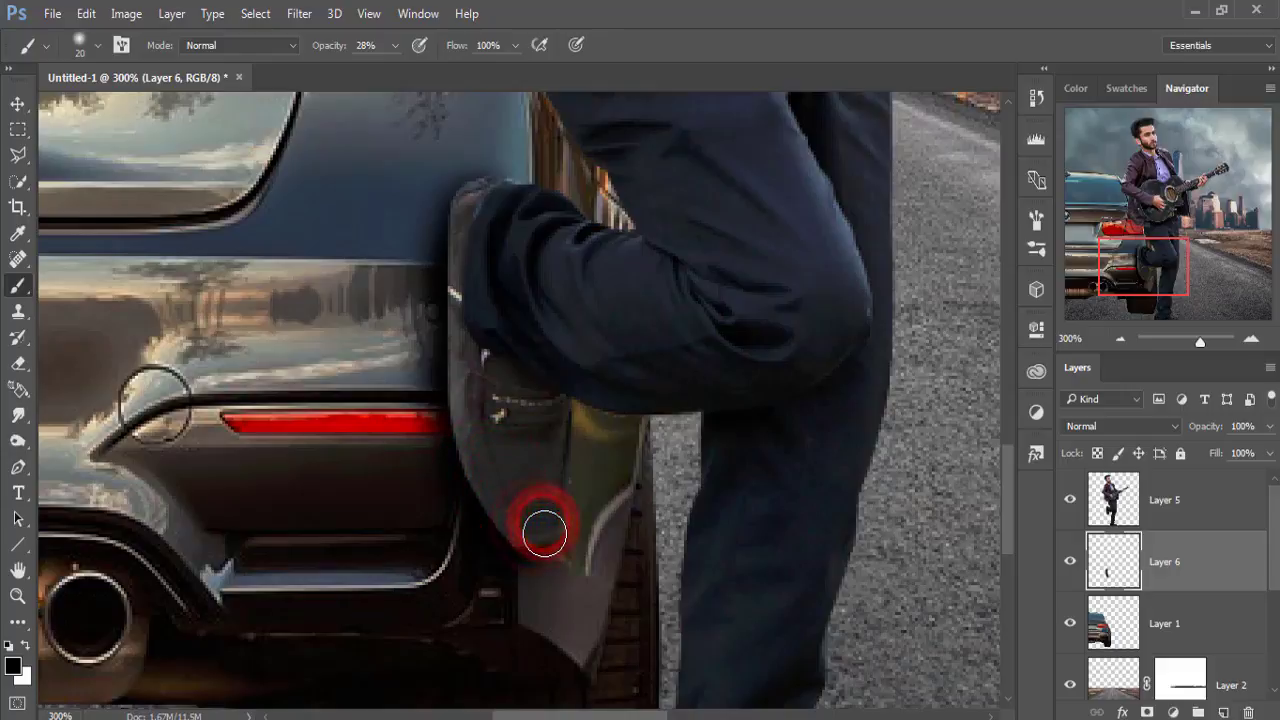
Build up soft shadow along the shoe's left and lower edges and around the heel
{"action": "left_click", "coordinate": [455, 200]}
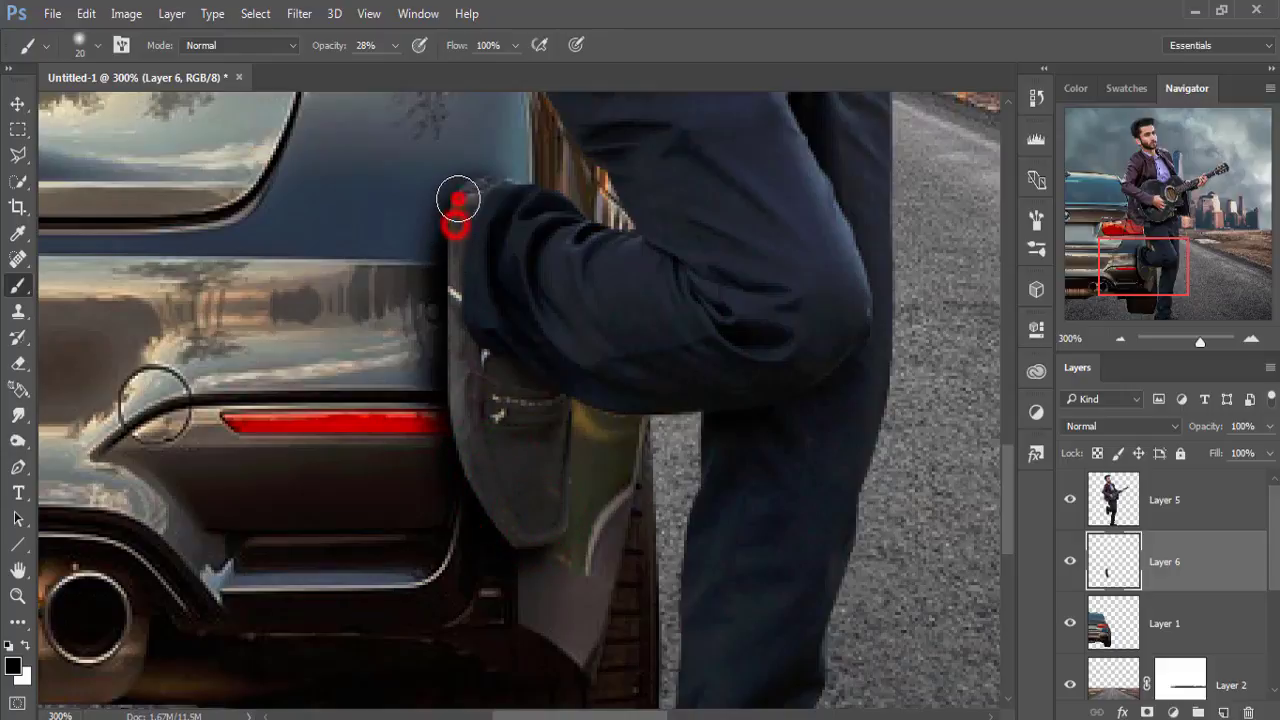
{"action": "left_click", "coordinate": [457, 252]}
{"action": "left_click", "coordinate": [477, 320]}
{"action": "left_click", "coordinate": [514, 349]}
{"action": "left_click", "coordinate": [550, 420]}
{"action": "left_click", "coordinate": [558, 457]}
{"action": "left_click", "coordinate": [553, 500]}
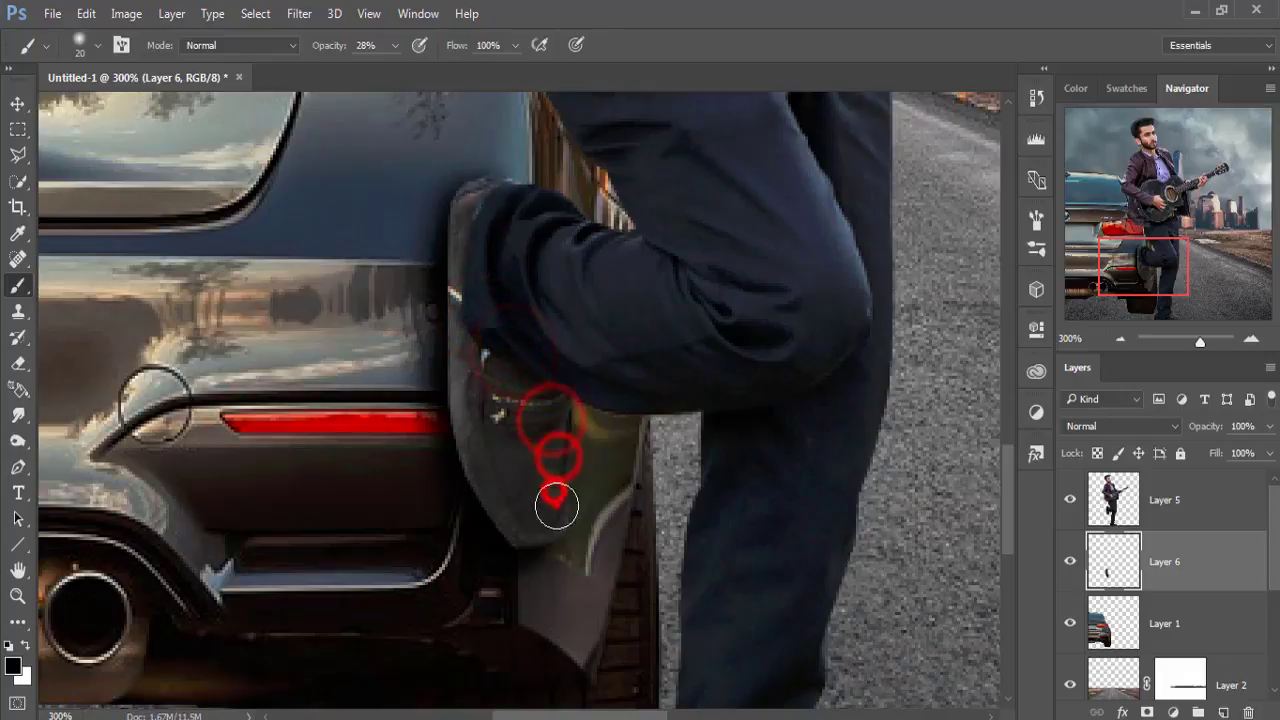
{"action": "left_click", "coordinate": [557, 437]}
{"action": "left_click", "coordinate": [550, 492]}
{"action": "left_click", "coordinate": [565, 402]}
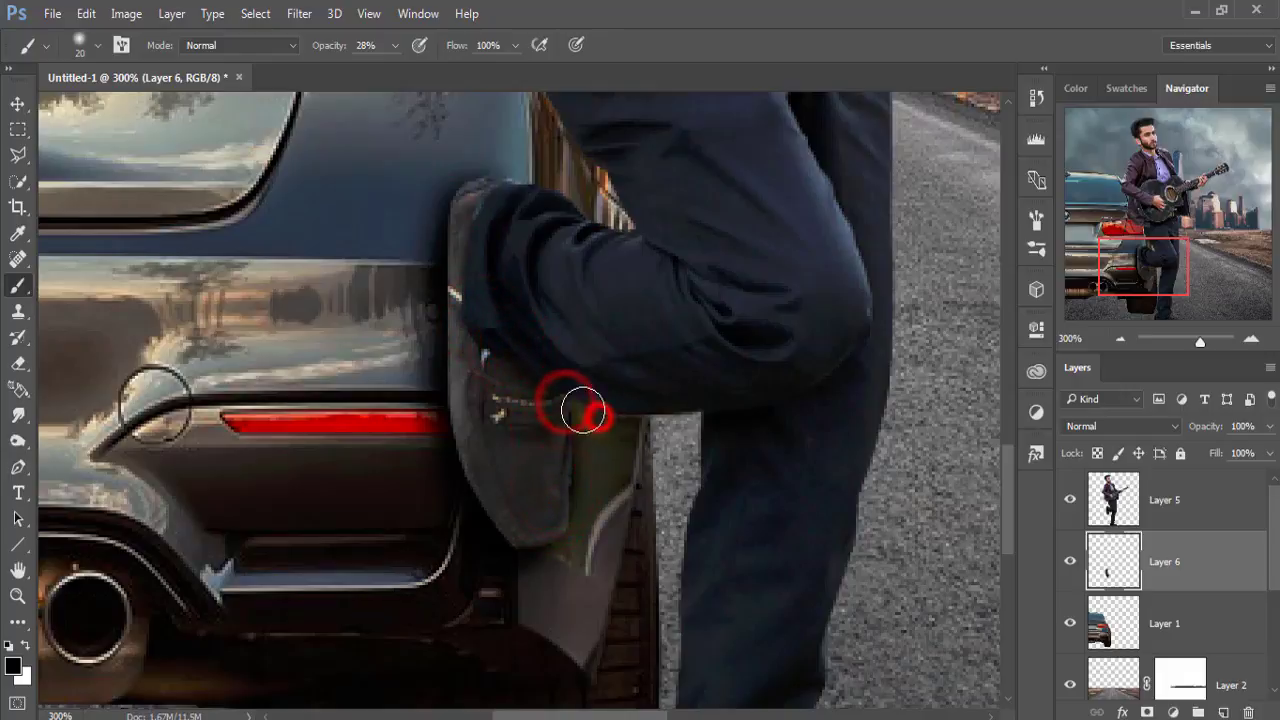
{"action": "left_click", "coordinate": [590, 418]}
{"action": "left_click", "coordinate": [551, 403]}
{"action": "left_click", "coordinate": [567, 412]}
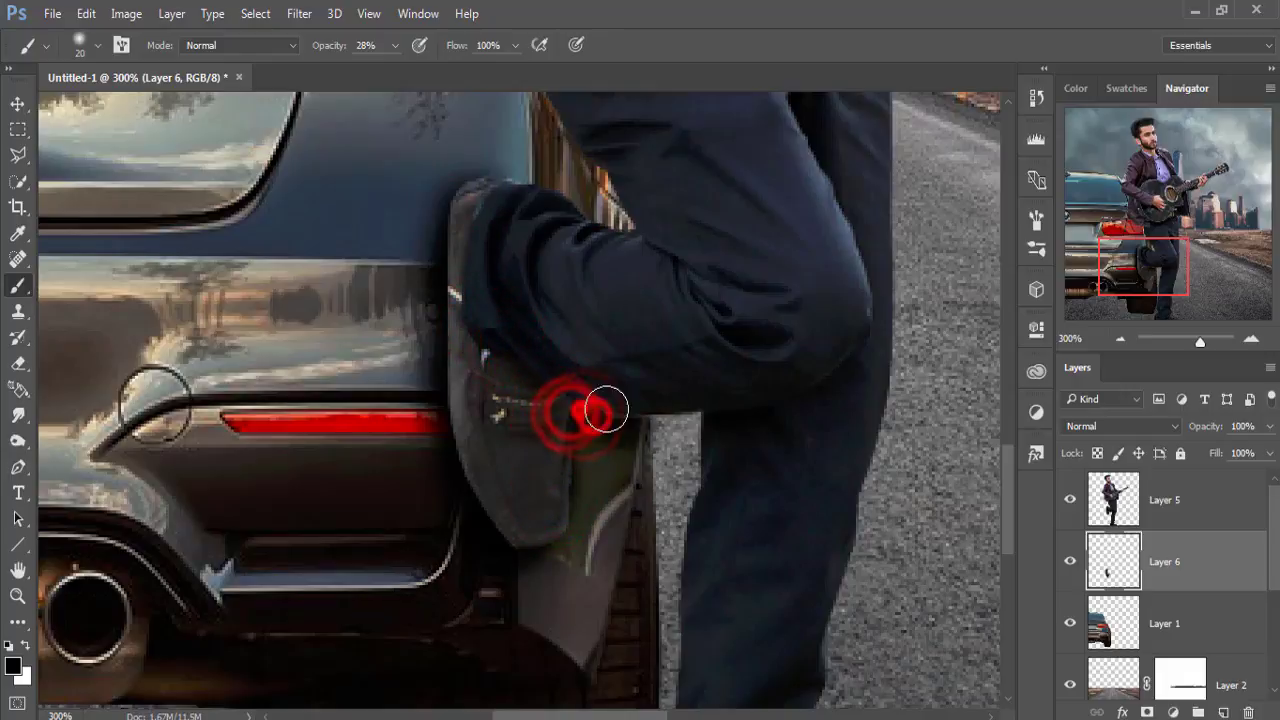
{"action": "left_click", "coordinate": [591, 411]}
Paint a final soft shadow on the asphalt around the shoe
{"action": "left_click", "coordinate": [550, 410]}
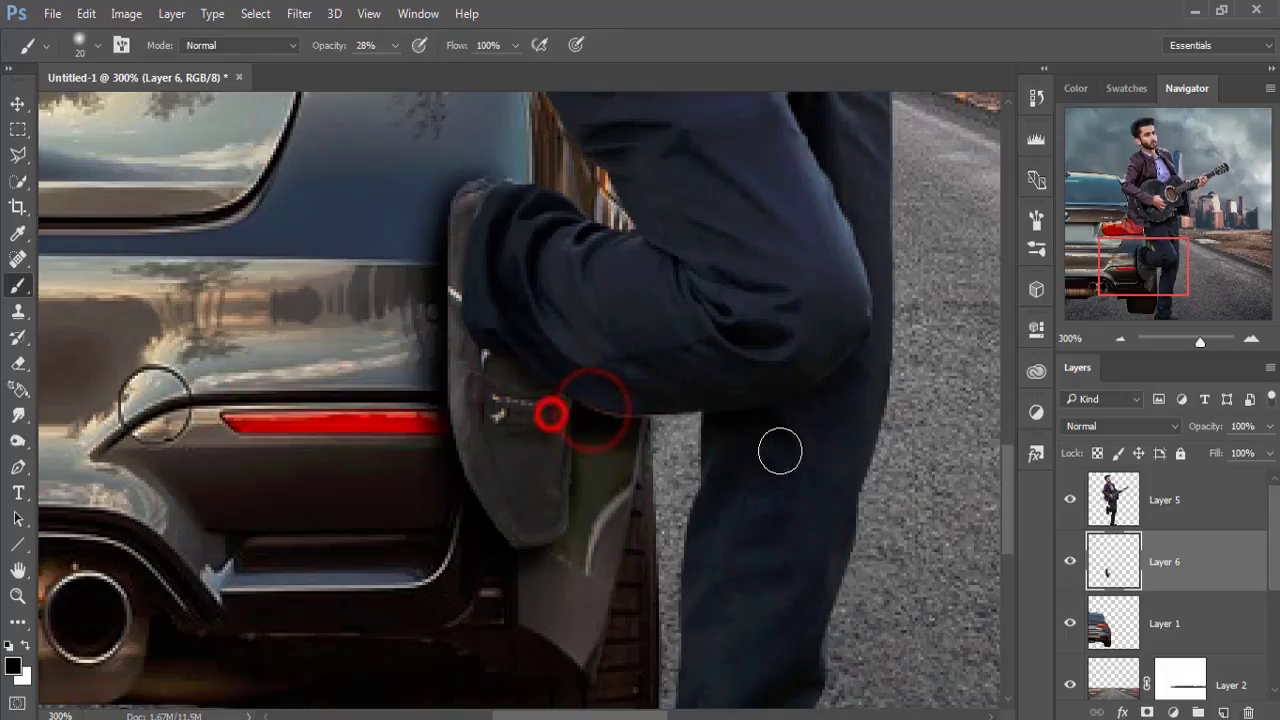
{"action": "left_click_drag", "start_coordinate": [641, 436], "coordinate": [428, 263]}
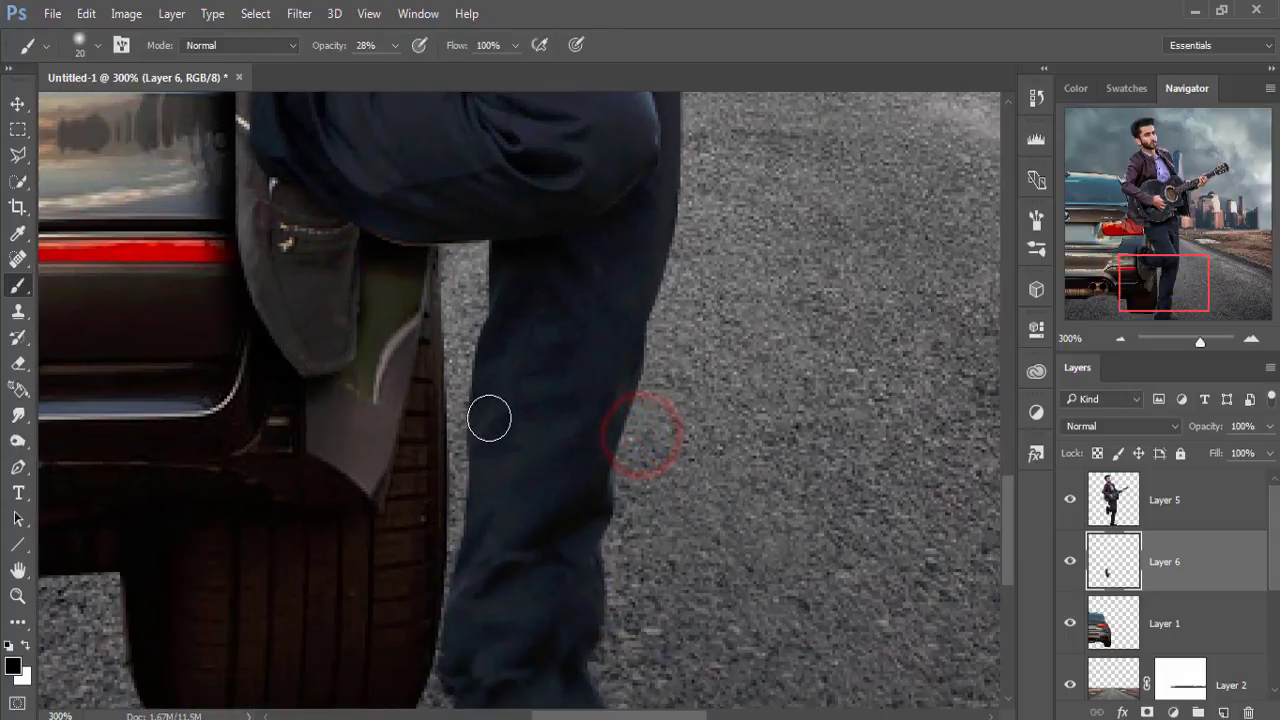
{"action": "left_click_drag", "start_coordinate": [418, 436], "coordinate": [423, 189]}
{"action": "mouse_move", "coordinate": [474, 440]}
{"action": "left_mouse_down"}
{"action": "mouse_move", "coordinate": [435, 530]}
{"action": "mouse_move", "coordinate": [828, 447]}
{"action": "left_mouse_up"}
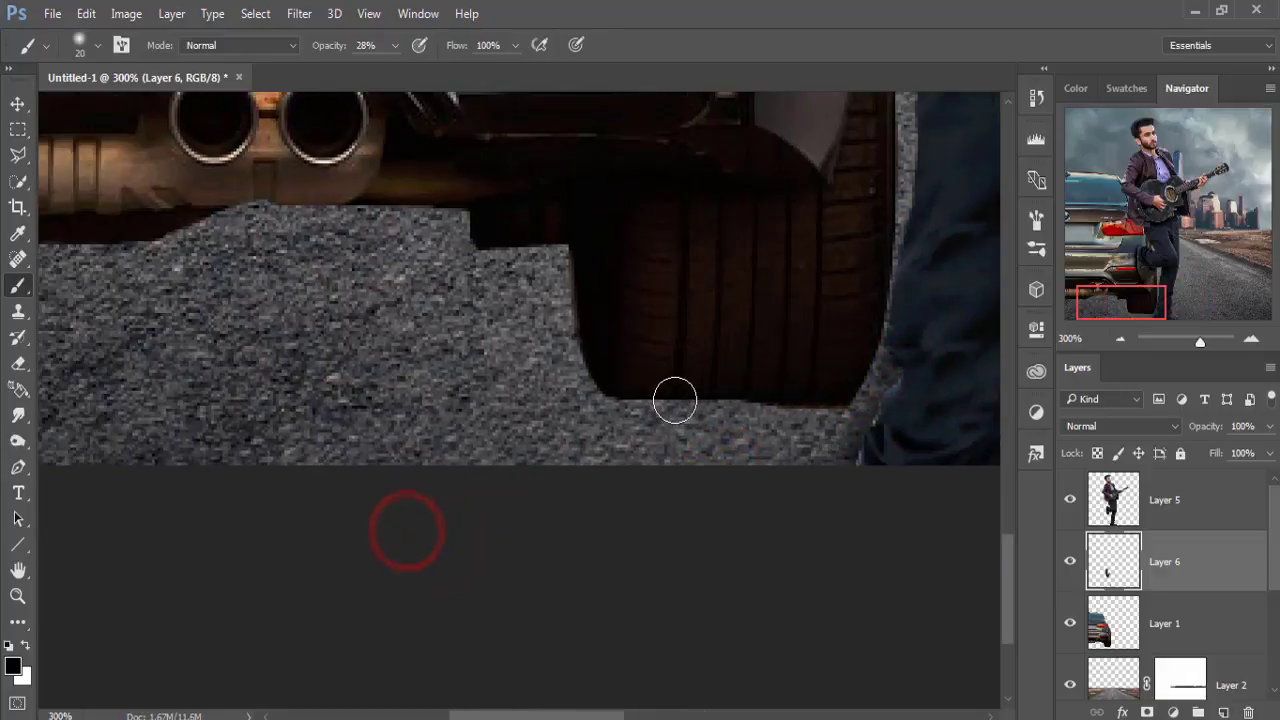
Add a new Layer 7 above the road's Layer 2 and paint black shadow under the tire
{"action": "left_click", "coordinate": [1237, 690]}
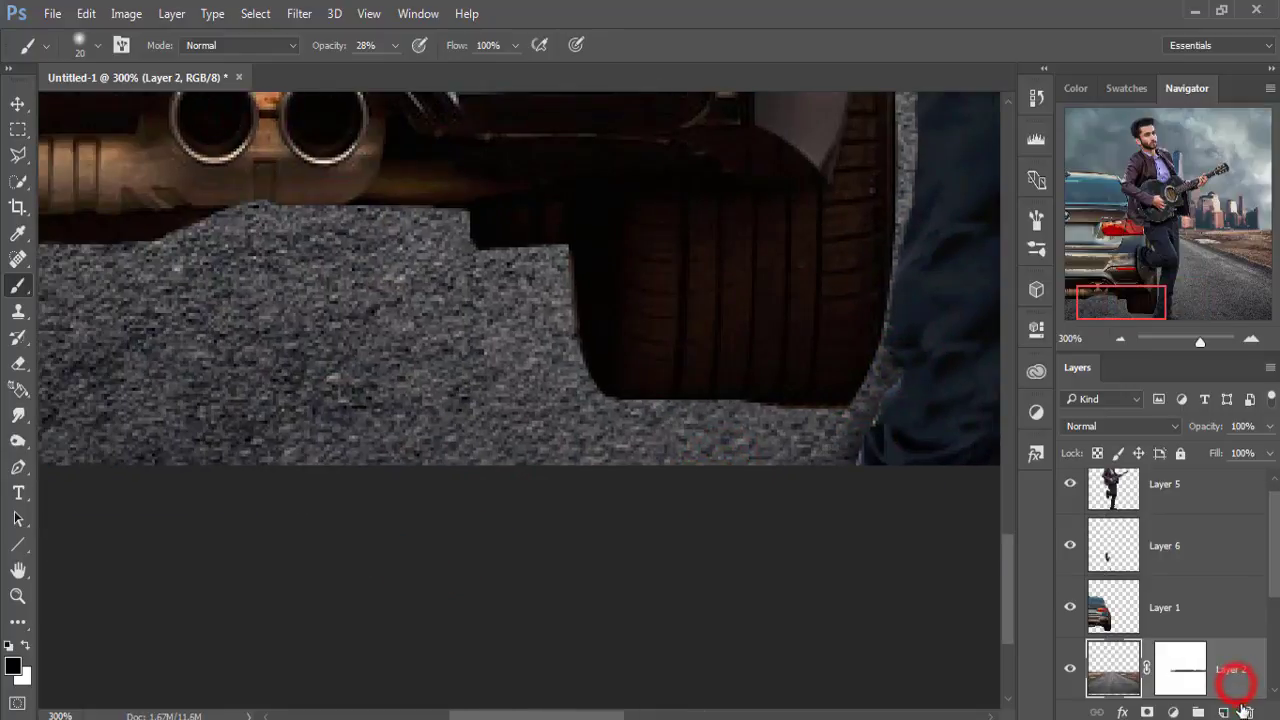
{"action": "left_click", "coordinate": [1223, 712]}
{"action": "mouse_move", "coordinate": [748, 413]}
{"action": "left_mouse_down"}
{"action": "mouse_move", "coordinate": [807, 392]}
{"action": "mouse_move", "coordinate": [766, 400]}
{"action": "mouse_move", "coordinate": [771, 380]}
{"action": "mouse_move", "coordinate": [582, 399]}
{"action": "mouse_move", "coordinate": [769, 394]}
{"action": "mouse_move", "coordinate": [650, 398]}
{"action": "mouse_move", "coordinate": [557, 366]}
{"action": "mouse_move", "coordinate": [506, 286]}
{"action": "mouse_move", "coordinate": [450, 260]}
{"action": "left_mouse_up"}
{"action": "mouse_move", "coordinate": [464, 246]}
{"action": "left_mouse_down"}
{"action": "mouse_move", "coordinate": [440, 248]}
{"action": "mouse_move", "coordinate": [571, 266]}
{"action": "left_mouse_up"}
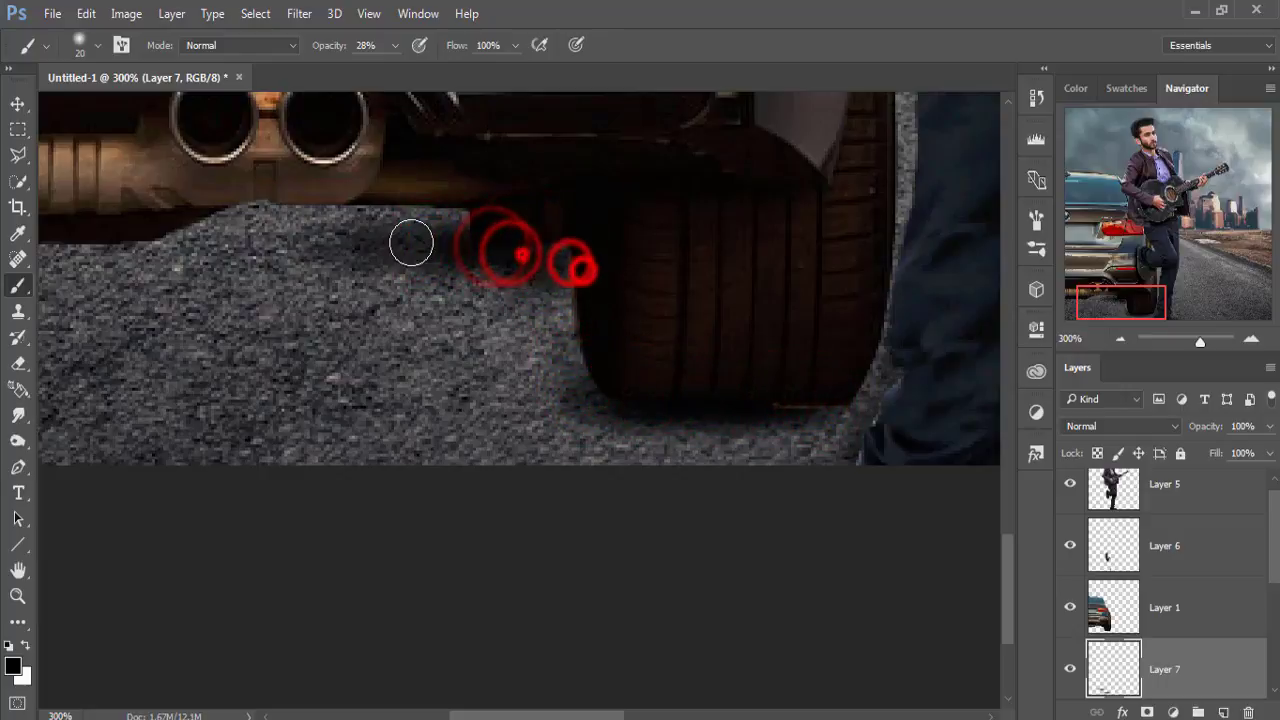
Darken the asphalt under and around the car's exhaust with soft black strokes
{"action": "left_click_drag", "start_coordinate": [409, 282], "coordinate": [646, 289]}
{"action": "mouse_move", "coordinate": [572, 229]}
{"action": "left_mouse_down"}
{"action": "mouse_move", "coordinate": [609, 214]}
{"action": "mouse_move", "coordinate": [649, 229]}
{"action": "mouse_move", "coordinate": [460, 223]}
{"action": "mouse_move", "coordinate": [374, 268]}
{"action": "mouse_move", "coordinate": [317, 249]}
{"action": "left_mouse_up"}
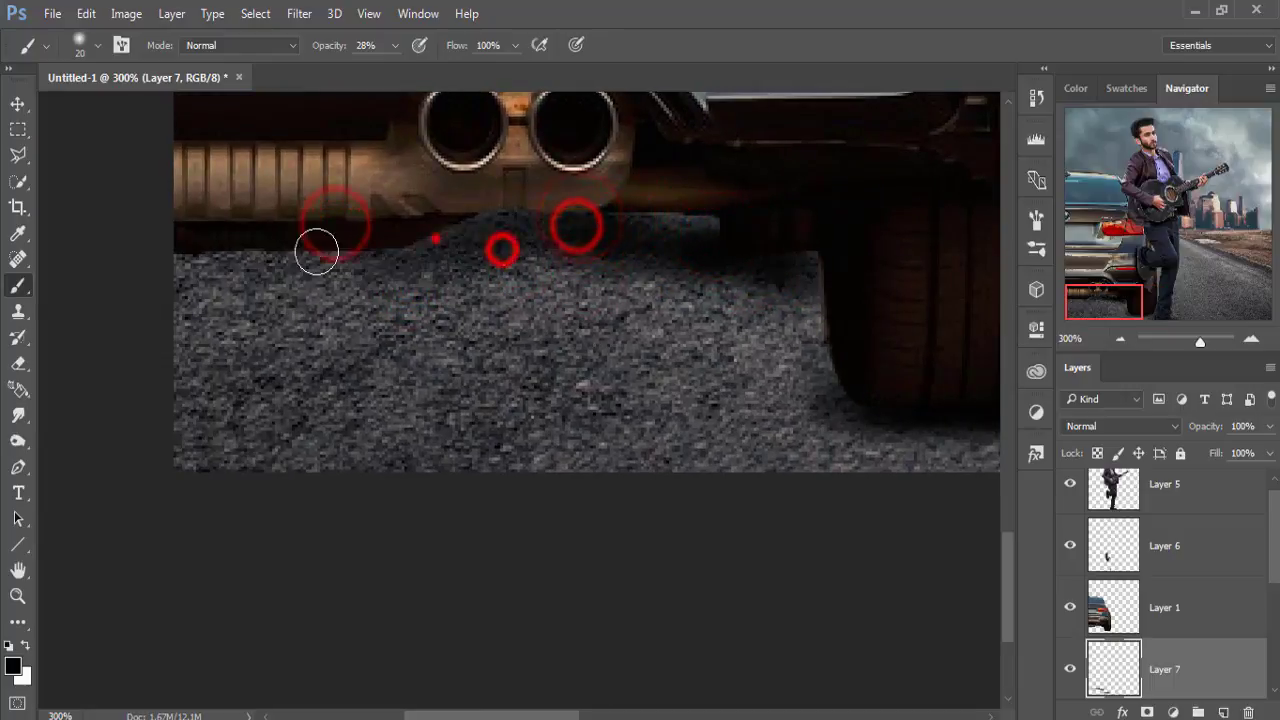
{"action": "mouse_move", "coordinate": [434, 234]}
{"action": "left_mouse_down"}
{"action": "mouse_move", "coordinate": [620, 231]}
{"action": "mouse_move", "coordinate": [714, 246]}
{"action": "left_mouse_up"}
{"action": "left_click_drag", "start_coordinate": [585, 268], "coordinate": [419, 262]}
{"action": "left_click", "coordinate": [700, 248]}
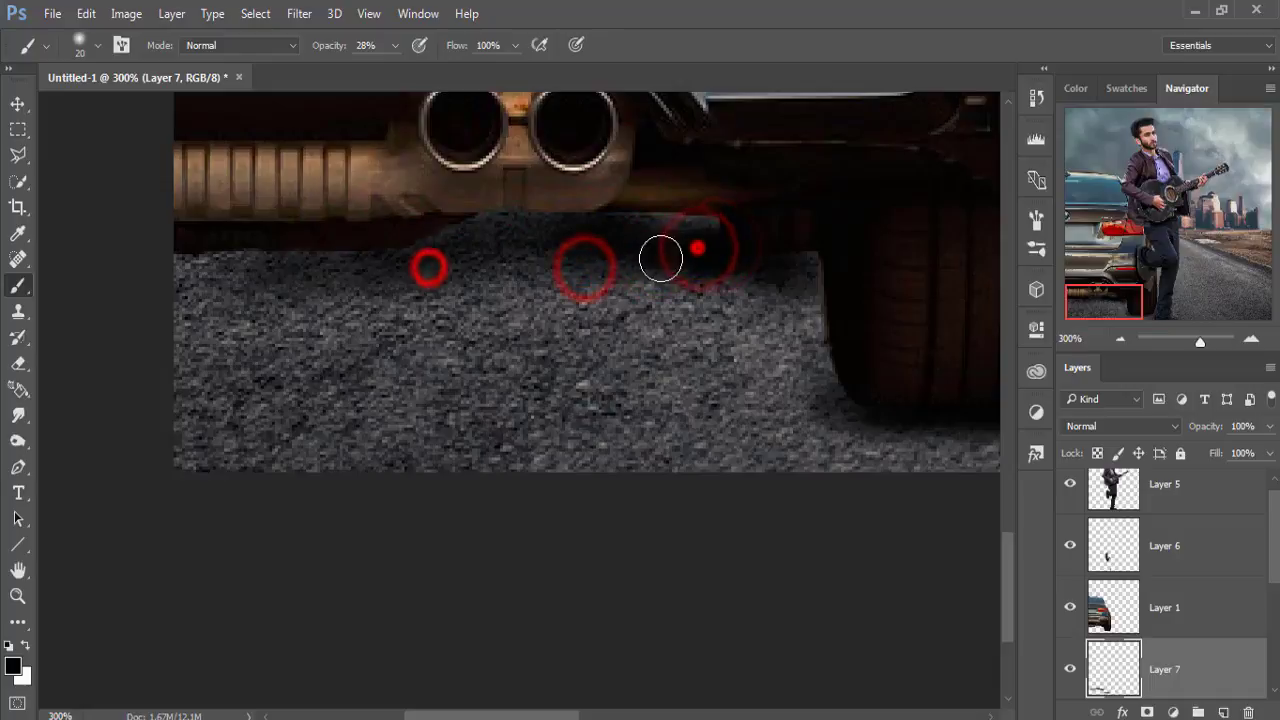
{"action": "left_click_drag", "start_coordinate": [649, 217], "coordinate": [723, 223]}
{"action": "left_click", "coordinate": [678, 236]}
{"action": "left_click_drag", "start_coordinate": [449, 355], "coordinate": [713, 263]}
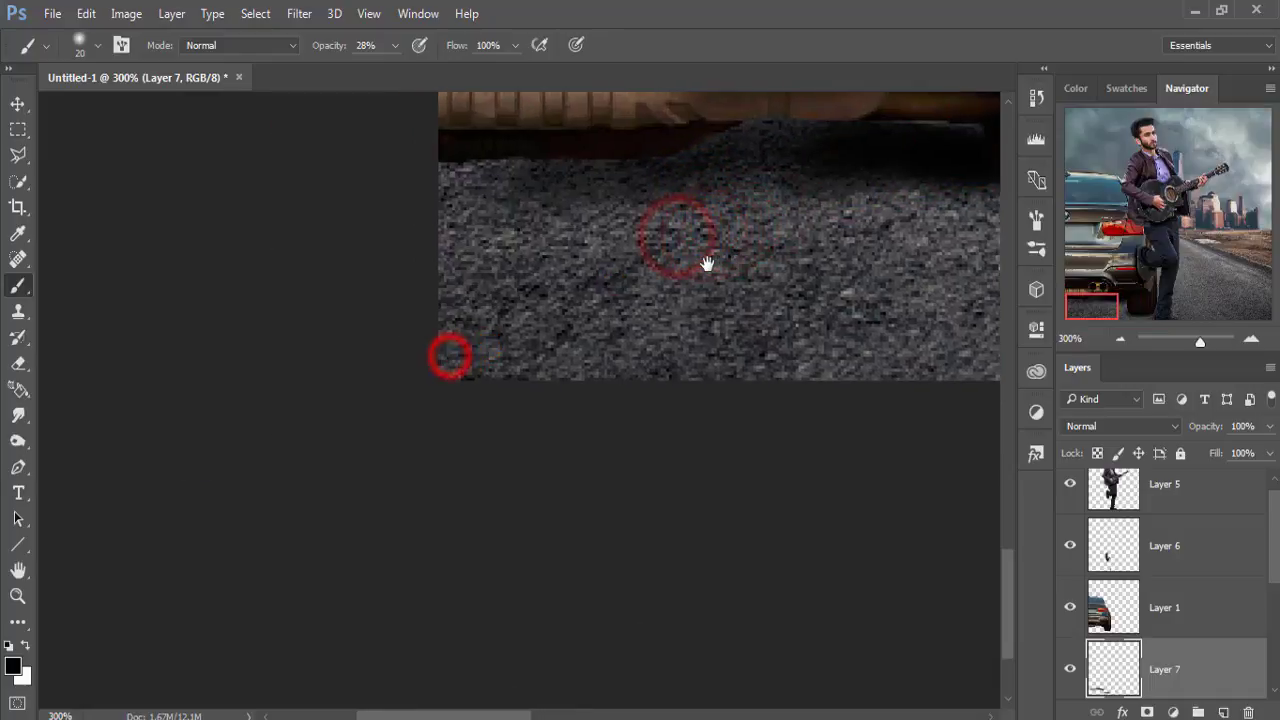
{"action": "left_click", "coordinate": [600, 189]}
{"action": "left_click", "coordinate": [650, 180]}
{"action": "mouse_move", "coordinate": [650, 199]}
{"action": "left_mouse_down"}
{"action": "mouse_move", "coordinate": [697, 229]}
{"action": "mouse_move", "coordinate": [466, 189]}
{"action": "mouse_move", "coordinate": [520, 167]}
{"action": "mouse_move", "coordinate": [674, 206]}
{"action": "mouse_move", "coordinate": [700, 229]}
{"action": "mouse_move", "coordinate": [811, 234]}
{"action": "mouse_move", "coordinate": [926, 199]}
{"action": "mouse_move", "coordinate": [400, 274]}
{"action": "mouse_move", "coordinate": [323, 260]}
{"action": "left_mouse_up"}
Deepen the ground shadow between the exhaust and the tire
{"action": "left_click_drag", "start_coordinate": [209, 297], "coordinate": [437, 266]}
{"action": "left_click", "coordinate": [310, 258]}
{"action": "mouse_move", "coordinate": [291, 263]}
{"action": "left_mouse_down"}
{"action": "mouse_move", "coordinate": [431, 249]}
{"action": "mouse_move", "coordinate": [651, 277]}
{"action": "mouse_move", "coordinate": [420, 217]}
{"action": "mouse_move", "coordinate": [537, 222]}
{"action": "left_mouse_up"}
{"action": "left_click_drag", "start_coordinate": [537, 222], "coordinate": [485, 259]}
{"action": "left_click_drag", "start_coordinate": [223, 243], "coordinate": [394, 254]}
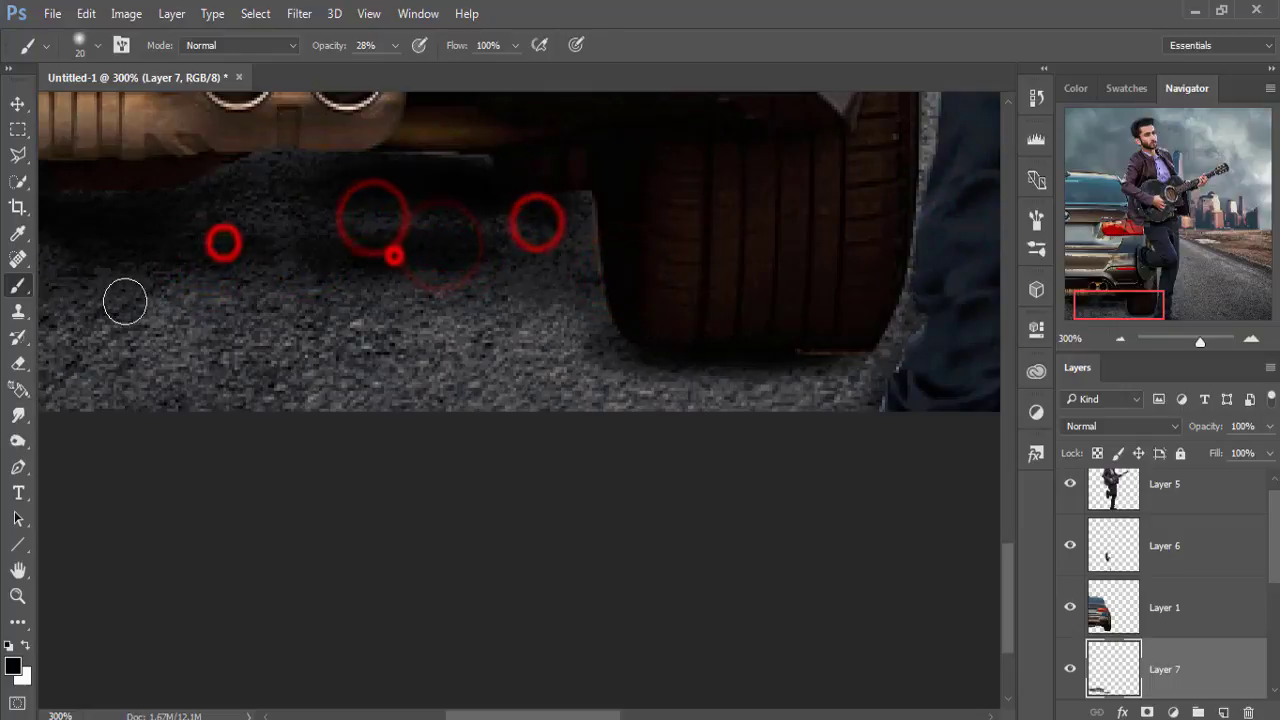
{"action": "mouse_move", "coordinate": [286, 286]}
{"action": "left_mouse_down"}
{"action": "mouse_move", "coordinate": [494, 300]}
{"action": "mouse_move", "coordinate": [449, 297]}
{"action": "mouse_move", "coordinate": [494, 257]}
{"action": "left_mouse_up"}
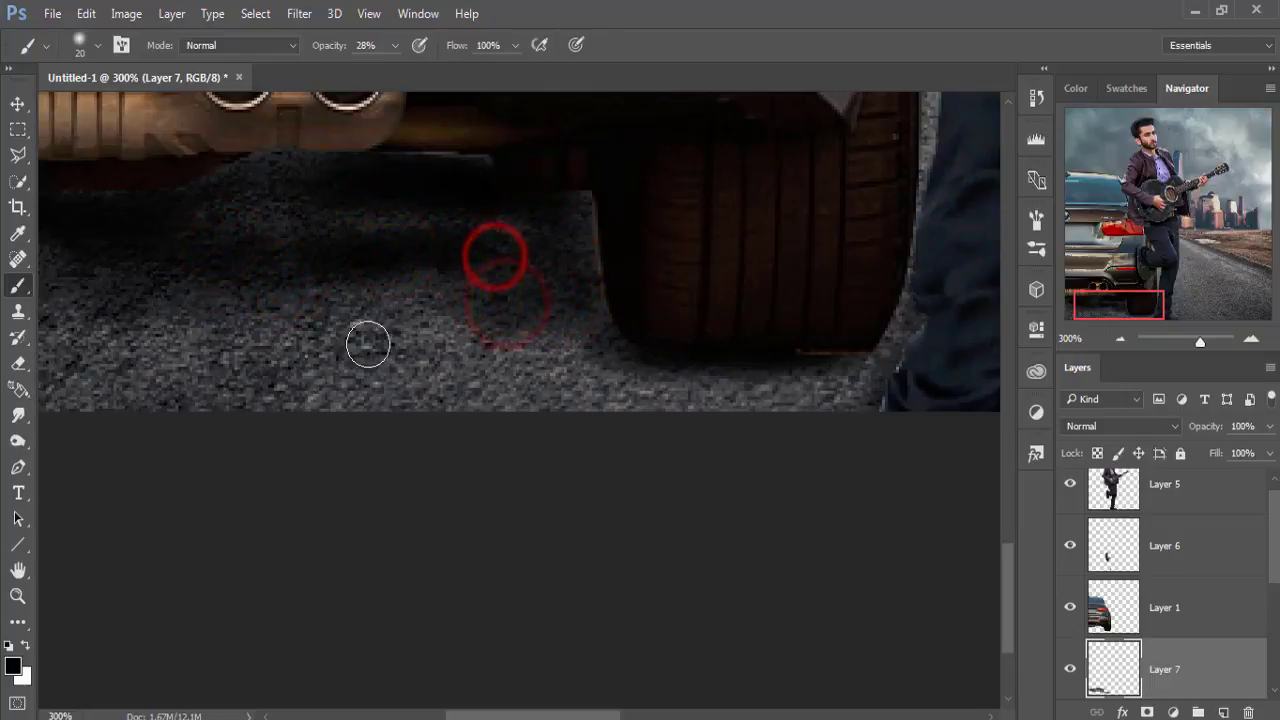
Switch to the Move tool, zoom out to view the whole composite, and select Layer 5
{"action": "left_click", "coordinate": [19, 109]}
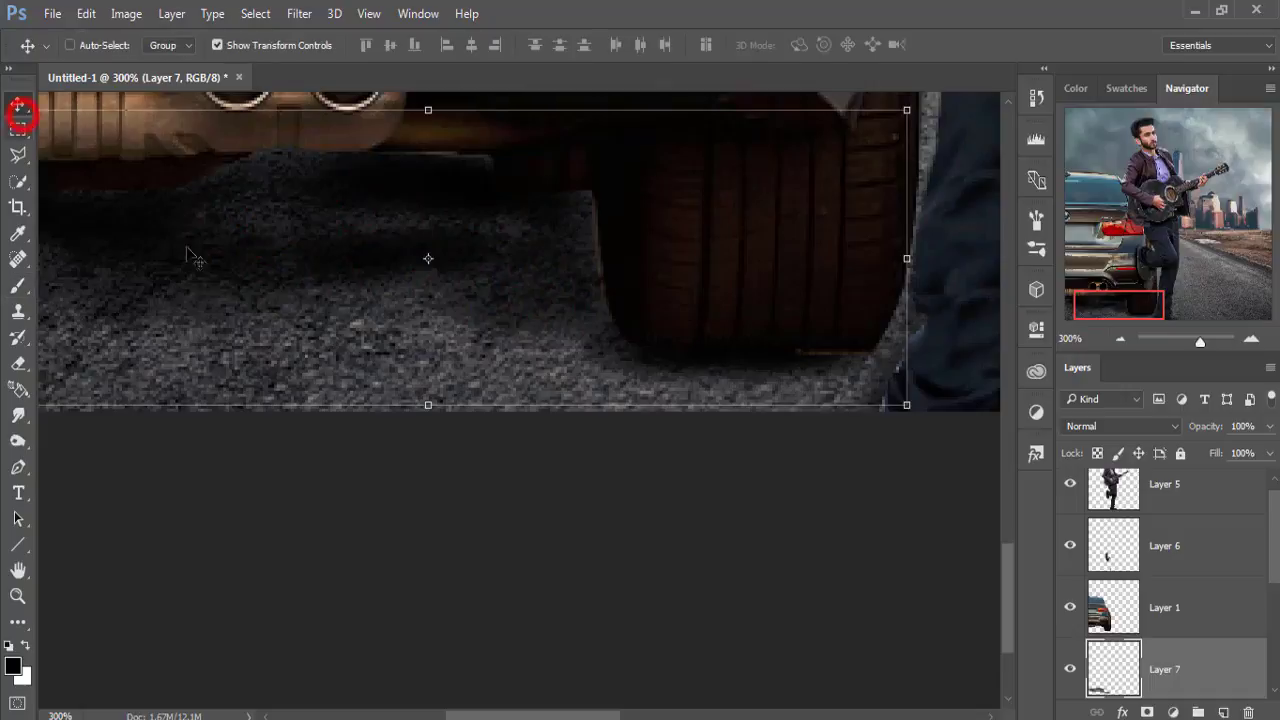
{"action": "key", "text": "ctrl+minus"}
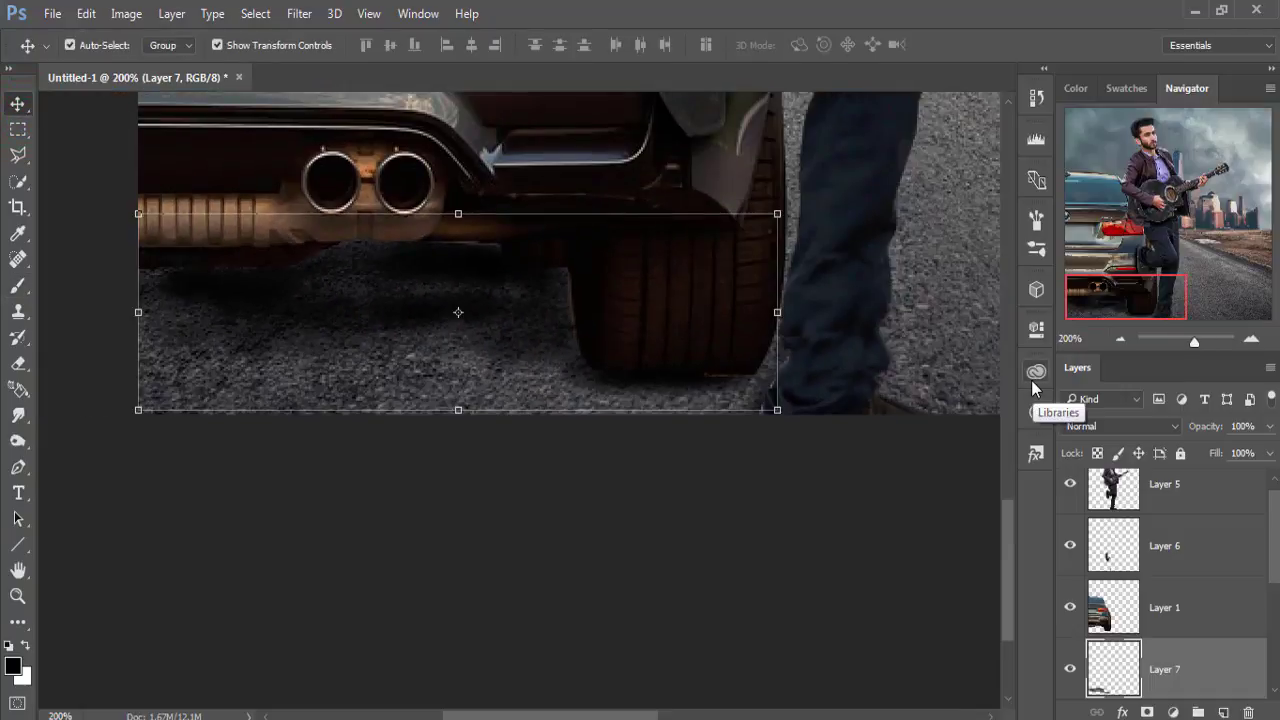
{"action": "key", "text": "ctrl+minus"}
{"action": "key", "text": "ctrl+minus"}
{"action": "key", "text": "ctrl+minus"}
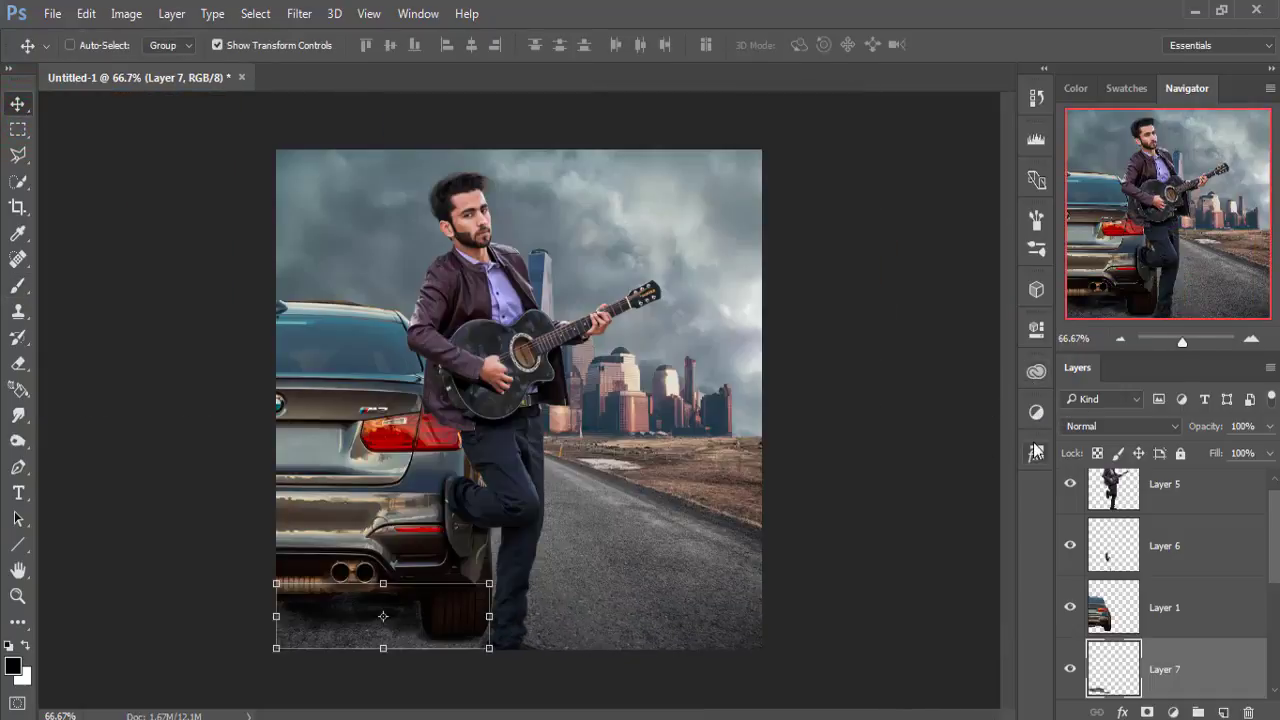
{"action": "left_click_drag", "start_coordinate": [1276, 533], "coordinate": [1276, 518]}
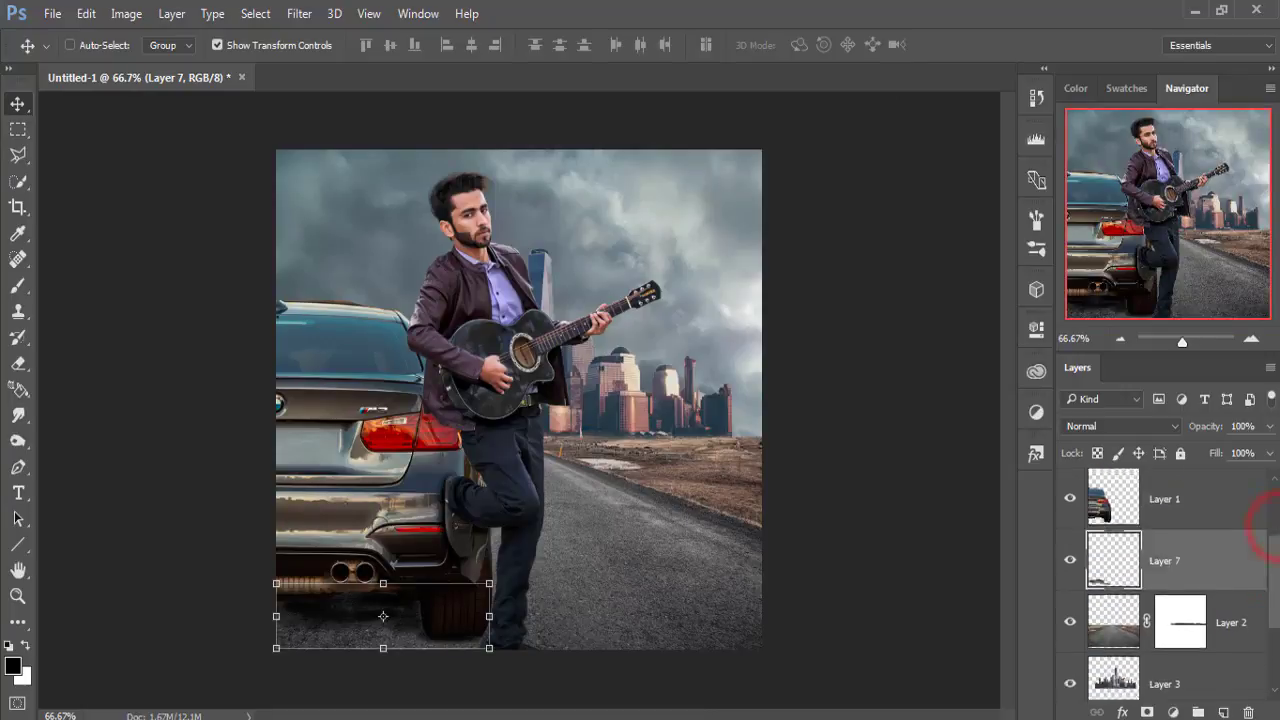
{"action": "left_click", "coordinate": [1183, 503]}
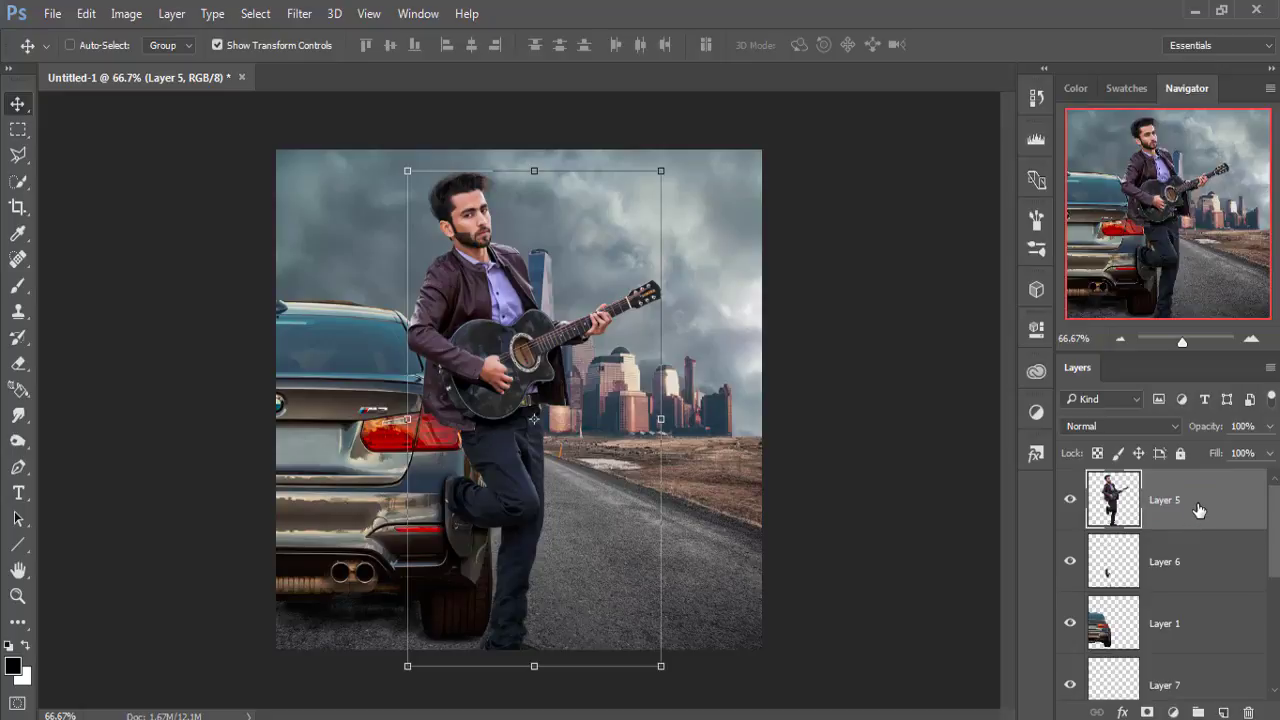
Duplicate the guitarist layer as Layer 5 copy
{"action": "right_click", "coordinate": [1199, 510]}
{"action": "left_click", "coordinate": [848, 197]}
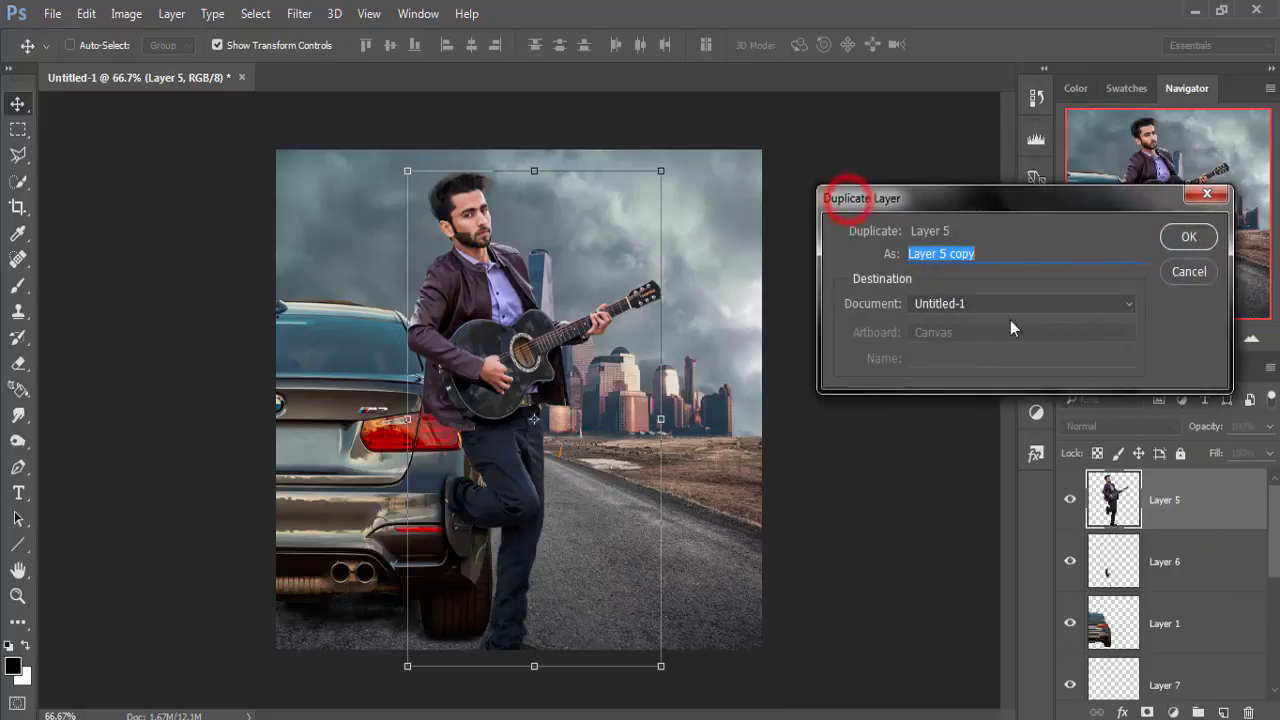
{"action": "left_click", "coordinate": [1188, 237]}
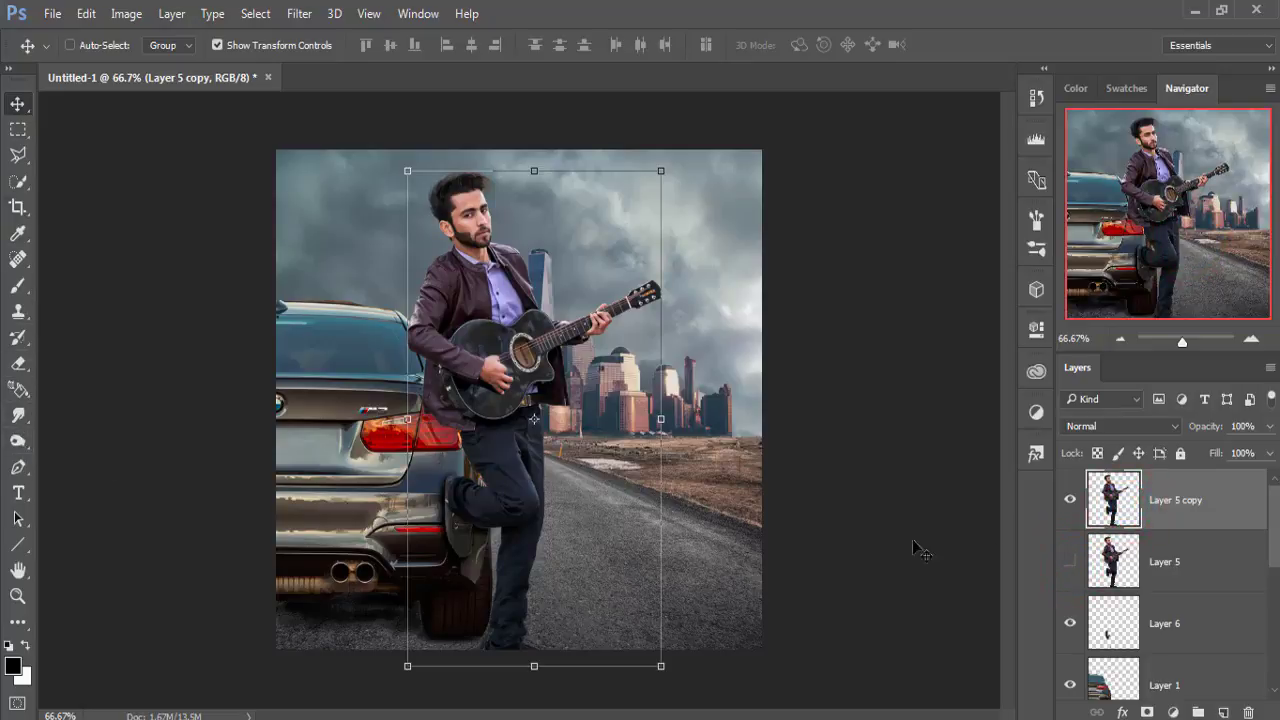
Add a new Layer 8 above the copy and fill it with 50% gray
{"action": "left_click", "coordinate": [1221, 712]}
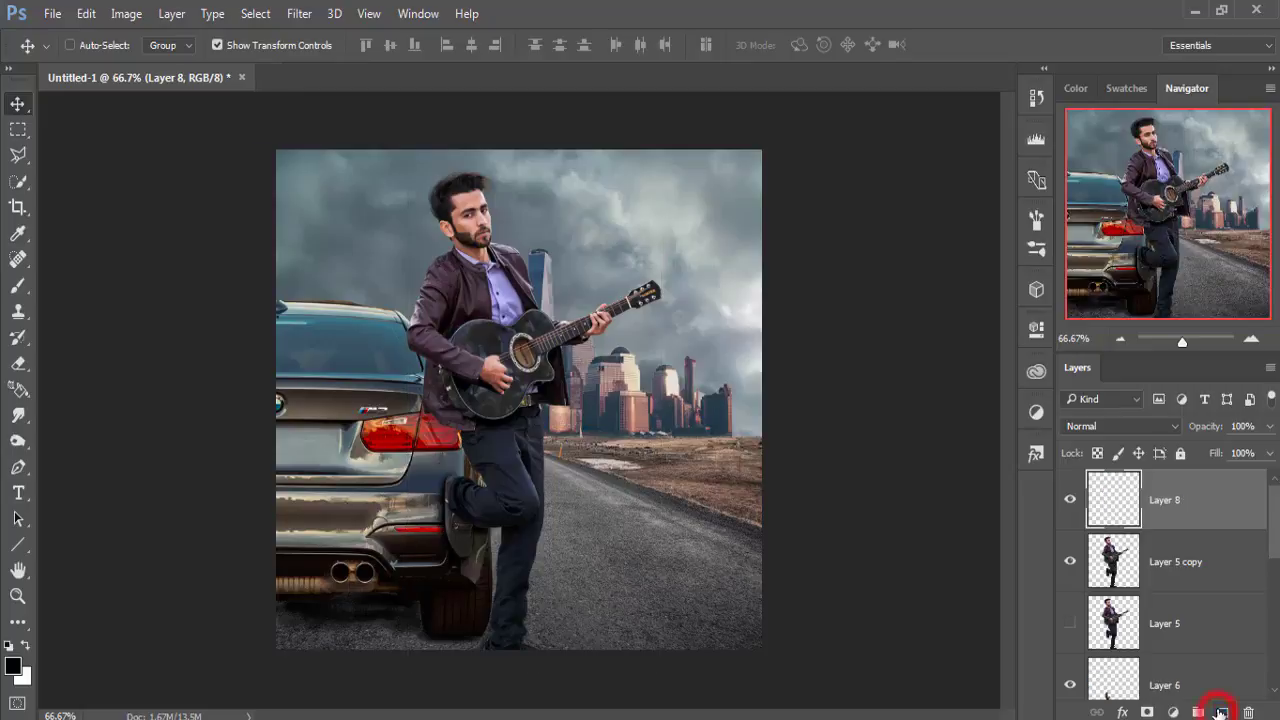
{"action": "left_click", "coordinate": [1188, 507]}
{"action": "left_click", "coordinate": [86, 13]}
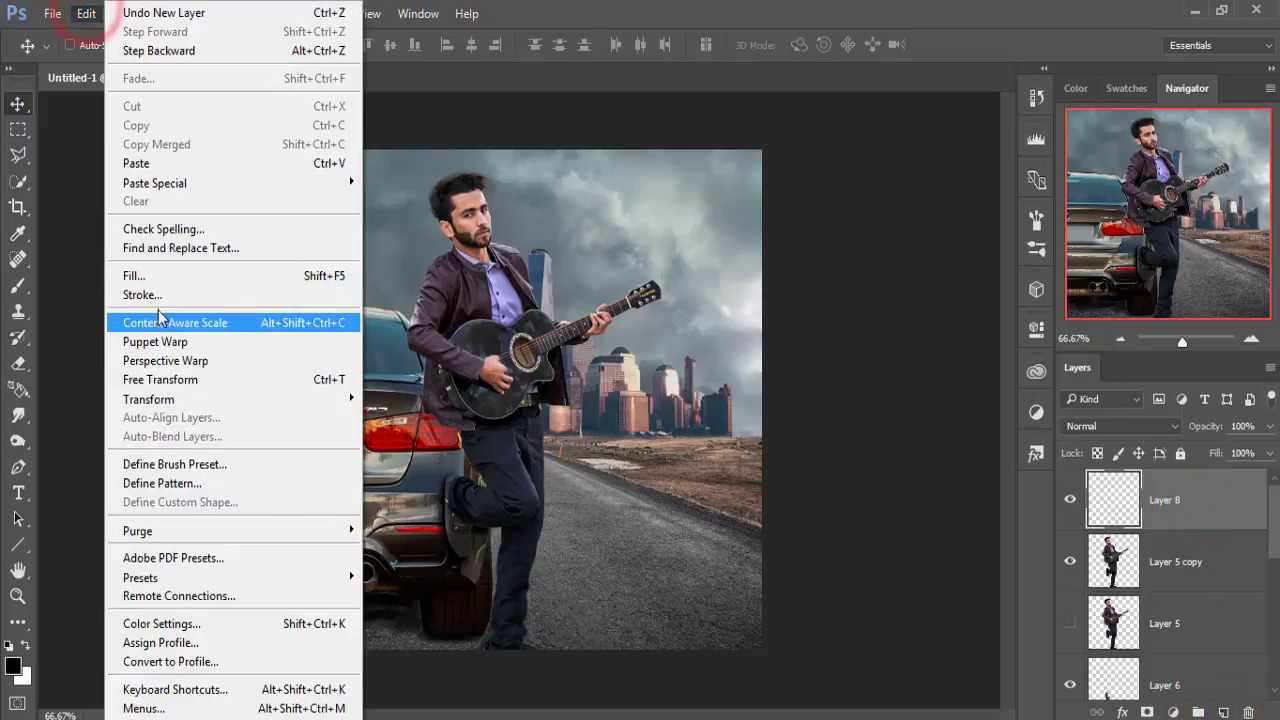
{"action": "left_click", "coordinate": [151, 275]}
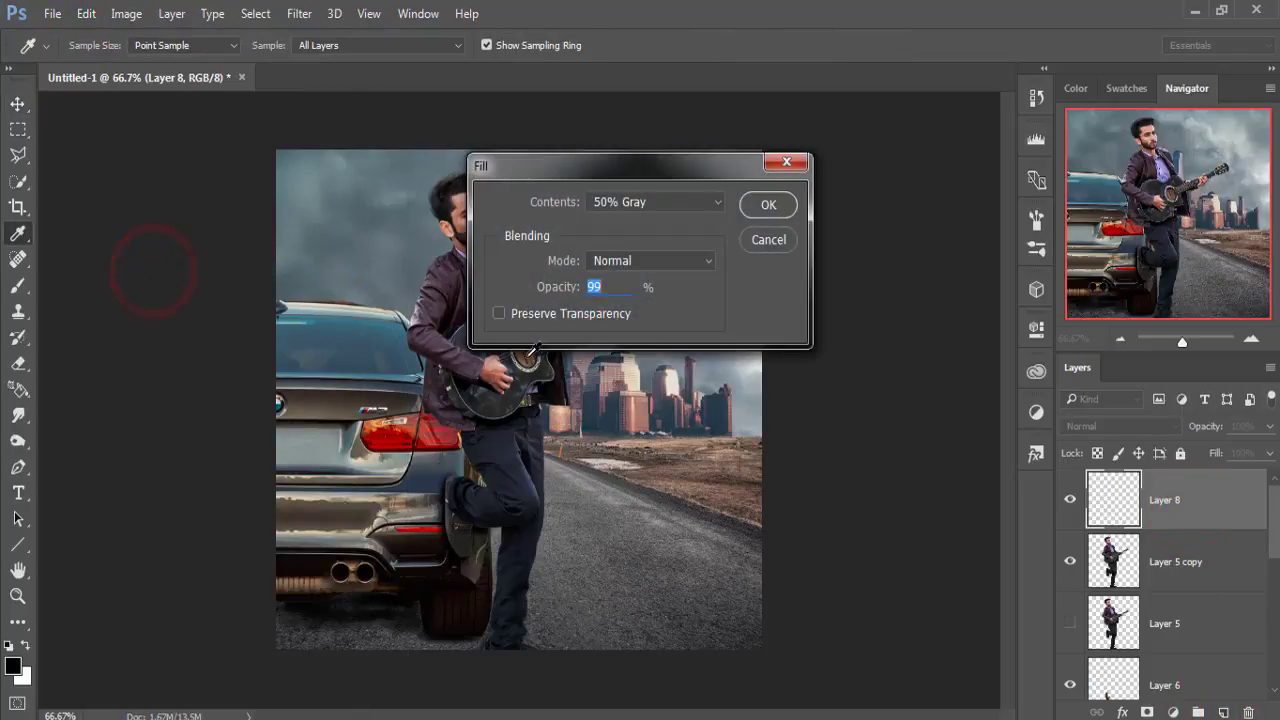
{"action": "left_click", "coordinate": [766, 205]}
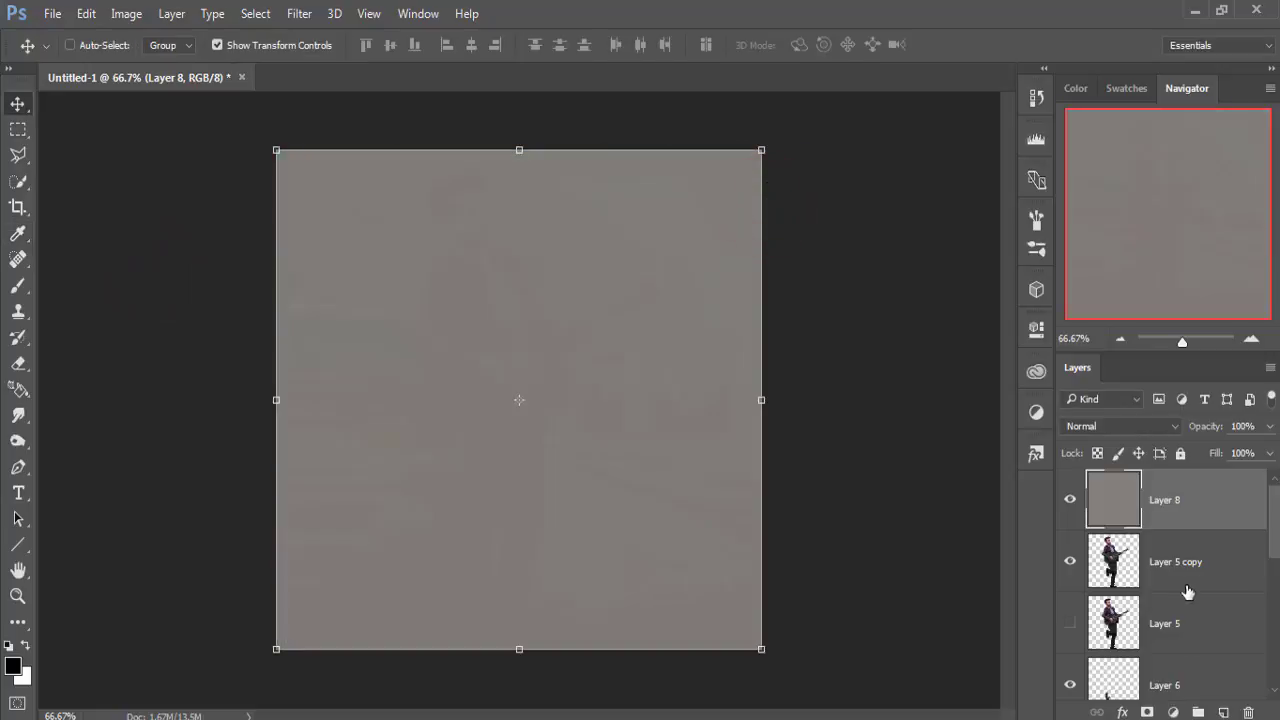
Clip Layer 8 to the guitarist copy and set its blend mode to Overlay
{"action": "right_click", "coordinate": [1186, 500]}
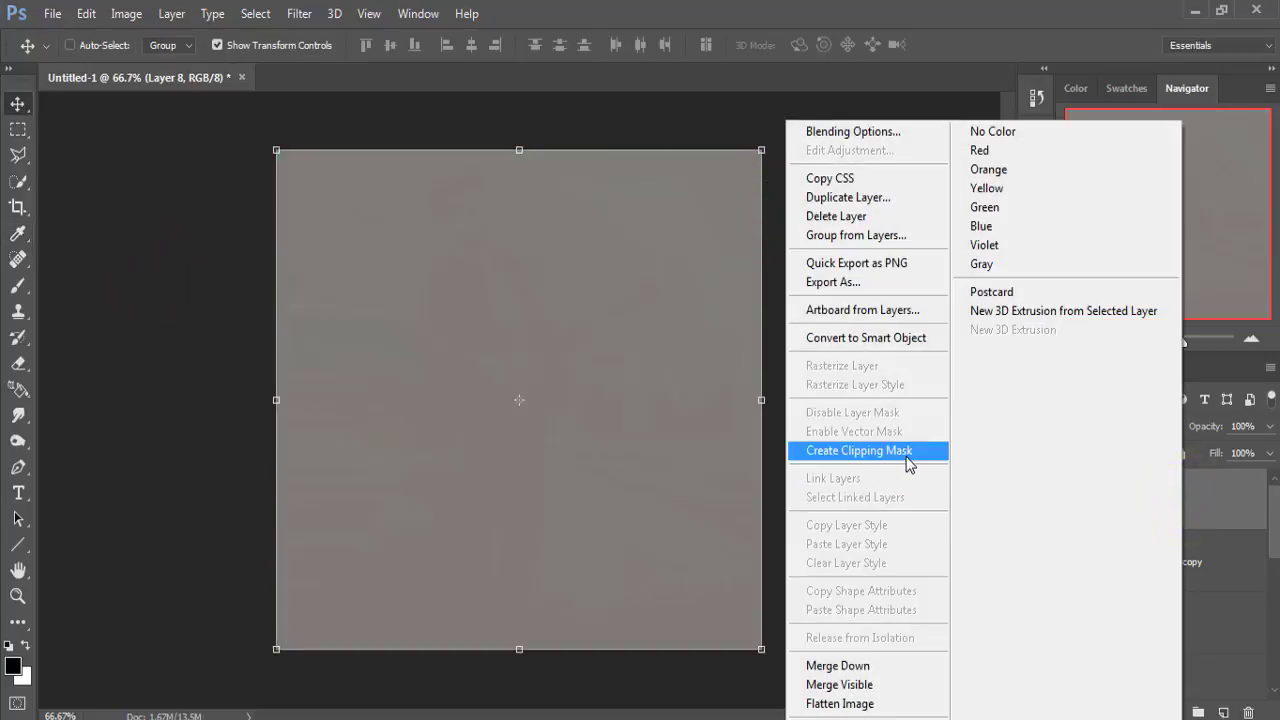
{"action": "left_click", "coordinate": [905, 455]}
{"action": "left_click", "coordinate": [1150, 426]}
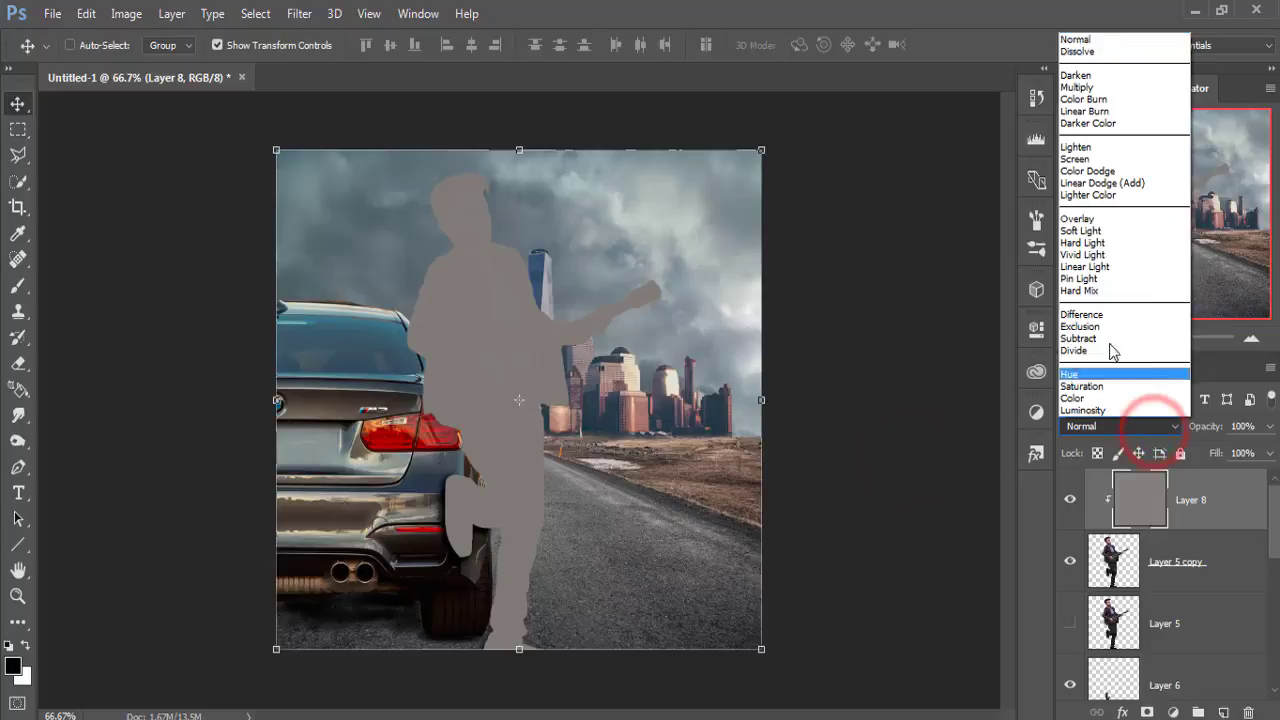
{"action": "left_click", "coordinate": [1090, 219]}
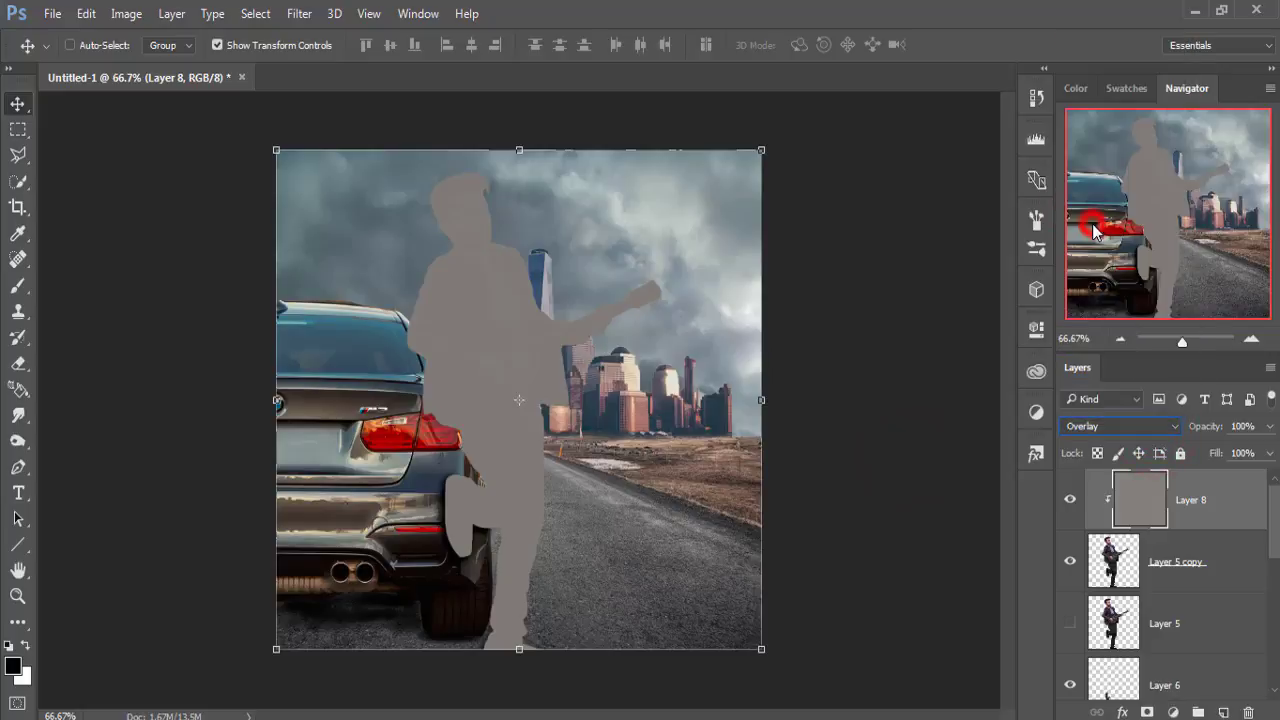
{"action": "left_click", "coordinate": [24, 446]}
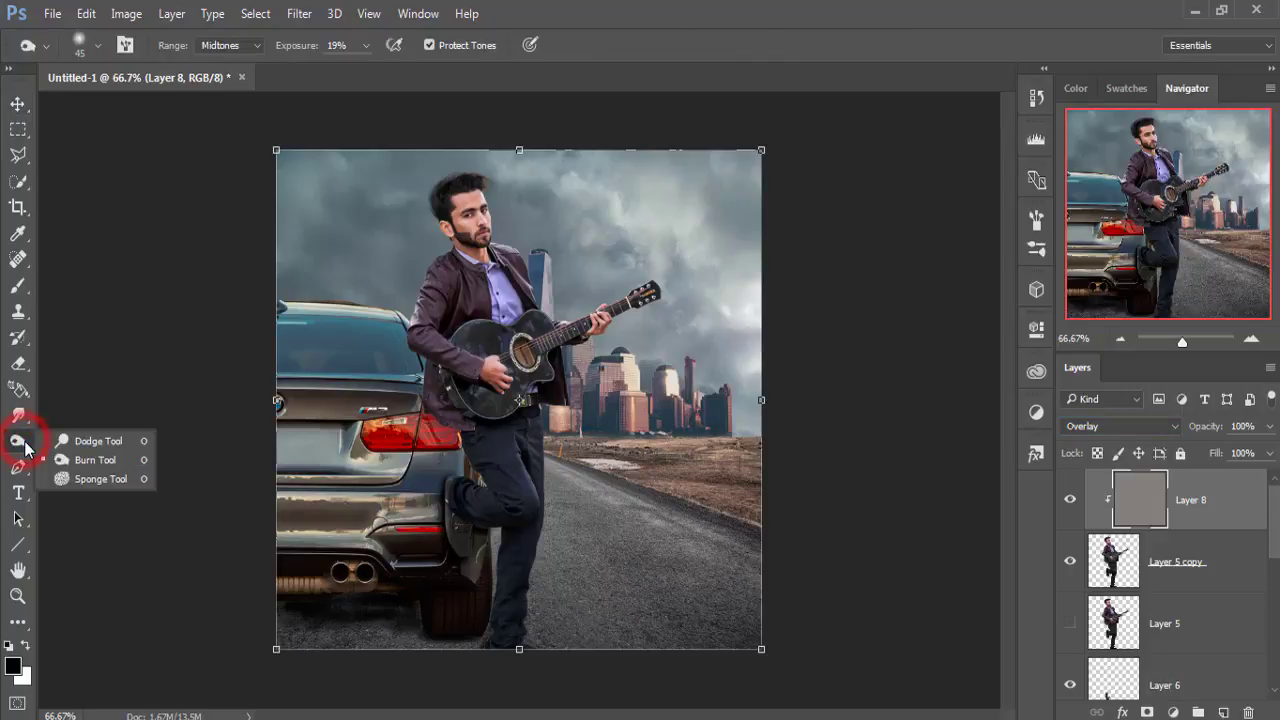
Dodge the jacket's arm, elbow and shoulder edges at 76% exposure
{"action": "left_click", "coordinate": [118, 446]}
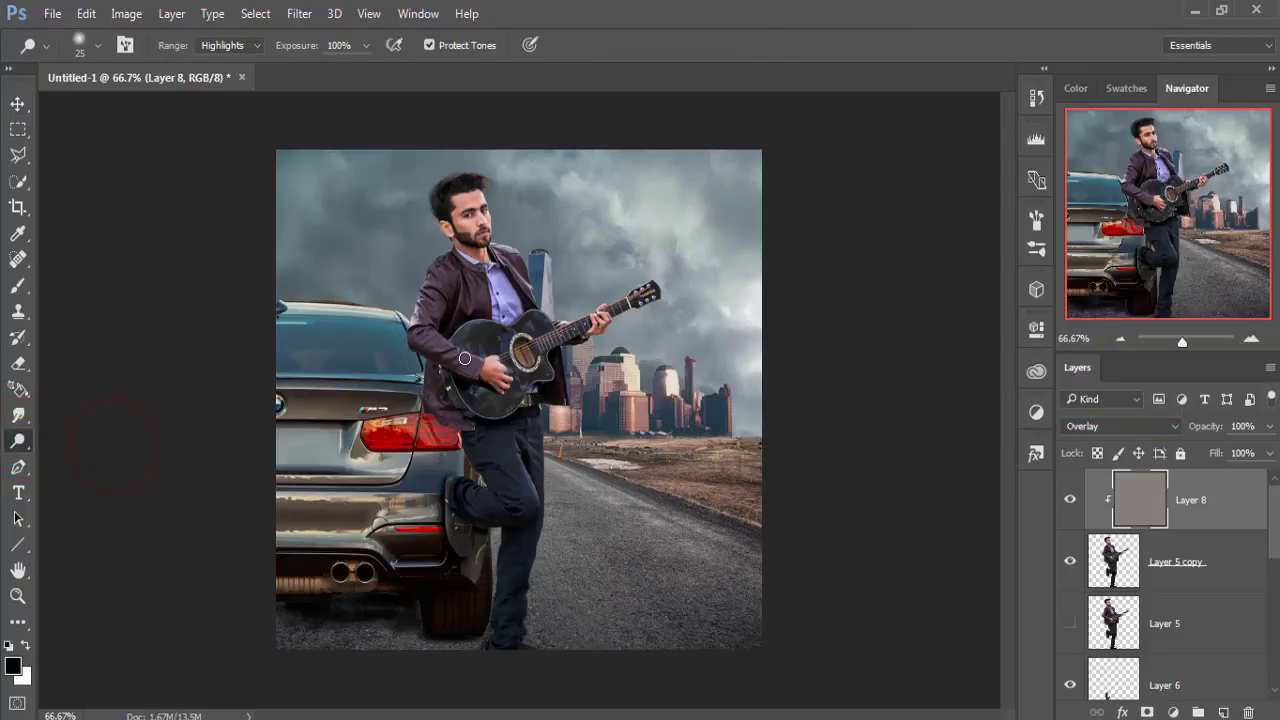
{"action": "scroll", "coordinate": [465, 358], "scroll_direction": "up", "scroll_amount": 2}
{"action": "scroll", "coordinate": [420, 340], "scroll_direction": "up", "scroll_amount": 2}
{"action": "scroll", "coordinate": [357, 314], "scroll_direction": "up", "scroll_amount": 2}
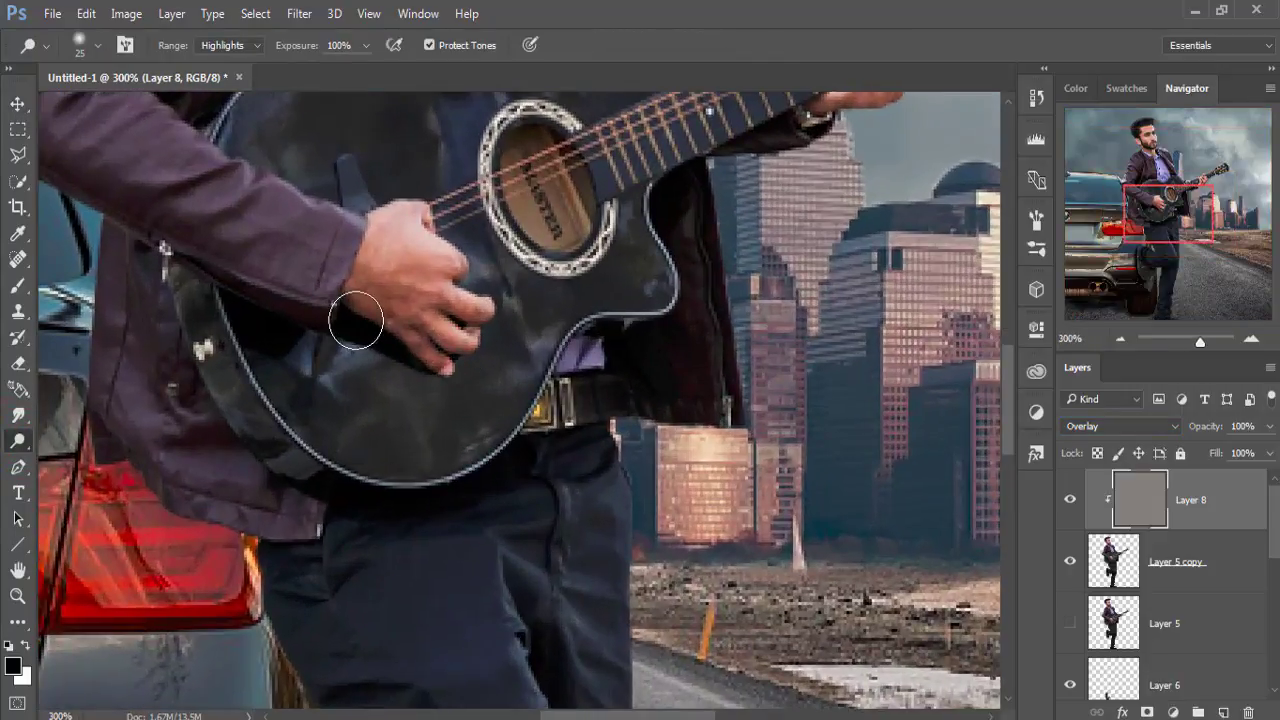
{"action": "mouse_move", "coordinate": [349, 319]}
{"action": "left_mouse_down"}
{"action": "mouse_move", "coordinate": [484, 567]}
{"action": "mouse_move", "coordinate": [403, 440]}
{"action": "left_mouse_up"}
{"action": "left_click_drag", "start_coordinate": [385, 295], "coordinate": [443, 449]}
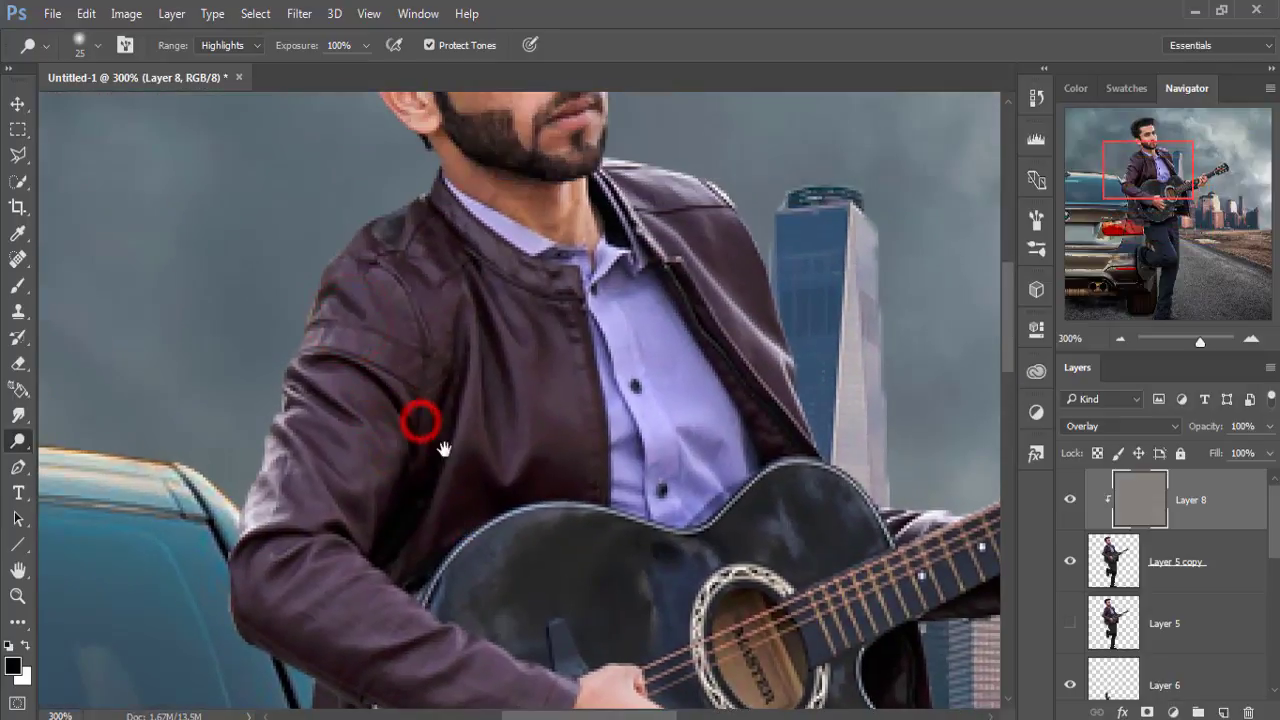
{"action": "left_click", "coordinate": [365, 45]}
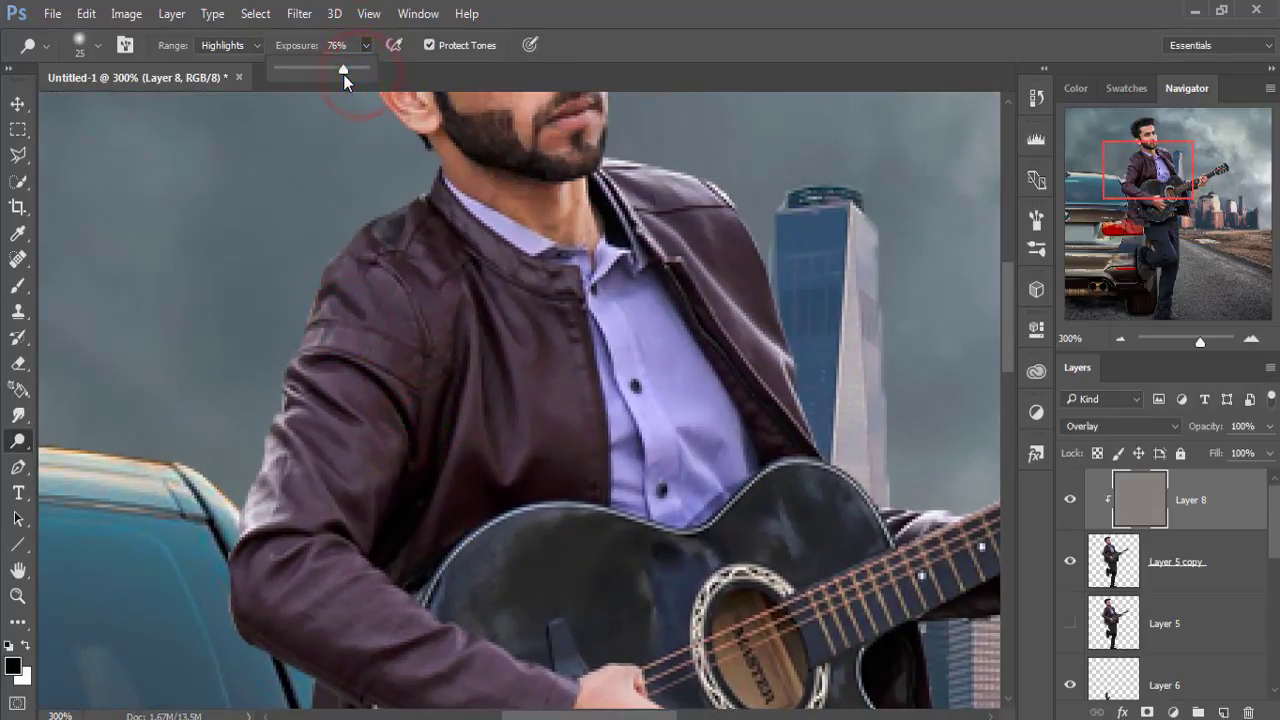
{"action": "left_click", "coordinate": [345, 288]}
{"action": "left_click_drag", "start_coordinate": [343, 280], "coordinate": [255, 535]}
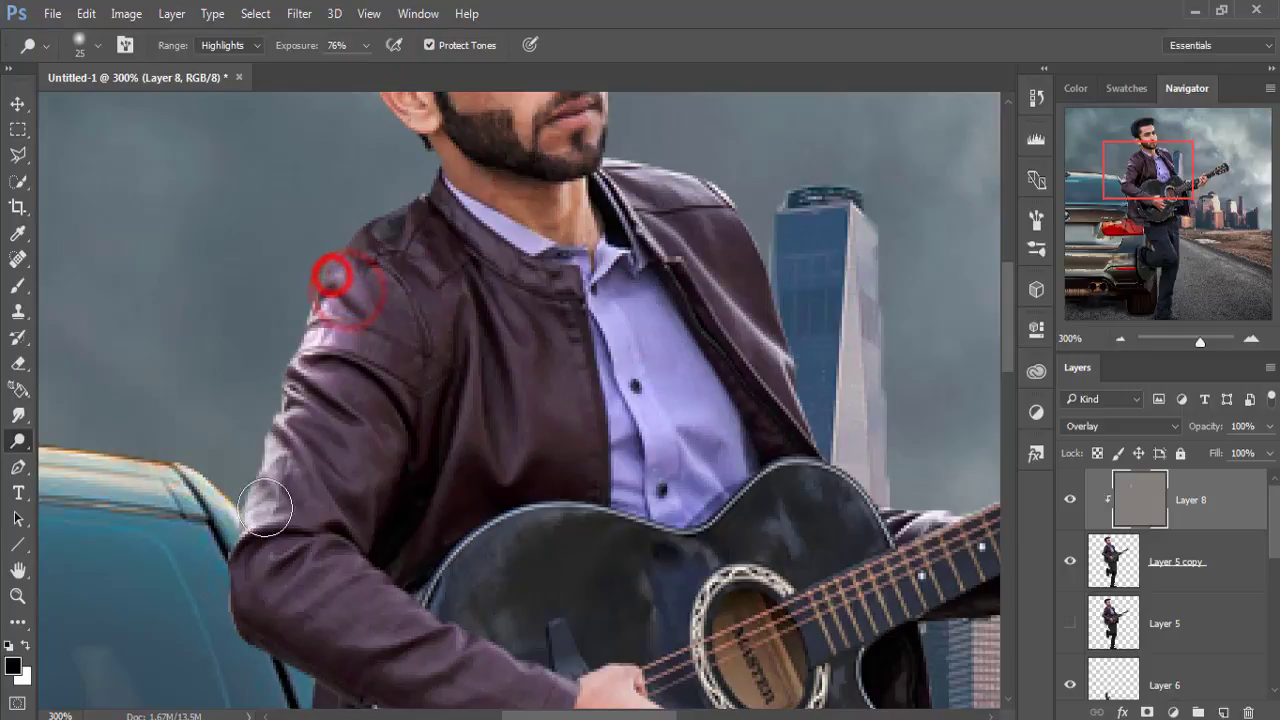
{"action": "left_click", "coordinate": [235, 594]}
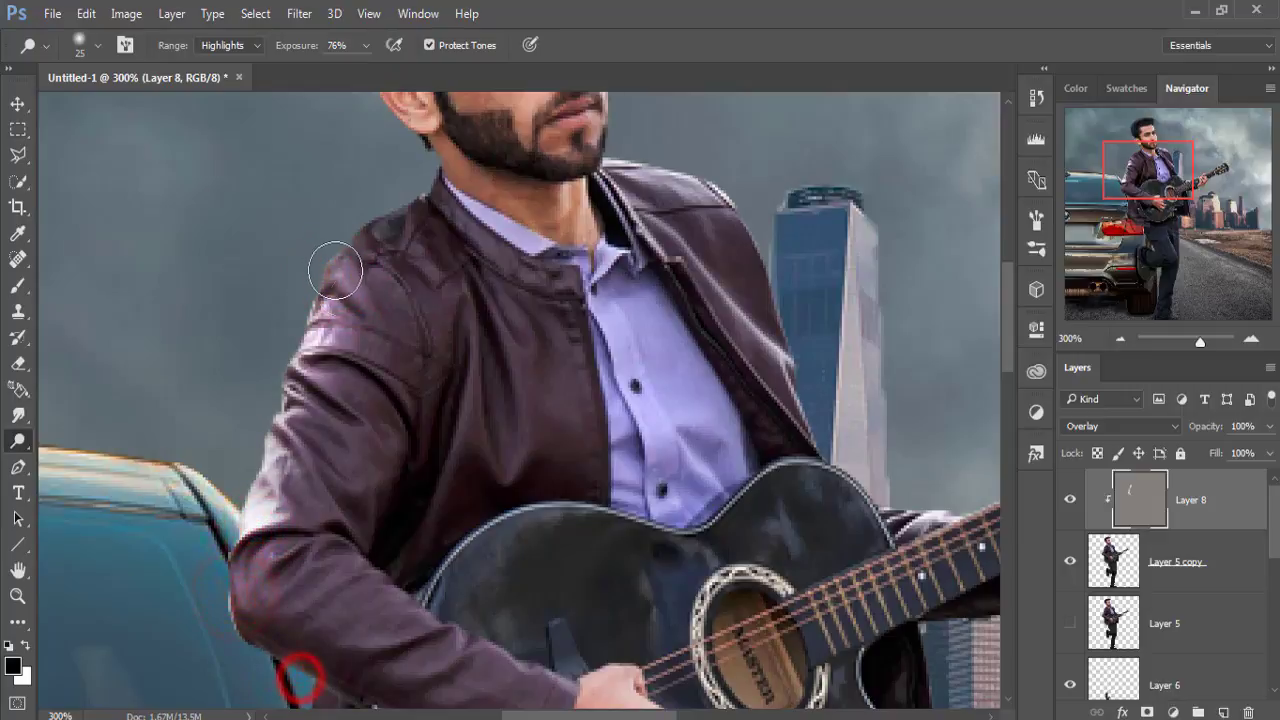
{"action": "left_click_drag", "start_coordinate": [335, 262], "coordinate": [352, 244]}
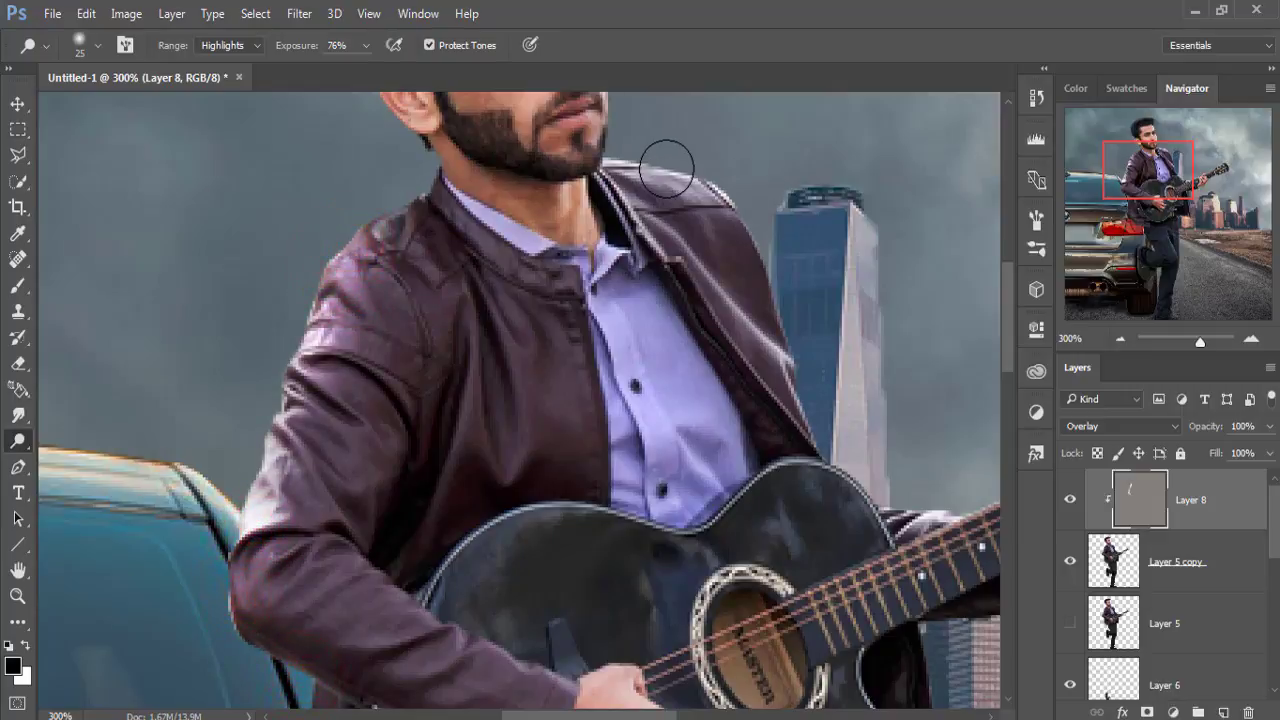
{"action": "mouse_move", "coordinate": [660, 155]}
{"action": "left_mouse_down"}
{"action": "mouse_move", "coordinate": [723, 180]}
{"action": "mouse_move", "coordinate": [832, 393]}
{"action": "left_mouse_up"}
{"action": "scroll", "coordinate": [794, 405], "scroll_direction": "down", "scroll_amount": 3}
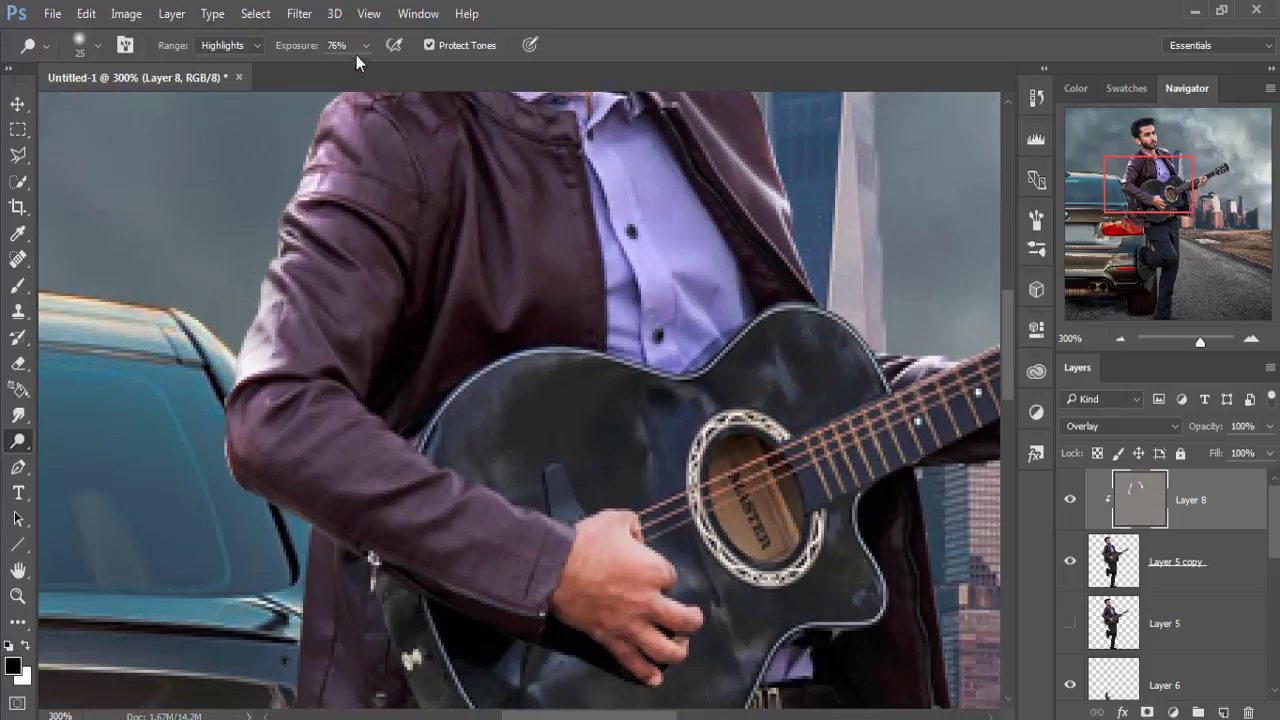
Lower dodge exposure to 33% and lighten the sleeve, shoulder and lapel highlights
{"action": "left_click_drag", "start_coordinate": [364, 54], "coordinate": [358, 68]}
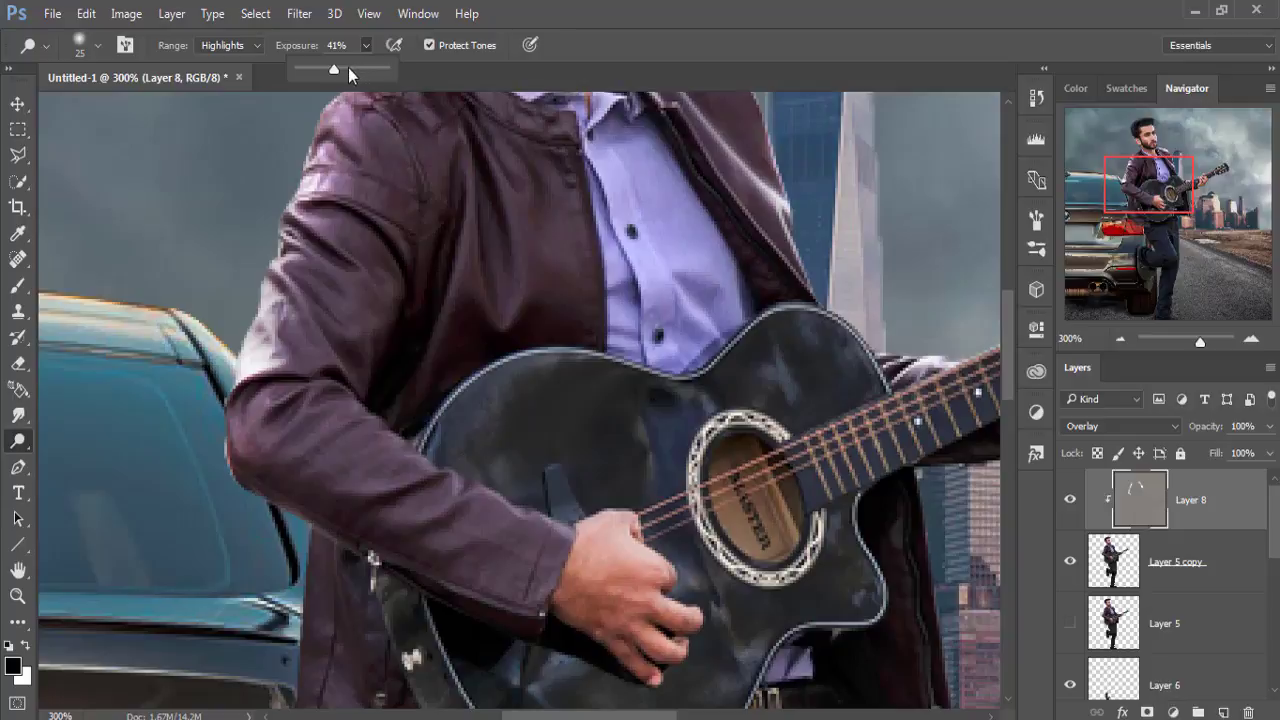
{"action": "left_click", "coordinate": [329, 372]}
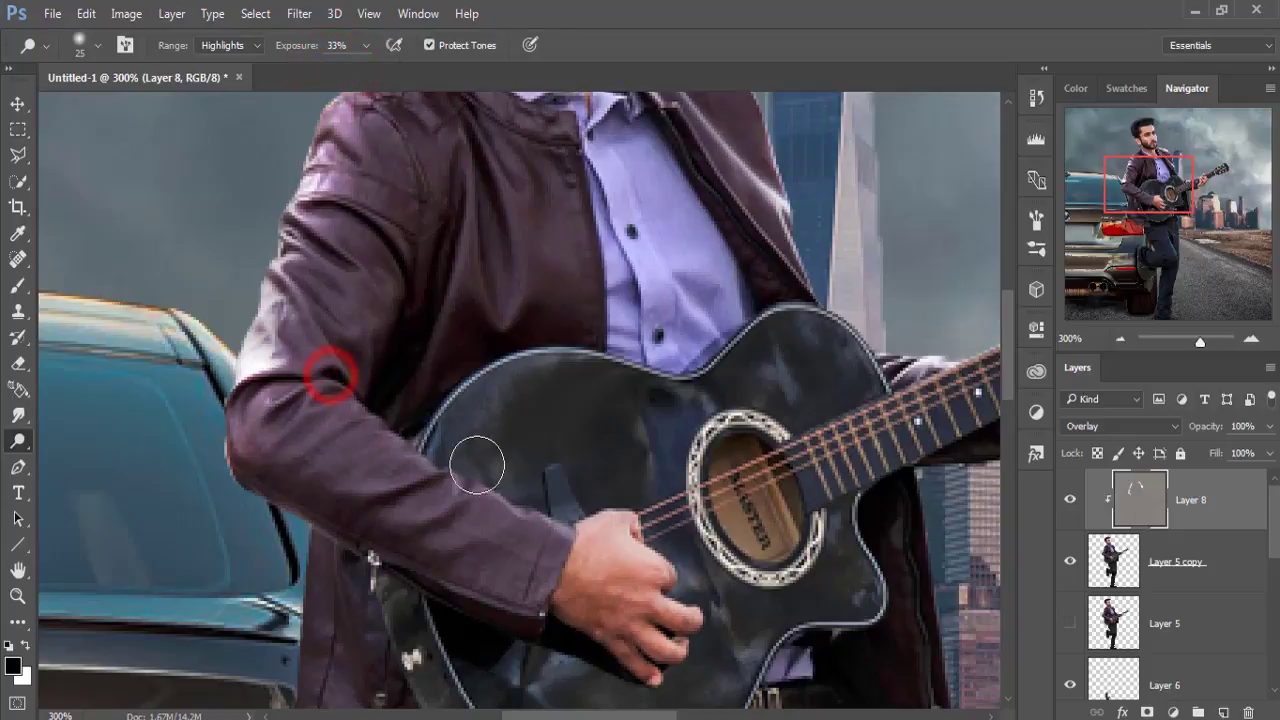
{"action": "left_click", "coordinate": [448, 491]}
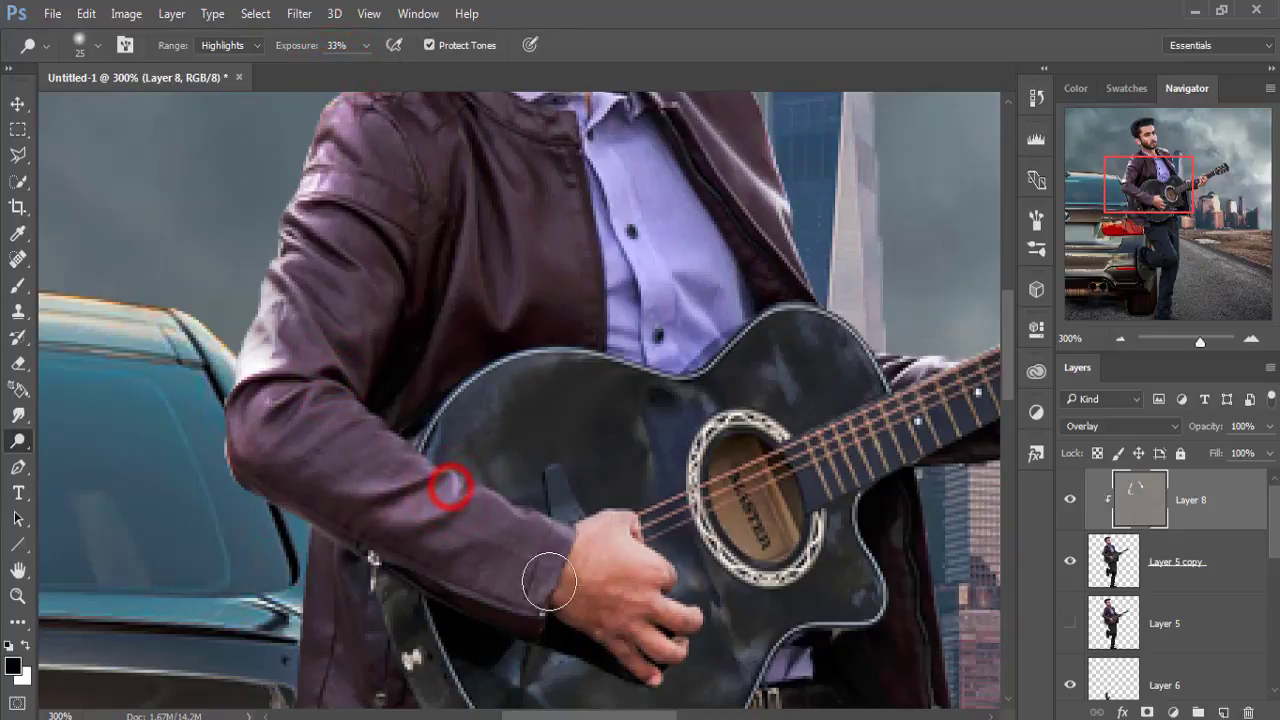
{"action": "left_click", "coordinate": [518, 625]}
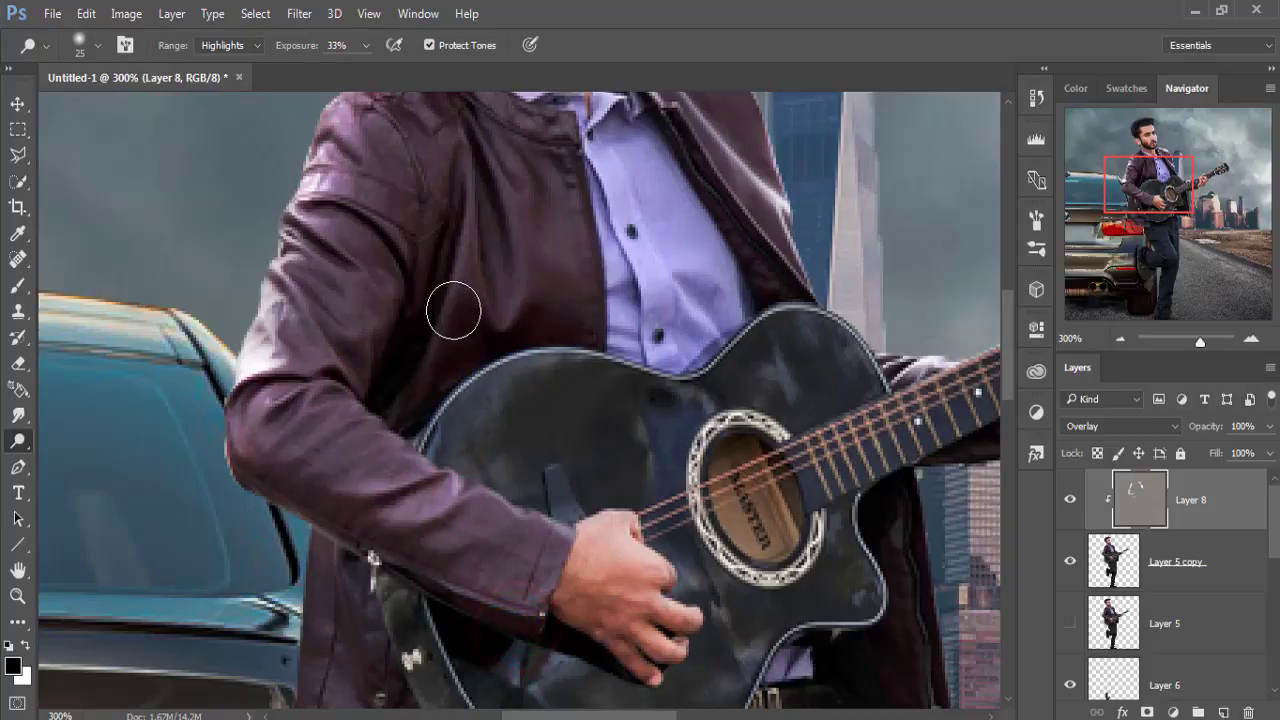
{"action": "left_click", "coordinate": [455, 160]}
{"action": "left_click", "coordinate": [476, 132]}
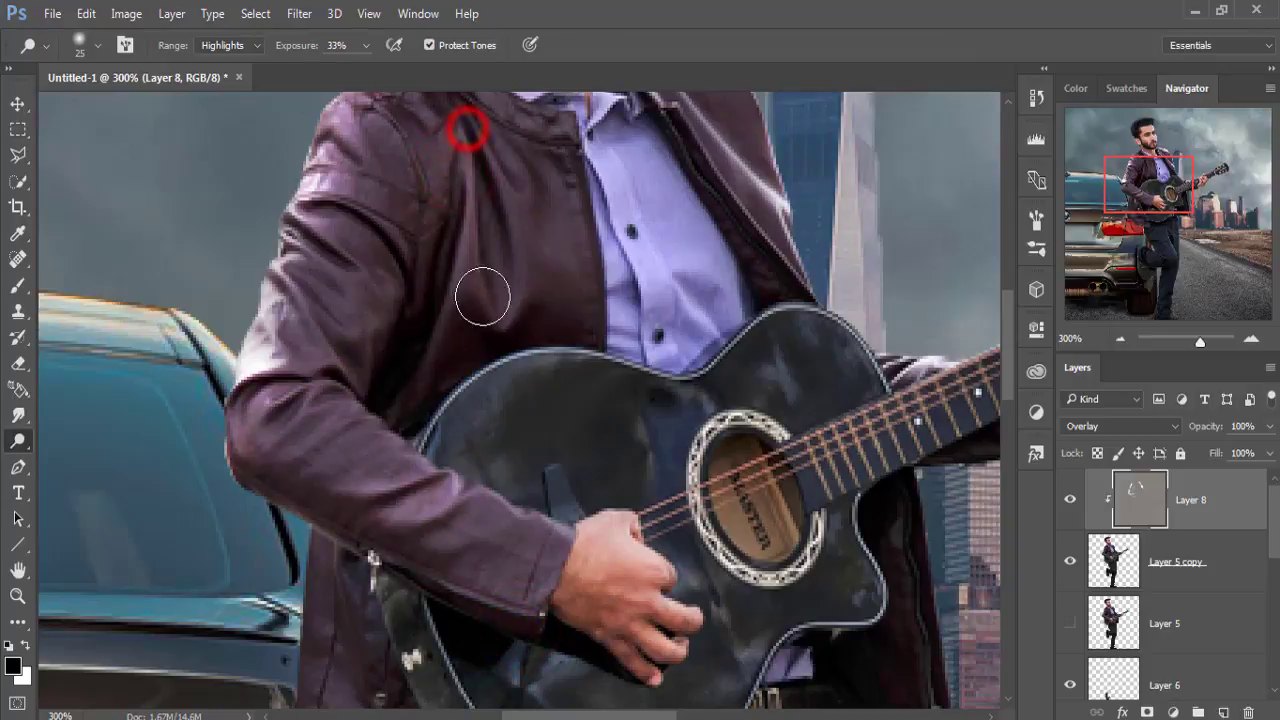
{"action": "left_click_drag", "start_coordinate": [545, 258], "coordinate": [332, 366]}
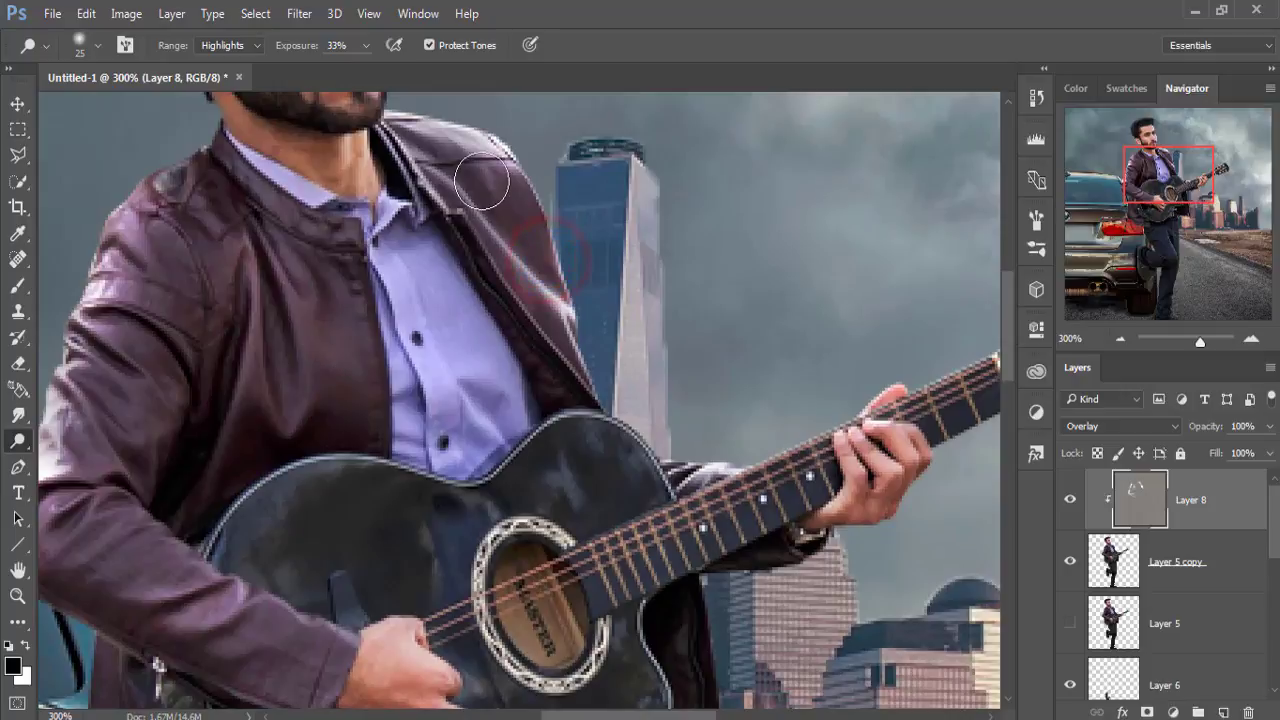
{"action": "left_click", "coordinate": [486, 200]}
Lighten the guitar neck, headstock tuning pegs and the car window edge
{"action": "left_click_drag", "start_coordinate": [569, 394], "coordinate": [557, 416]}
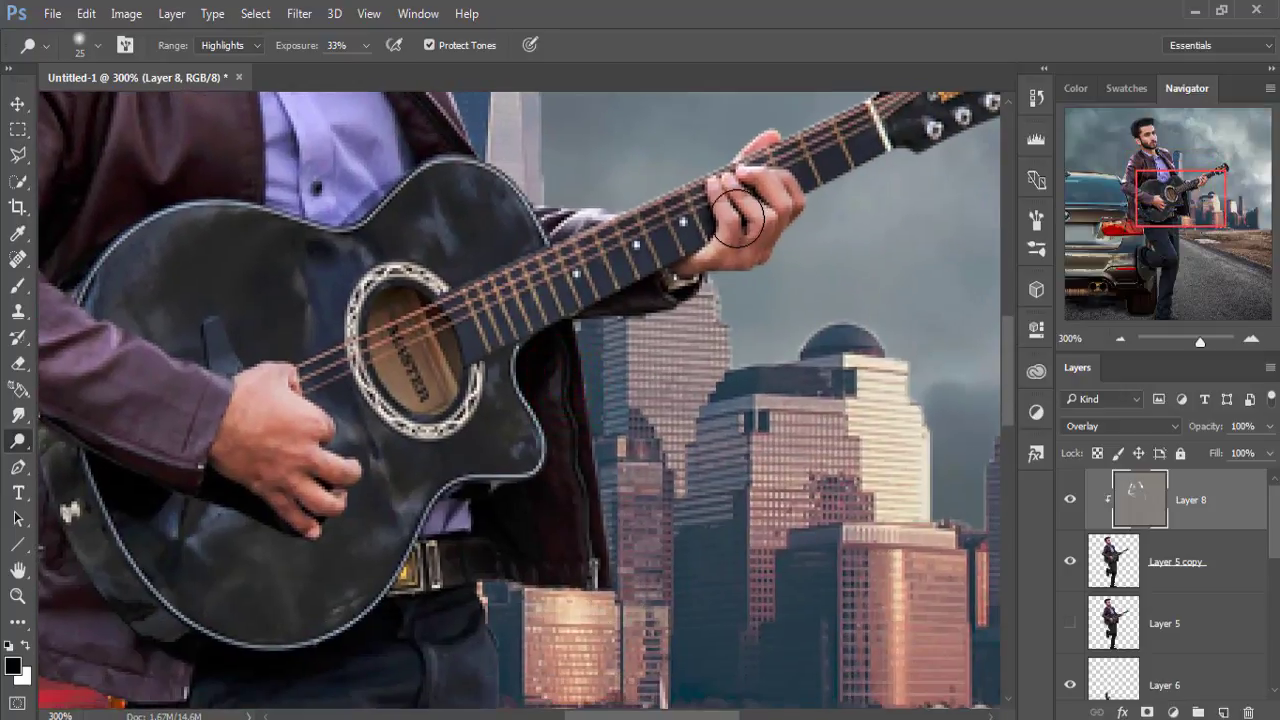
{"action": "left_click_drag", "start_coordinate": [736, 218], "coordinate": [662, 433]}
{"action": "left_click", "coordinate": [613, 428]}
{"action": "left_click", "coordinate": [740, 340]}
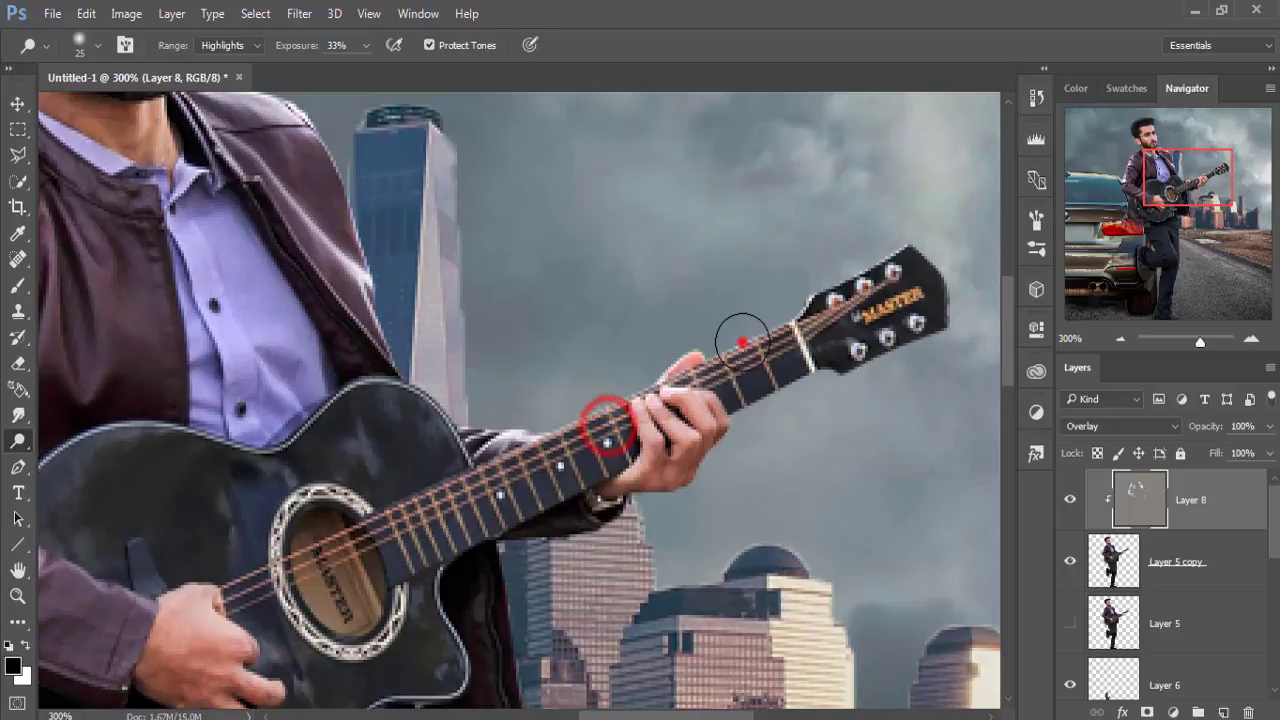
{"action": "left_click", "coordinate": [811, 290]}
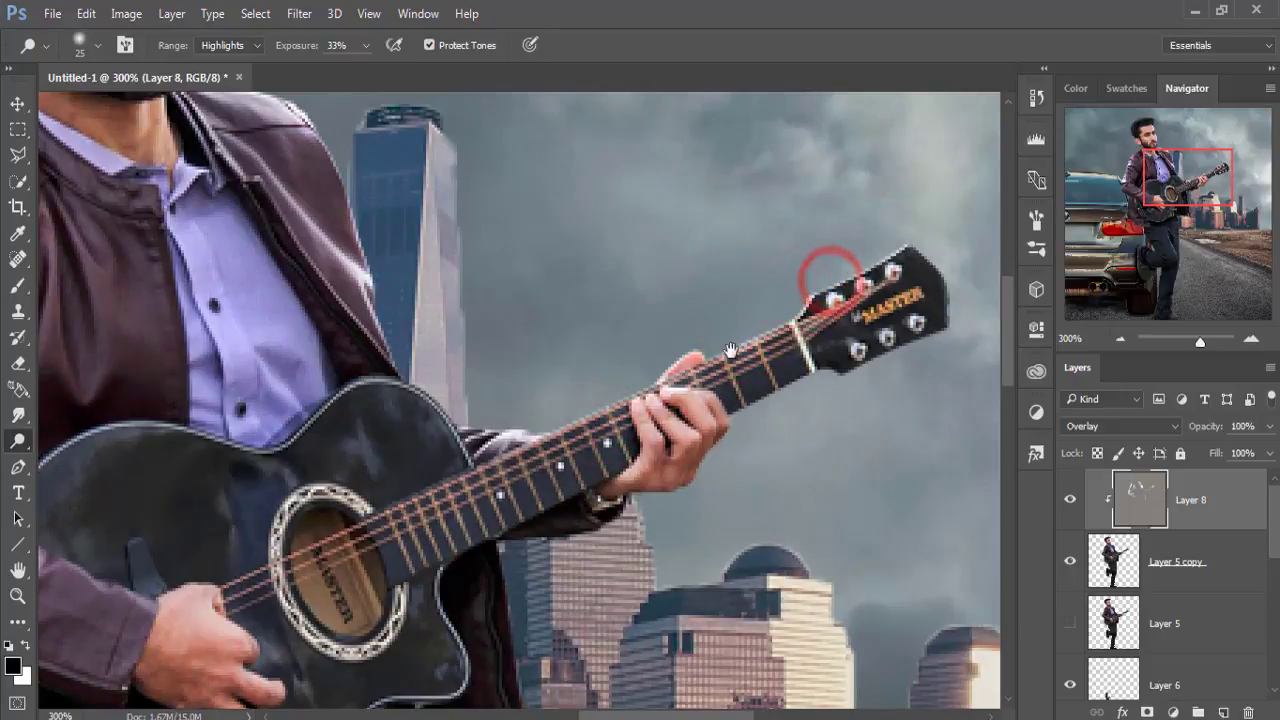
{"action": "left_click_drag", "start_coordinate": [730, 352], "coordinate": [1022, 162]}
{"action": "left_click", "coordinate": [284, 372]}
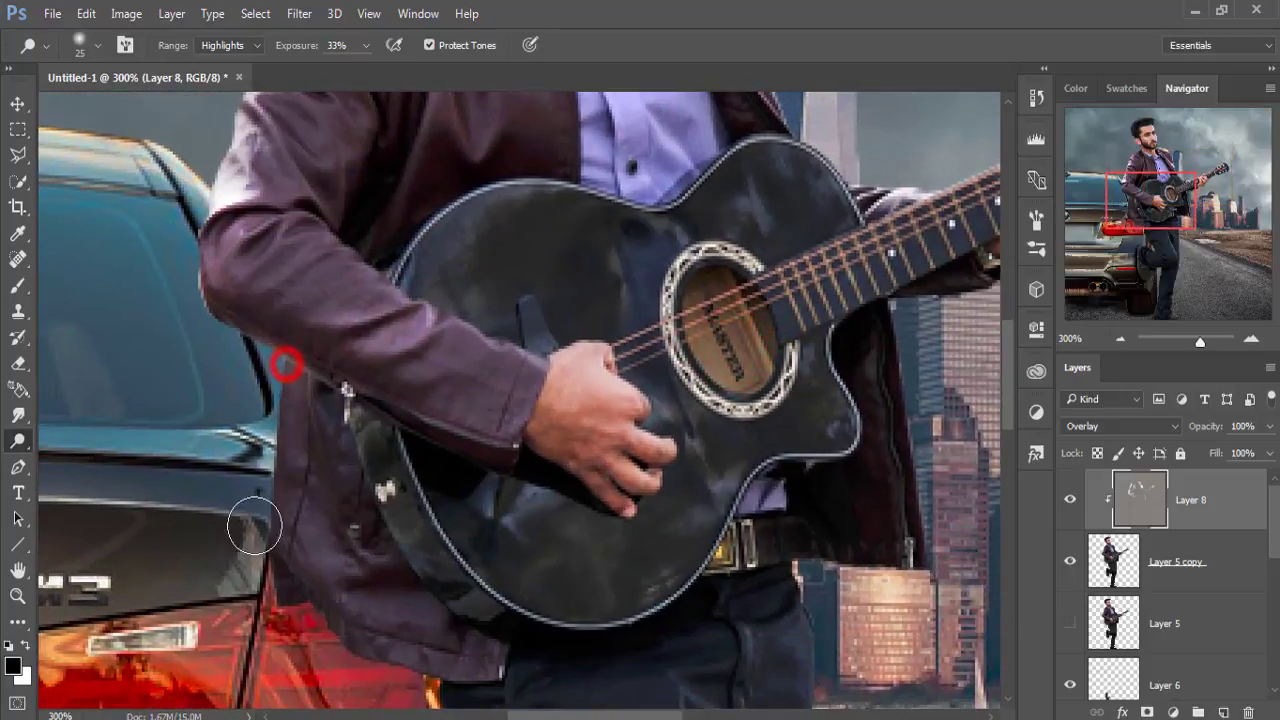
Brighten the trouser edges and highlights beside the buildings and taillight
{"action": "left_click_drag", "start_coordinate": [400, 630], "coordinate": [230, 360]}
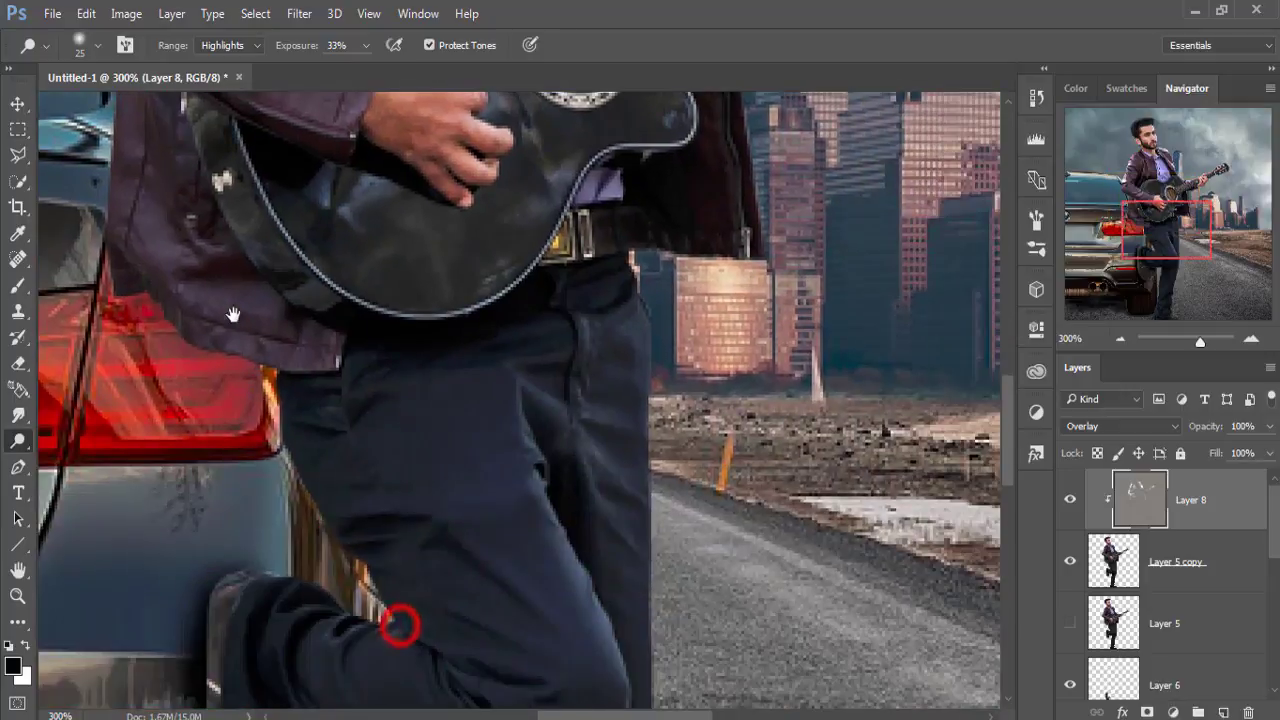
{"action": "left_click", "coordinate": [632, 277]}
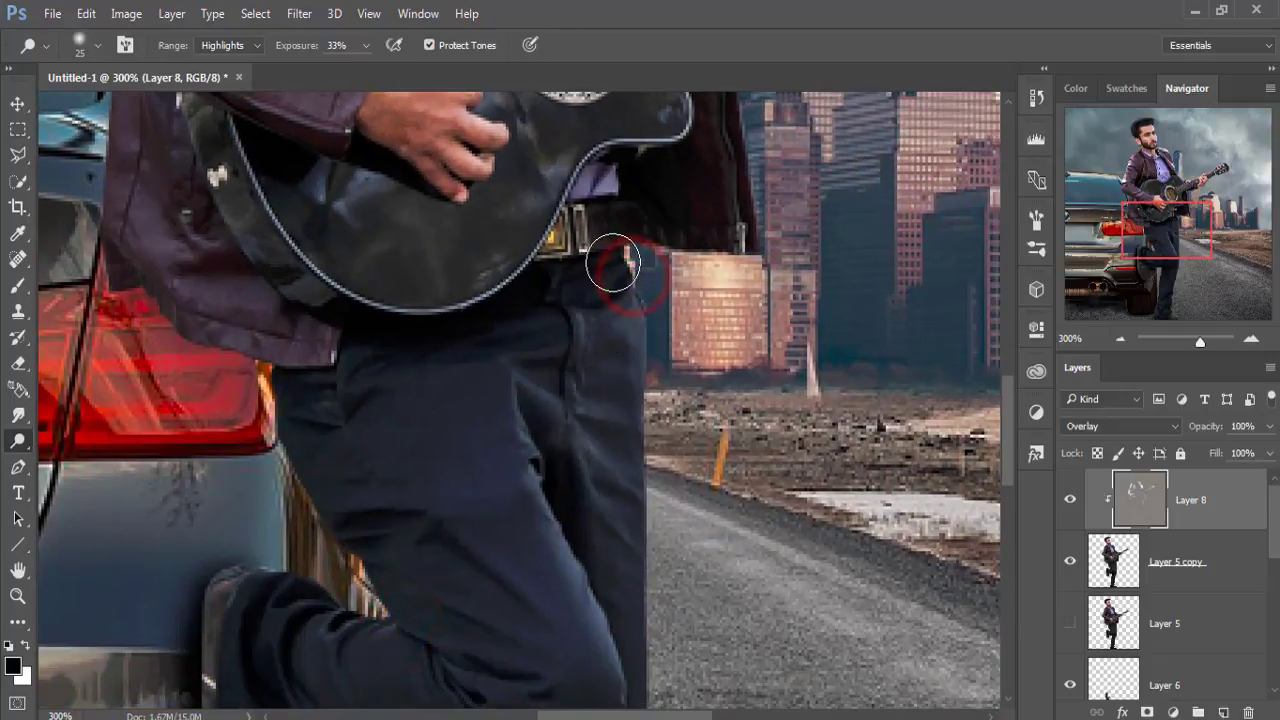
{"action": "left_click", "coordinate": [639, 372]}
{"action": "left_click", "coordinate": [653, 461]}
{"action": "left_click", "coordinate": [652, 567]}
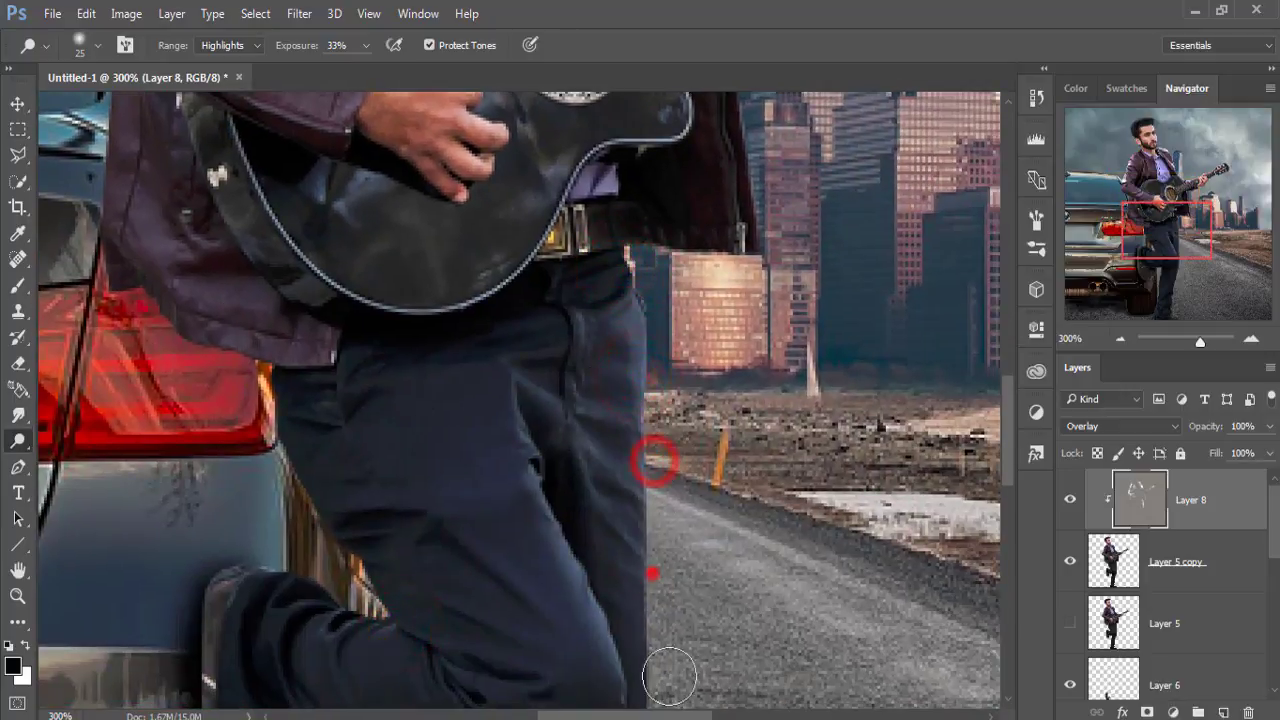
{"action": "left_click", "coordinate": [665, 645]}
{"action": "left_click", "coordinate": [291, 388]}
{"action": "left_click", "coordinate": [332, 400]}
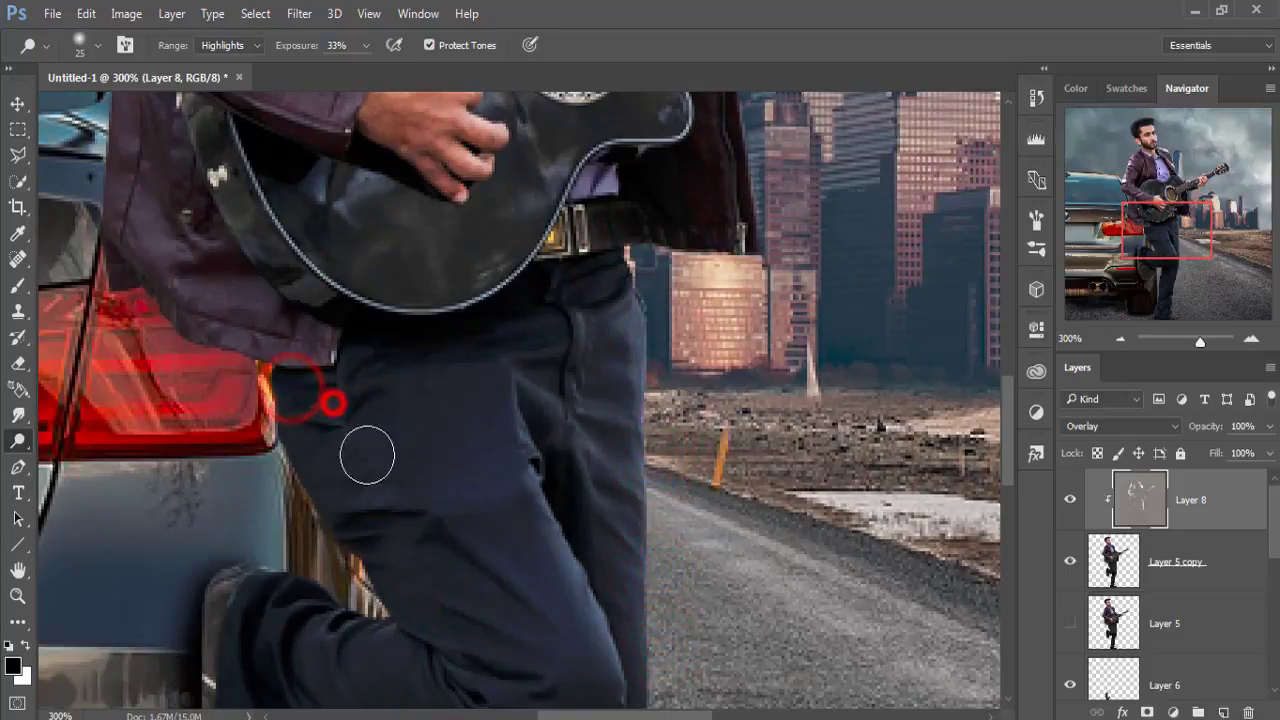
{"action": "left_click", "coordinate": [457, 540]}
{"action": "left_click", "coordinate": [512, 628]}
Lighten the bent leg and the outer edge of the standing leg
{"action": "left_click_drag", "start_coordinate": [538, 519], "coordinate": [580, 264]}
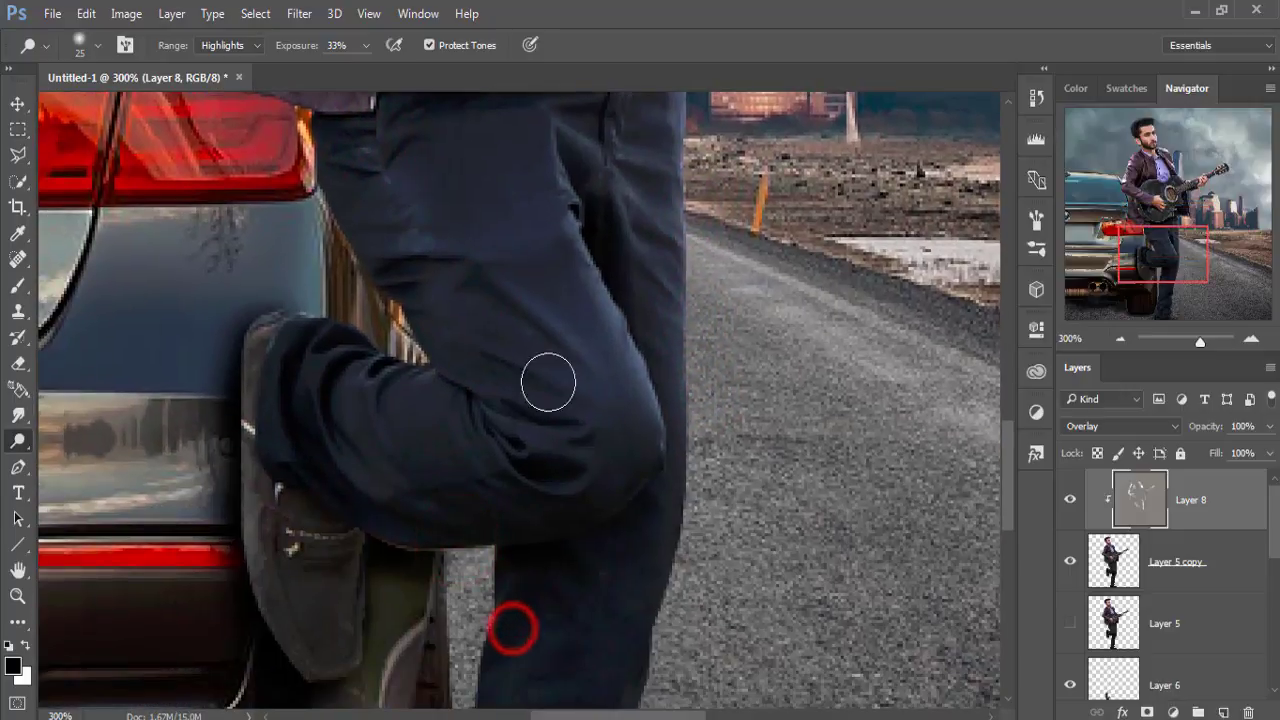
{"action": "left_click", "coordinate": [563, 451]}
{"action": "left_click", "coordinate": [325, 359]}
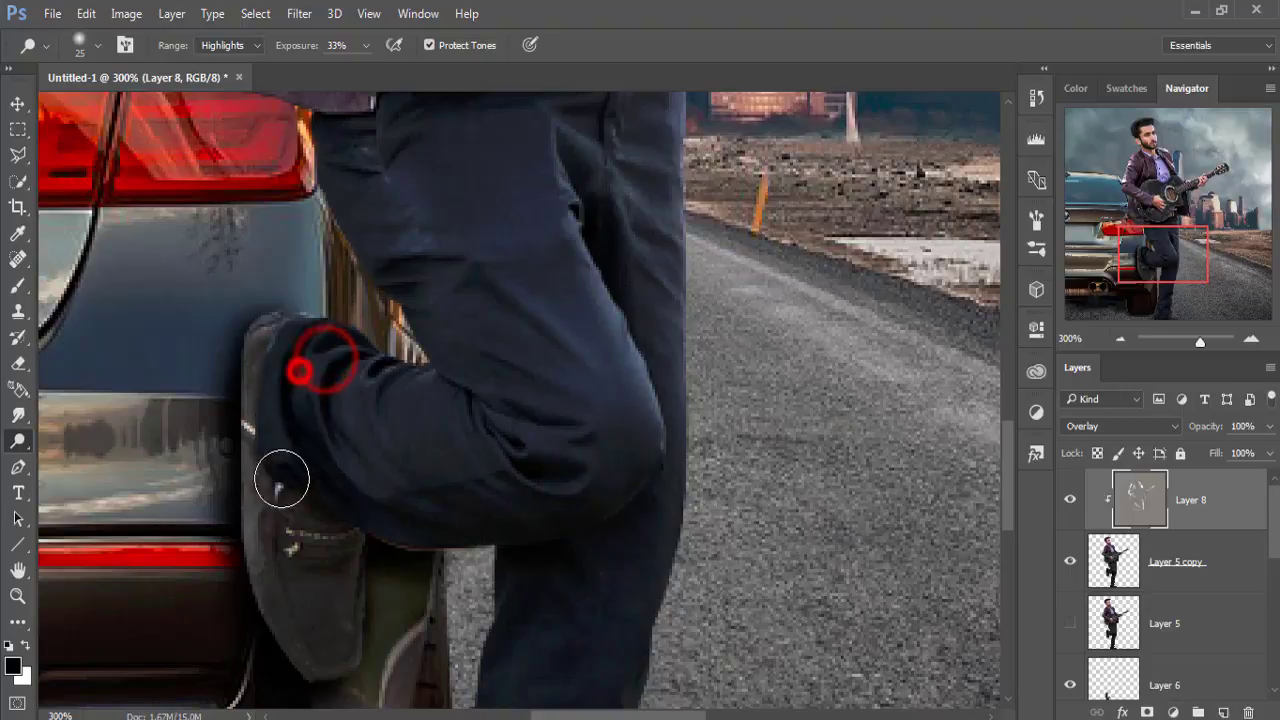
{"action": "left_click", "coordinate": [686, 498]}
{"action": "left_click", "coordinate": [686, 336]}
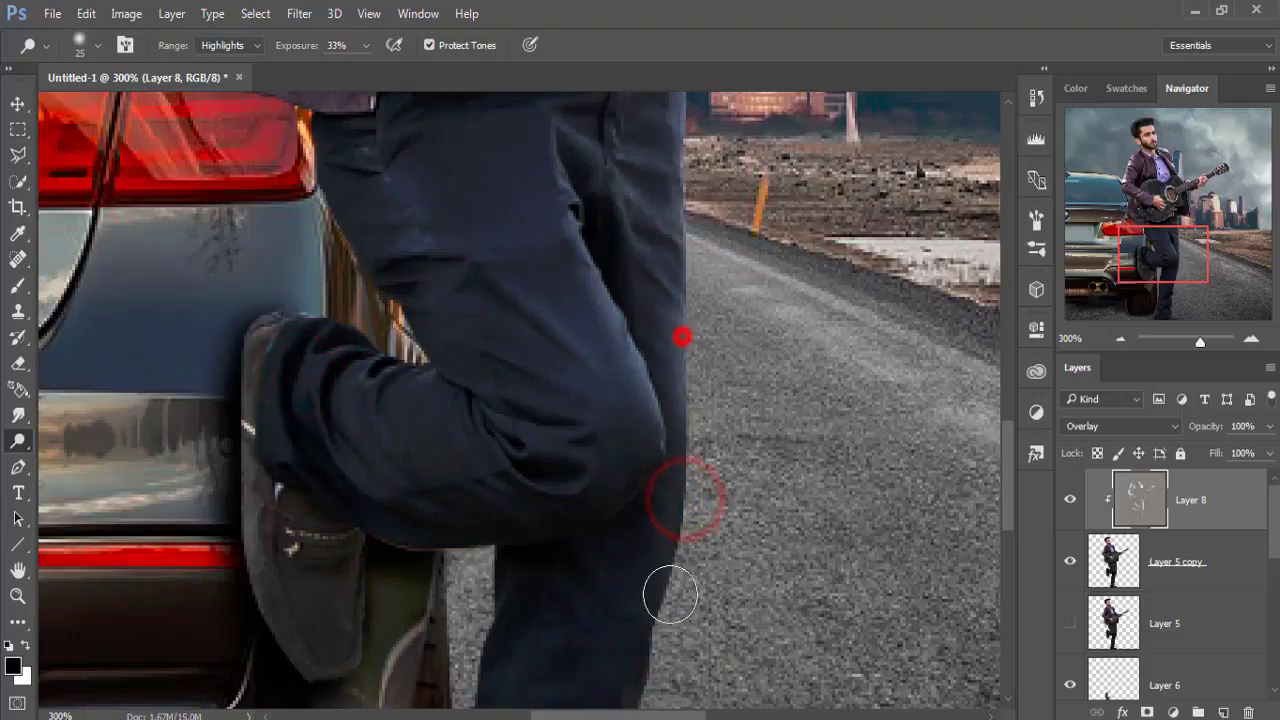
{"action": "scroll", "coordinate": [660, 600], "scroll_direction": "down", "scroll_amount": 3}
{"action": "left_click", "coordinate": [638, 626]}
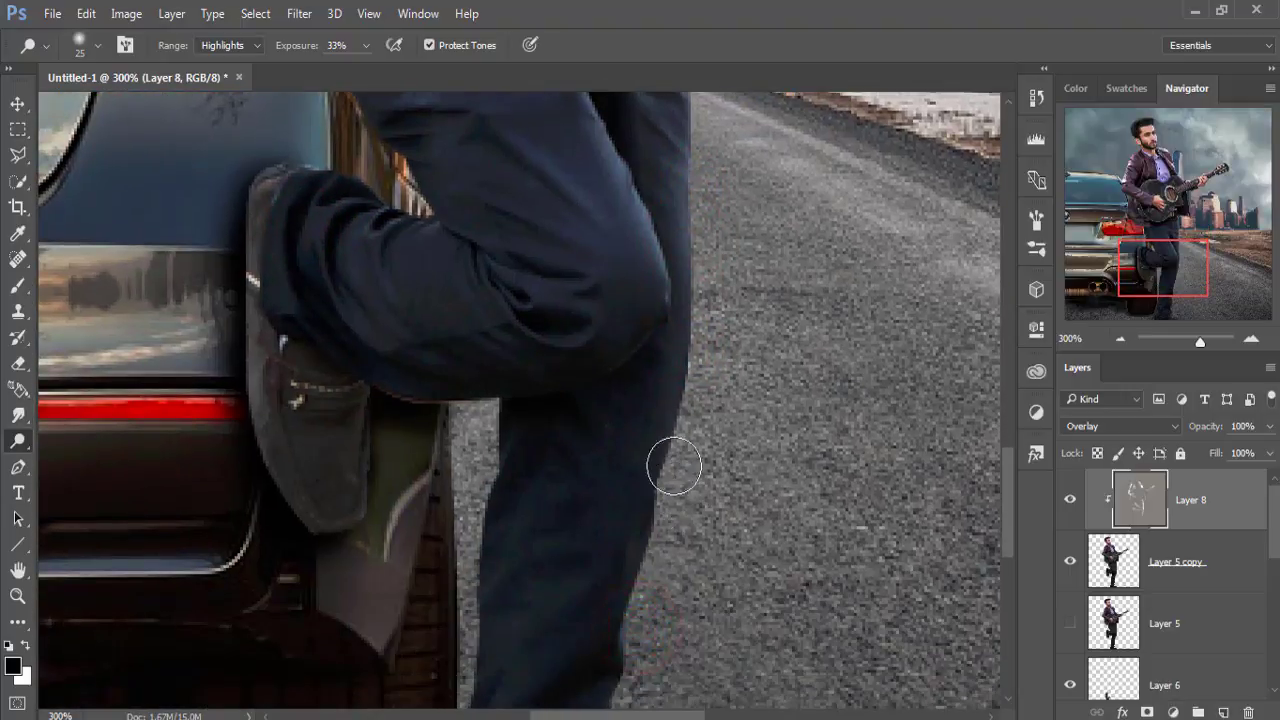
{"action": "left_click", "coordinate": [669, 420]}
{"action": "left_click", "coordinate": [656, 542]}
{"action": "left_click", "coordinate": [621, 616]}
Lighten the lower trouser edge down to the hem
{"action": "left_click_drag", "start_coordinate": [613, 678], "coordinate": [653, 513]}
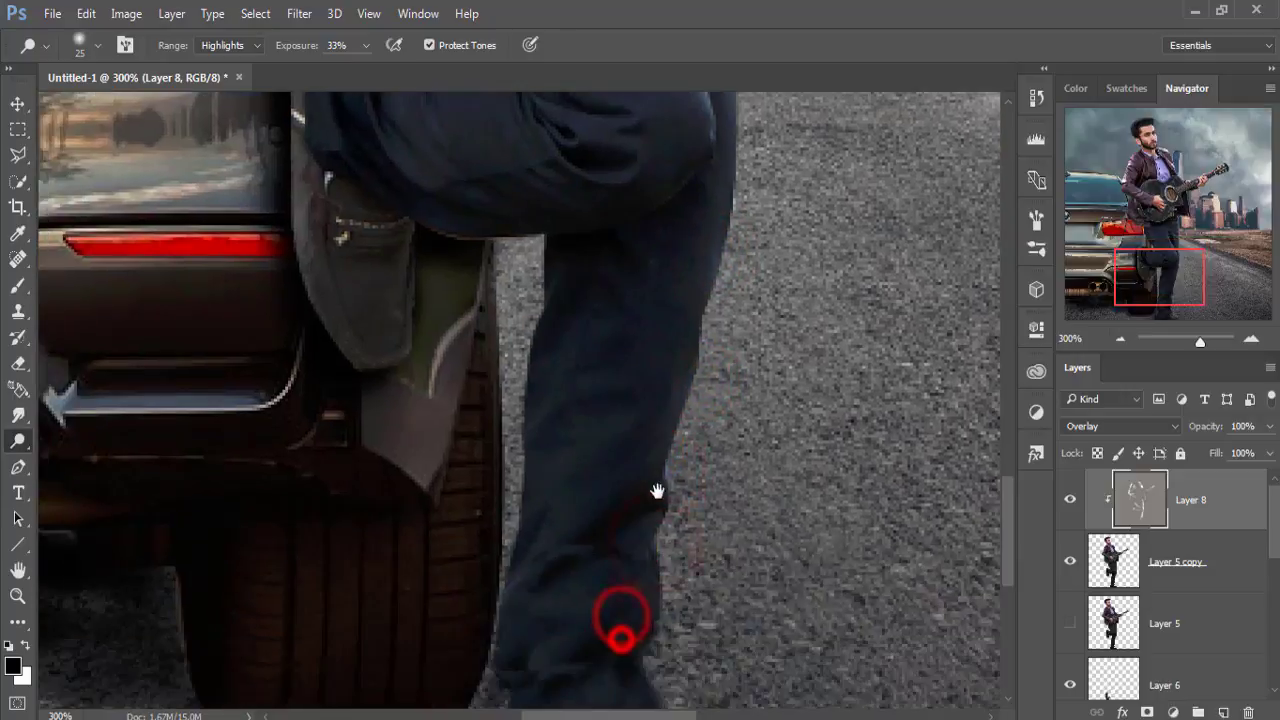
{"action": "left_click", "coordinate": [666, 449]}
{"action": "left_click", "coordinate": [657, 523]}
{"action": "left_click", "coordinate": [664, 608]}
{"action": "left_click", "coordinate": [651, 648]}
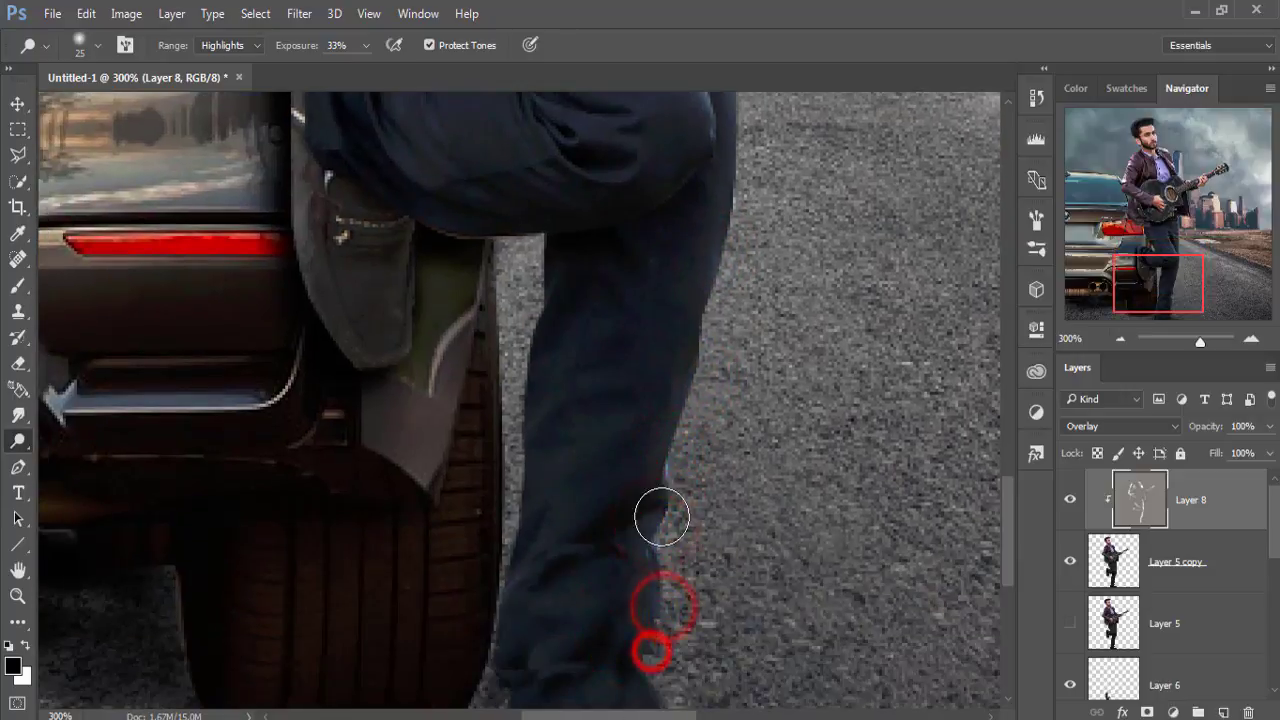
{"action": "scroll", "coordinate": [766, 589], "scroll_direction": "down", "scroll_amount": 5}
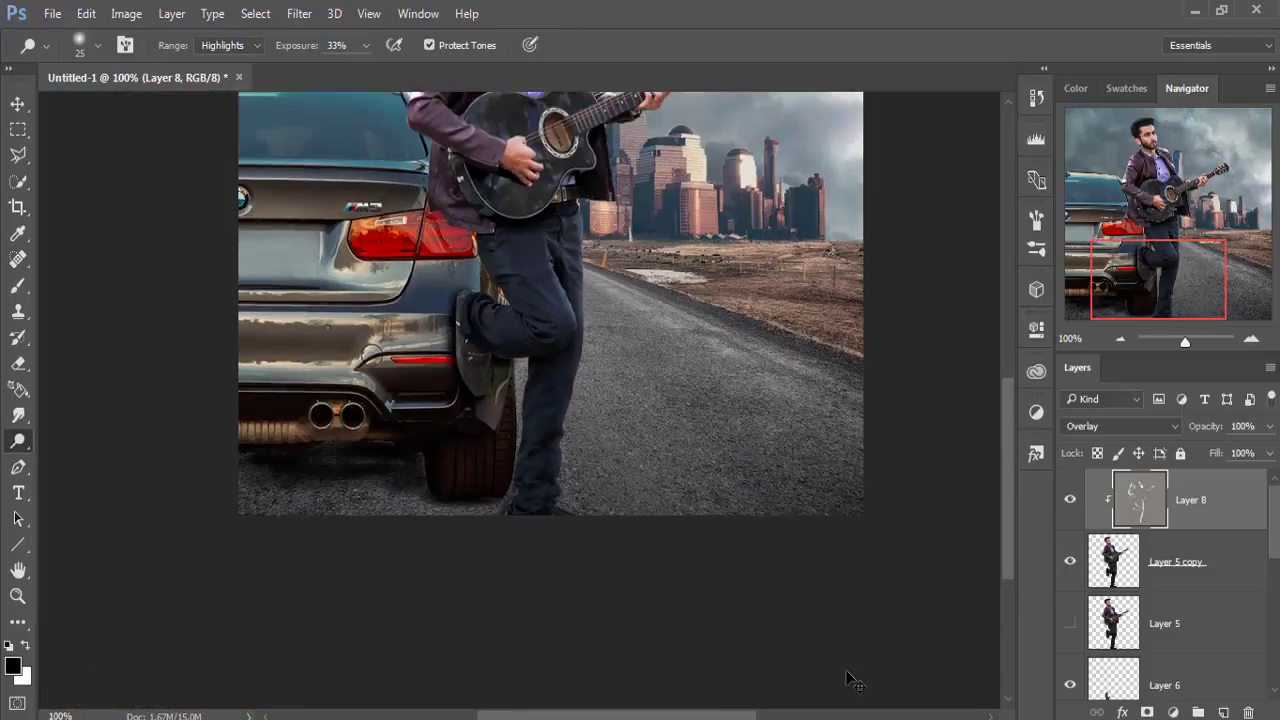
Add a Warming Filter (85) Photo Filter at 22% density above Layer 8
{"action": "scroll", "coordinate": [851, 680], "scroll_direction": "up", "scroll_amount": 1}
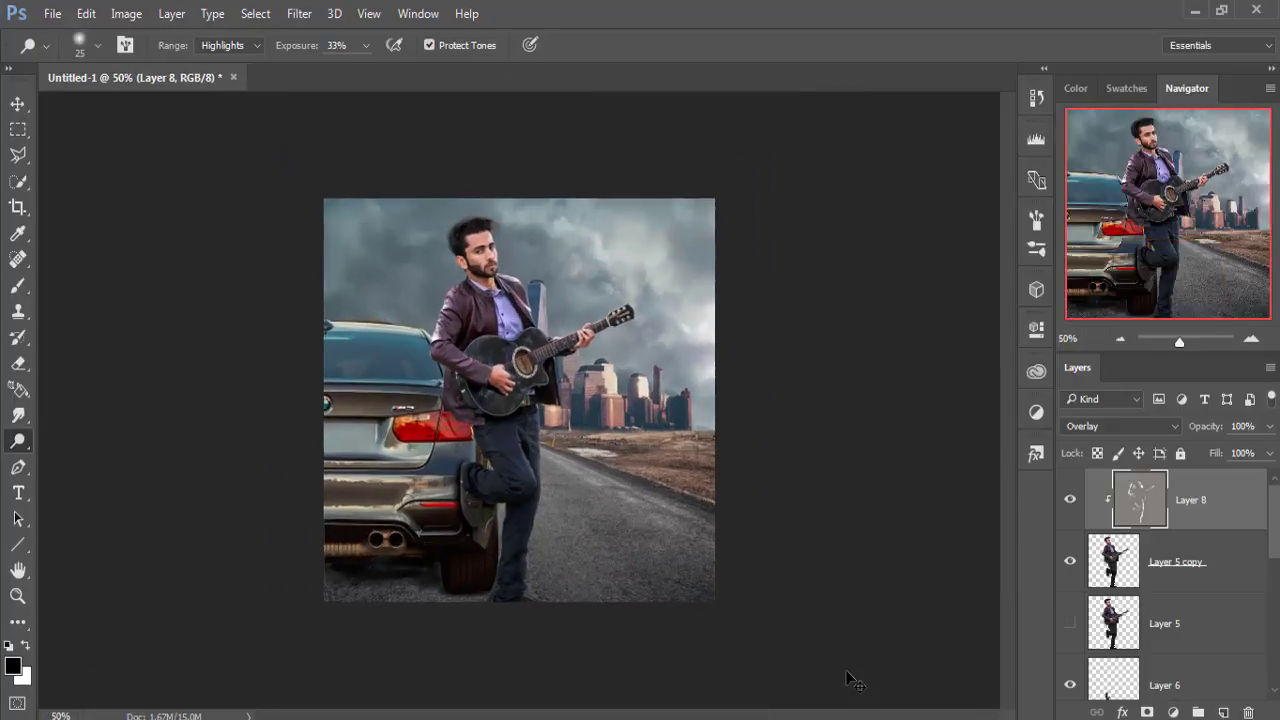
{"action": "left_click", "coordinate": [12, 97]}
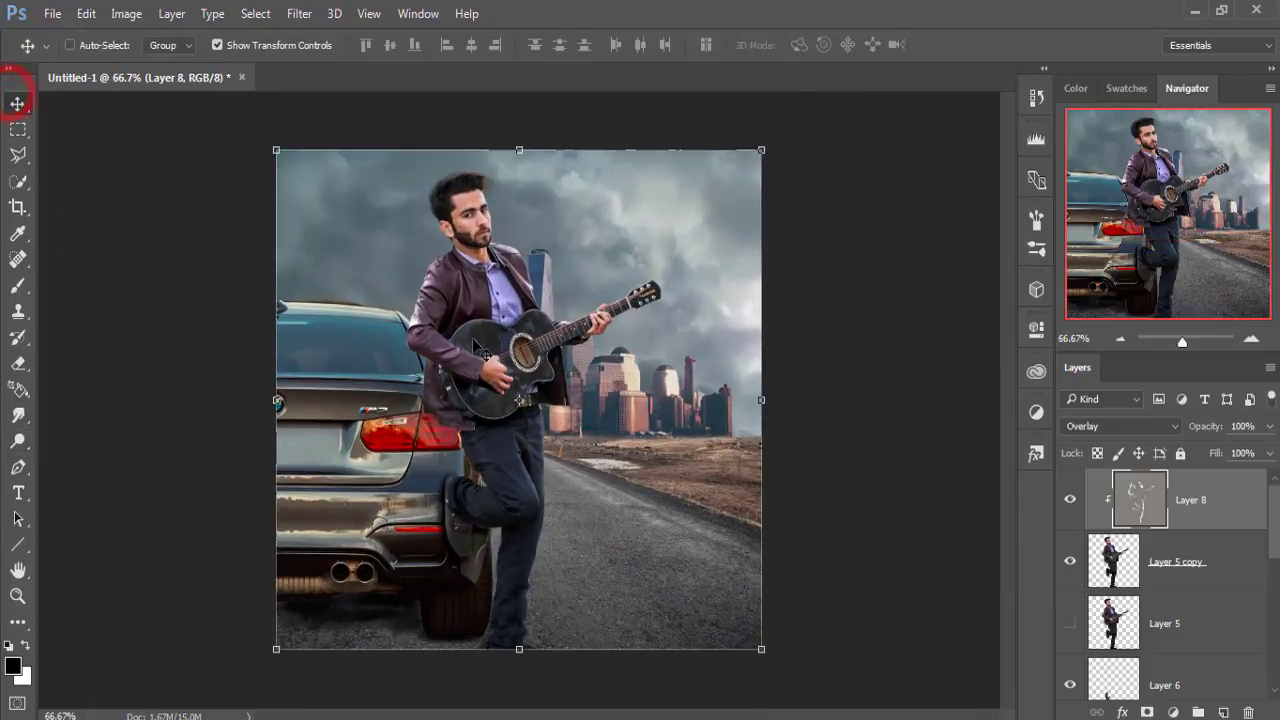
{"action": "left_click", "coordinate": [1223, 503]}
{"action": "left_click", "coordinate": [1174, 713]}
{"action": "left_click", "coordinate": [1112, 538]}
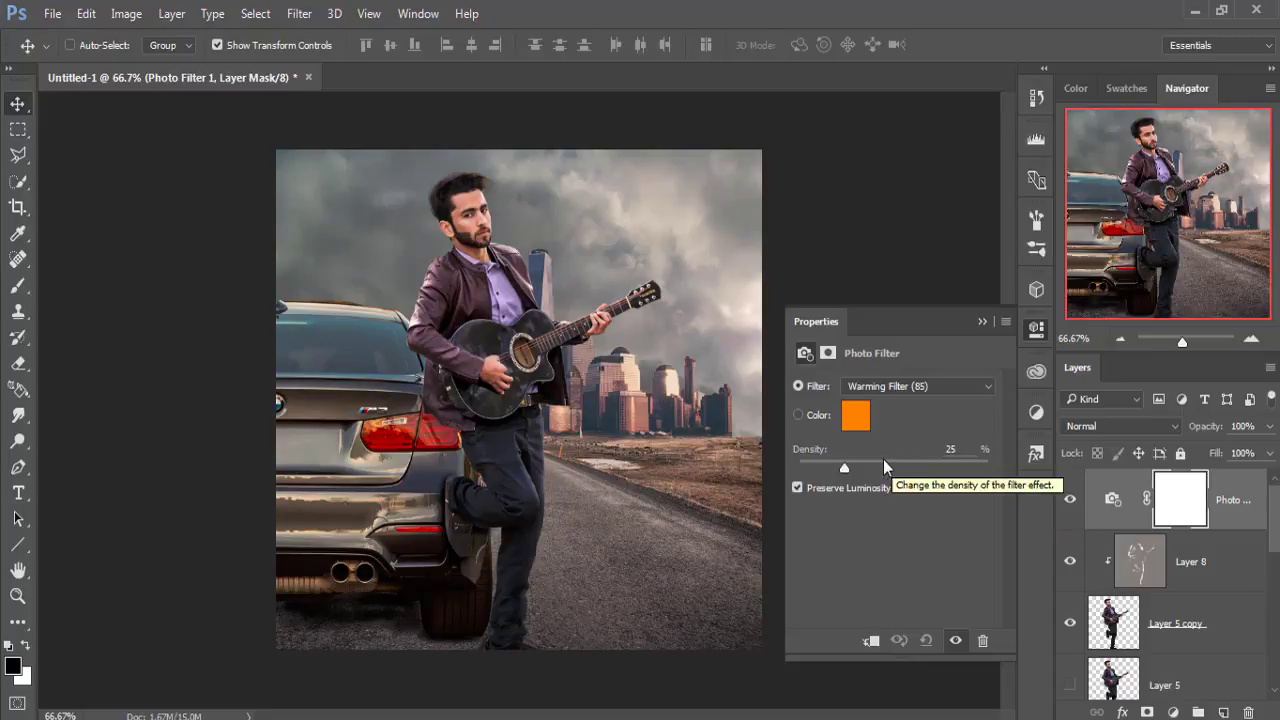
{"action": "left_click", "coordinate": [845, 469]}
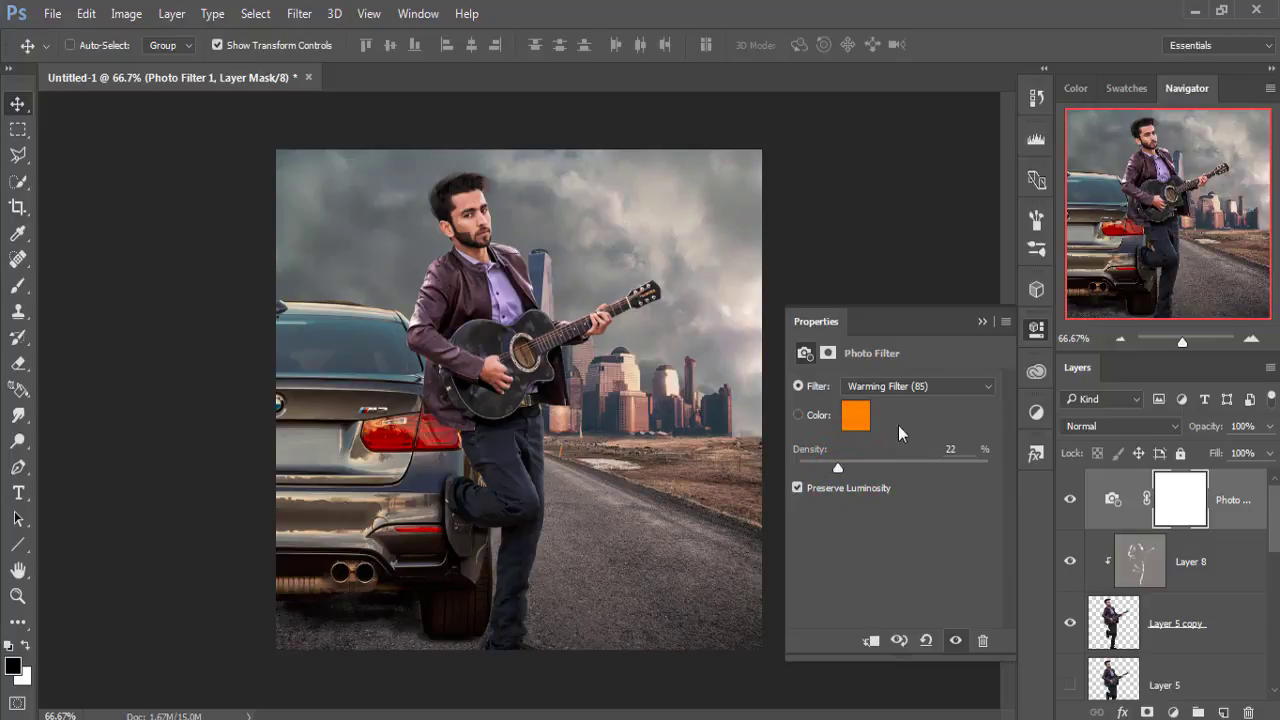
{"action": "left_click", "coordinate": [981, 323]}
Add a second Photo Filter above it set to Cyan at 14% density
{"action": "left_click", "coordinate": [1214, 498]}
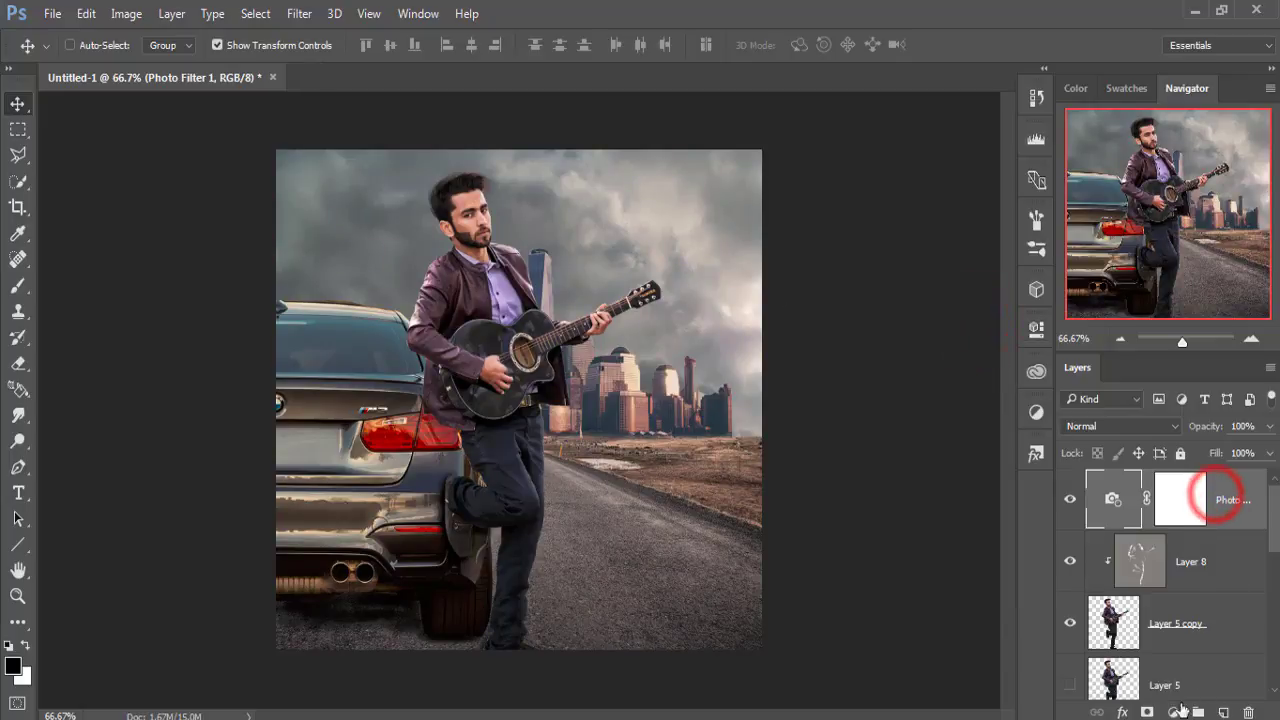
{"action": "left_click", "coordinate": [1176, 711]}
{"action": "left_click", "coordinate": [1110, 533]}
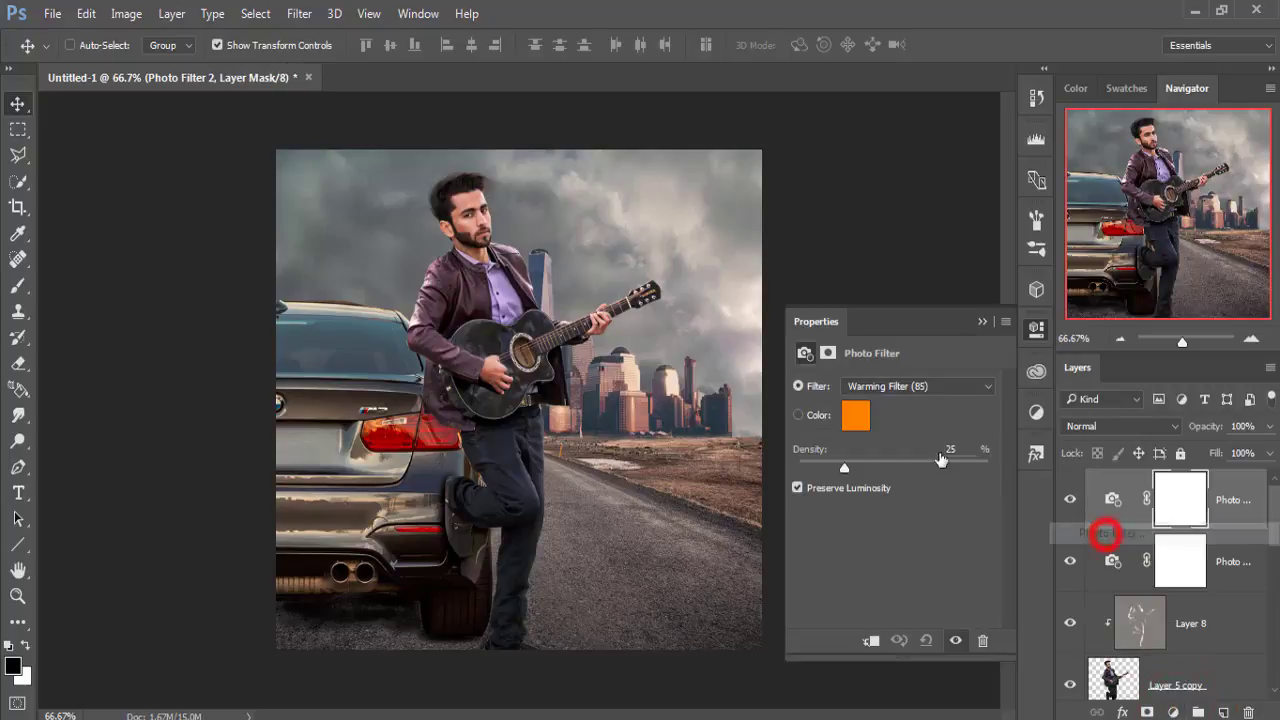
{"action": "left_click", "coordinate": [887, 384]}
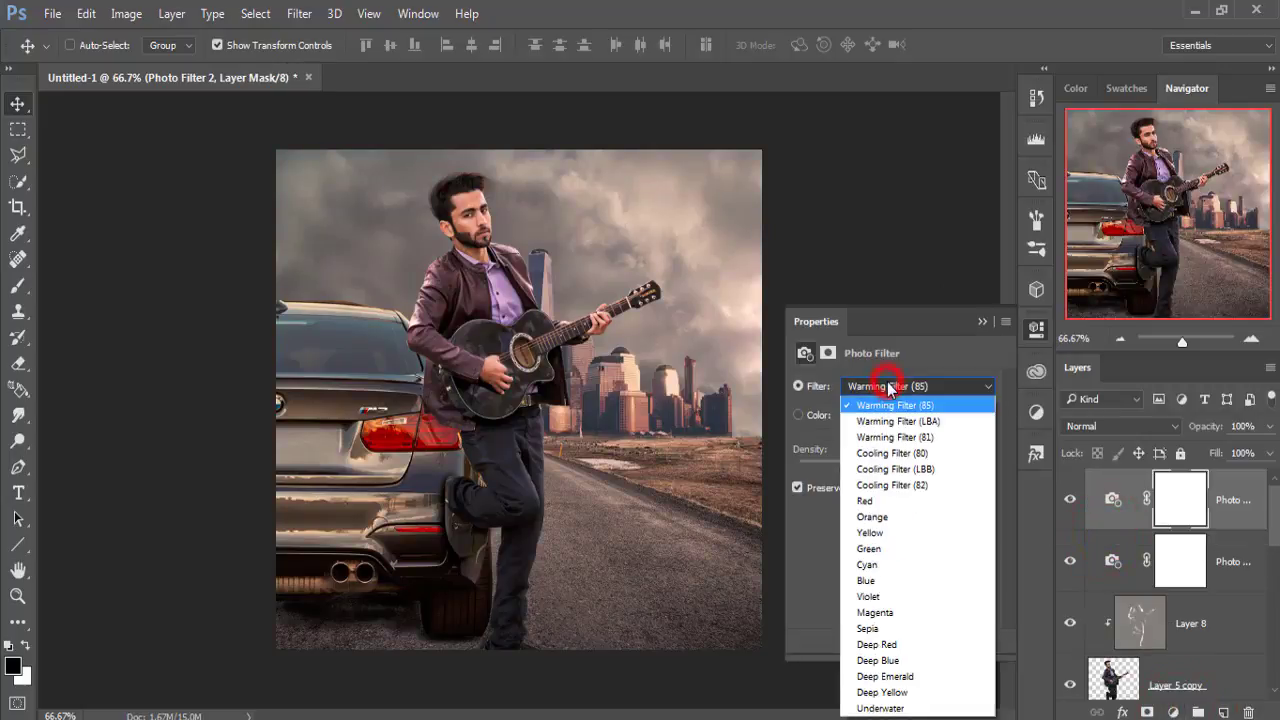
{"action": "left_click", "coordinate": [897, 565]}
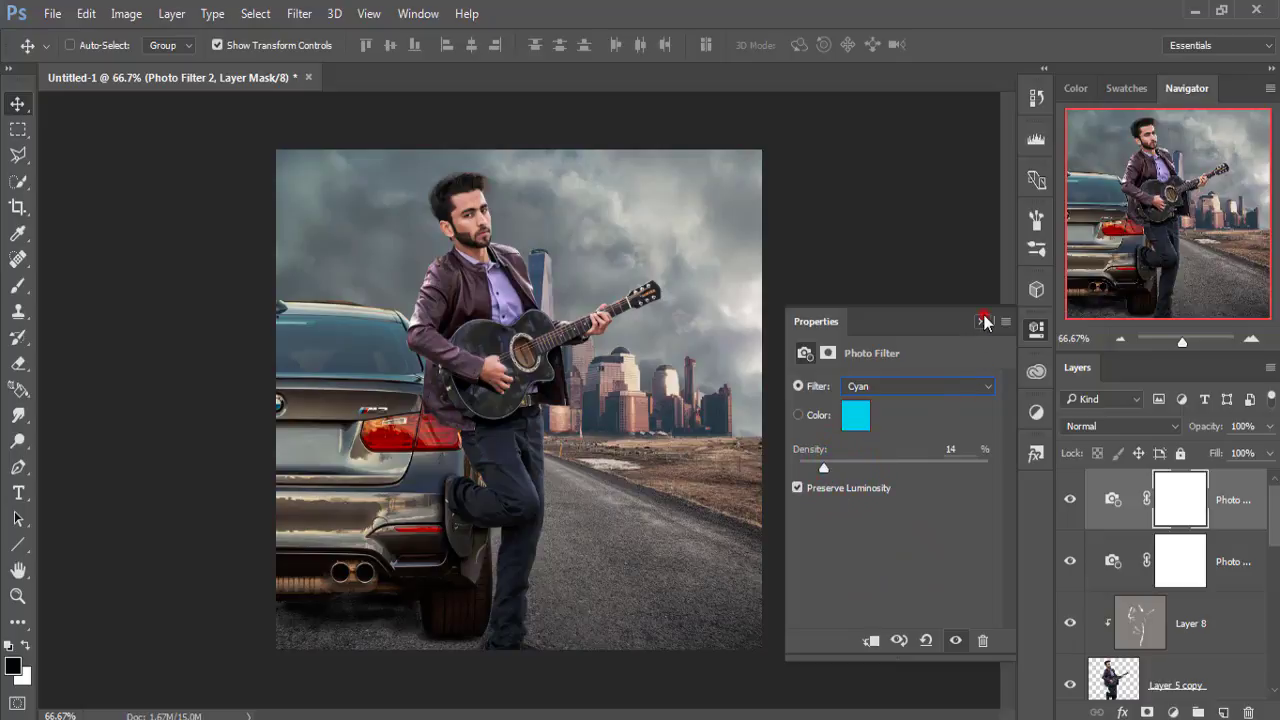
{"action": "left_click", "coordinate": [983, 320]}
{"action": "left_click", "coordinate": [1248, 505]}
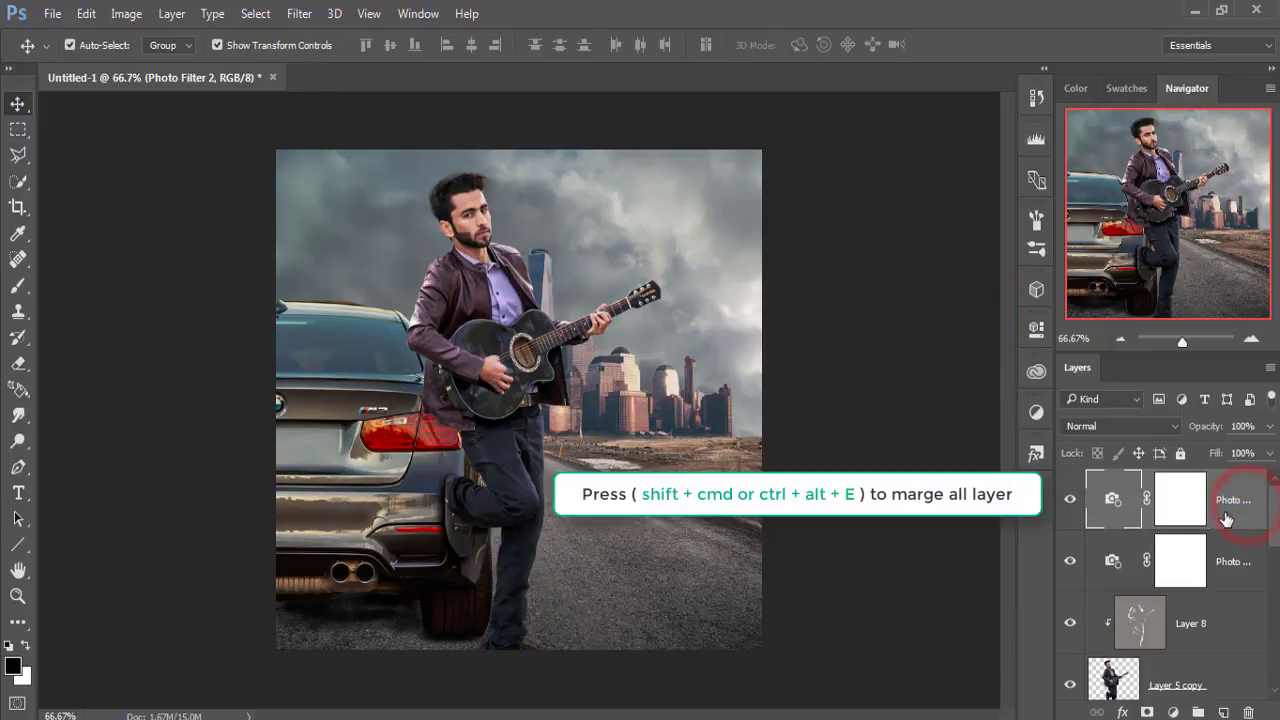
Merge all visible layers into Layer 9 and duplicate it as Layer 9 copy
{"action": "key", "text": "ctrl+shift+alt+e"}
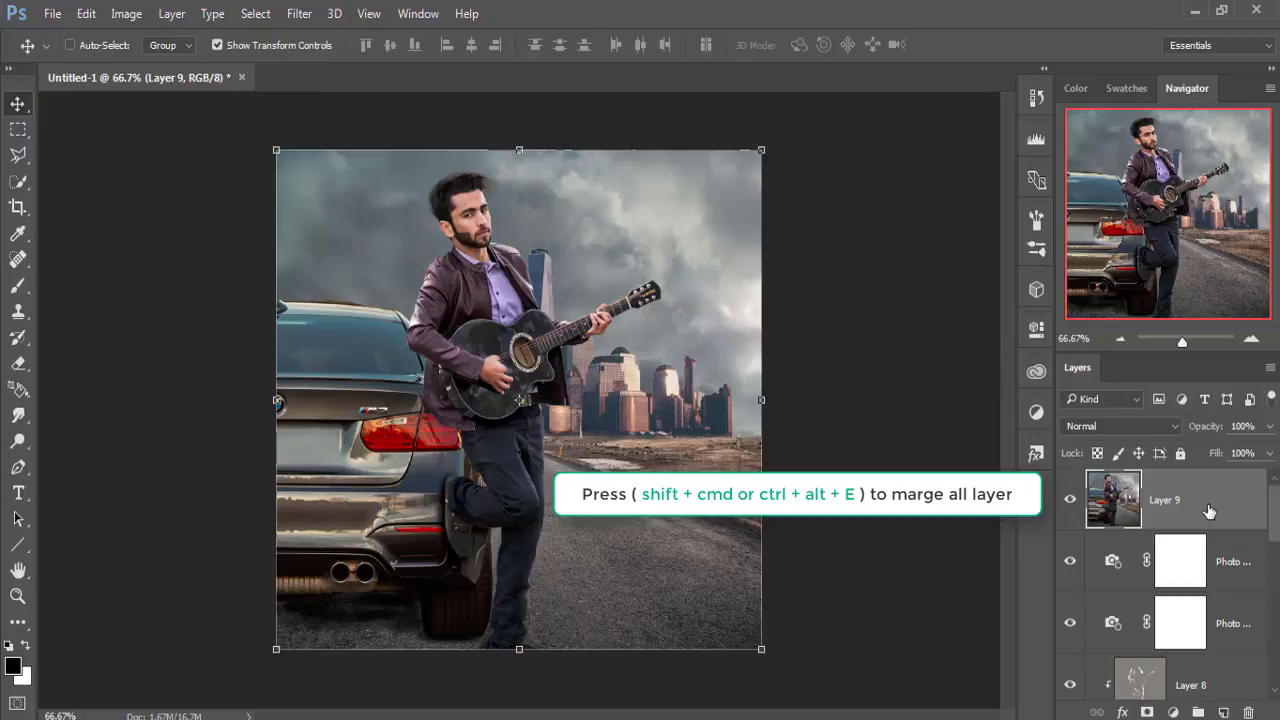
{"action": "right_click", "coordinate": [1199, 500]}
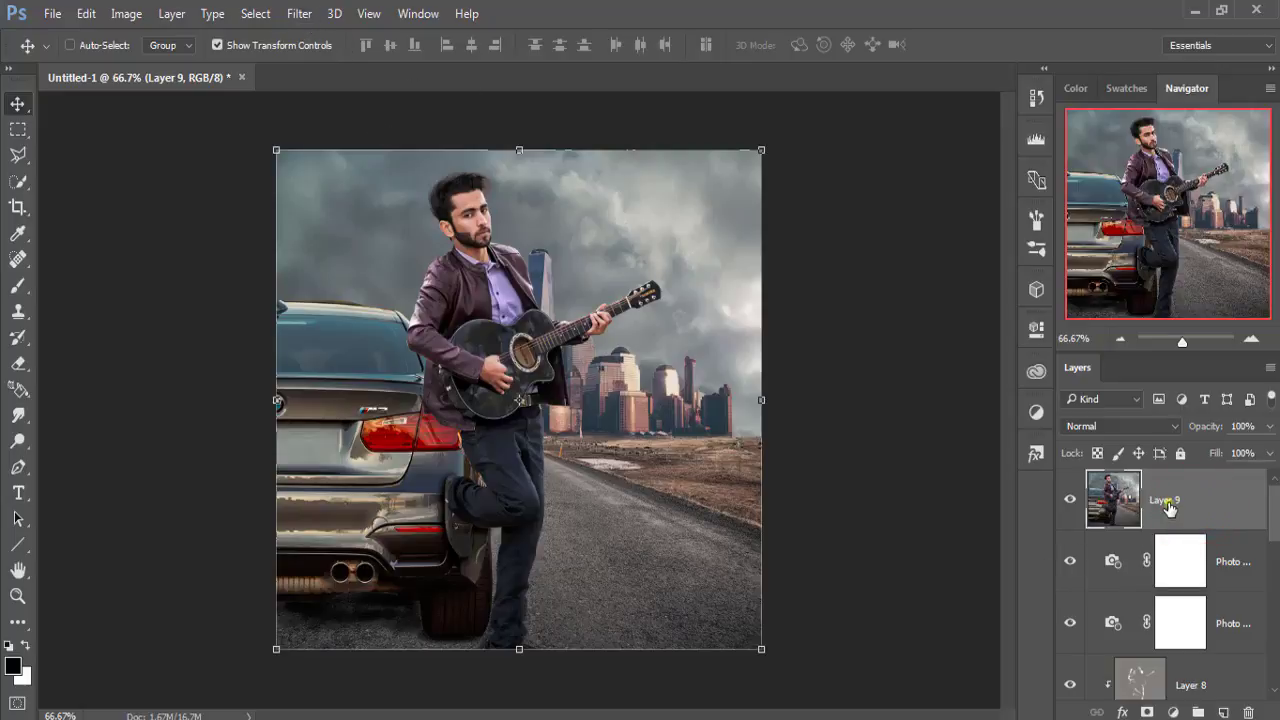
{"action": "right_click", "coordinate": [1168, 508]}
{"action": "left_click", "coordinate": [870, 198]}
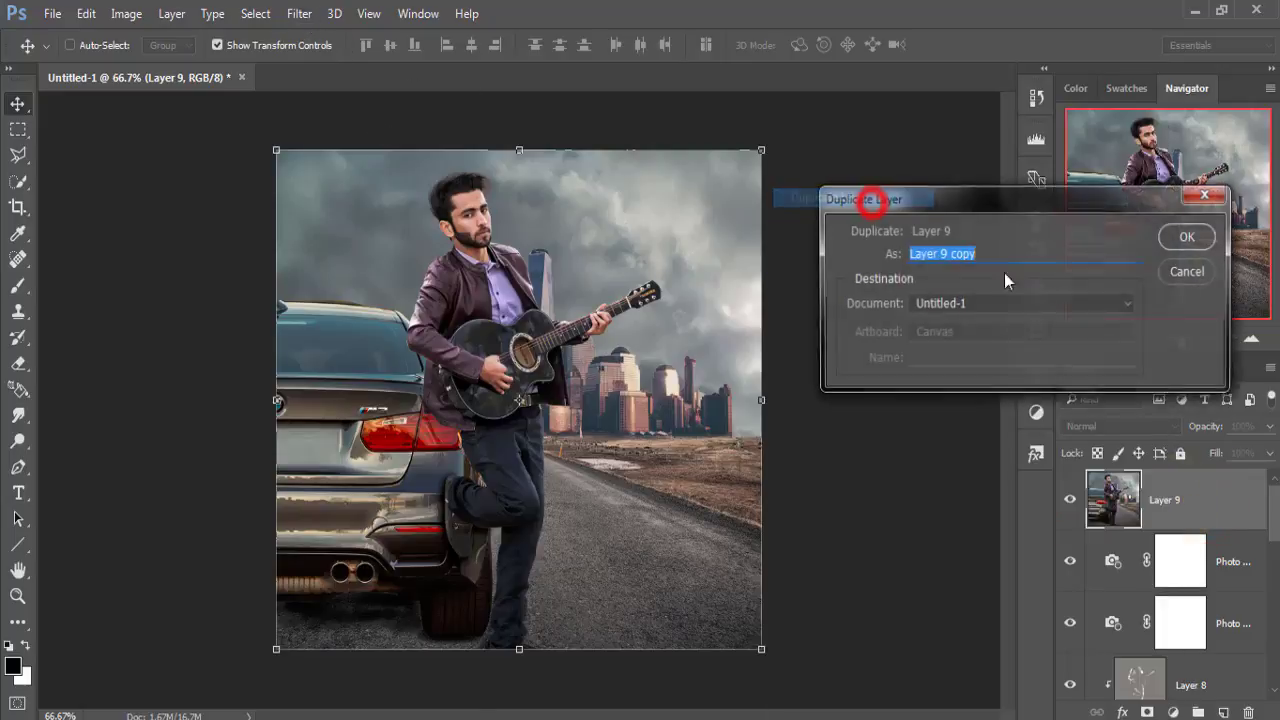
{"action": "left_click", "coordinate": [1182, 246]}
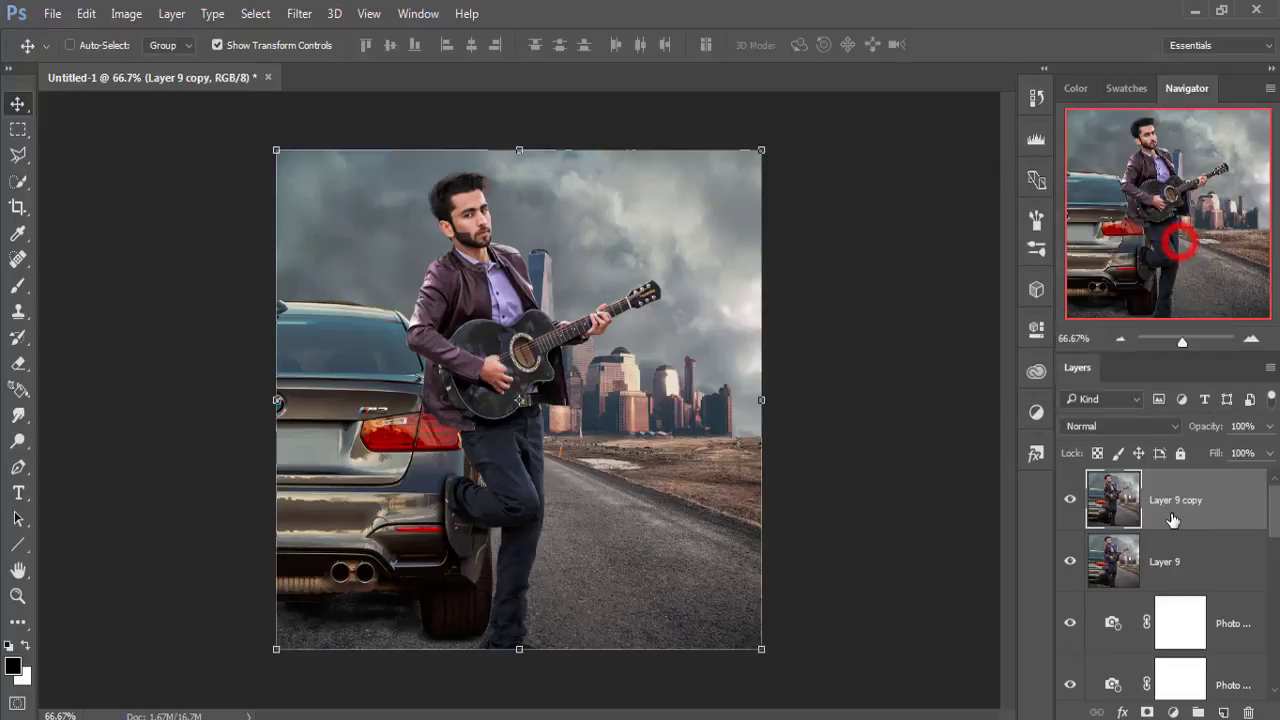
Render a Lens Flare at 124% brightness centred above the guitar neck
{"action": "left_click", "coordinate": [297, 14]}
{"action": "mouse_move", "coordinate": [316, 328]}
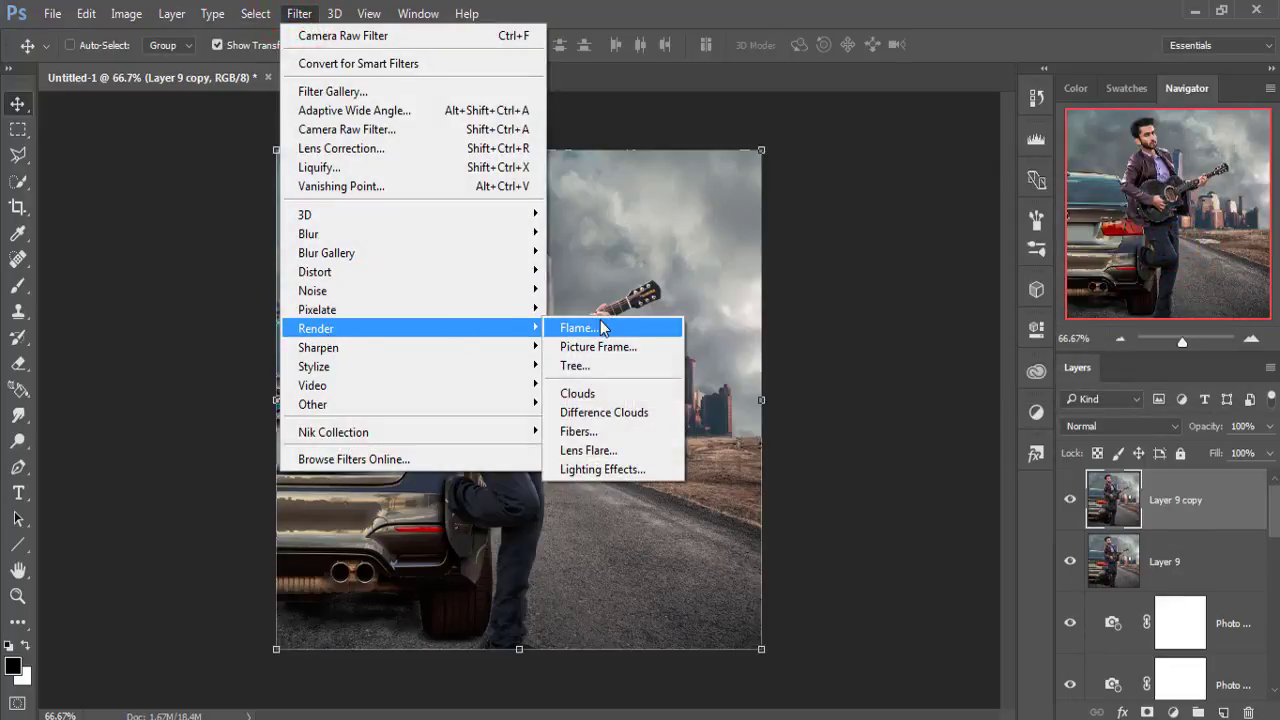
{"action": "left_click", "coordinate": [598, 451]}
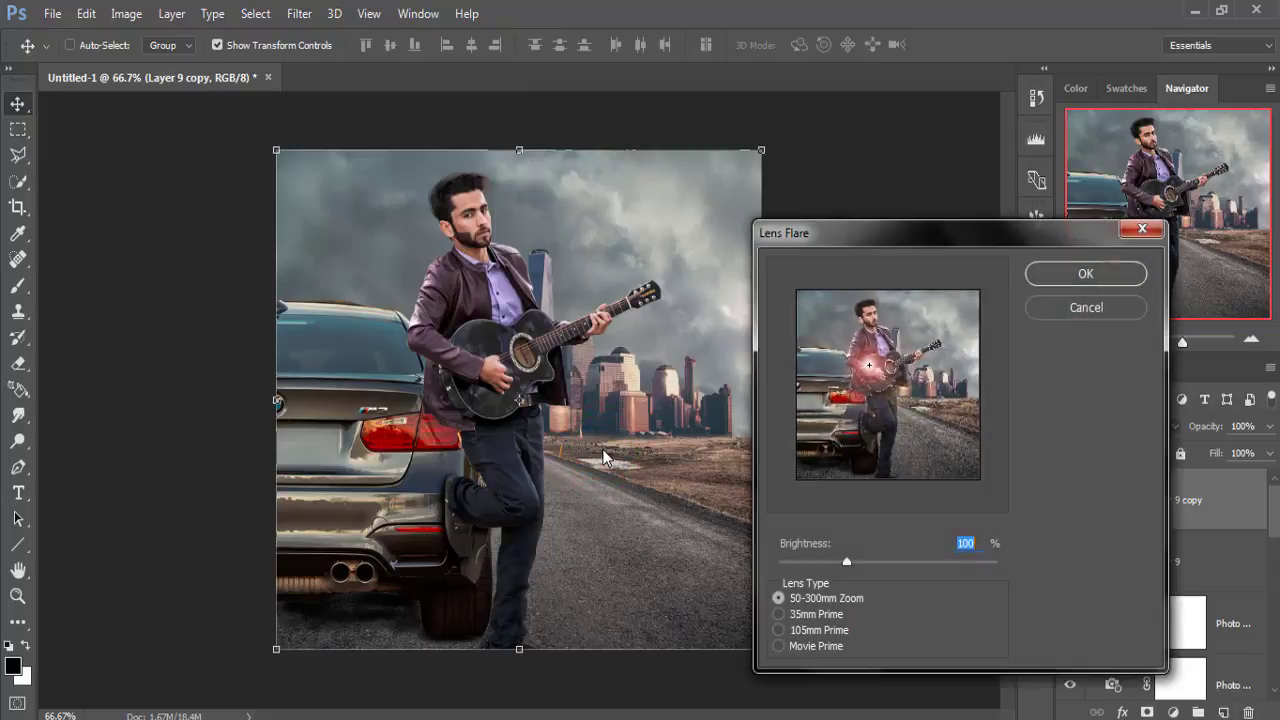
{"action": "left_click_drag", "start_coordinate": [870, 370], "coordinate": [914, 352]}
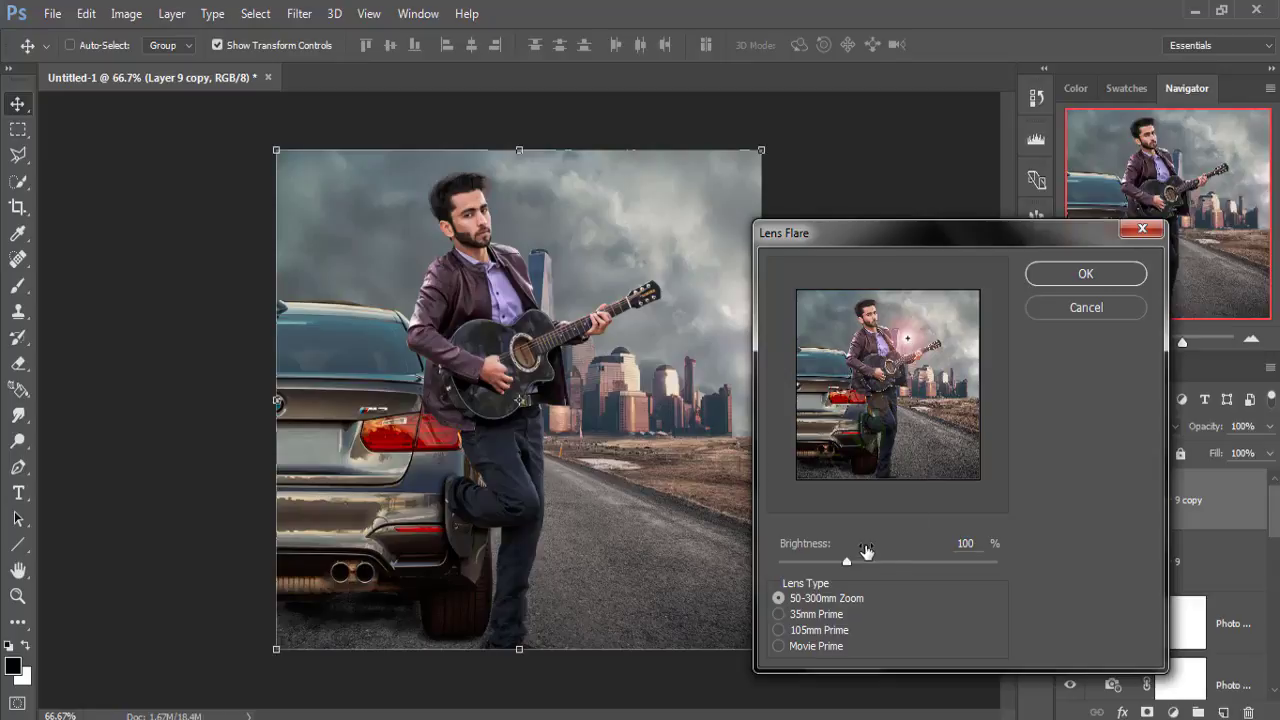
{"action": "left_click_drag", "start_coordinate": [847, 561], "coordinate": [855, 564]}
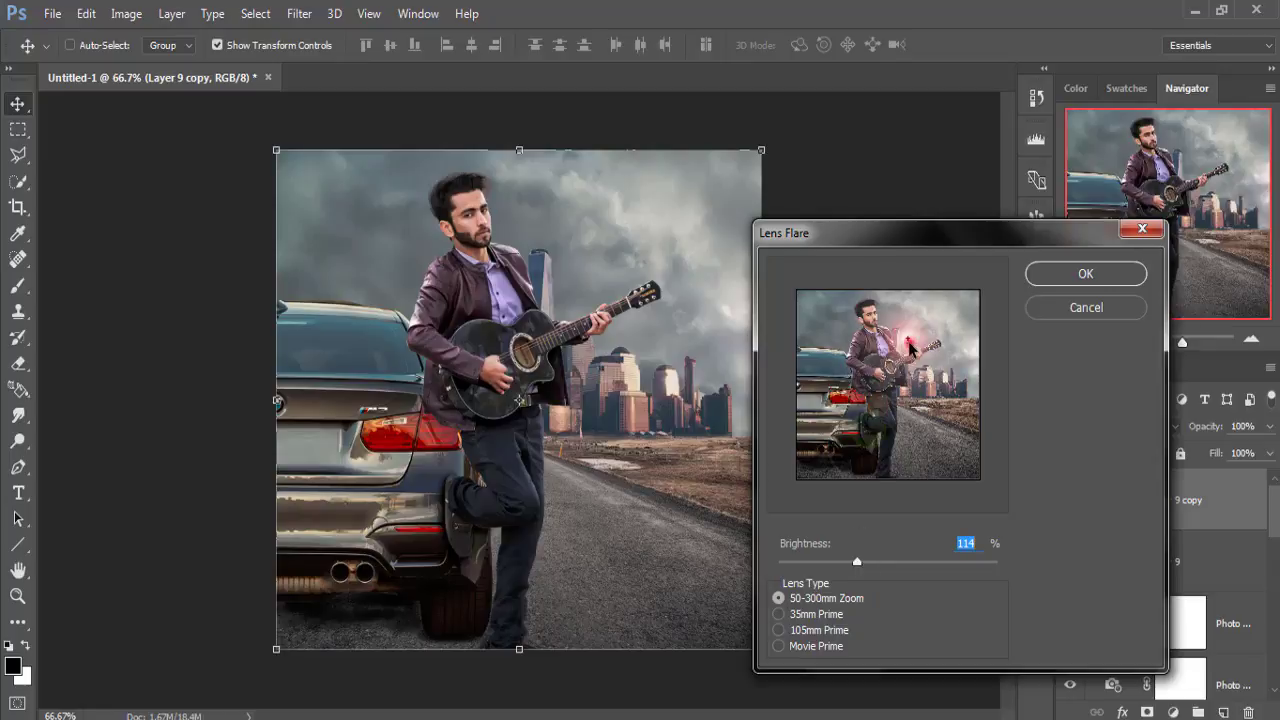
{"action": "left_click", "coordinate": [910, 347]}
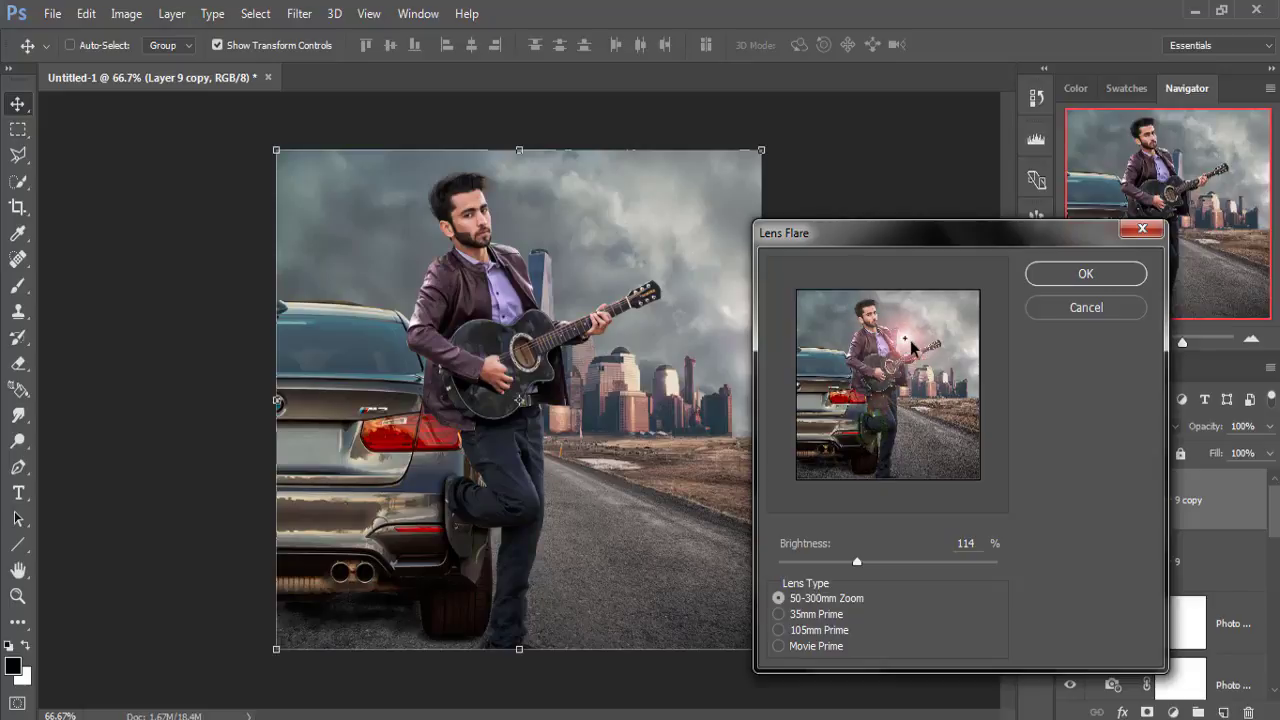
{"action": "left_click_drag", "start_coordinate": [857, 563], "coordinate": [865, 563]}
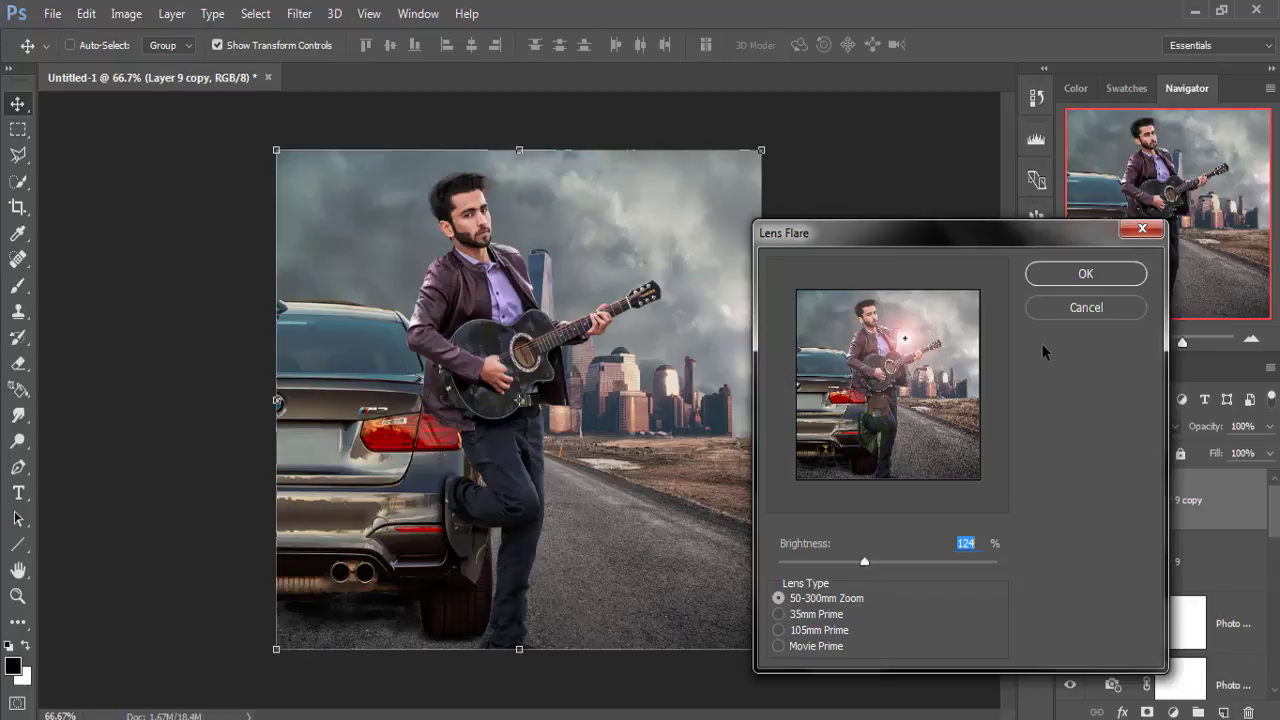
{"action": "left_click", "coordinate": [1083, 280]}
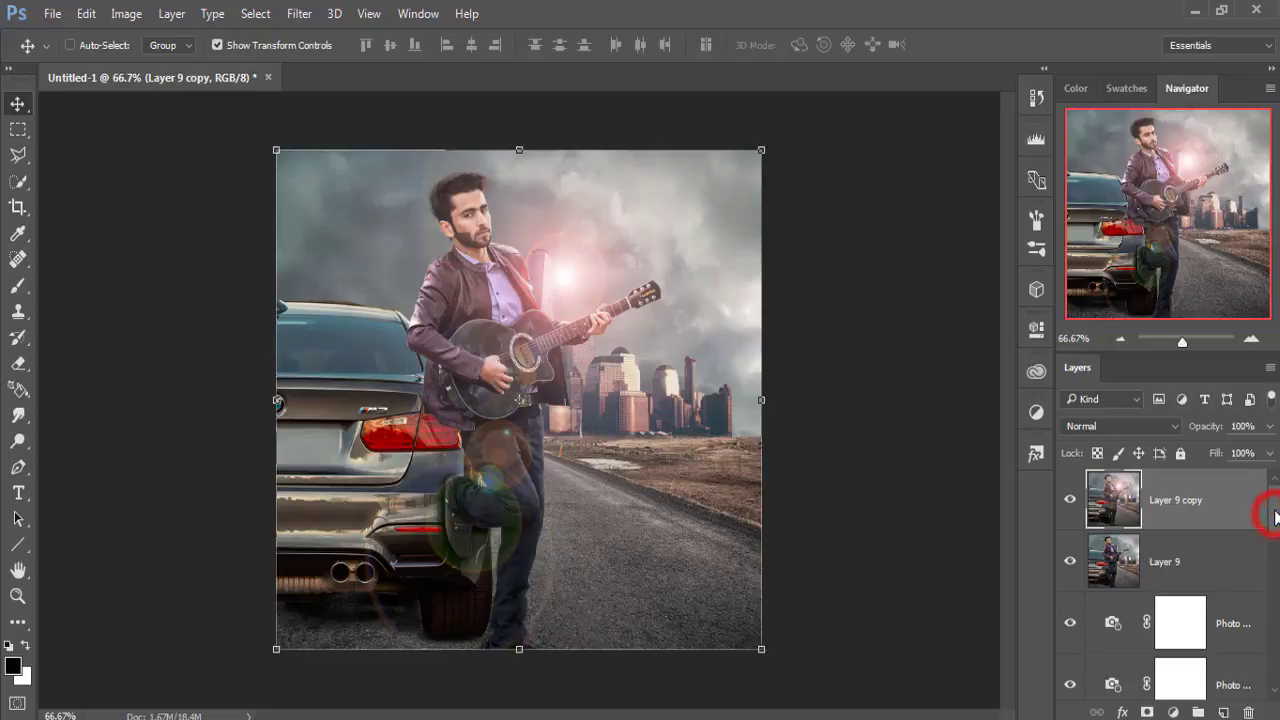
Apply Color Efex Pro 4 Cross Processing C04 at 52% strength, then switch to Flare (21).png
{"action": "left_click", "coordinate": [298, 13]}
{"action": "mouse_move", "coordinate": [333, 432]}
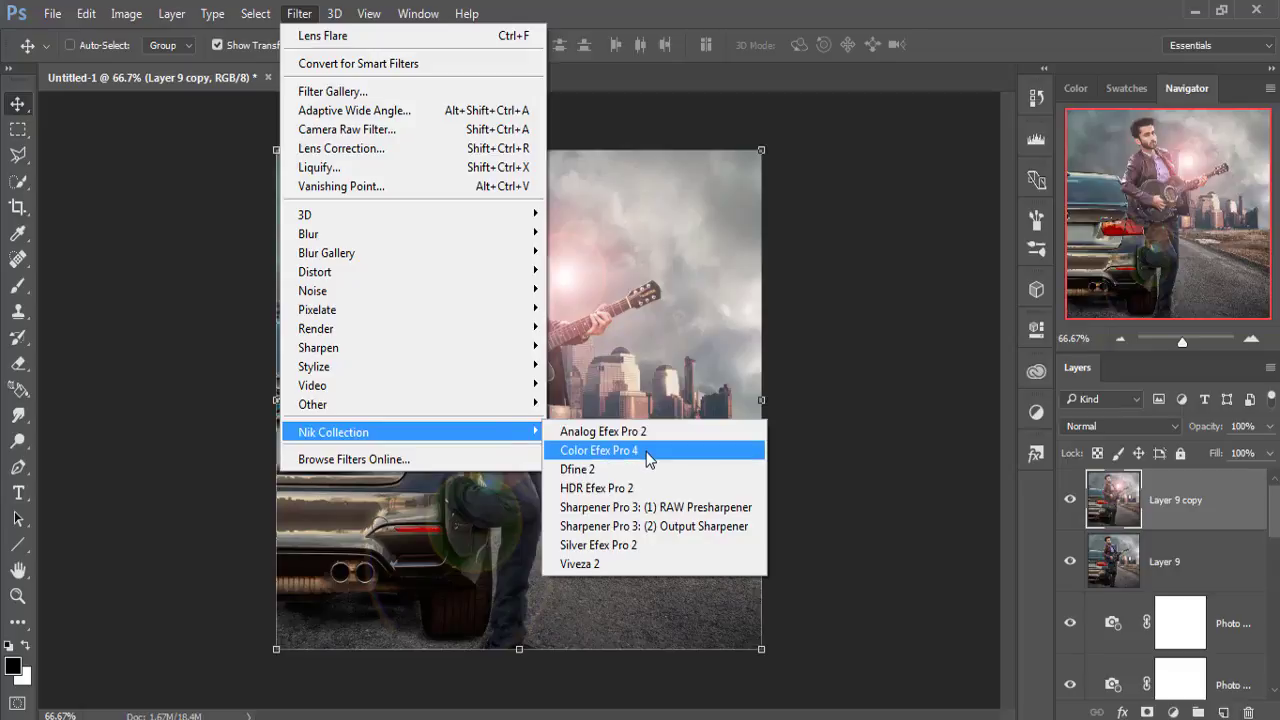
{"action": "left_click", "coordinate": [645, 450]}
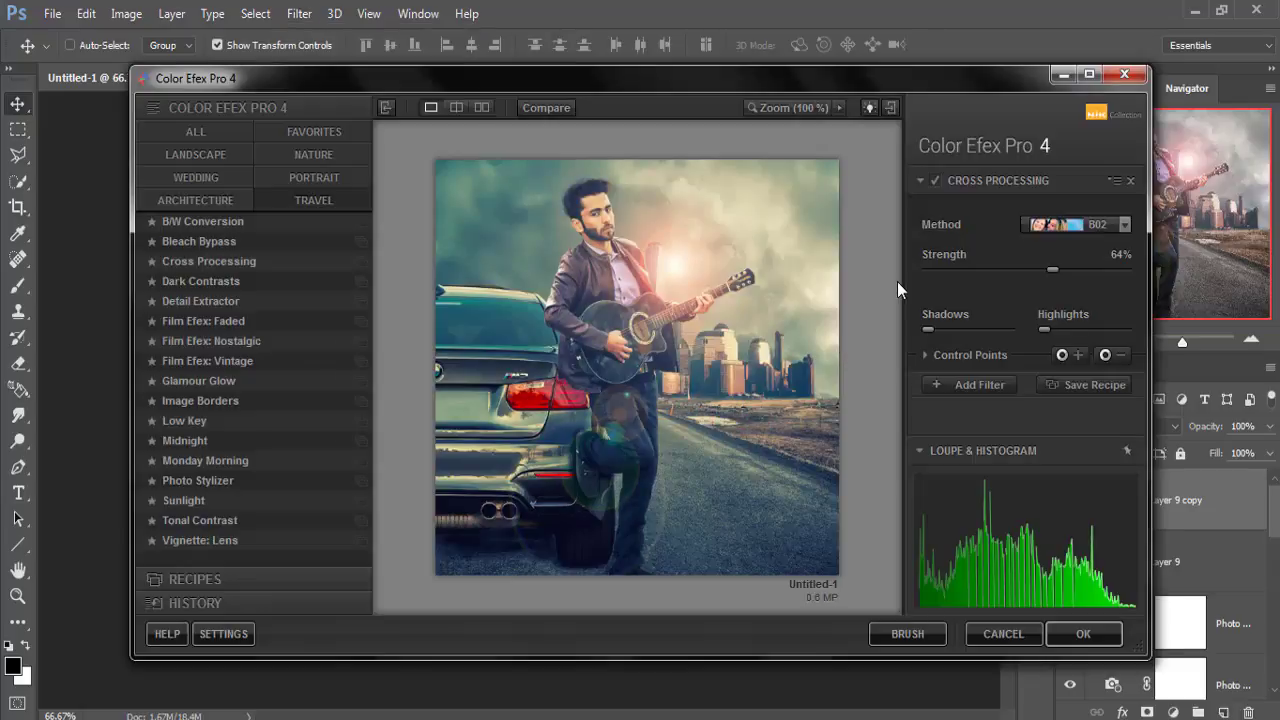
{"action": "left_click_drag", "start_coordinate": [1050, 268], "coordinate": [1031, 268]}
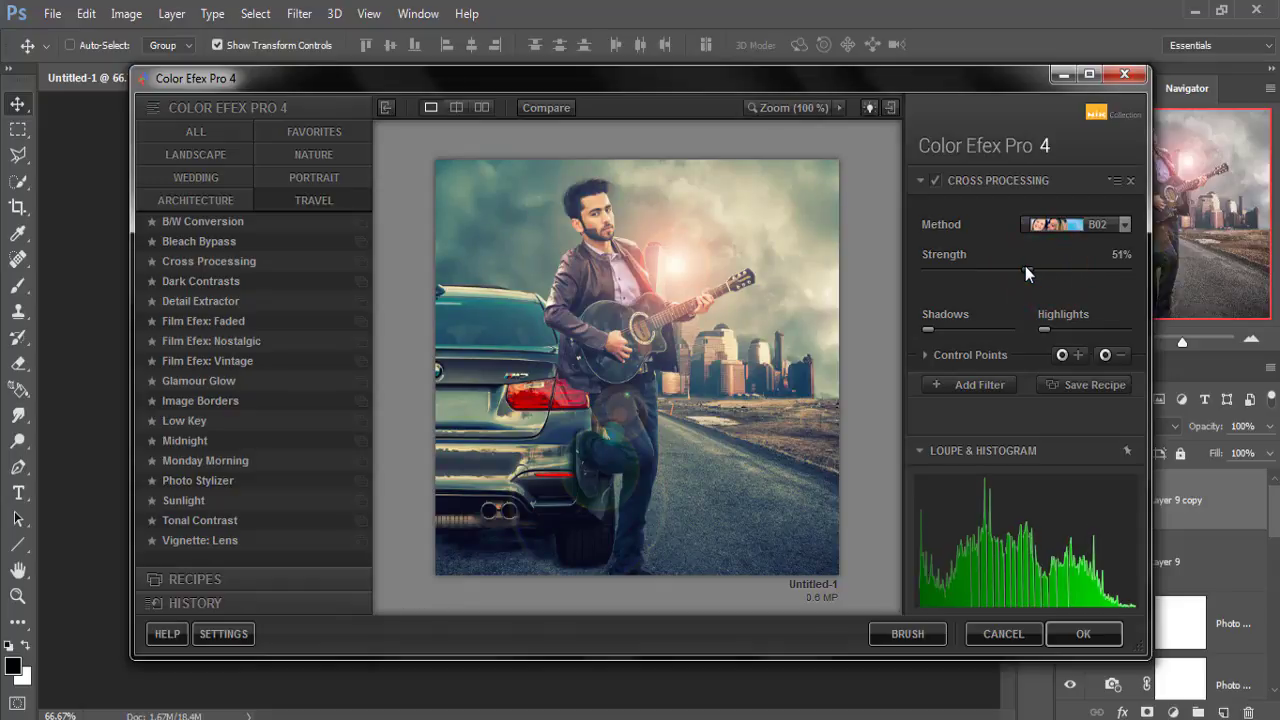
{"action": "left_click_drag", "start_coordinate": [1025, 268], "coordinate": [1031, 270]}
{"action": "left_click", "coordinate": [1120, 227]}
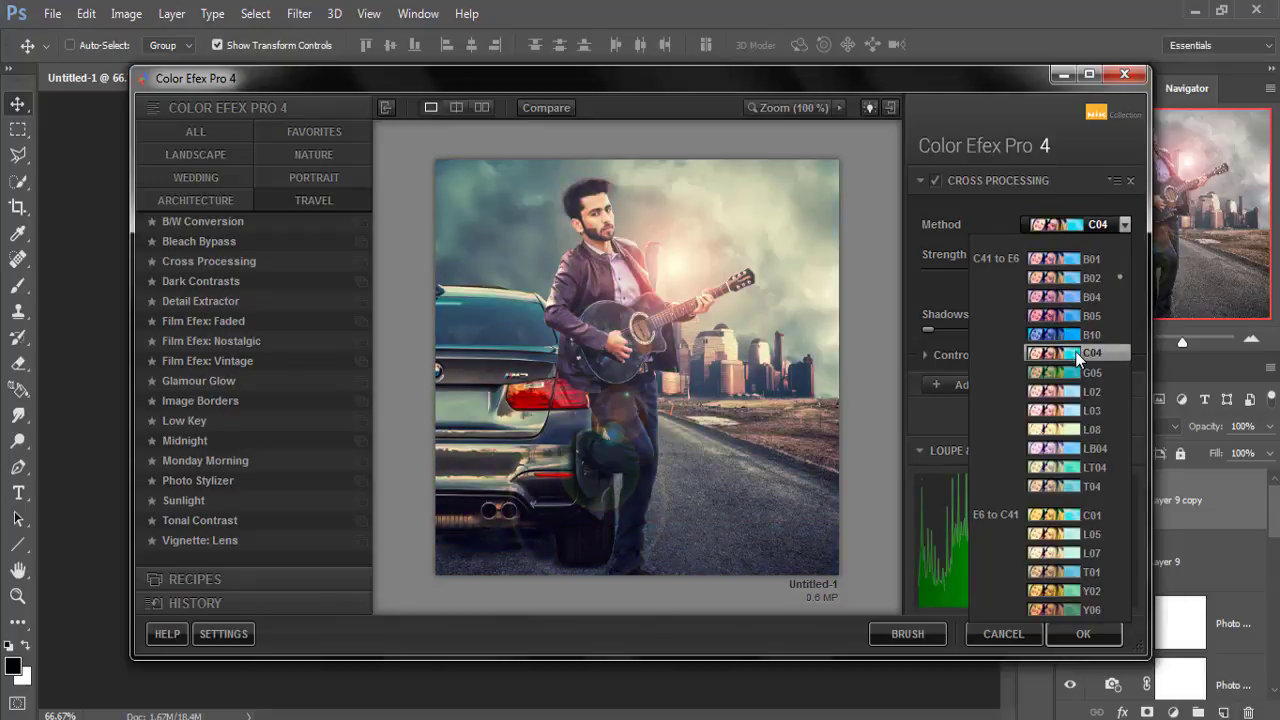
{"action": "left_click", "coordinate": [1075, 352]}
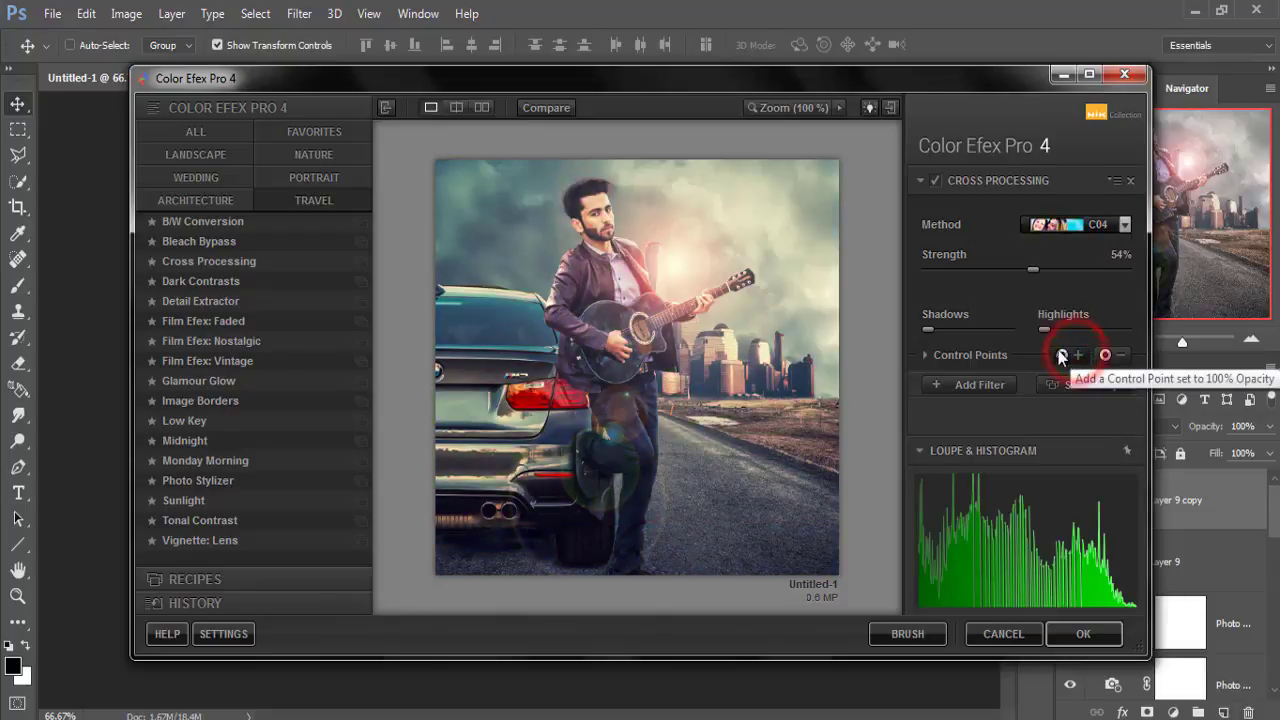
{"action": "left_click_drag", "start_coordinate": [1033, 270], "coordinate": [1029, 269]}
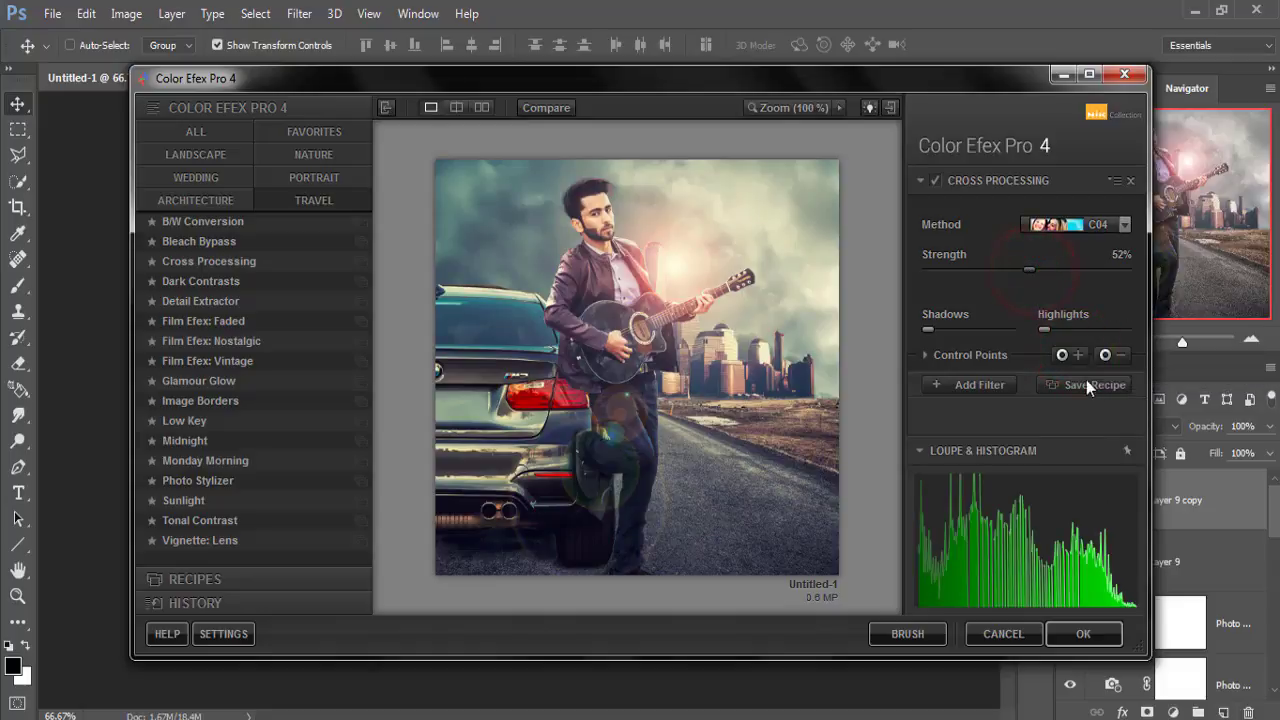
{"action": "left_click", "coordinate": [1083, 633]}
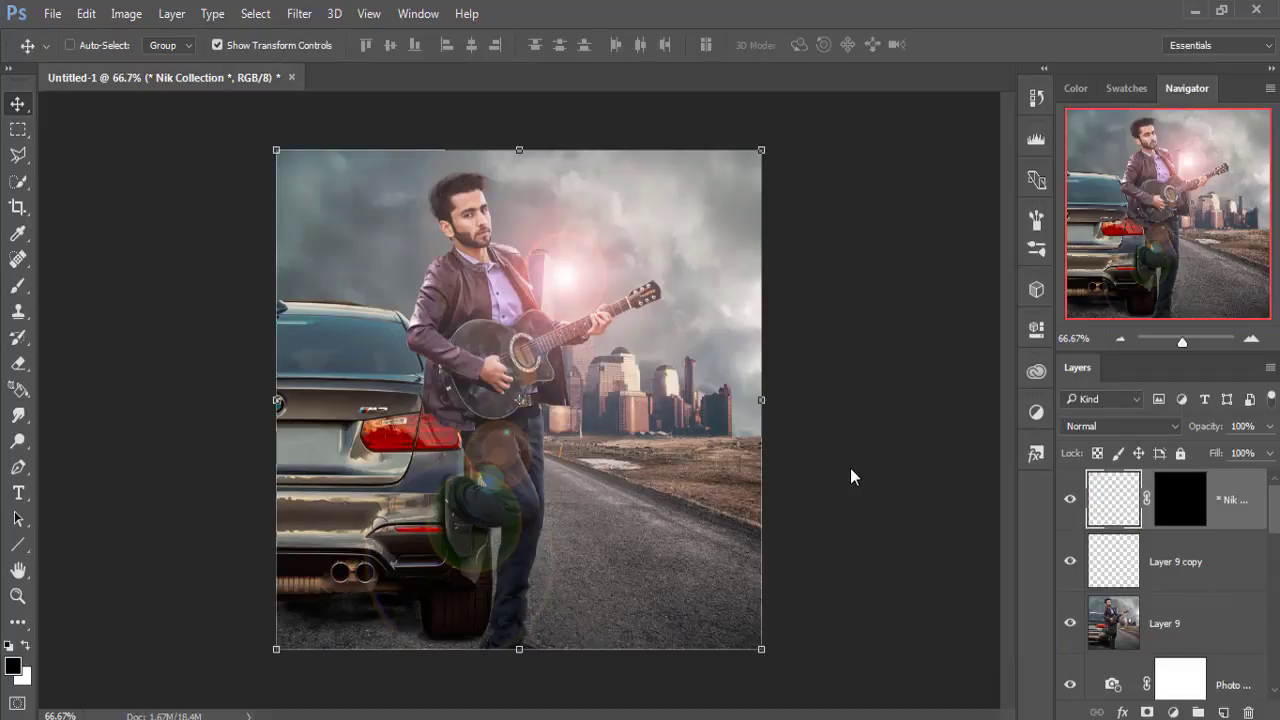
{"action": "left_click", "coordinate": [464, 82]}
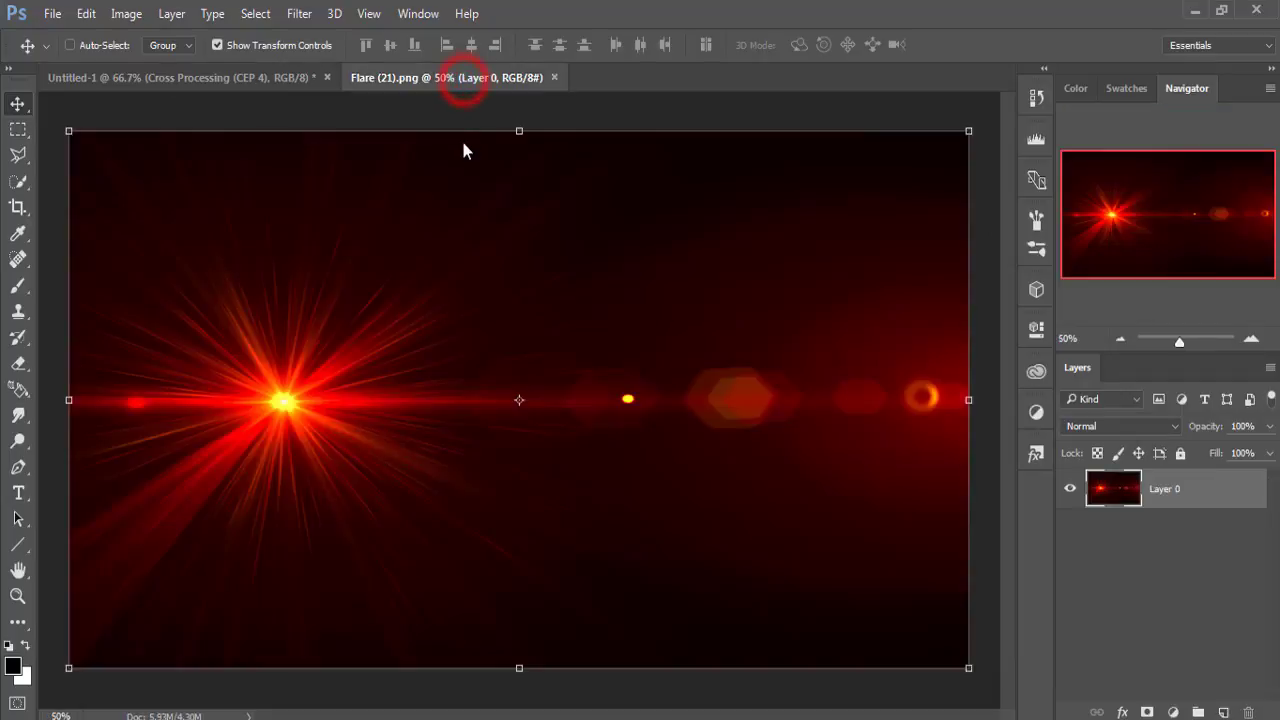
Copy the flare image into the Untitled-1 composite as Layer 10 and close the flare file
{"action": "left_click_drag", "start_coordinate": [446, 78], "coordinate": [447, 150]}
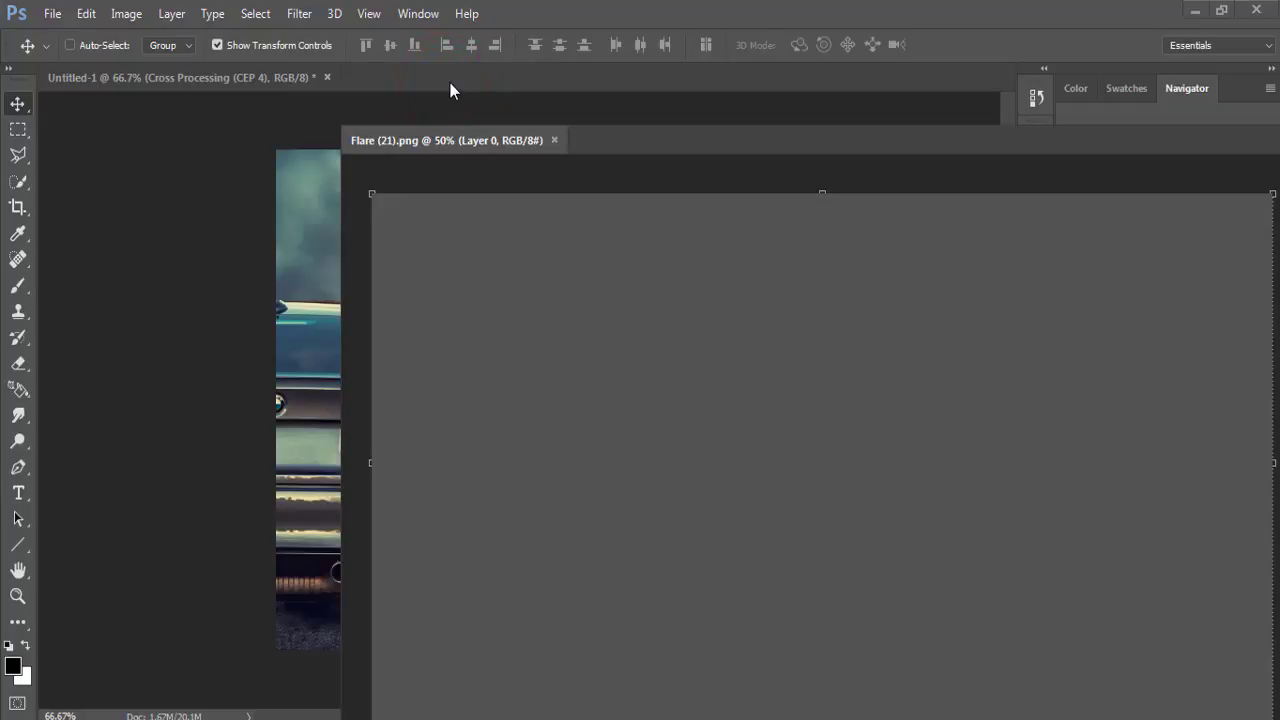
{"action": "left_click_drag", "start_coordinate": [450, 91], "coordinate": [531, 205]}
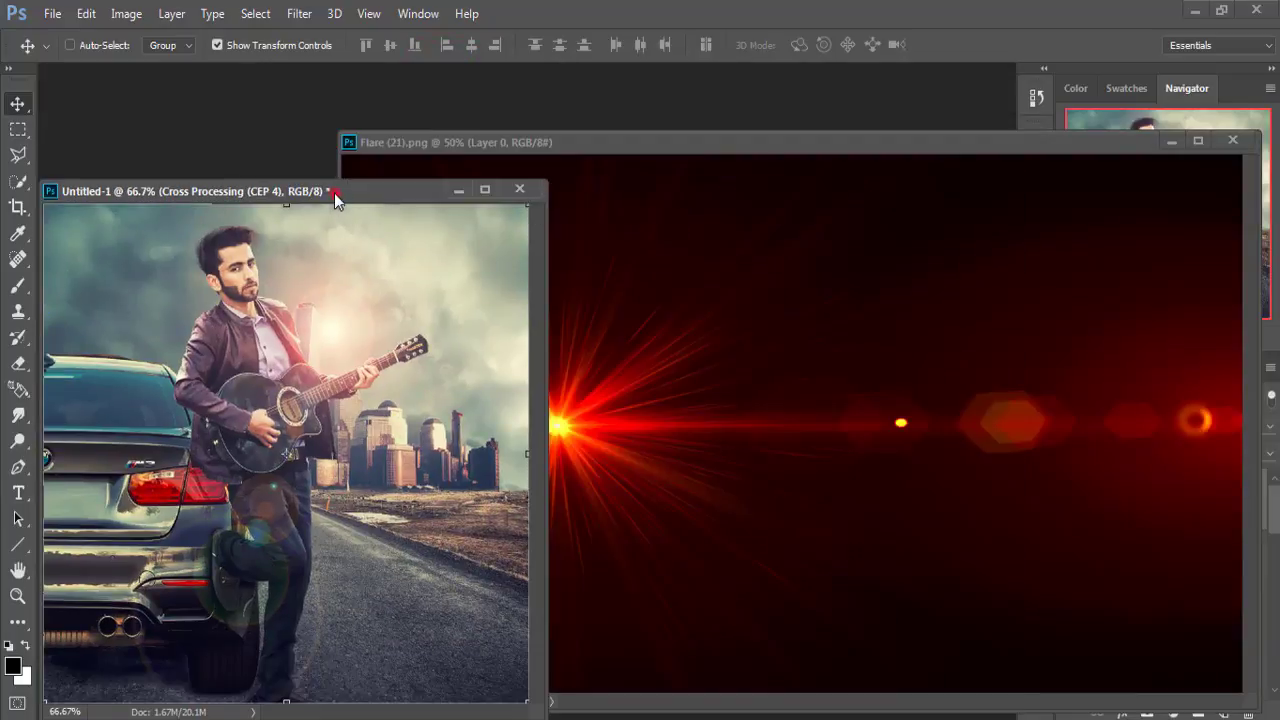
{"action": "left_click_drag", "start_coordinate": [336, 193], "coordinate": [351, 78]}
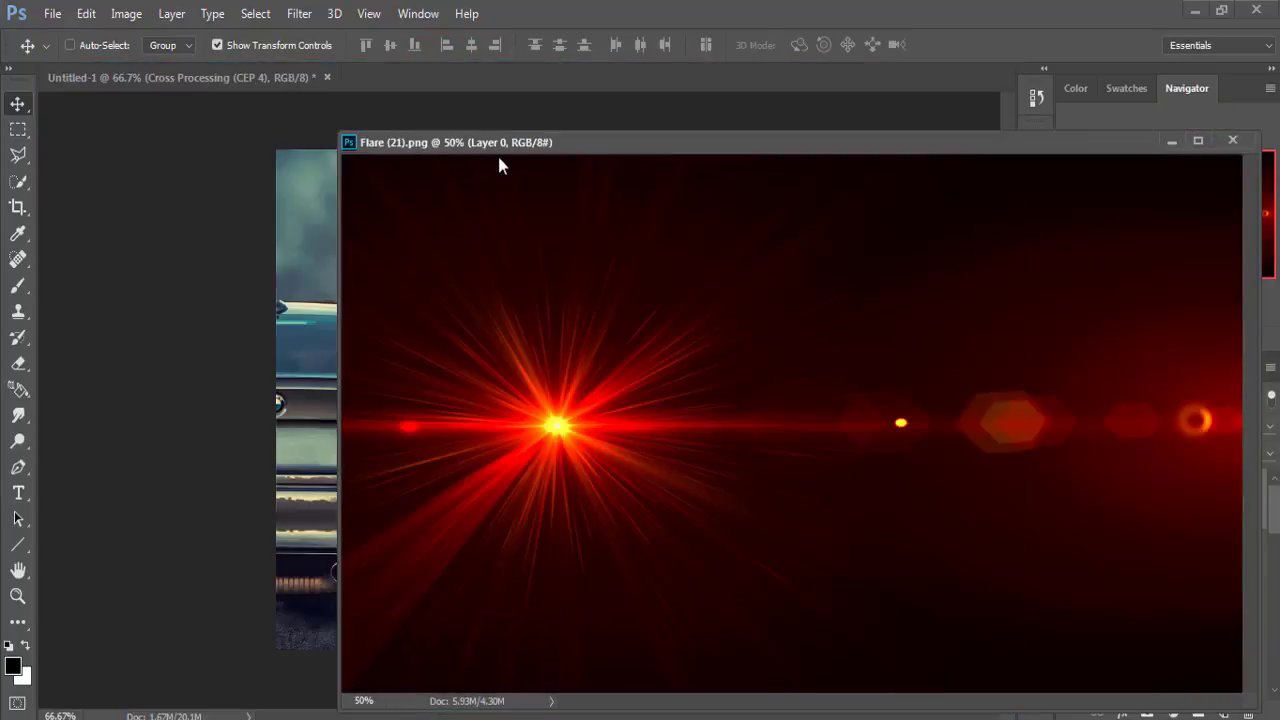
{"action": "left_click", "coordinate": [679, 148]}
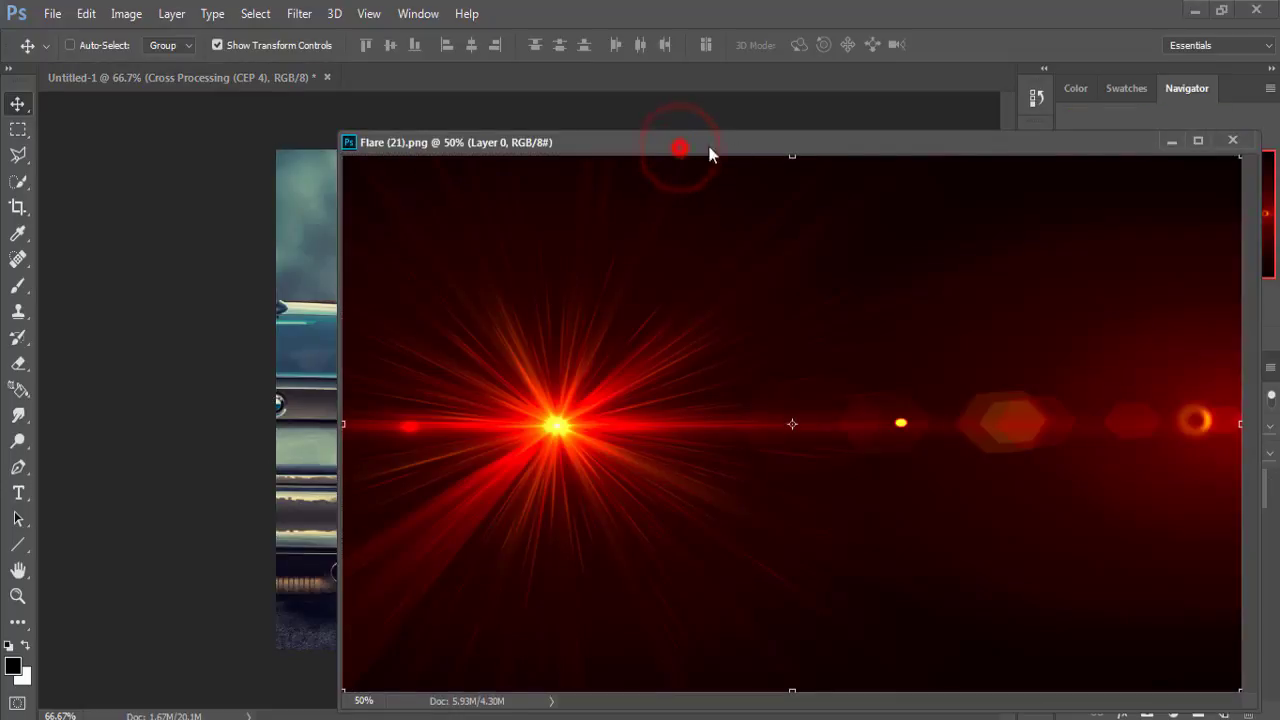
{"action": "left_click_drag", "start_coordinate": [709, 152], "coordinate": [872, 148]}
{"action": "left_click_drag", "start_coordinate": [856, 357], "coordinate": [450, 348]}
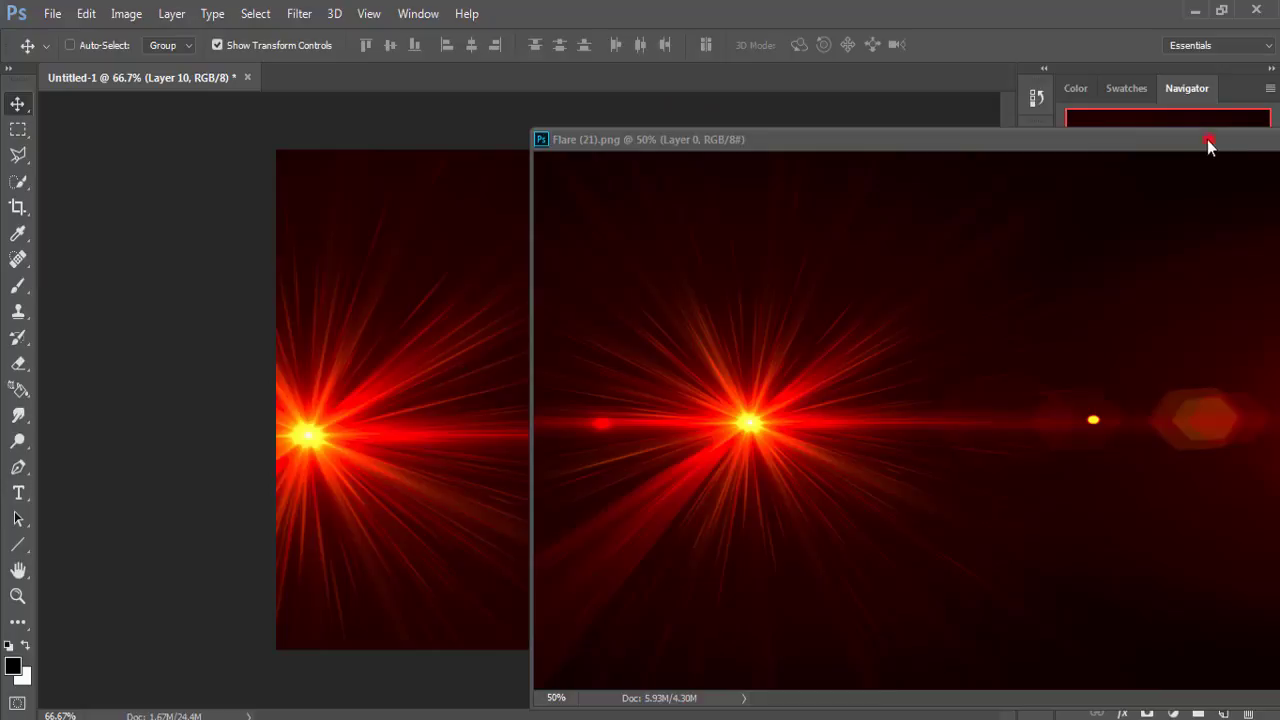
{"action": "left_click_drag", "start_coordinate": [1207, 145], "coordinate": [945, 186]}
{"action": "left_click", "coordinate": [1088, 180]}
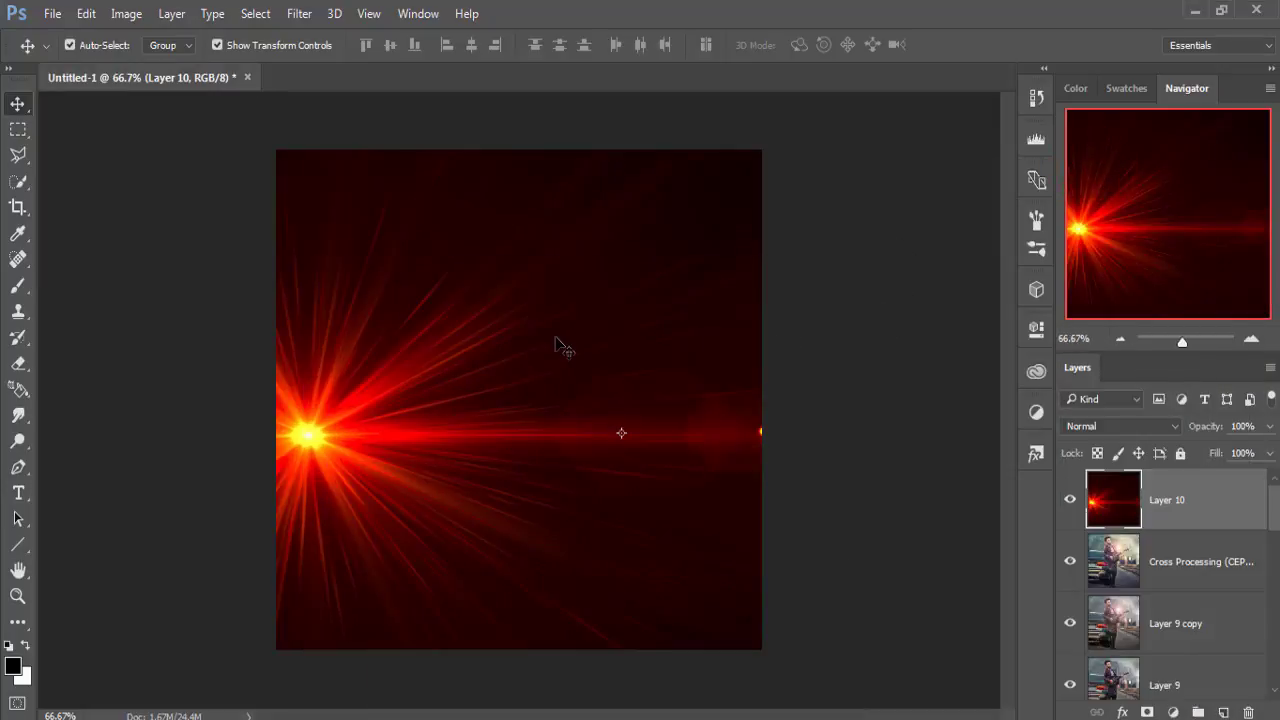
Scale the flare layer to about 24% and position it over the car's rear
{"action": "key", "text": "ctrl+0"}
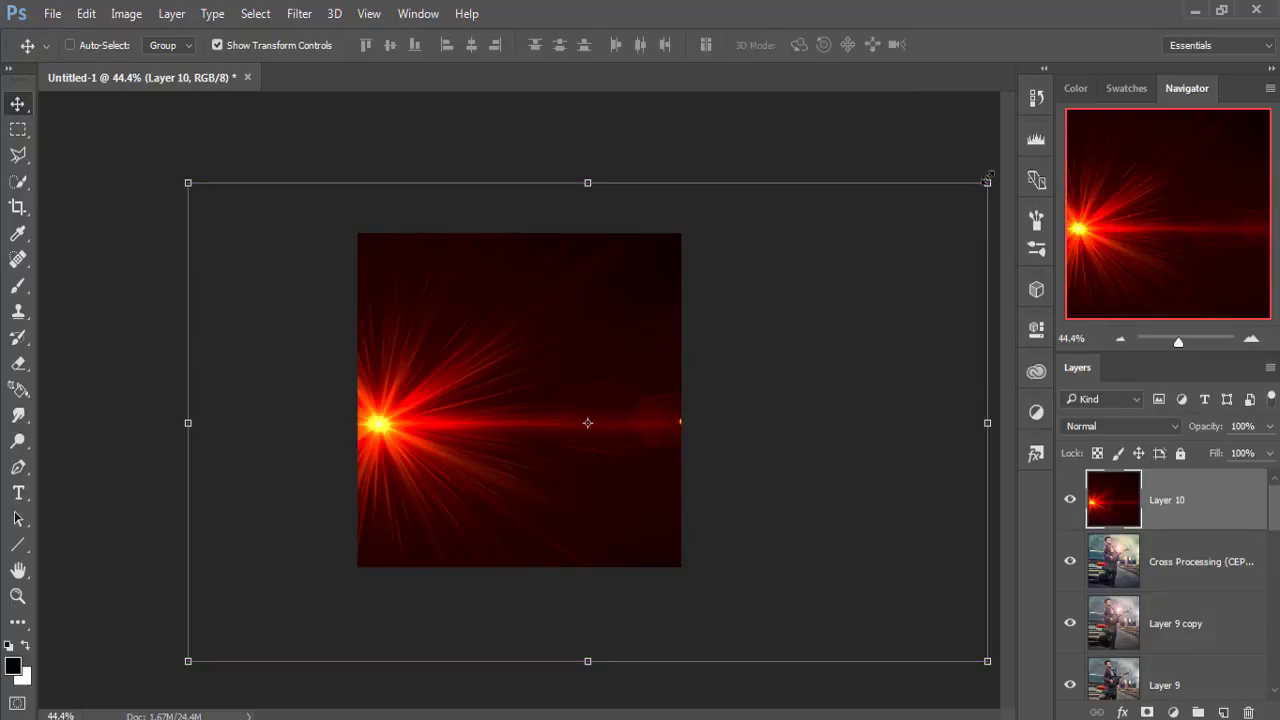
{"action": "left_click_drag", "start_coordinate": [987, 181], "coordinate": [683, 365]}
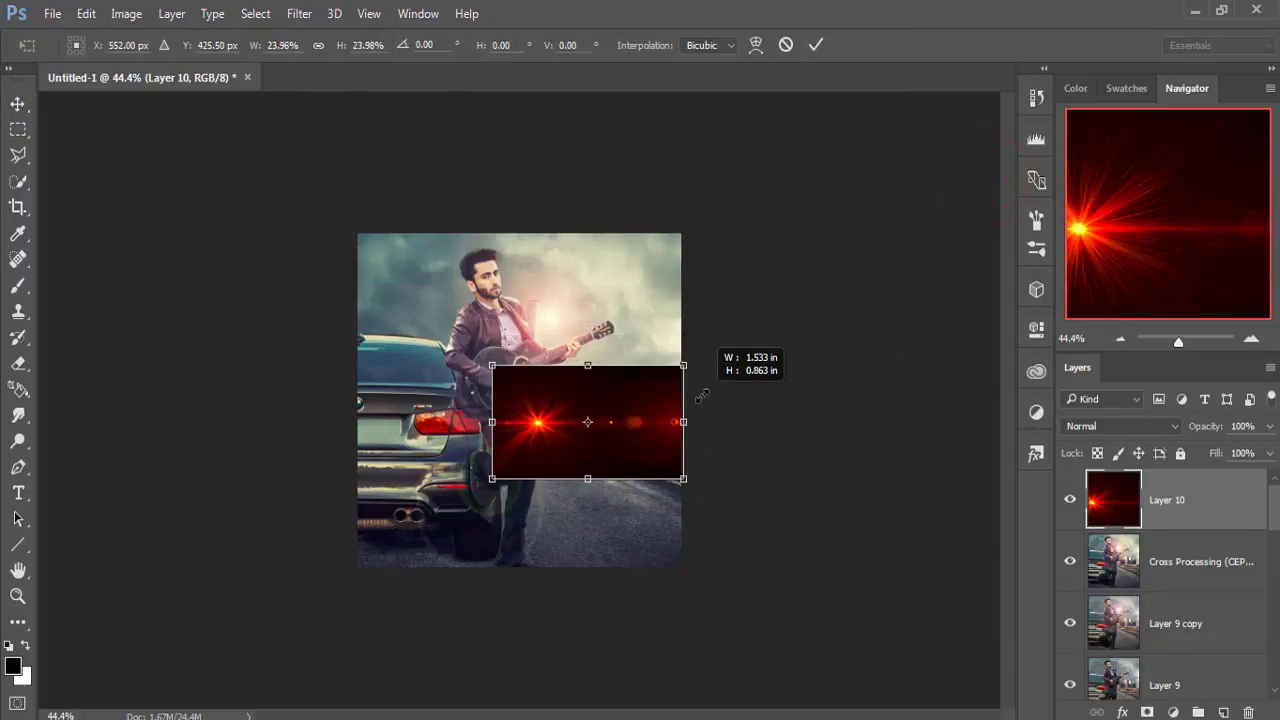
{"action": "left_click_drag", "start_coordinate": [672, 416], "coordinate": [527, 415]}
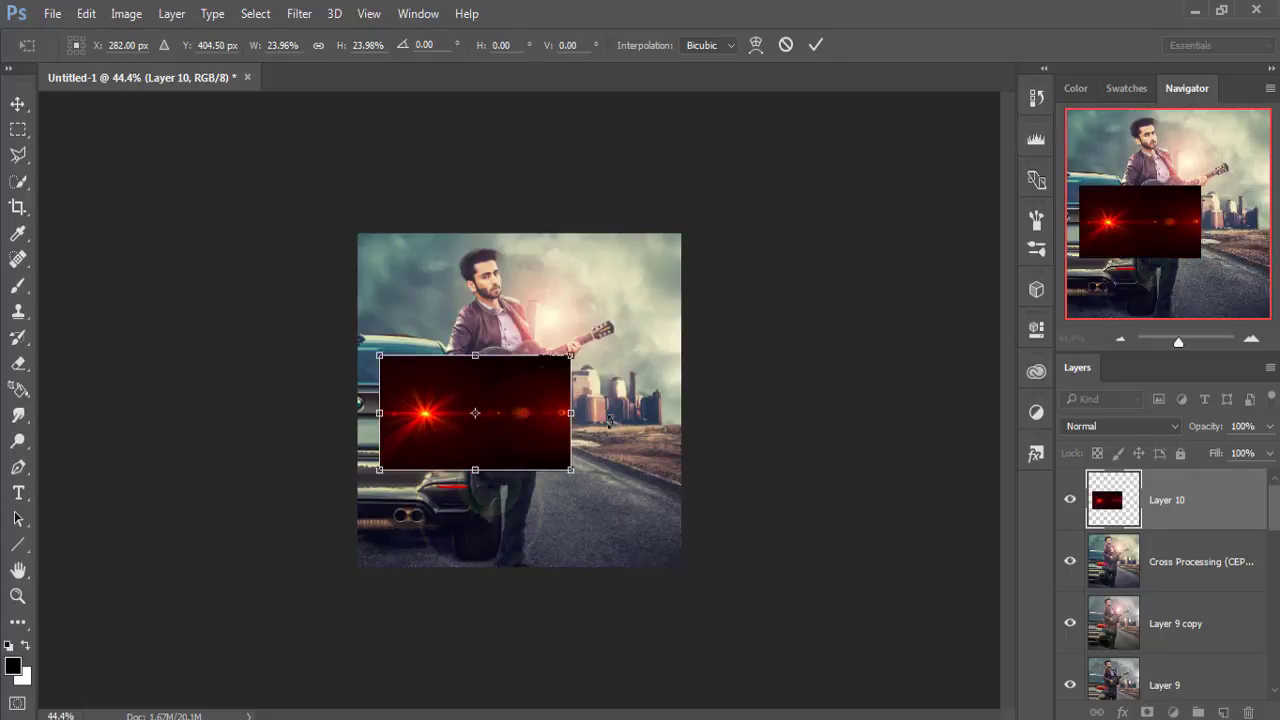
{"action": "key", "text": "ctrl+minus"}
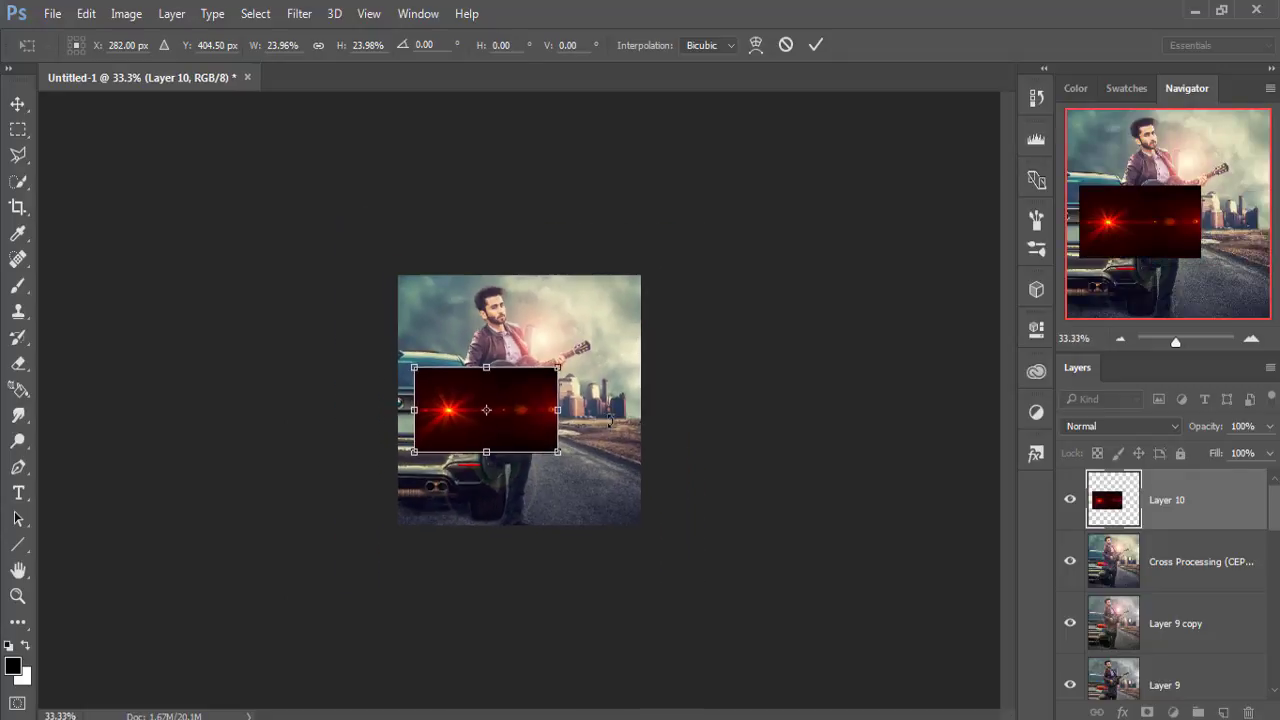
{"action": "scroll", "coordinate": [610, 421], "scroll_direction": "up", "scroll_amount": 5}
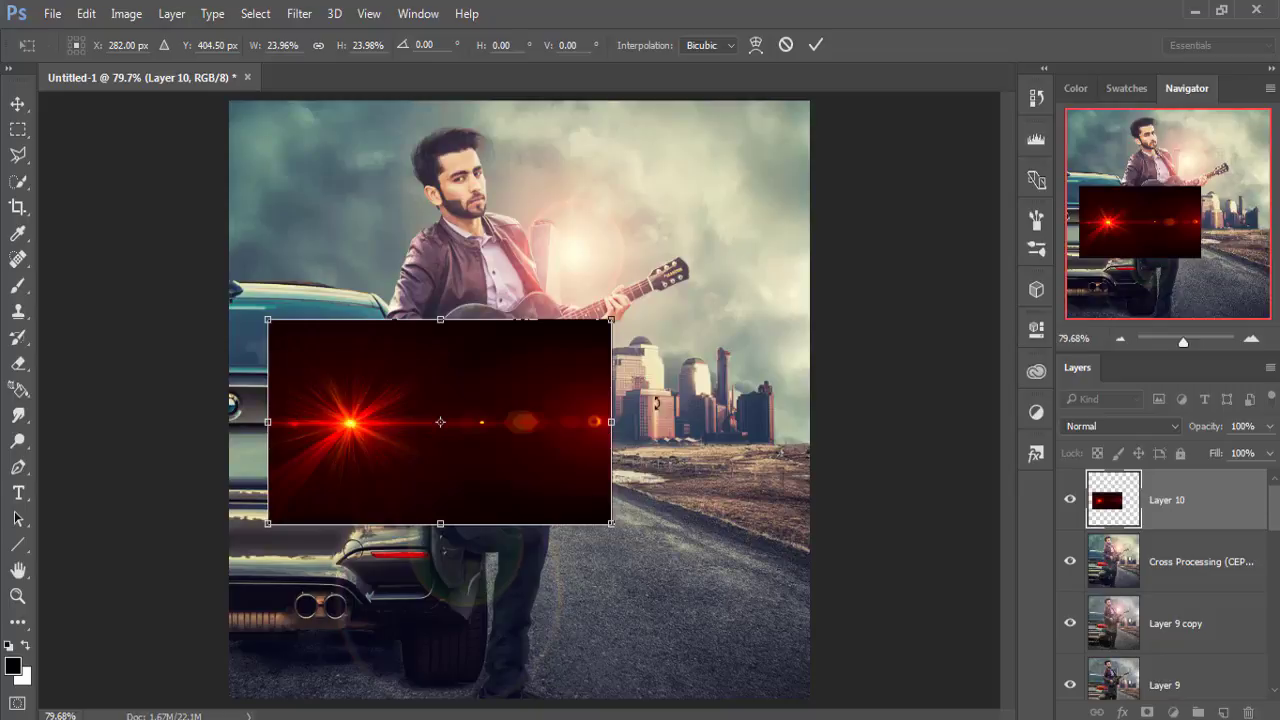
Commit the scale, blend the flare in Screen mode and move it onto the taillight
{"action": "left_click", "coordinate": [814, 46]}
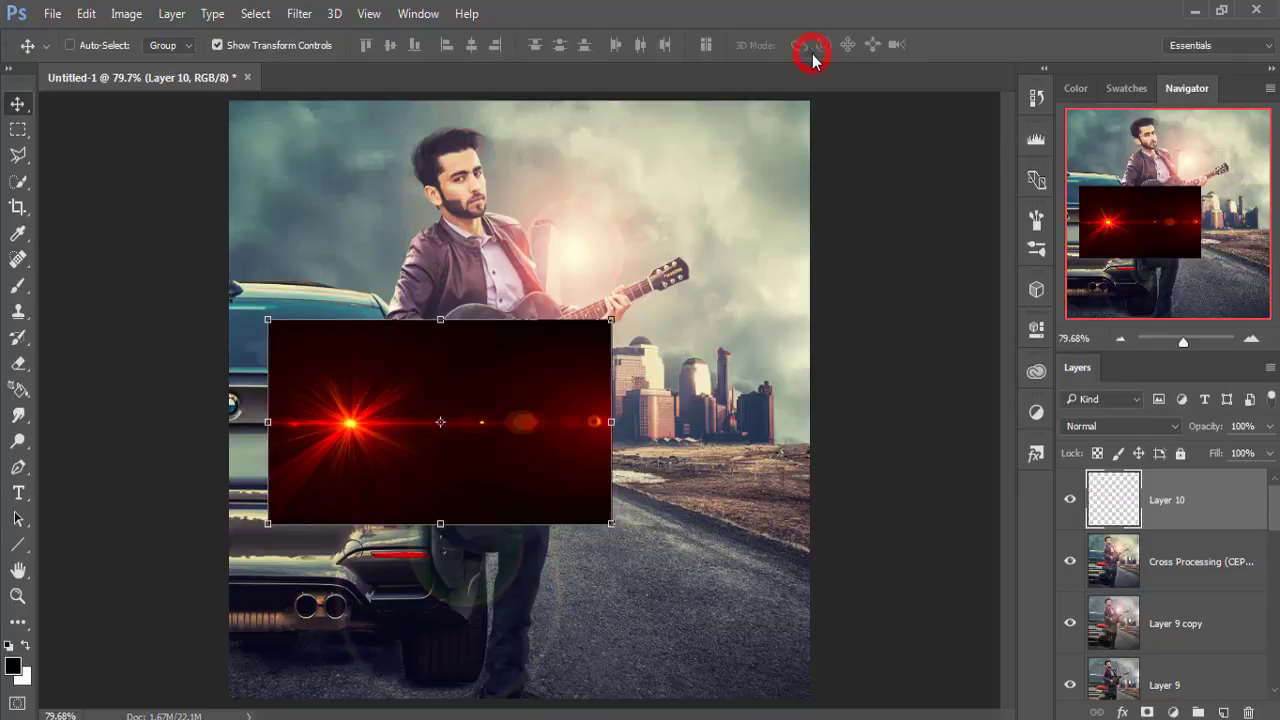
{"action": "left_click", "coordinate": [1178, 428]}
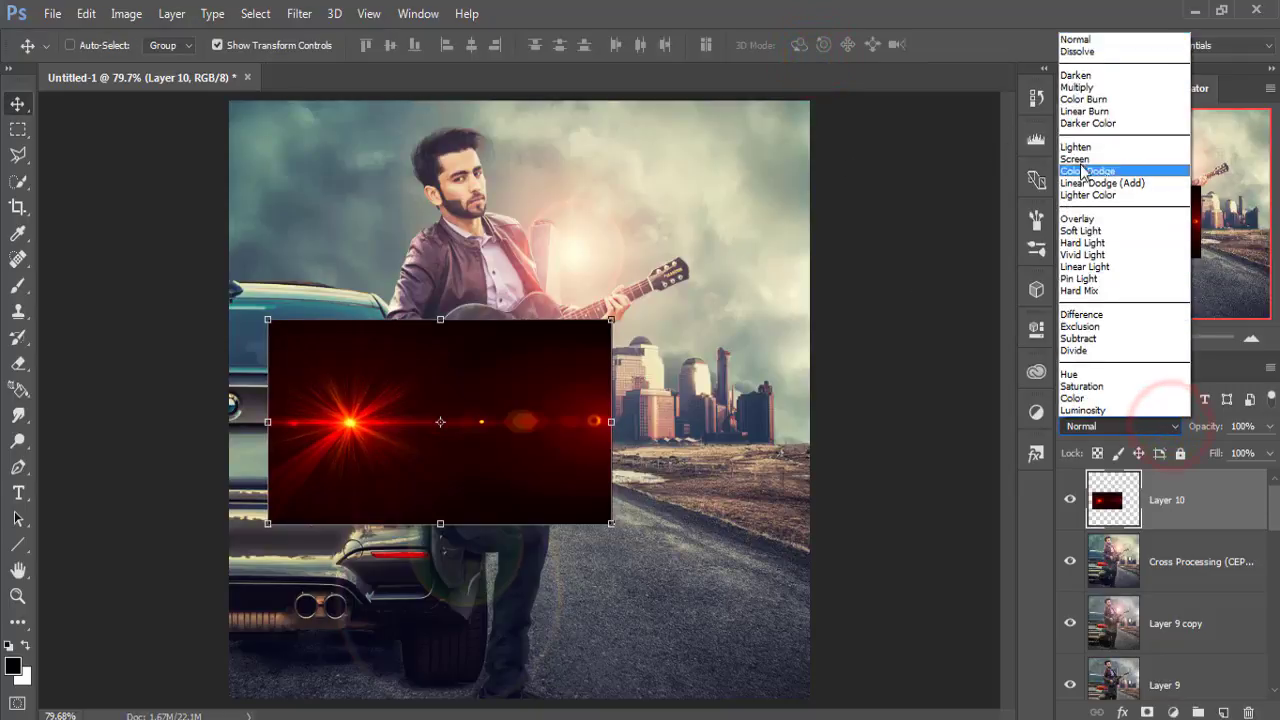
{"action": "left_click", "coordinate": [1082, 160]}
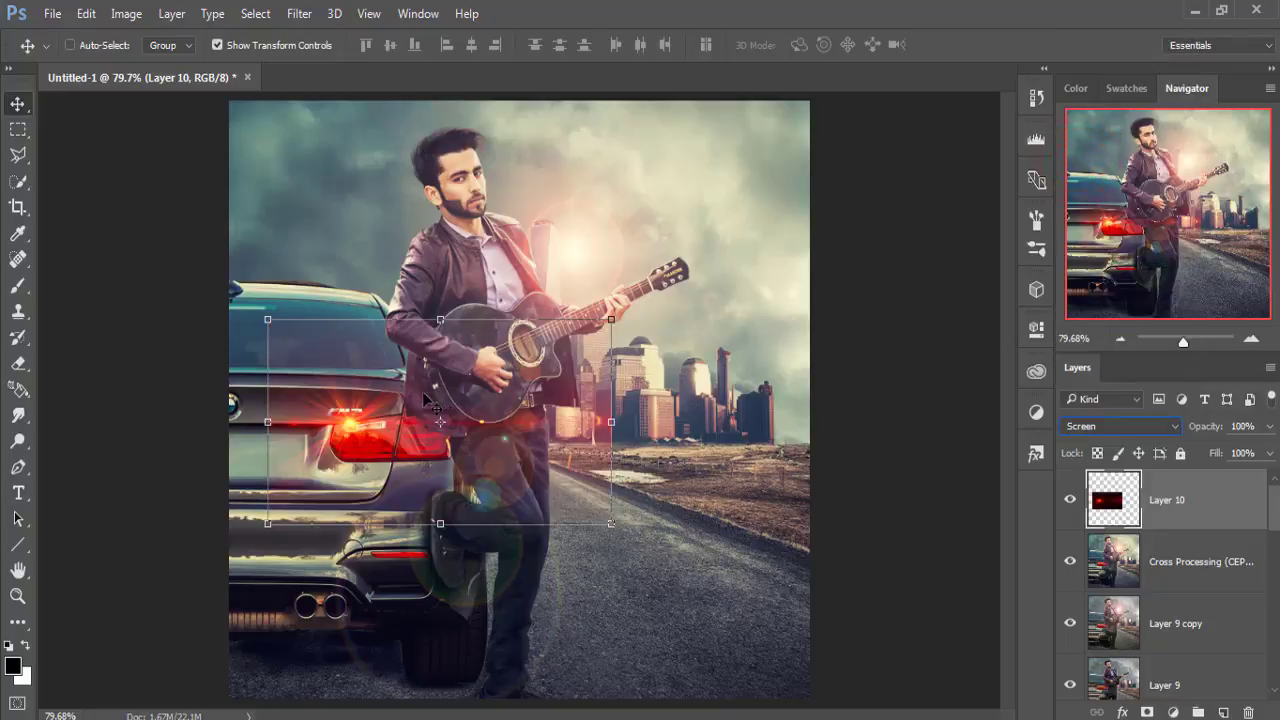
{"action": "left_click_drag", "start_coordinate": [358, 418], "coordinate": [376, 436]}
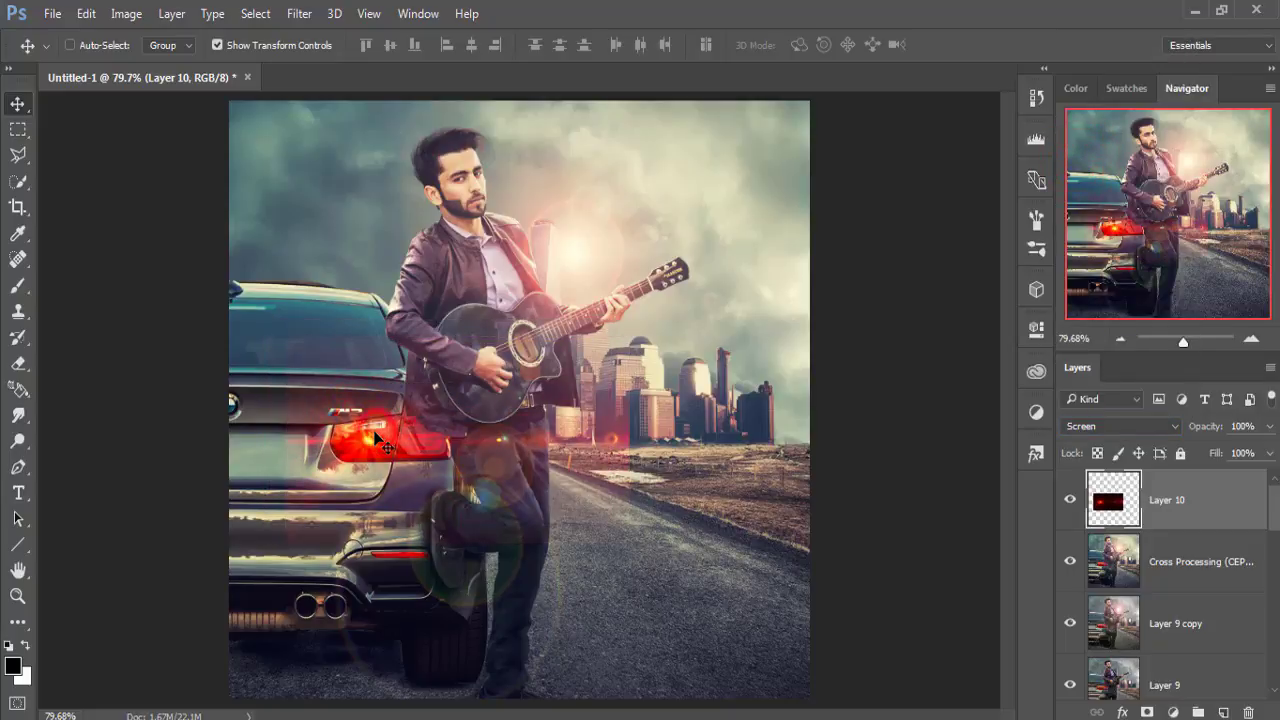
{"action": "left_click", "coordinate": [1168, 430]}
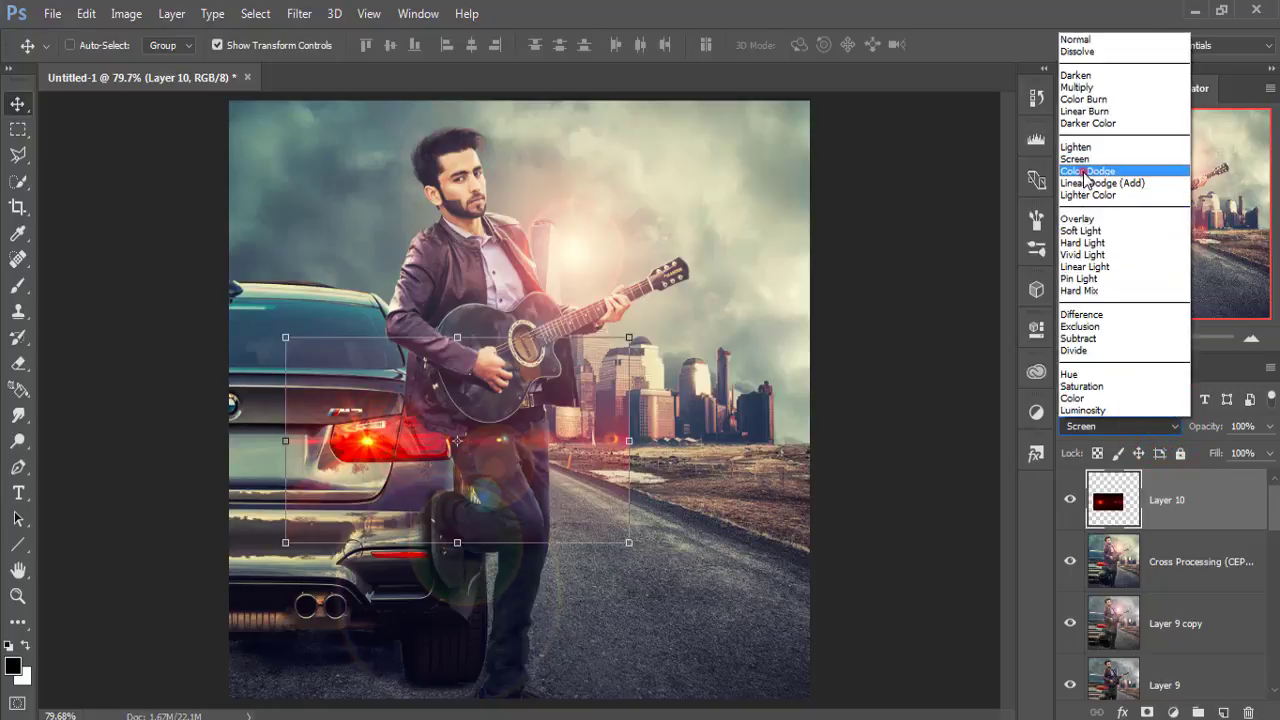
{"action": "left_click", "coordinate": [1086, 172]}
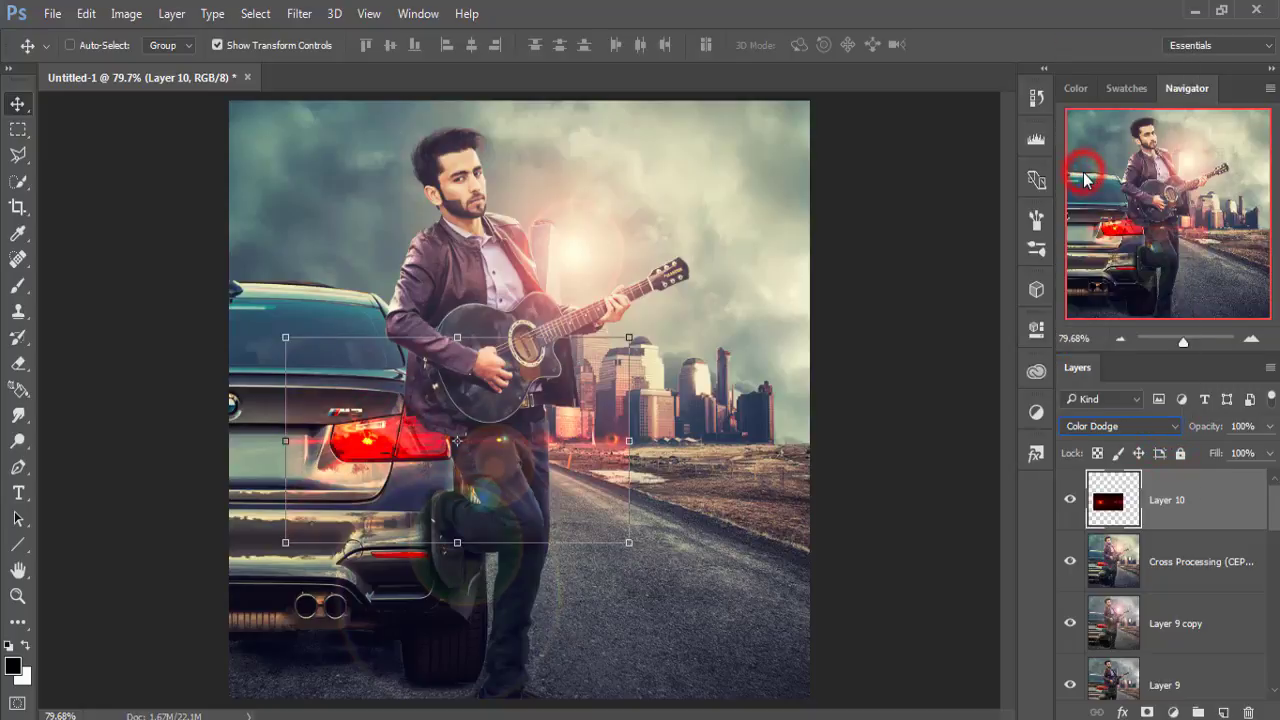
{"action": "left_click", "coordinate": [1168, 428]}
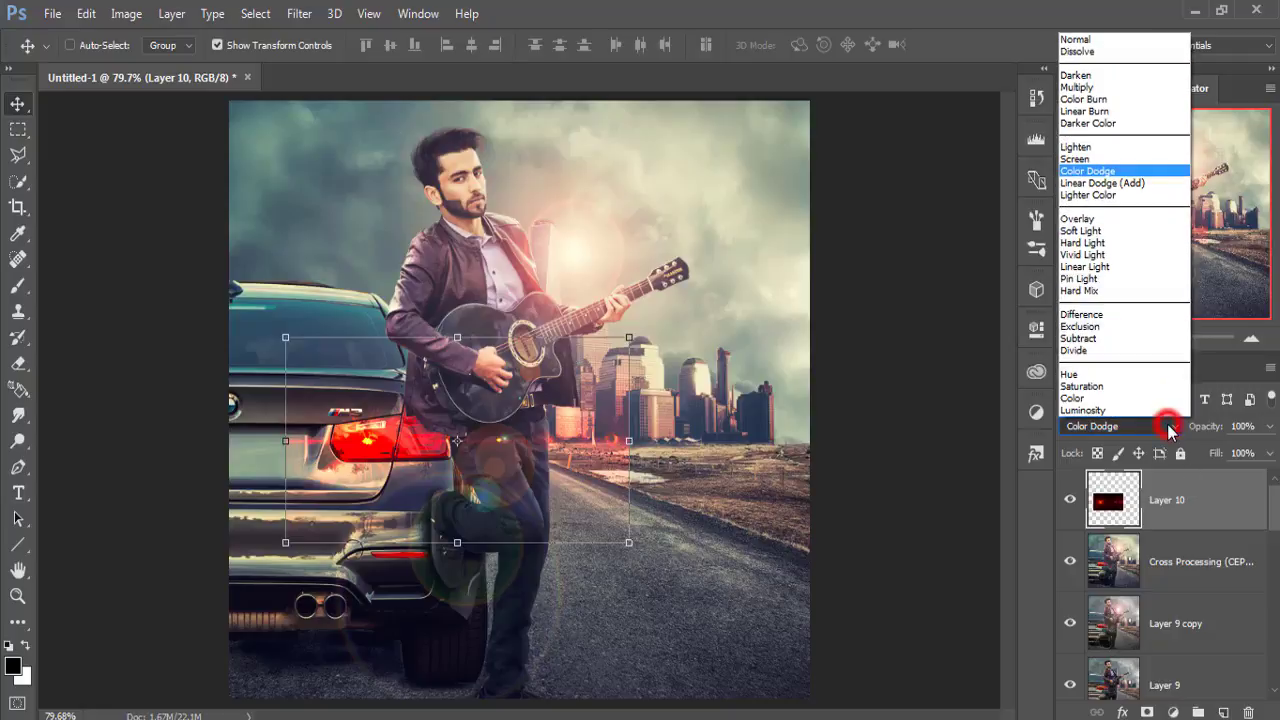
{"action": "left_click", "coordinate": [1090, 159]}
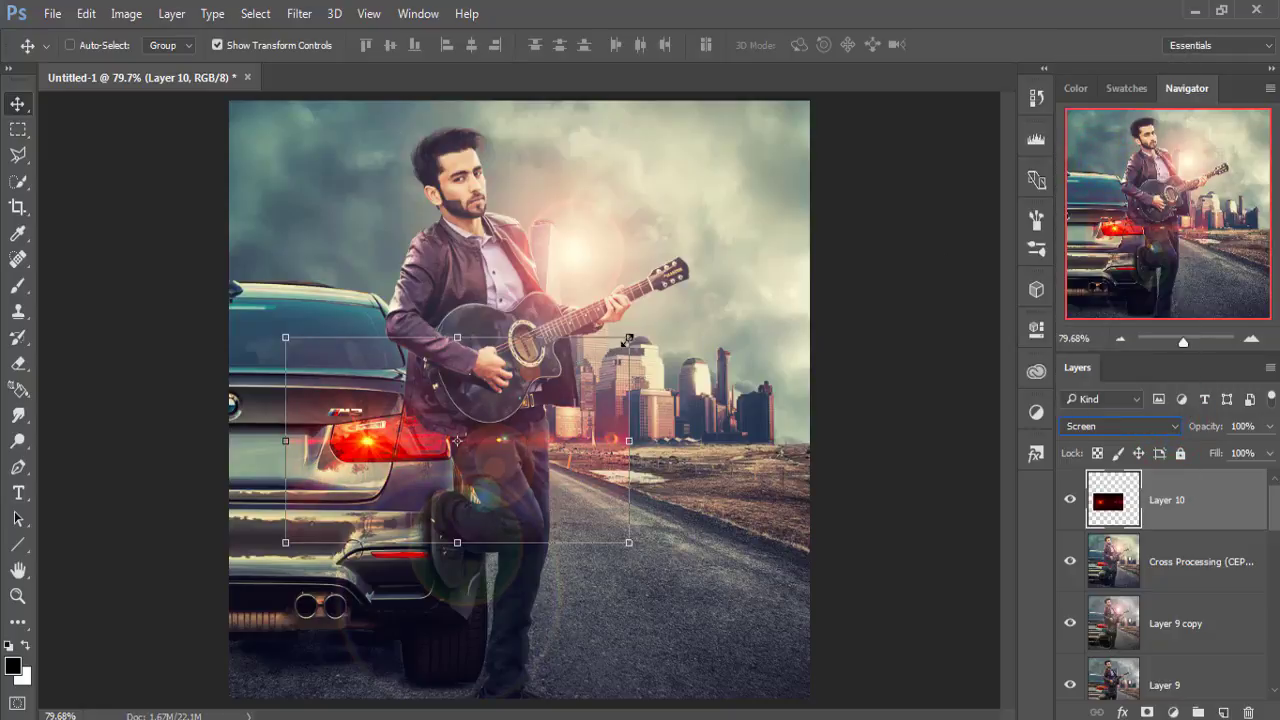
Enlarge the flare to about 144%, nudge it right and commit the transform
{"action": "left_click_drag", "start_coordinate": [629, 338], "coordinate": [723, 327]}
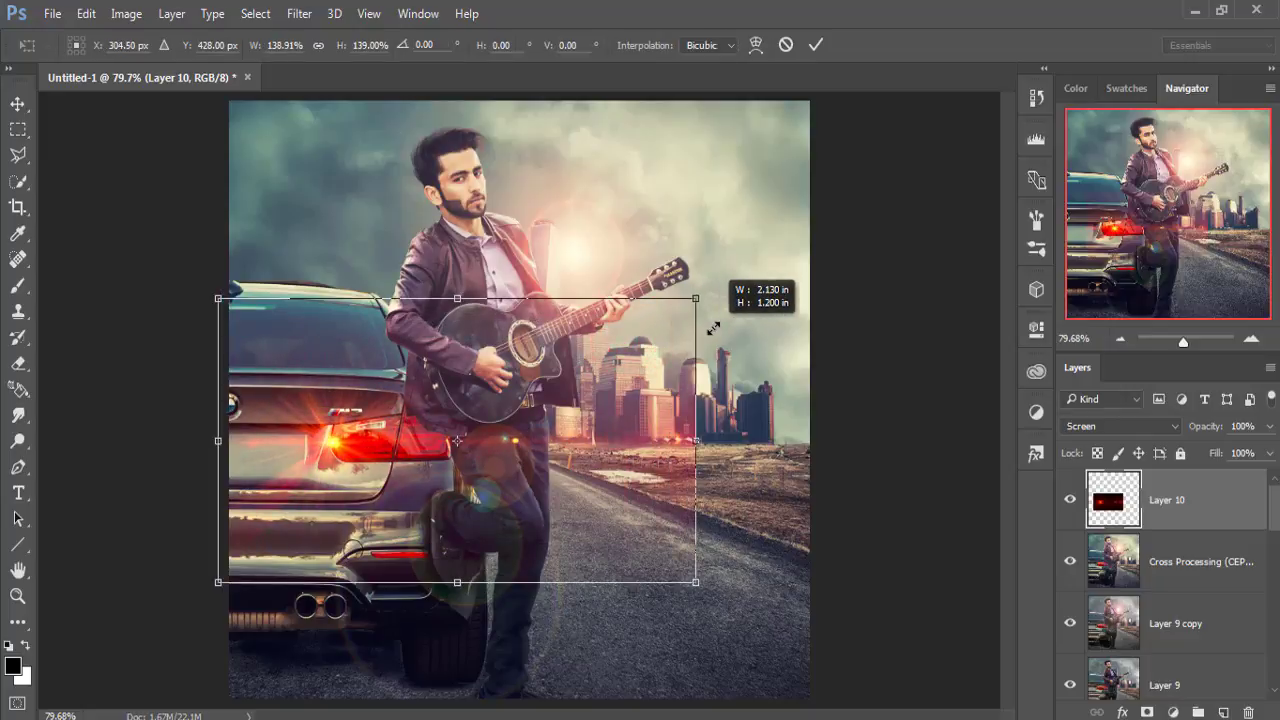
{"action": "left_click_drag", "start_coordinate": [347, 439], "coordinate": [397, 439]}
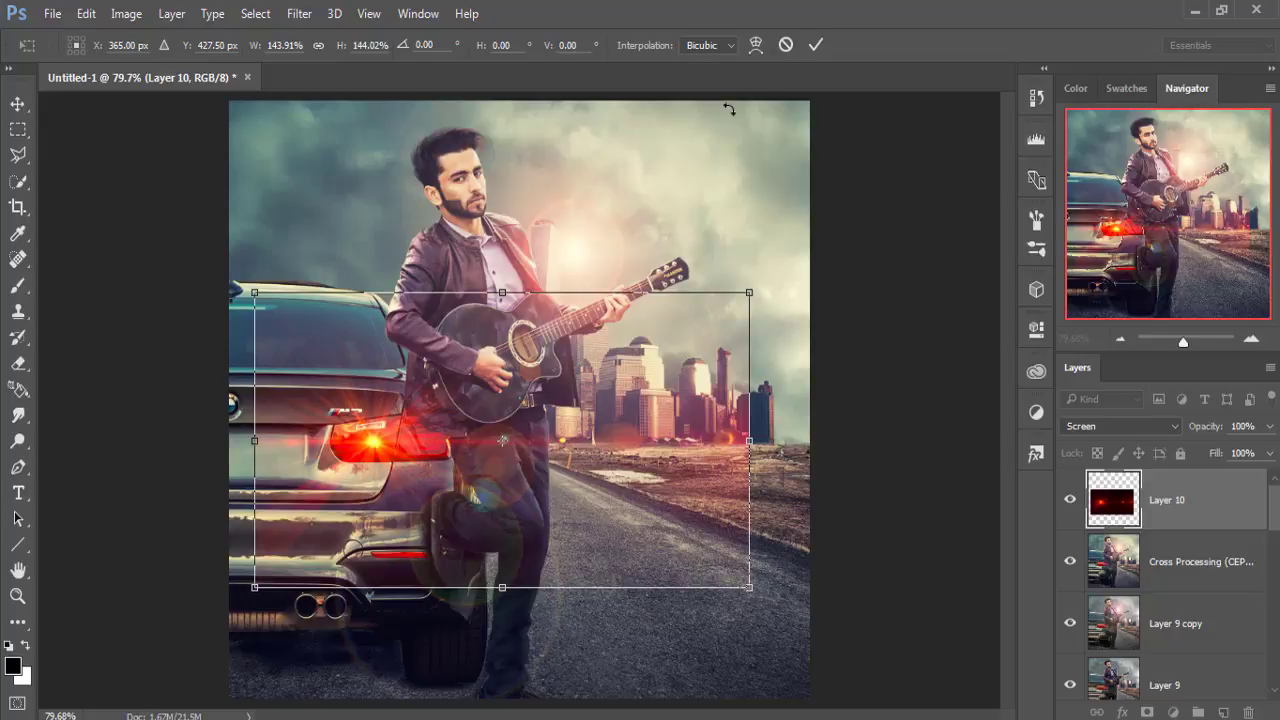
{"action": "left_click", "coordinate": [820, 45]}
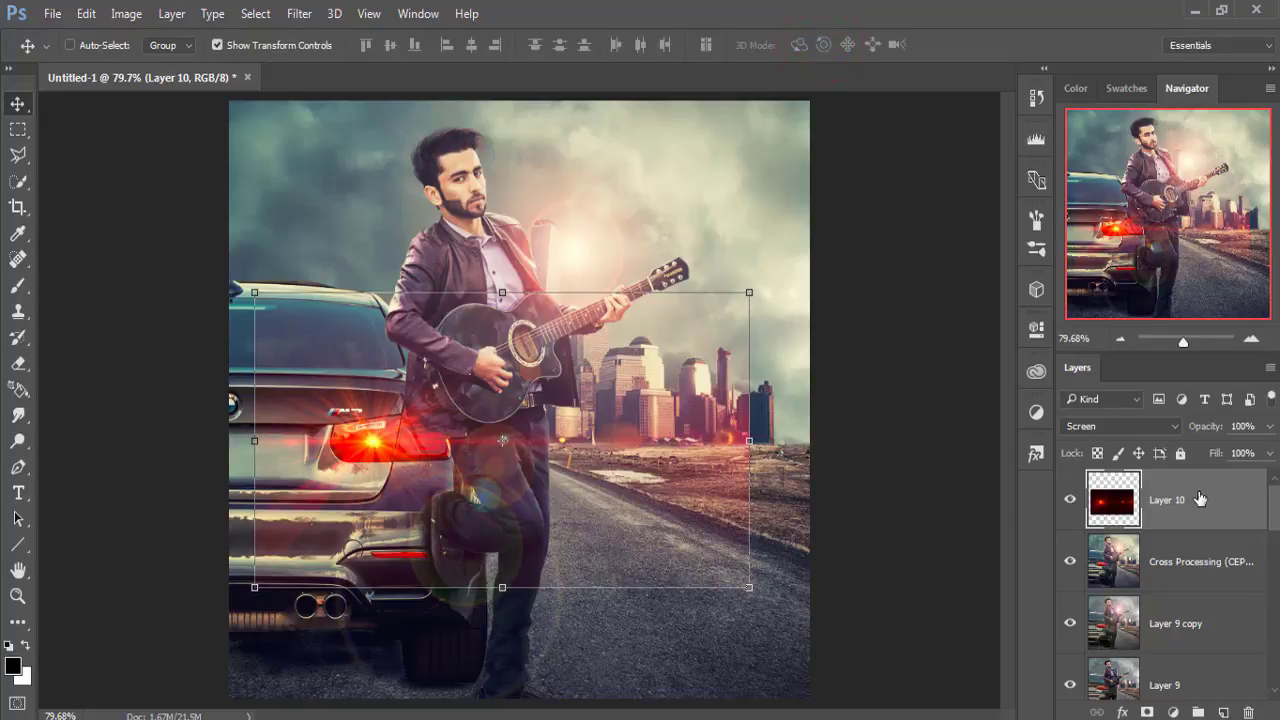
{"action": "left_click", "coordinate": [1200, 492]}
Add a layer mask to Layer 10 and set the brush opacity to 49%
{"action": "left_click", "coordinate": [1147, 712]}
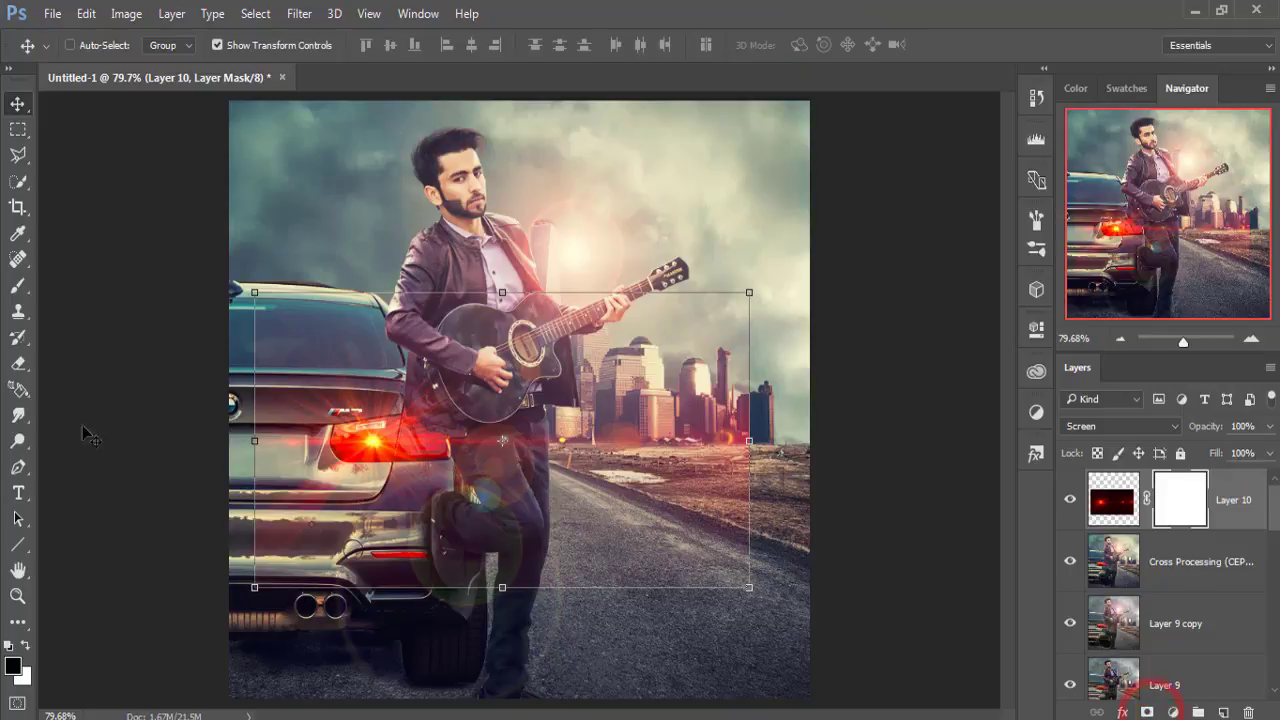
{"action": "left_click", "coordinate": [15, 287]}
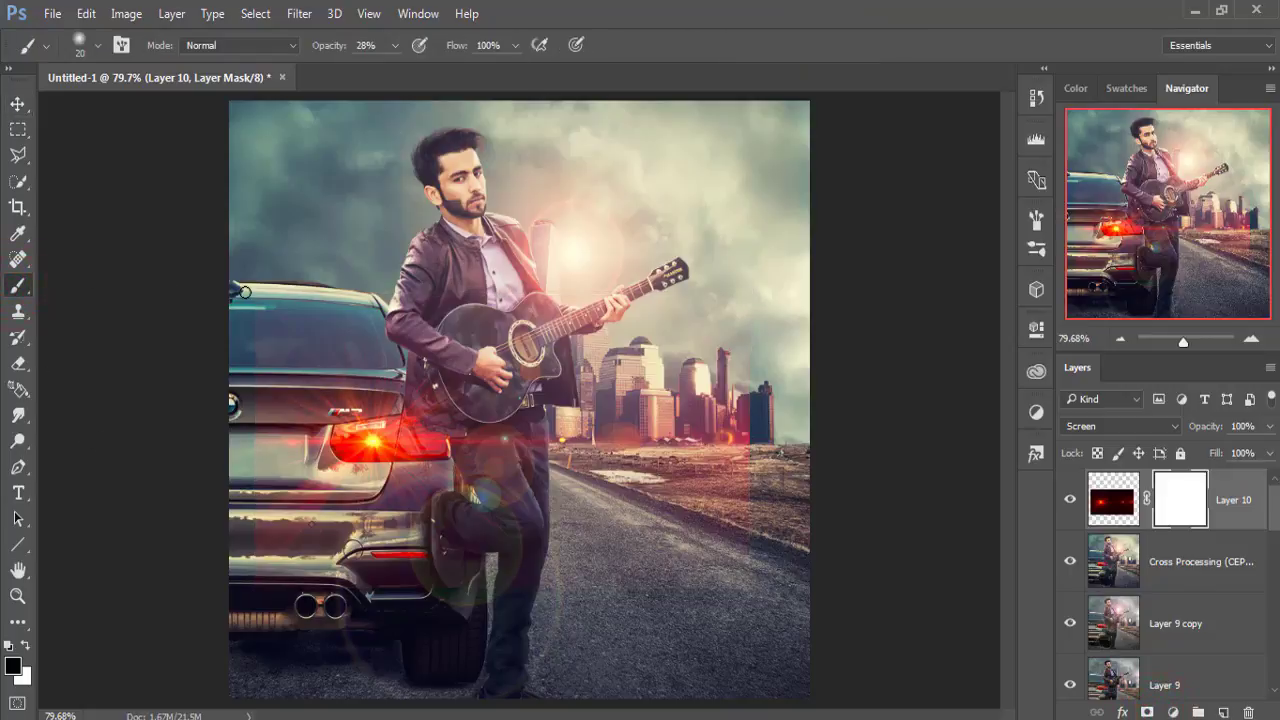
{"action": "left_click", "coordinate": [393, 45]}
{"action": "left_click_drag", "start_coordinate": [396, 70], "coordinate": [411, 71]}
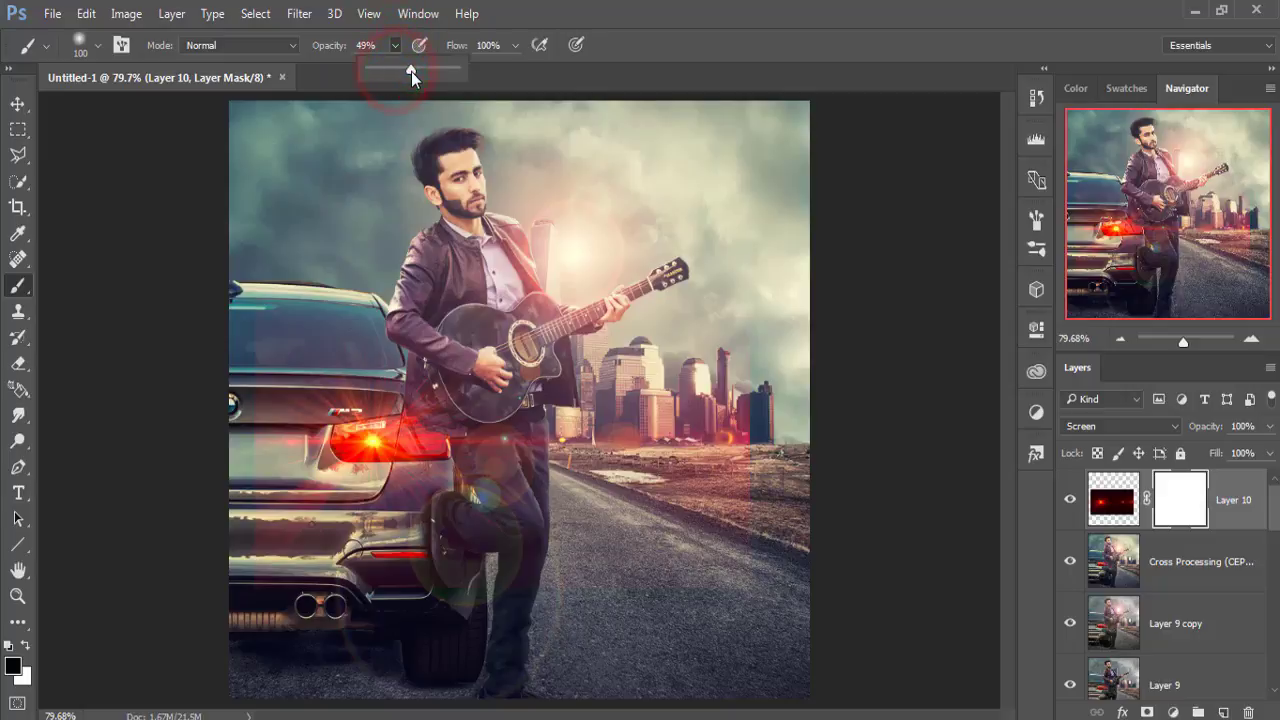
Paint black on the mask to hide the red glow along the car's left side
{"action": "left_click", "coordinate": [328, 323]}
{"action": "left_click_drag", "start_coordinate": [248, 316], "coordinate": [245, 358]}
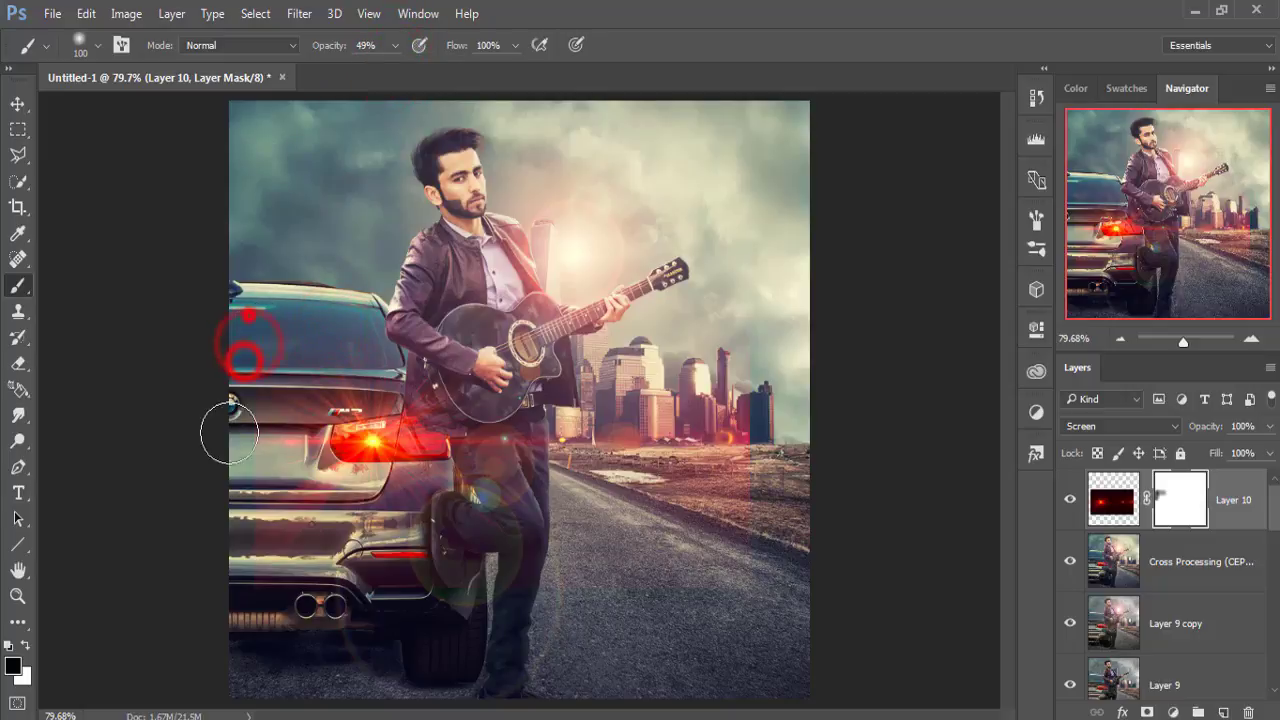
{"action": "left_click_drag", "start_coordinate": [328, 289], "coordinate": [257, 363]}
{"action": "left_click_drag", "start_coordinate": [234, 490], "coordinate": [250, 540]}
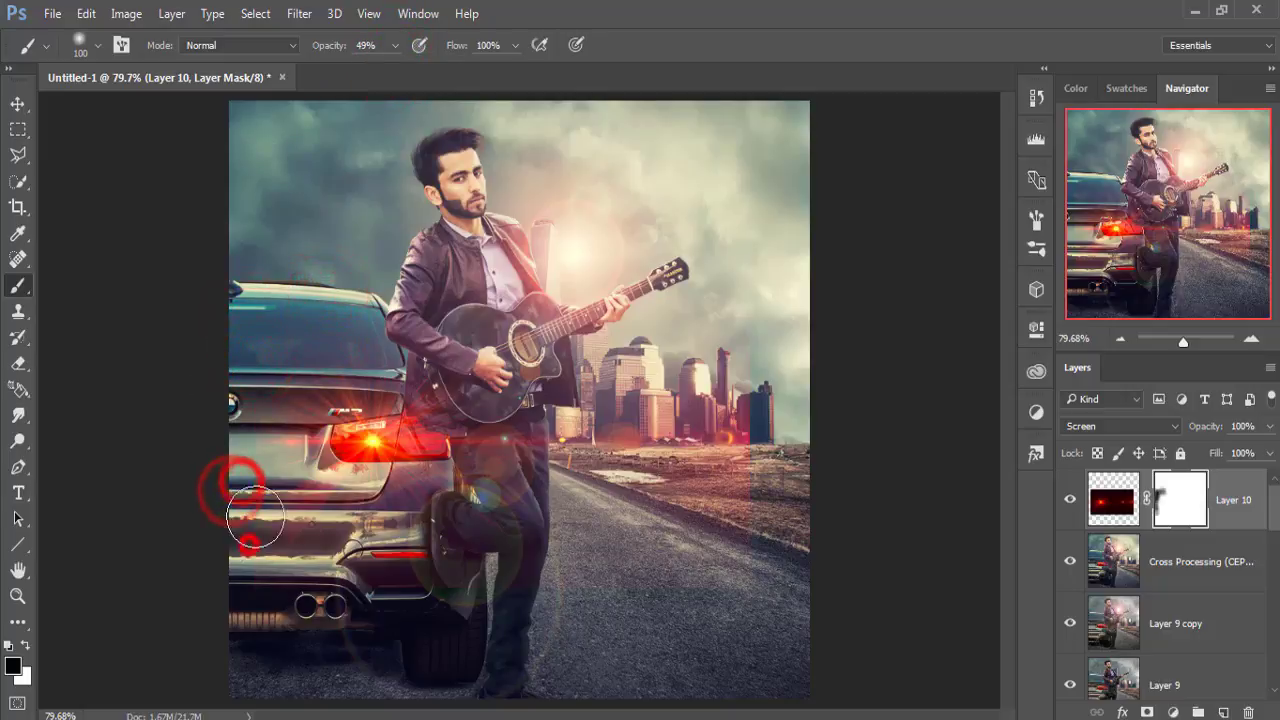
{"action": "left_click_drag", "start_coordinate": [249, 437], "coordinate": [237, 530]}
{"action": "left_click", "coordinate": [220, 610]}
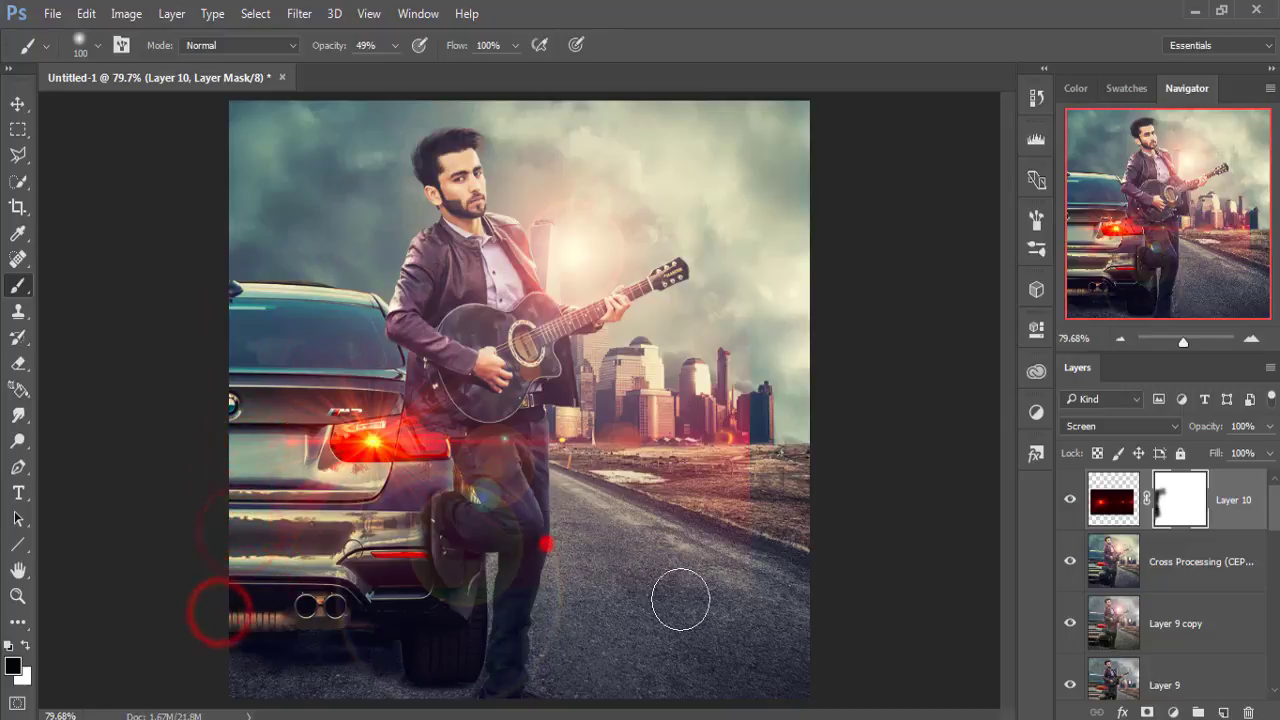
Mask out the red flare over the right-side road and buildings
{"action": "left_click_drag", "start_coordinate": [689, 551], "coordinate": [757, 549]}
{"action": "left_click_drag", "start_coordinate": [794, 414], "coordinate": [765, 390]}
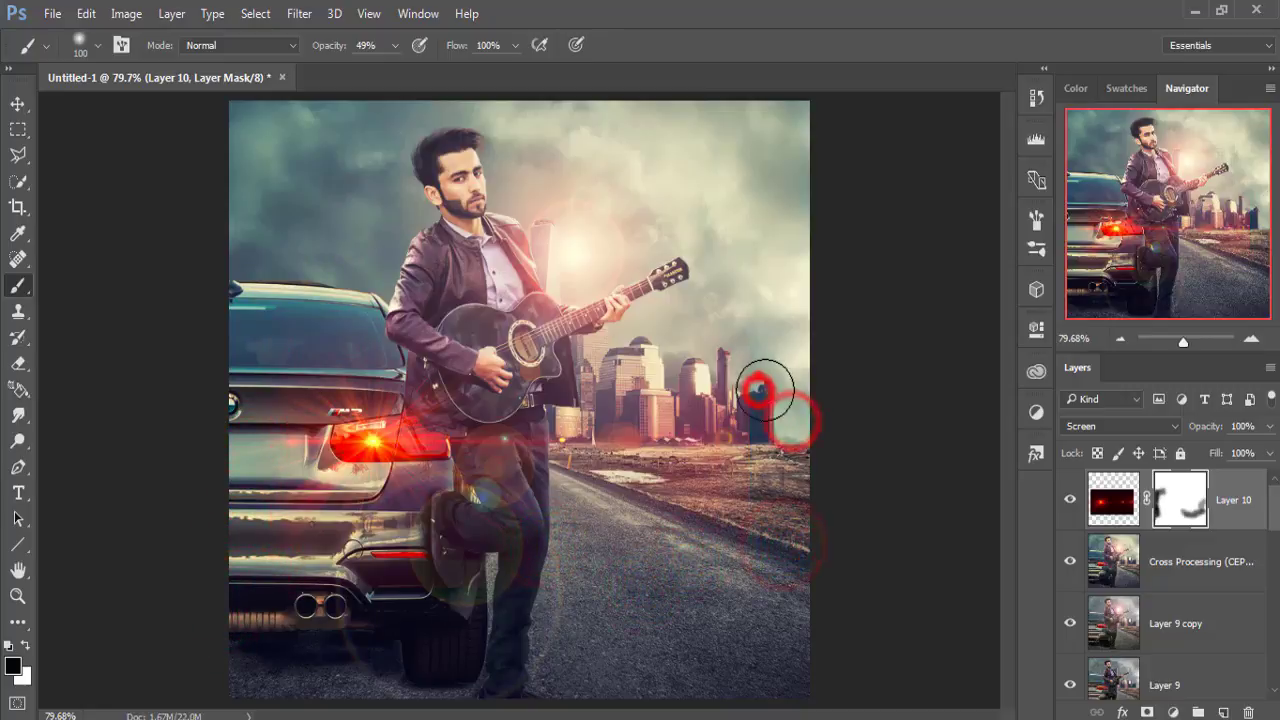
{"action": "left_click_drag", "start_coordinate": [663, 321], "coordinate": [750, 371]}
{"action": "left_click_drag", "start_coordinate": [780, 434], "coordinate": [811, 497]}
{"action": "left_click_drag", "start_coordinate": [712, 433], "coordinate": [563, 400]}
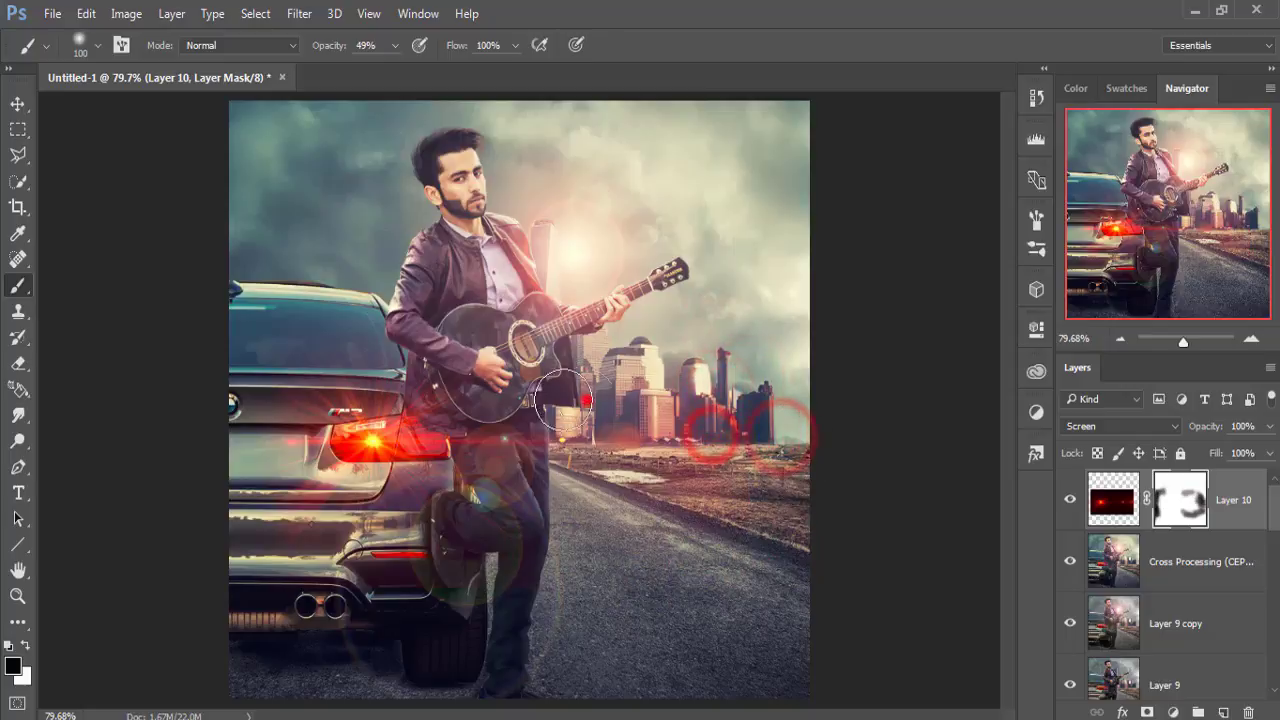
Hide the remaining glow near the headstock, sky, left edge, road bottom and lower leg
{"action": "left_click", "coordinate": [300, 330]}
{"action": "left_click_drag", "start_coordinate": [614, 340], "coordinate": [683, 300]}
{"action": "left_click", "coordinate": [630, 281]}
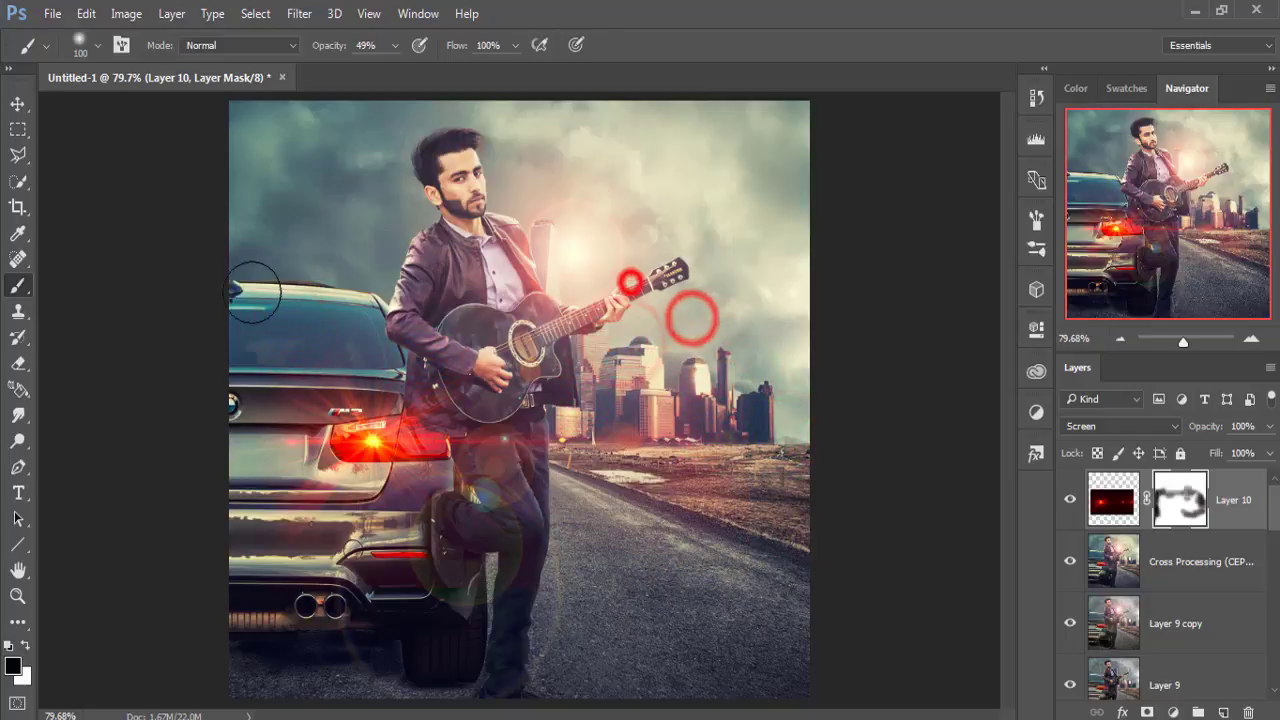
{"action": "left_click", "coordinate": [229, 289]}
{"action": "left_click_drag", "start_coordinate": [654, 691], "coordinate": [773, 682]}
{"action": "left_click", "coordinate": [735, 533]}
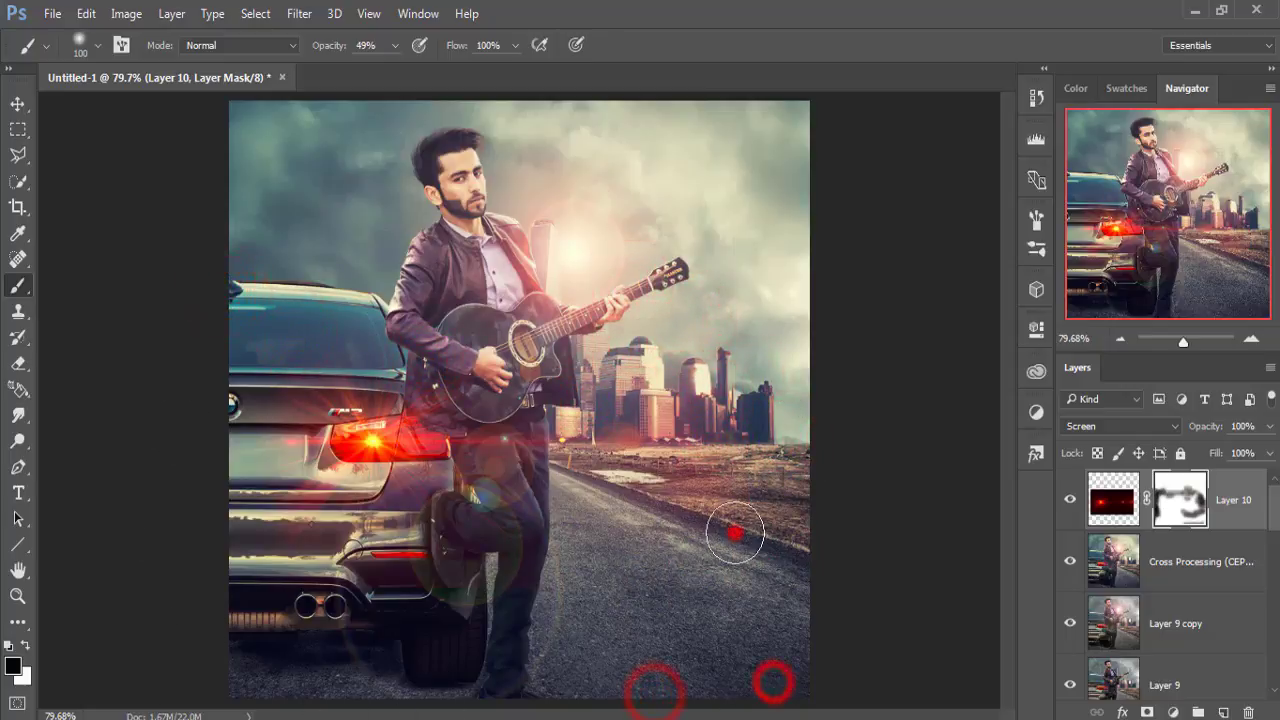
{"action": "left_click", "coordinate": [429, 646]}
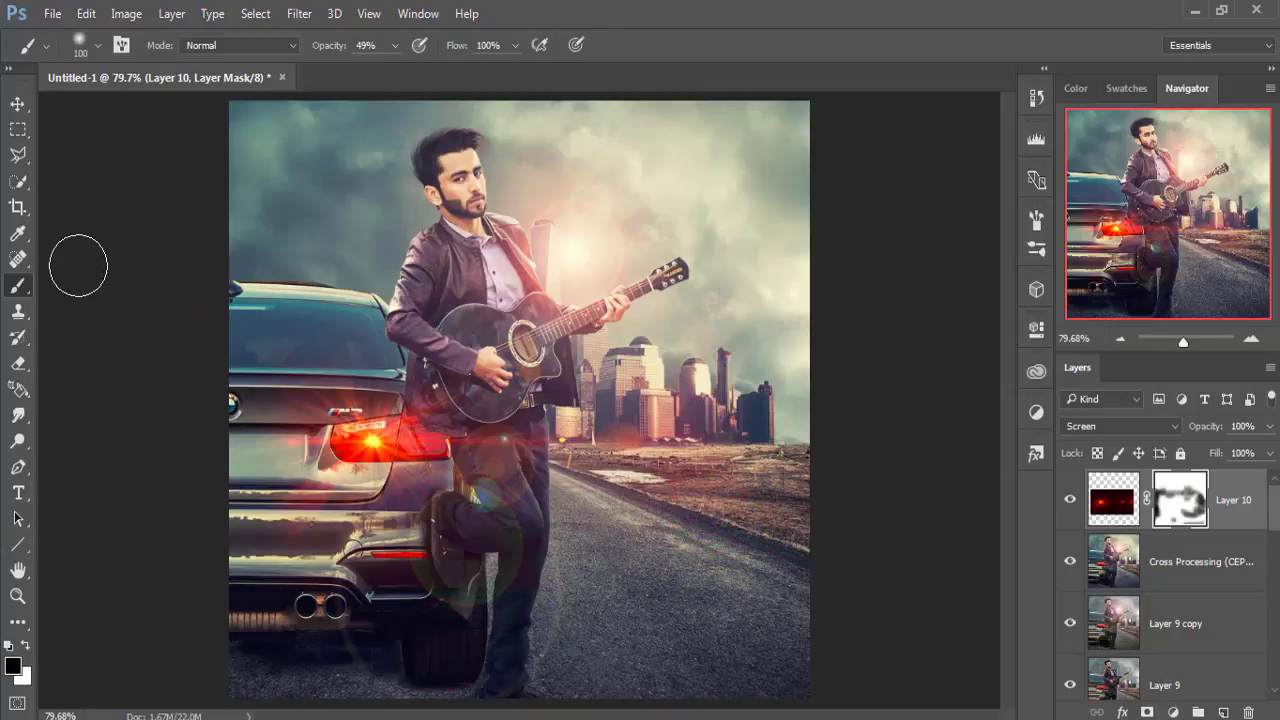
{"action": "left_click", "coordinate": [17, 104]}
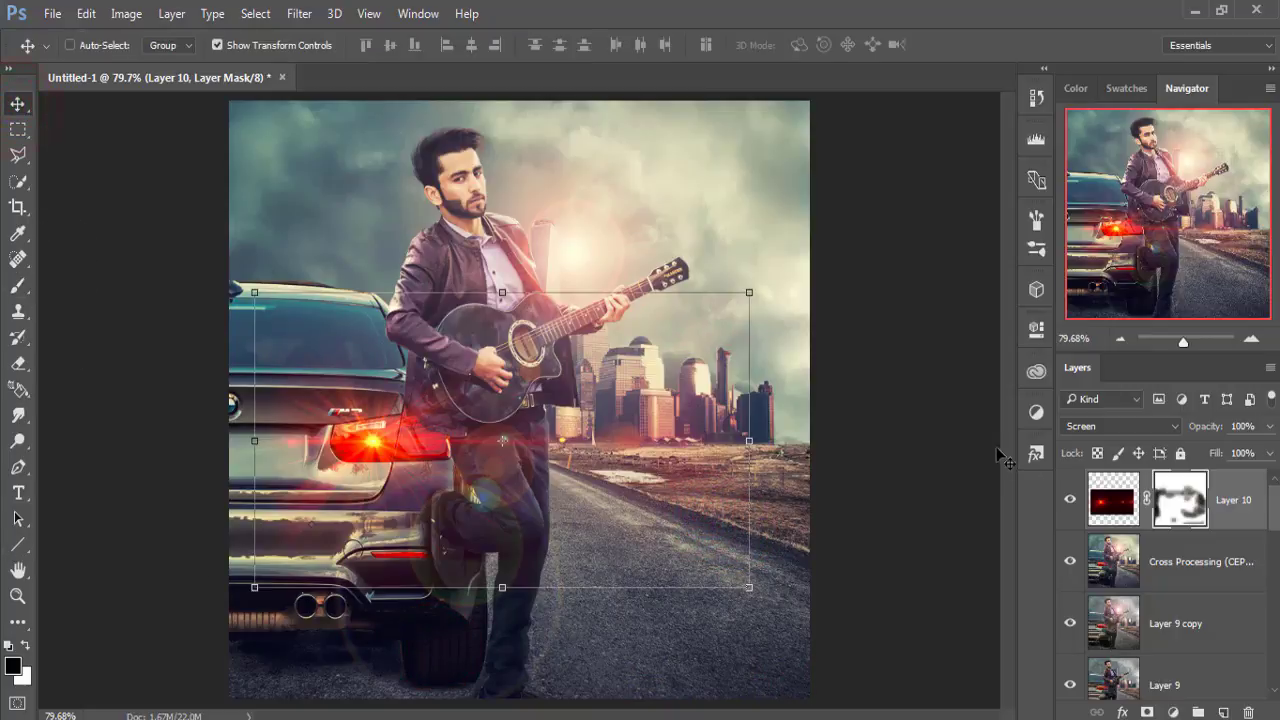
{"action": "left_click", "coordinate": [1230, 495]}
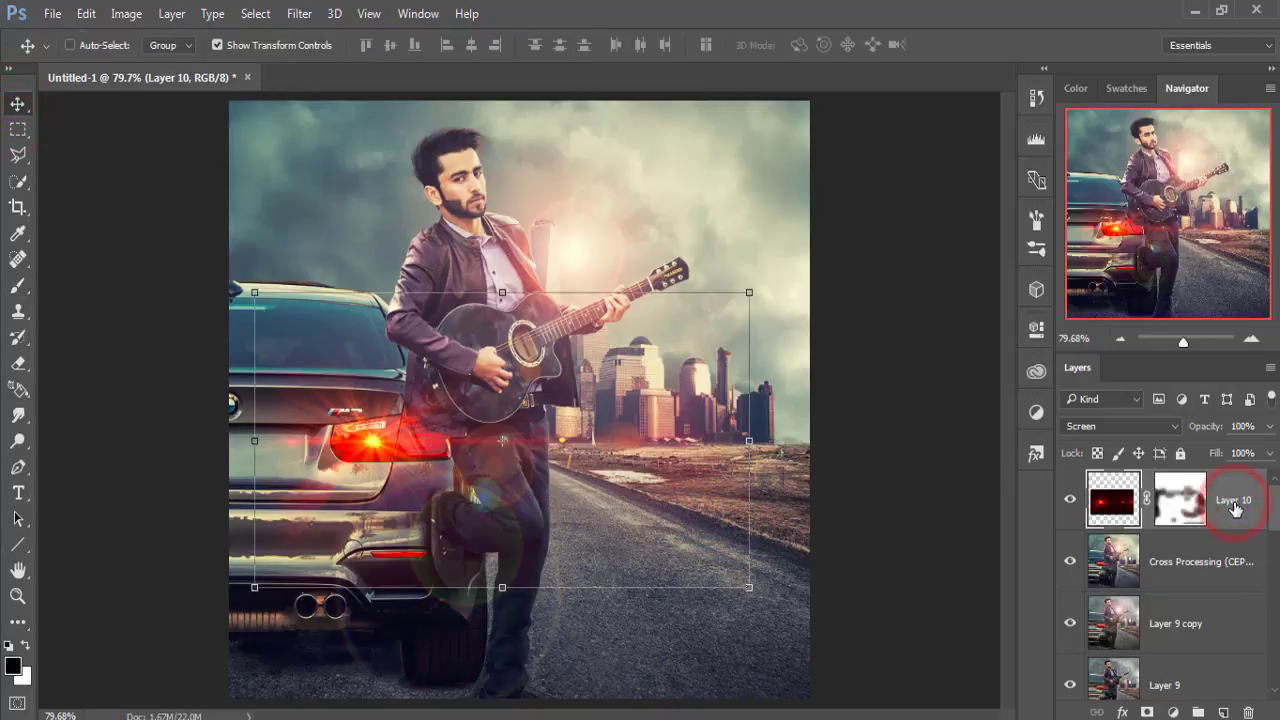
Merge all visible layers into a new Layer 11 with Ctrl+Shift+Alt+E, then launch Viveza 2
{"action": "key", "text": "ctrl+shift+alt+e"}
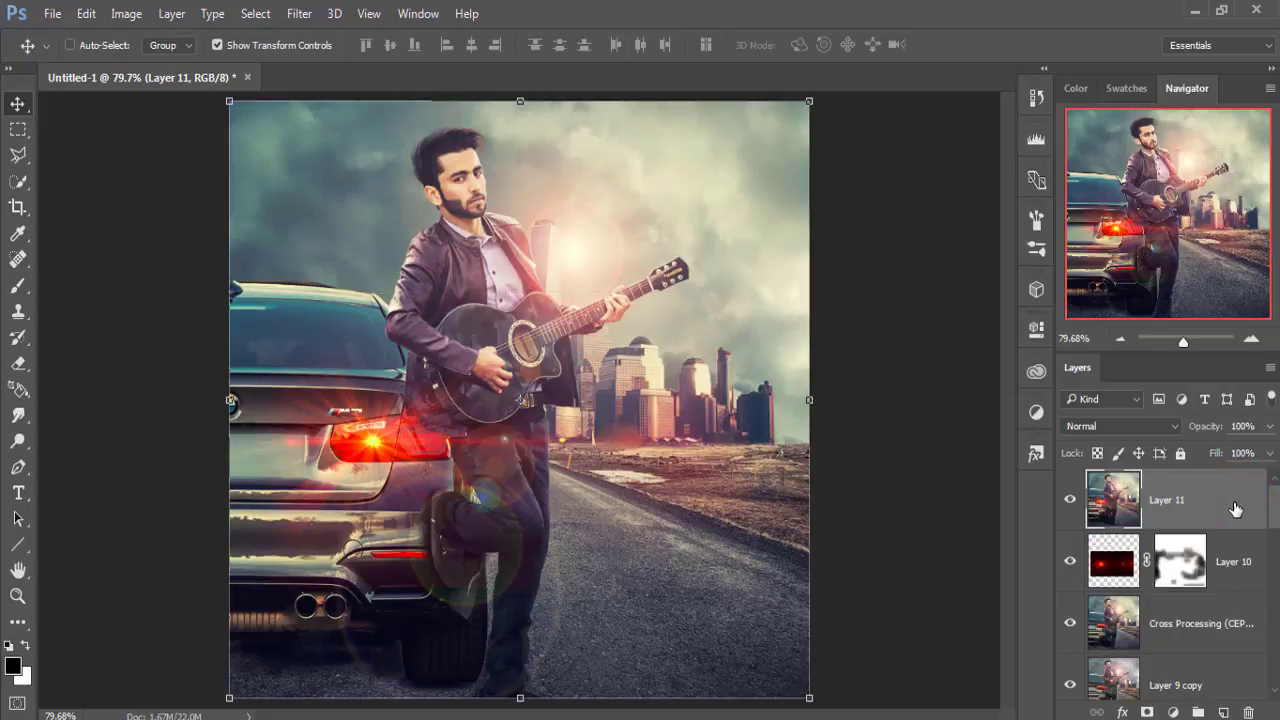
{"action": "left_click", "coordinate": [300, 13]}
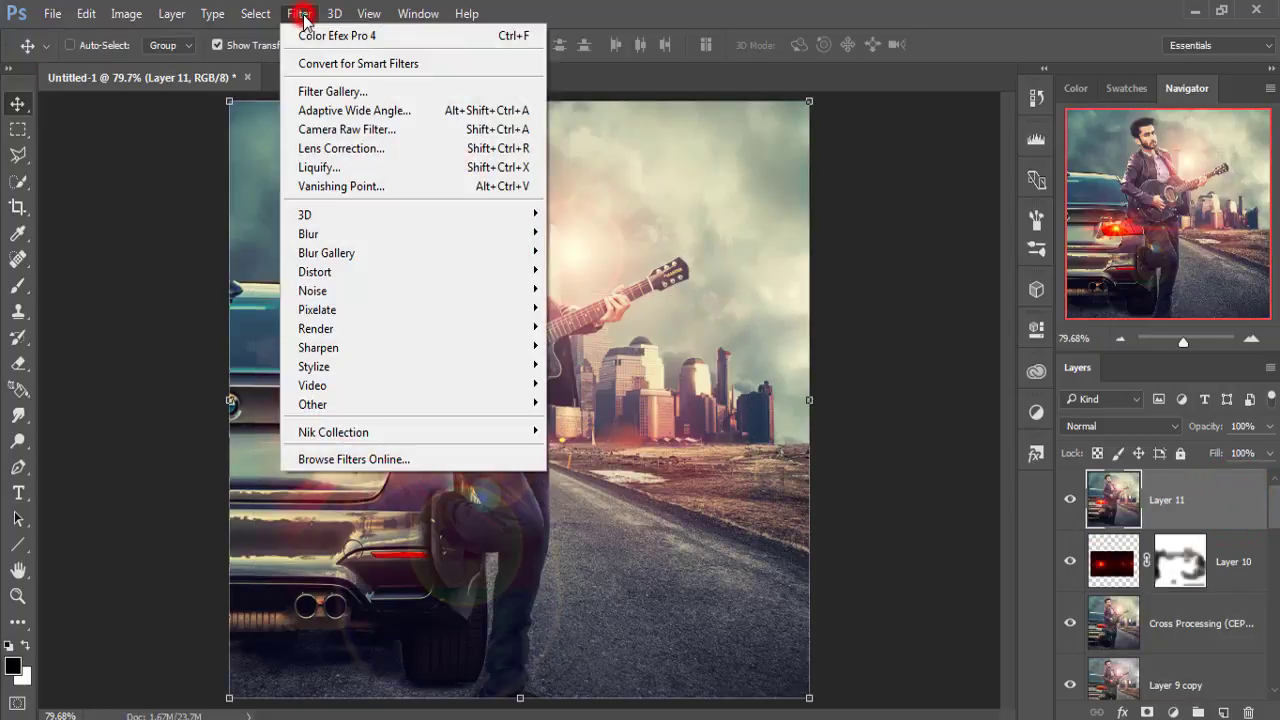
{"action": "mouse_move", "coordinate": [333, 432]}
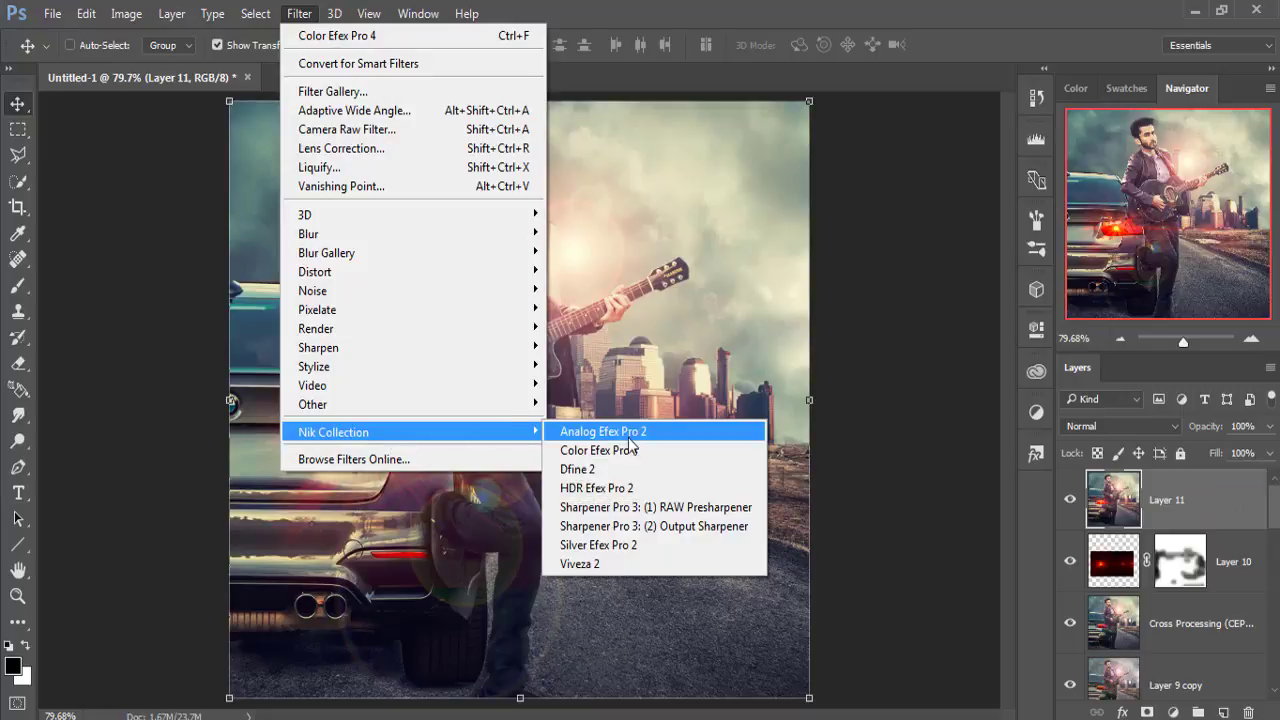
{"action": "left_click", "coordinate": [630, 566]}
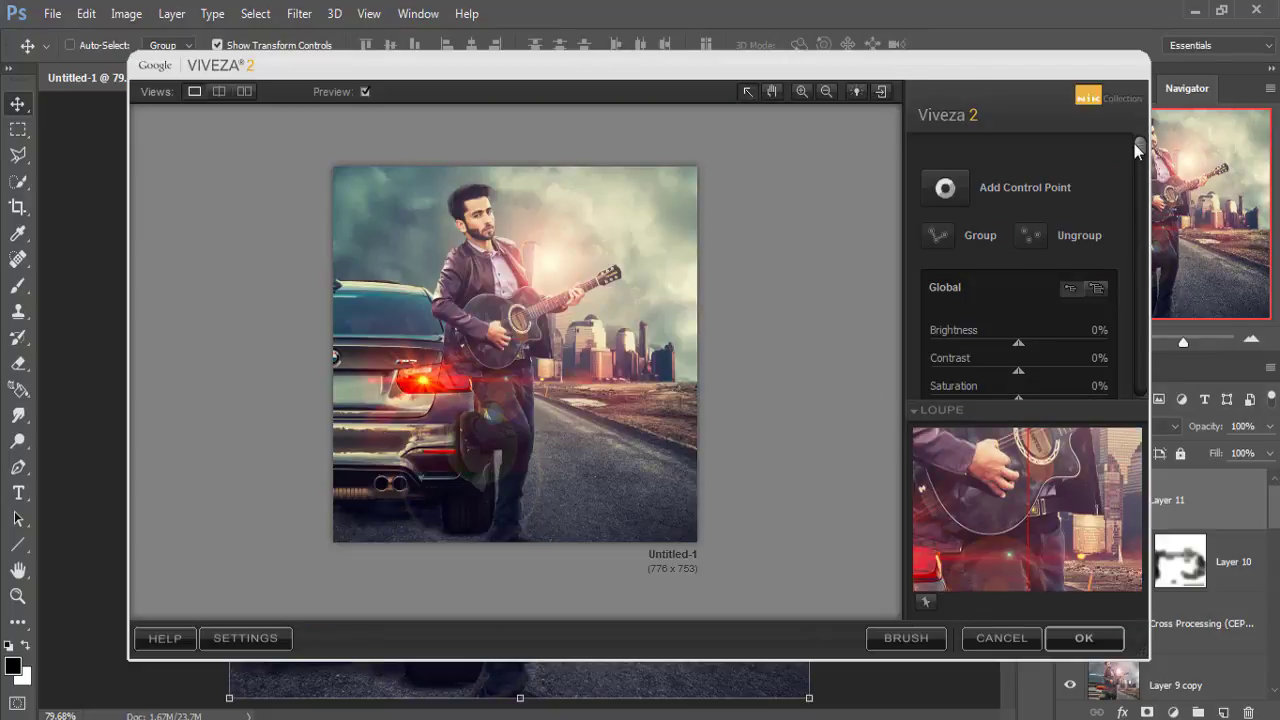
Grade the merged image in Viveza 2 with 23% saturation and 12% structure
{"action": "left_click_drag", "start_coordinate": [1139, 150], "coordinate": [1090, 195]}
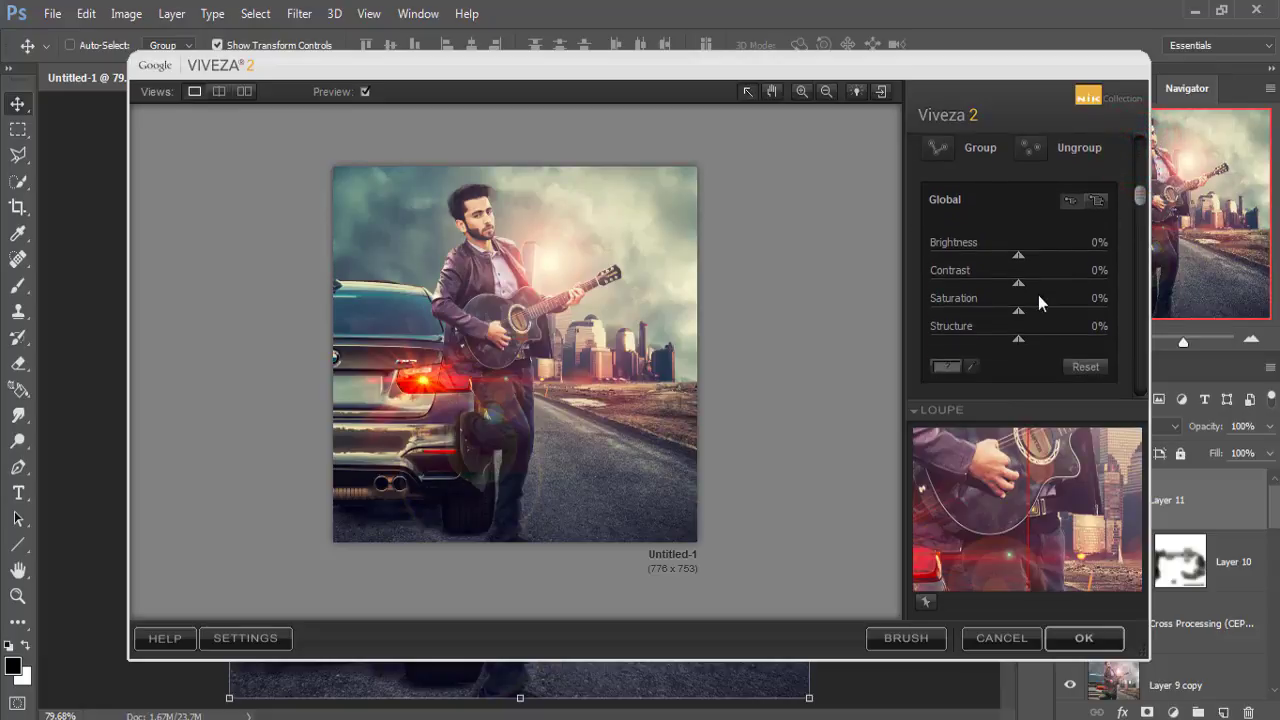
{"action": "left_click_drag", "start_coordinate": [1020, 312], "coordinate": [1040, 312]}
{"action": "left_click", "coordinate": [1041, 313]}
{"action": "left_click_drag", "start_coordinate": [1019, 339], "coordinate": [1021, 339]}
{"action": "left_click", "coordinate": [1084, 639]}
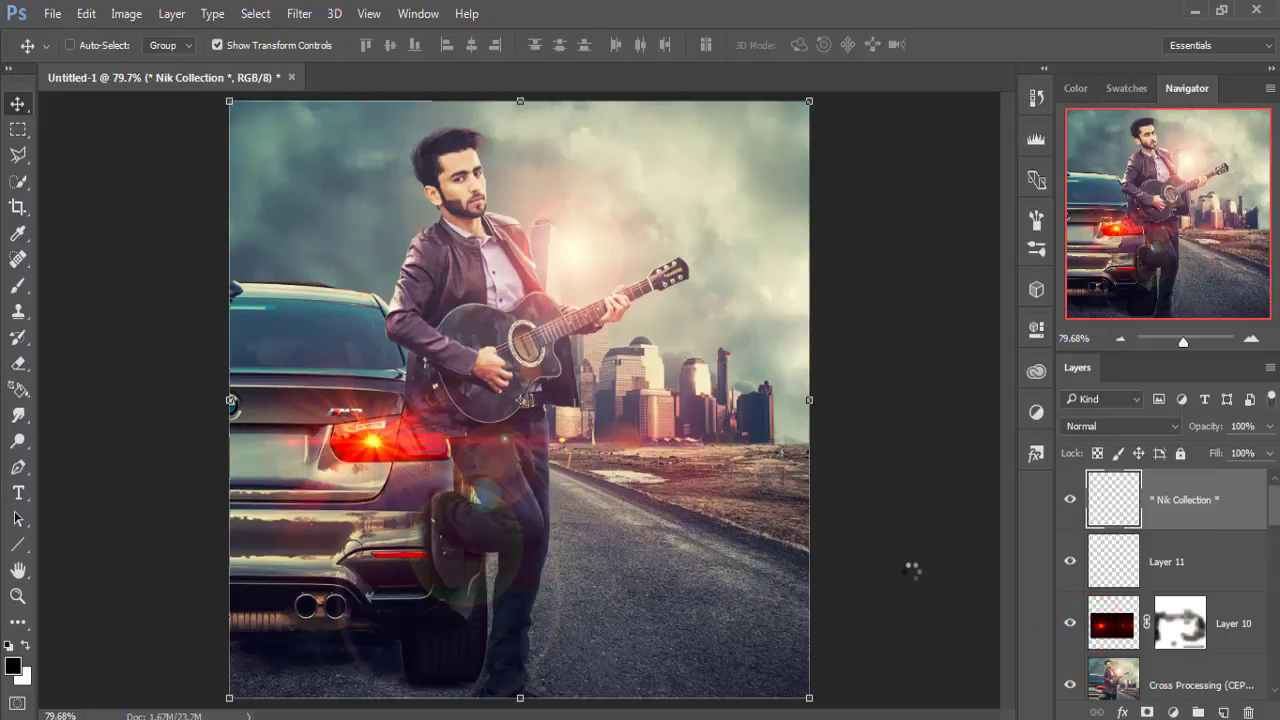
{"action": "left_click", "coordinate": [1202, 495]}
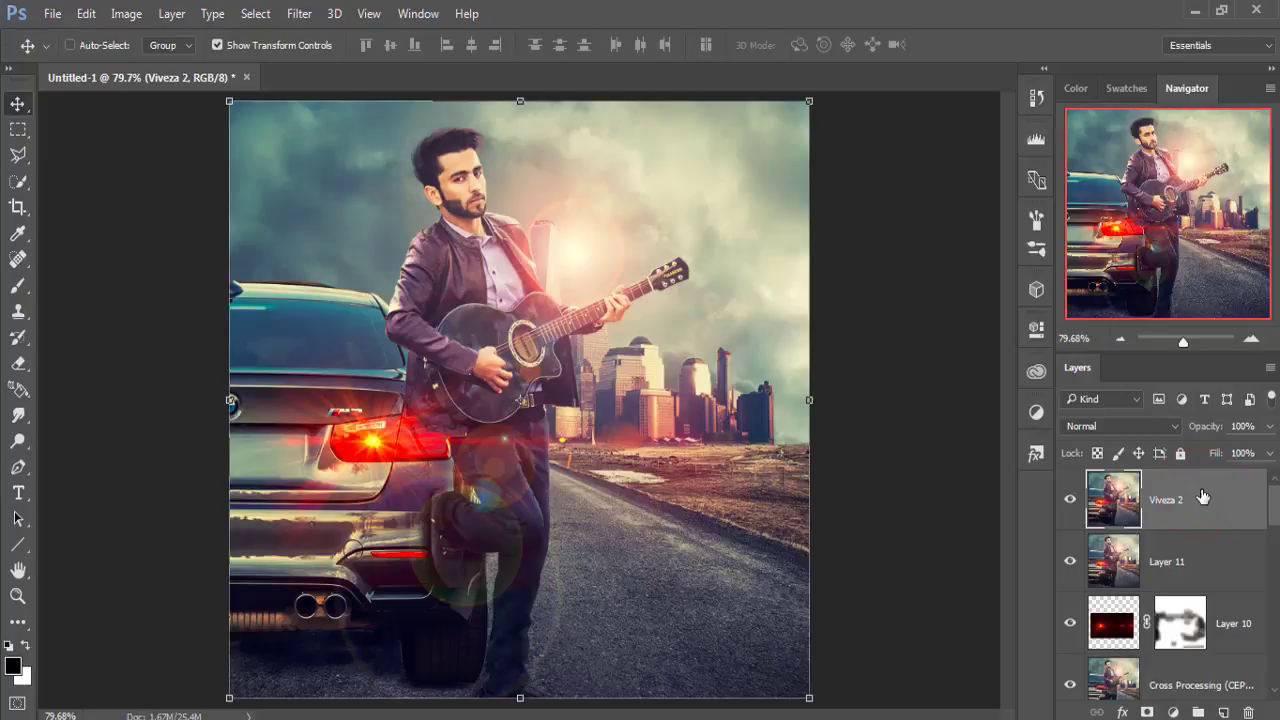